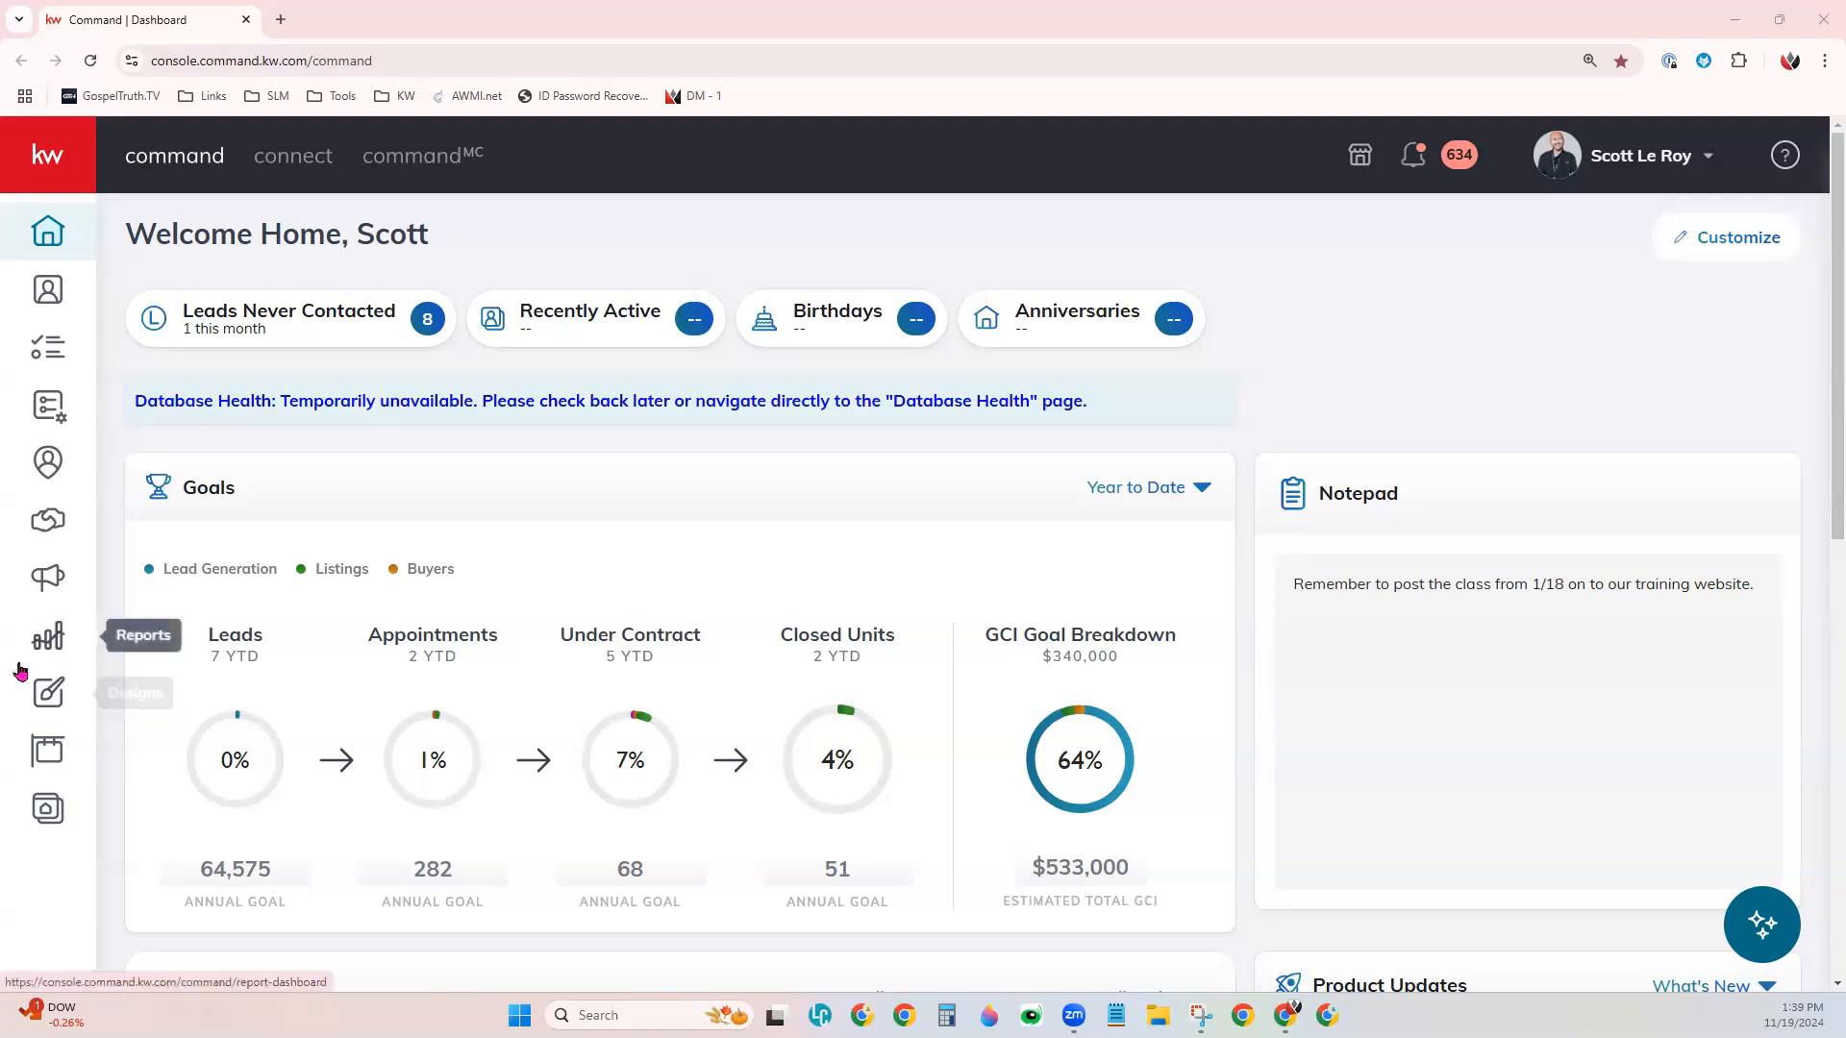
- Open the Designs area and start a new Print design without importing photos or text from a listing
click(58, 698)
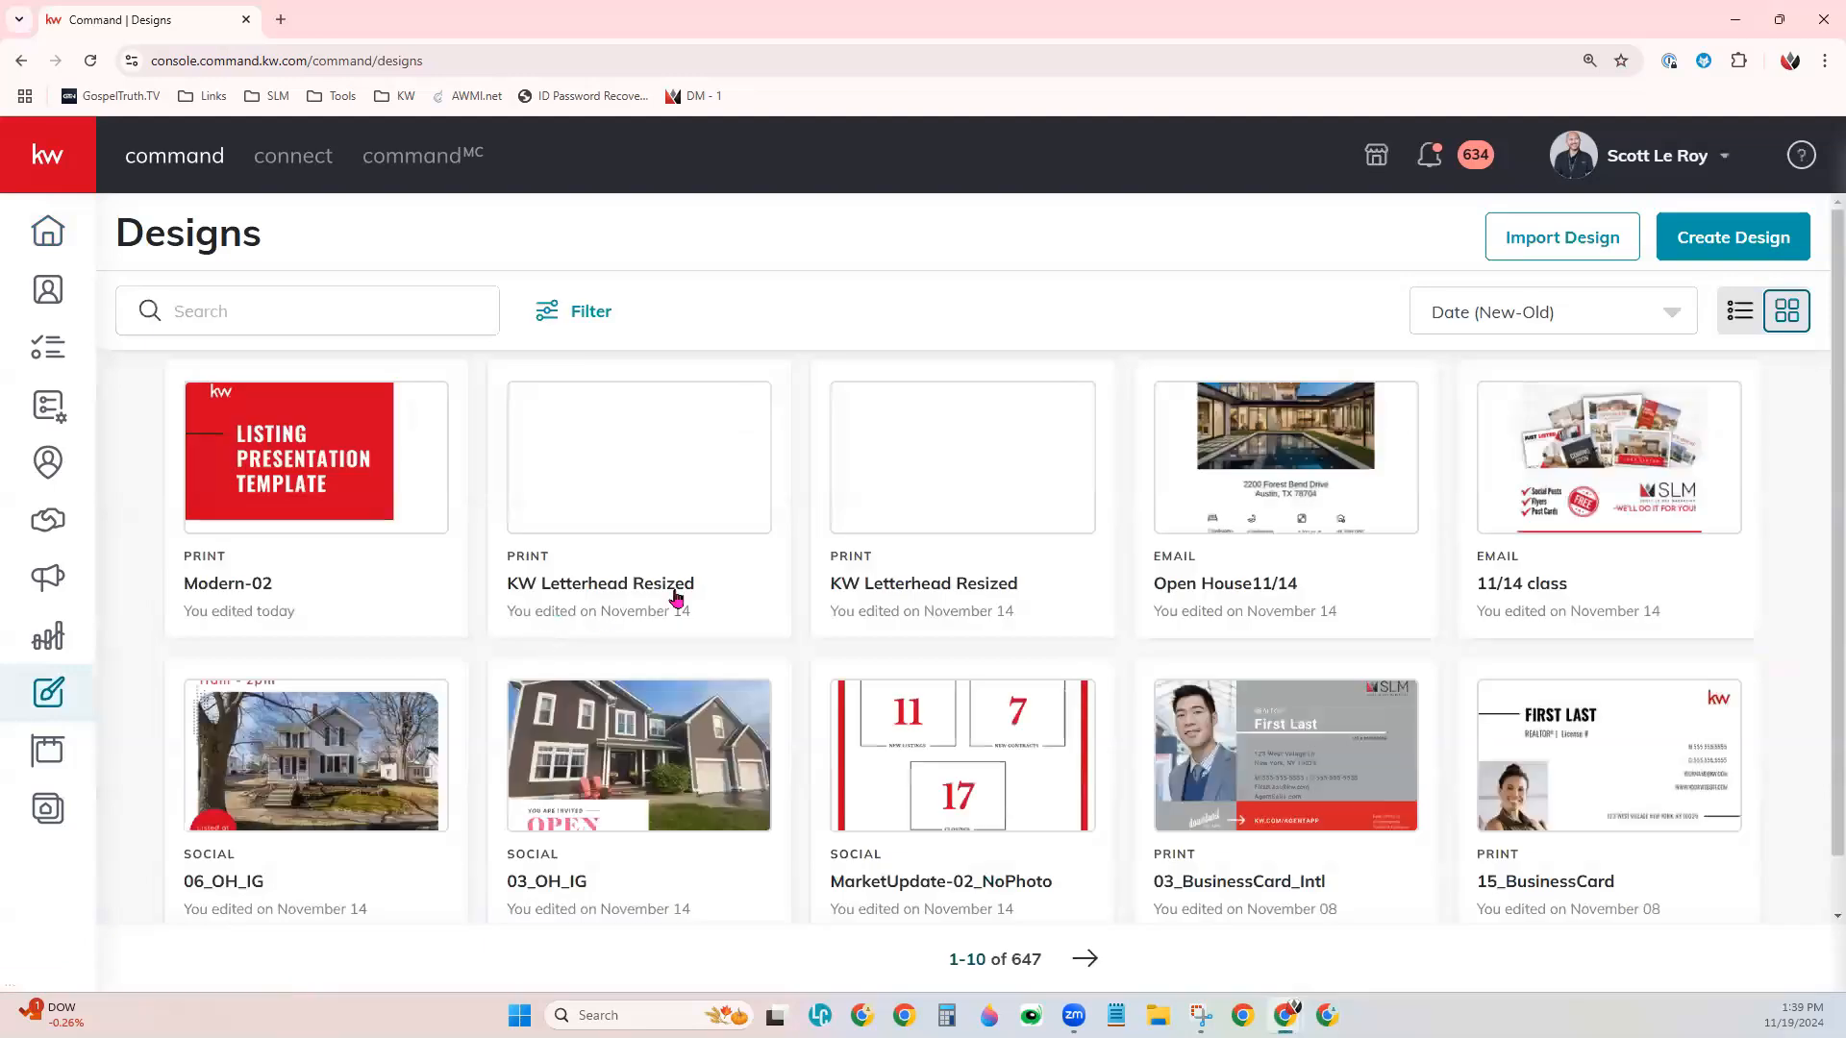
click(1751, 248)
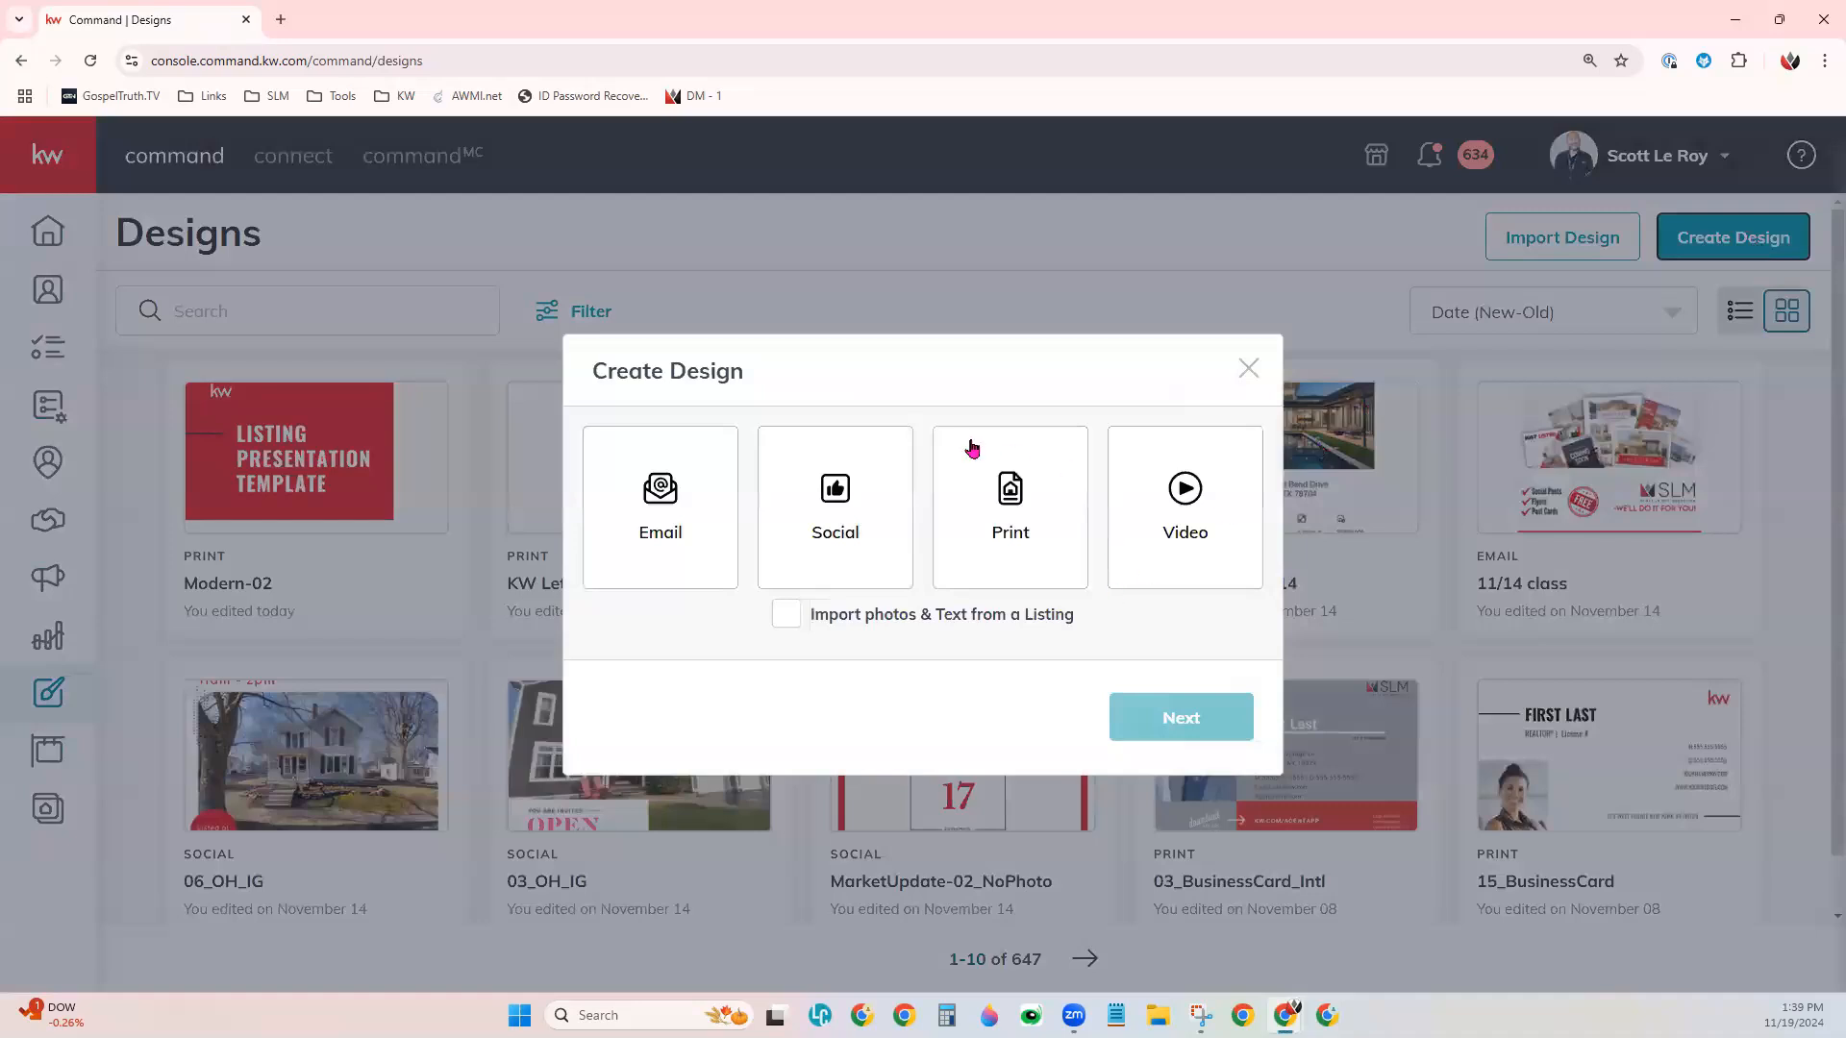
click(1016, 509)
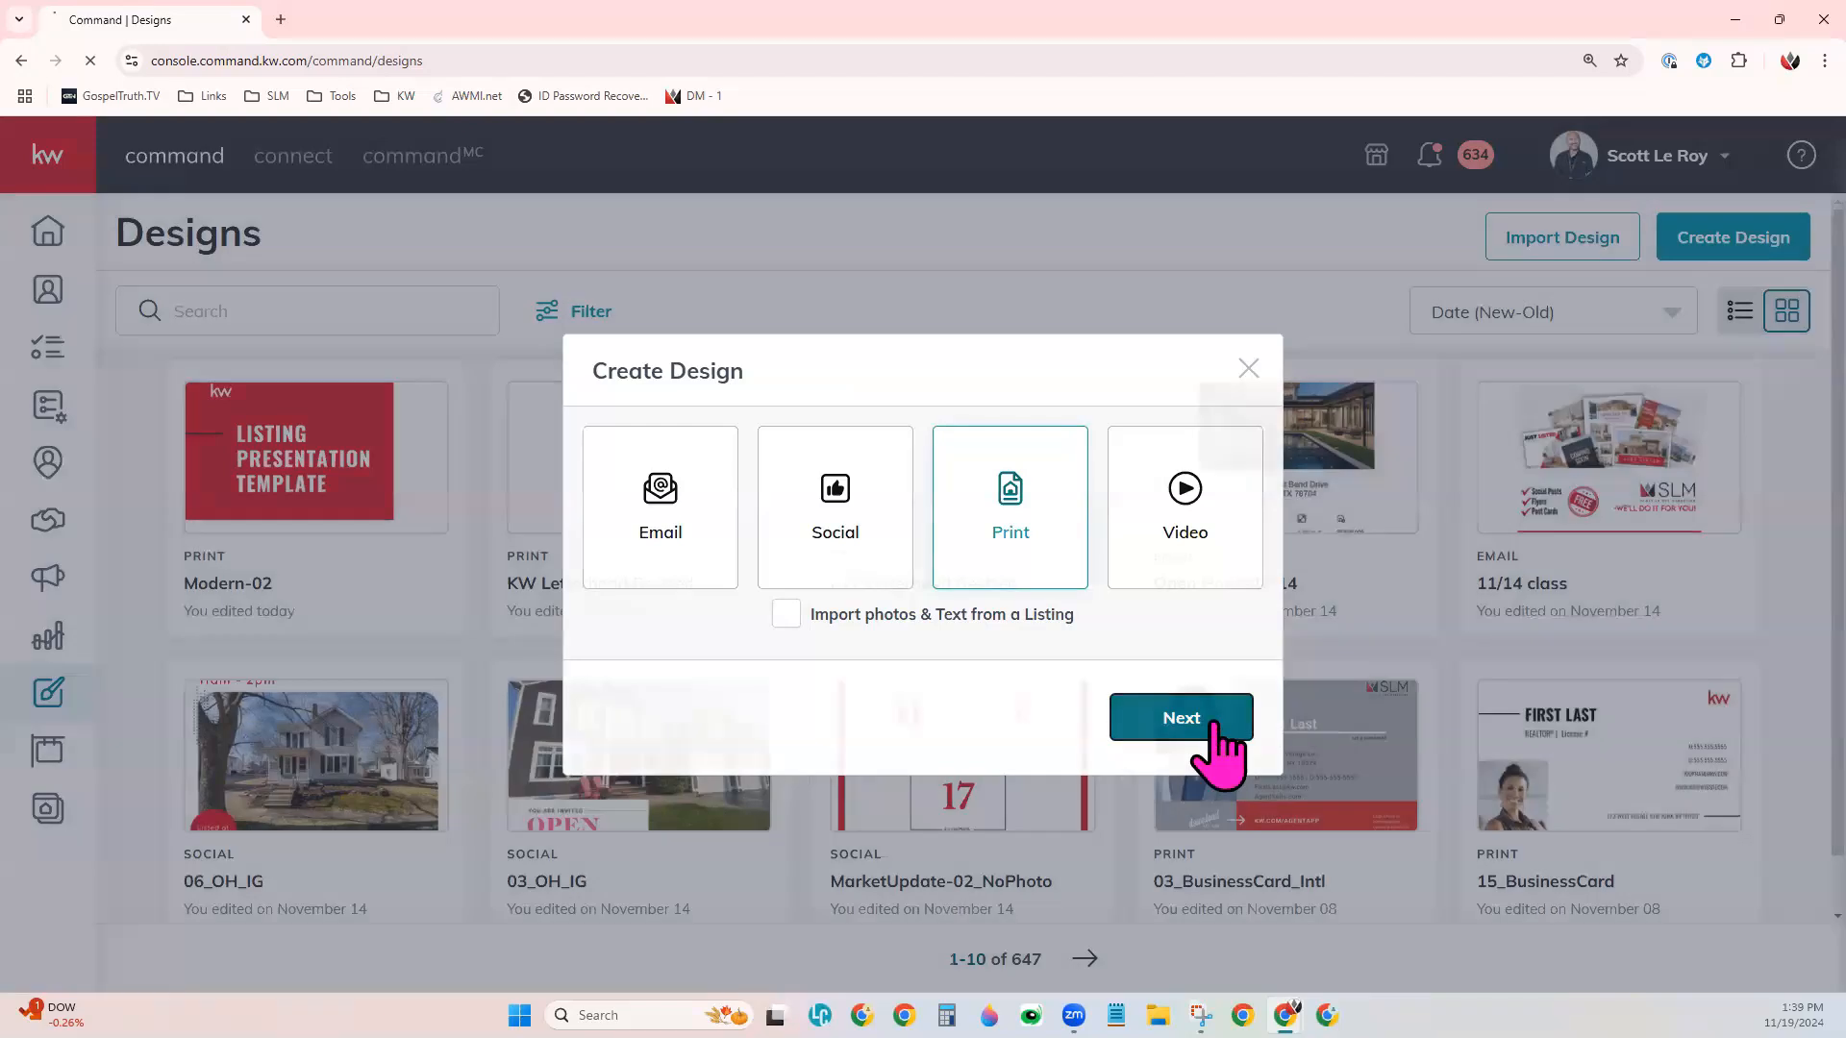
click(1216, 729)
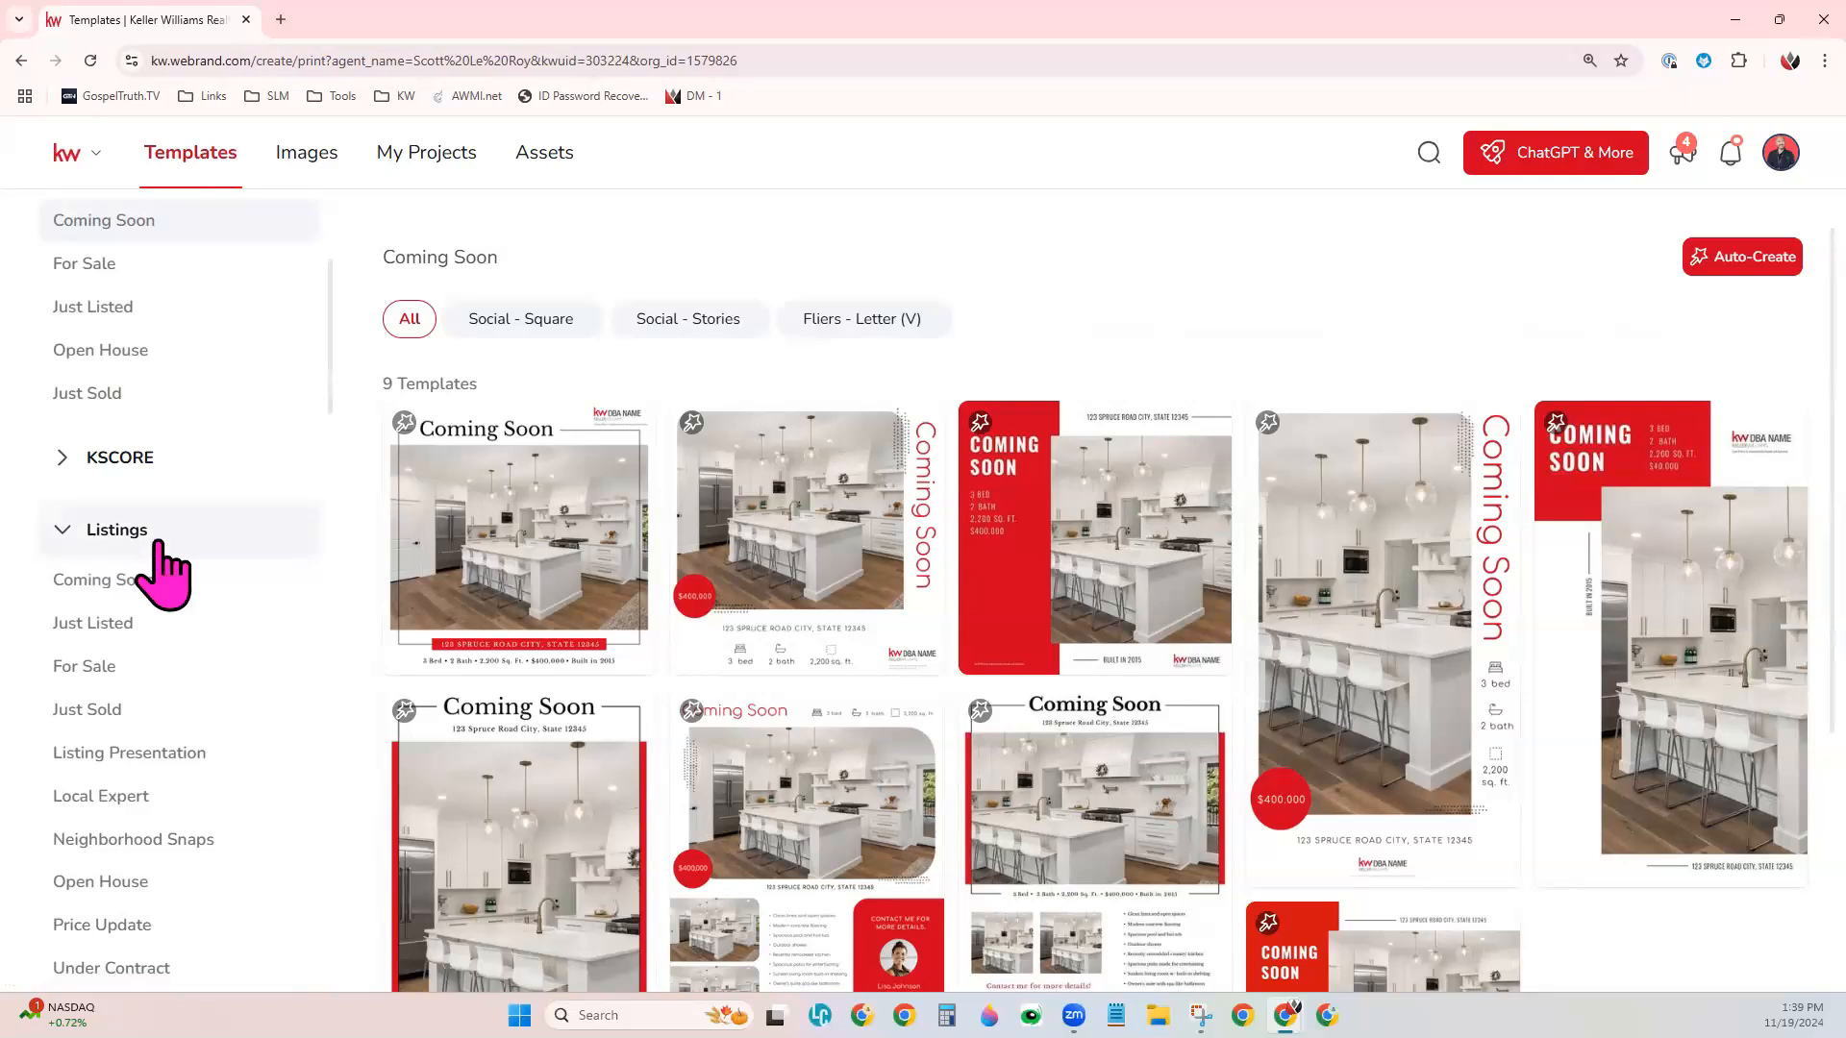
- Show the Listing Presentation templates under Listings and look over the available designs
click(200, 759)
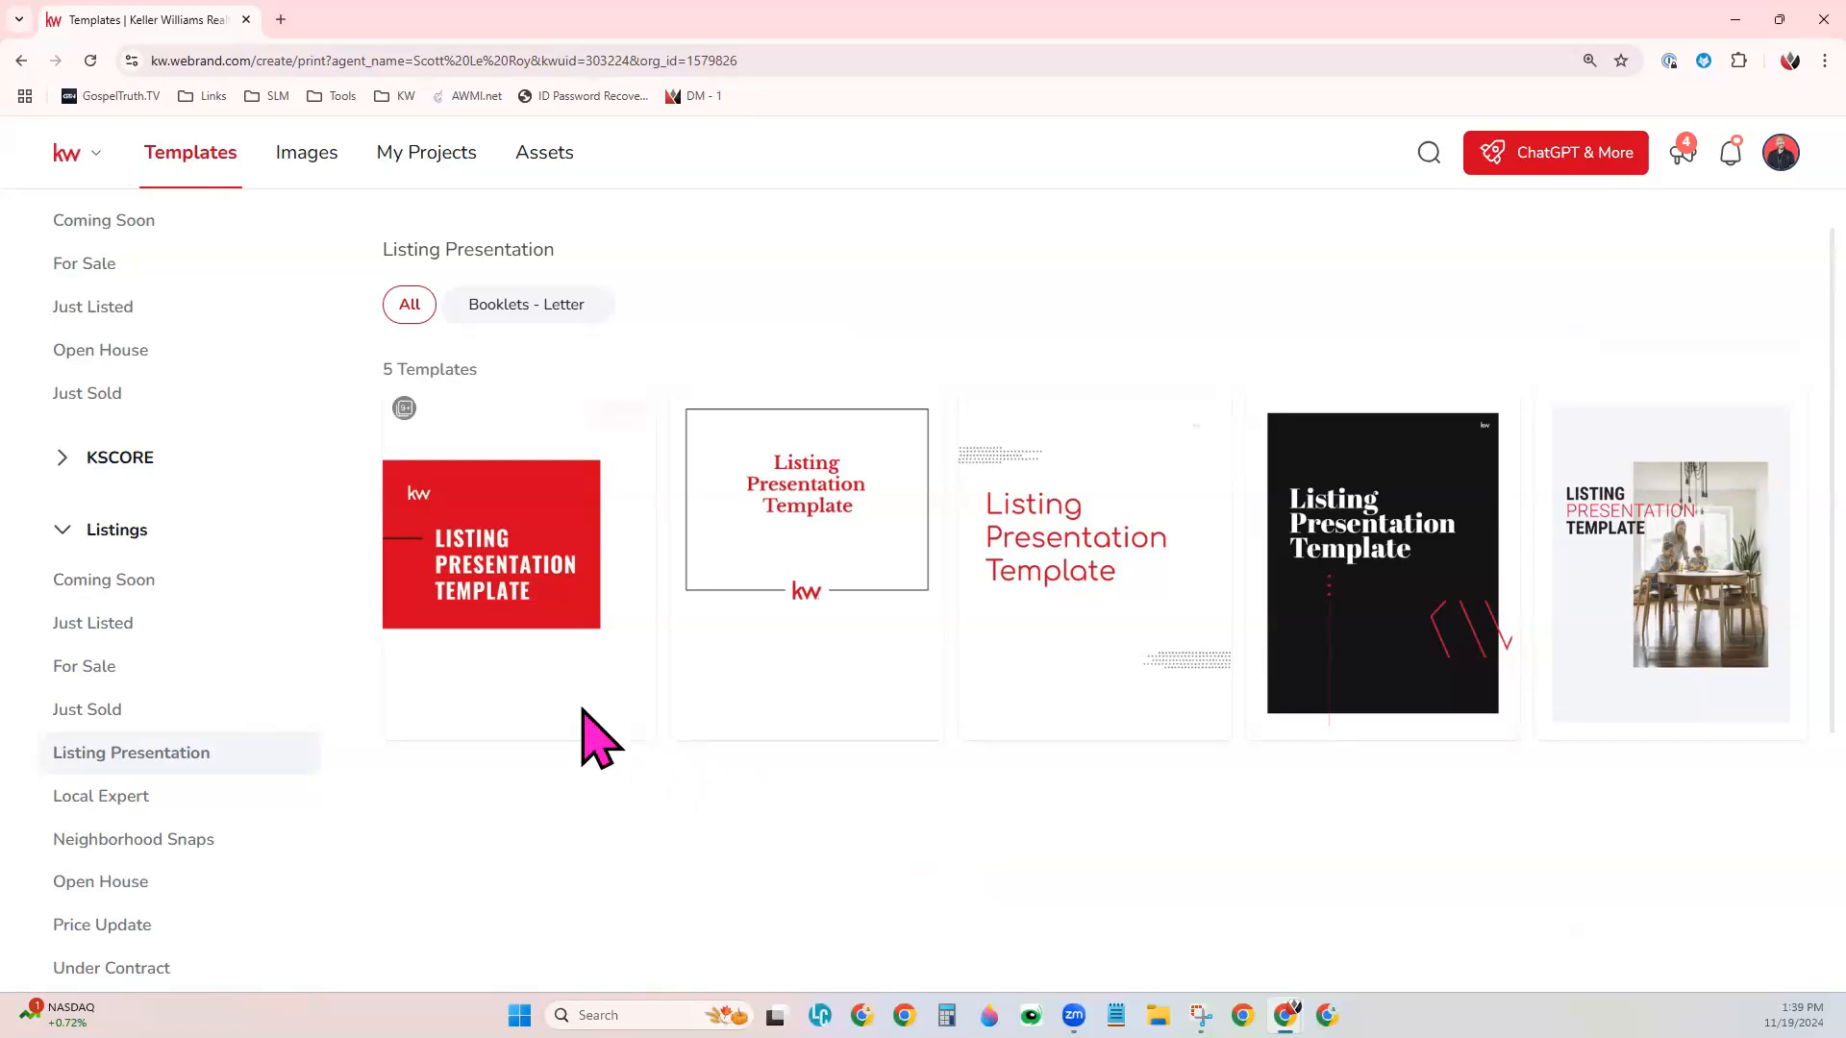
mouse_move(531, 577)
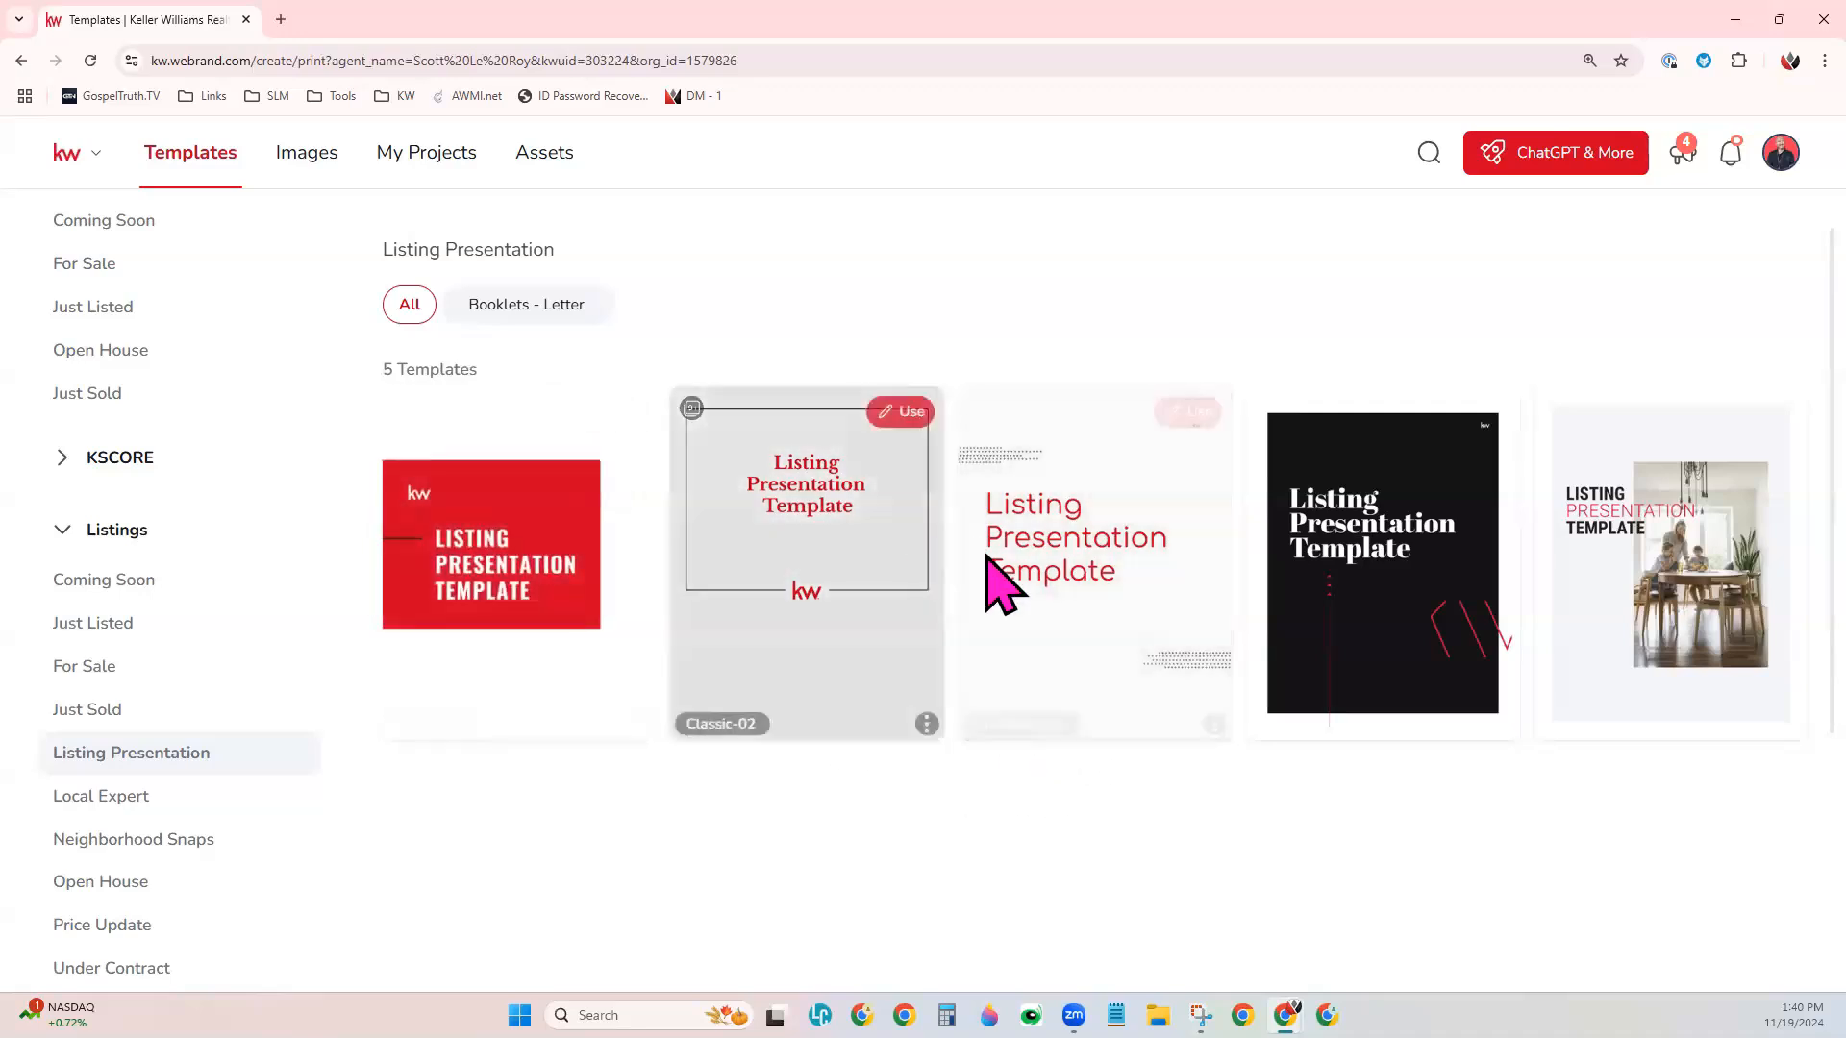
mouse_move(1154, 485)
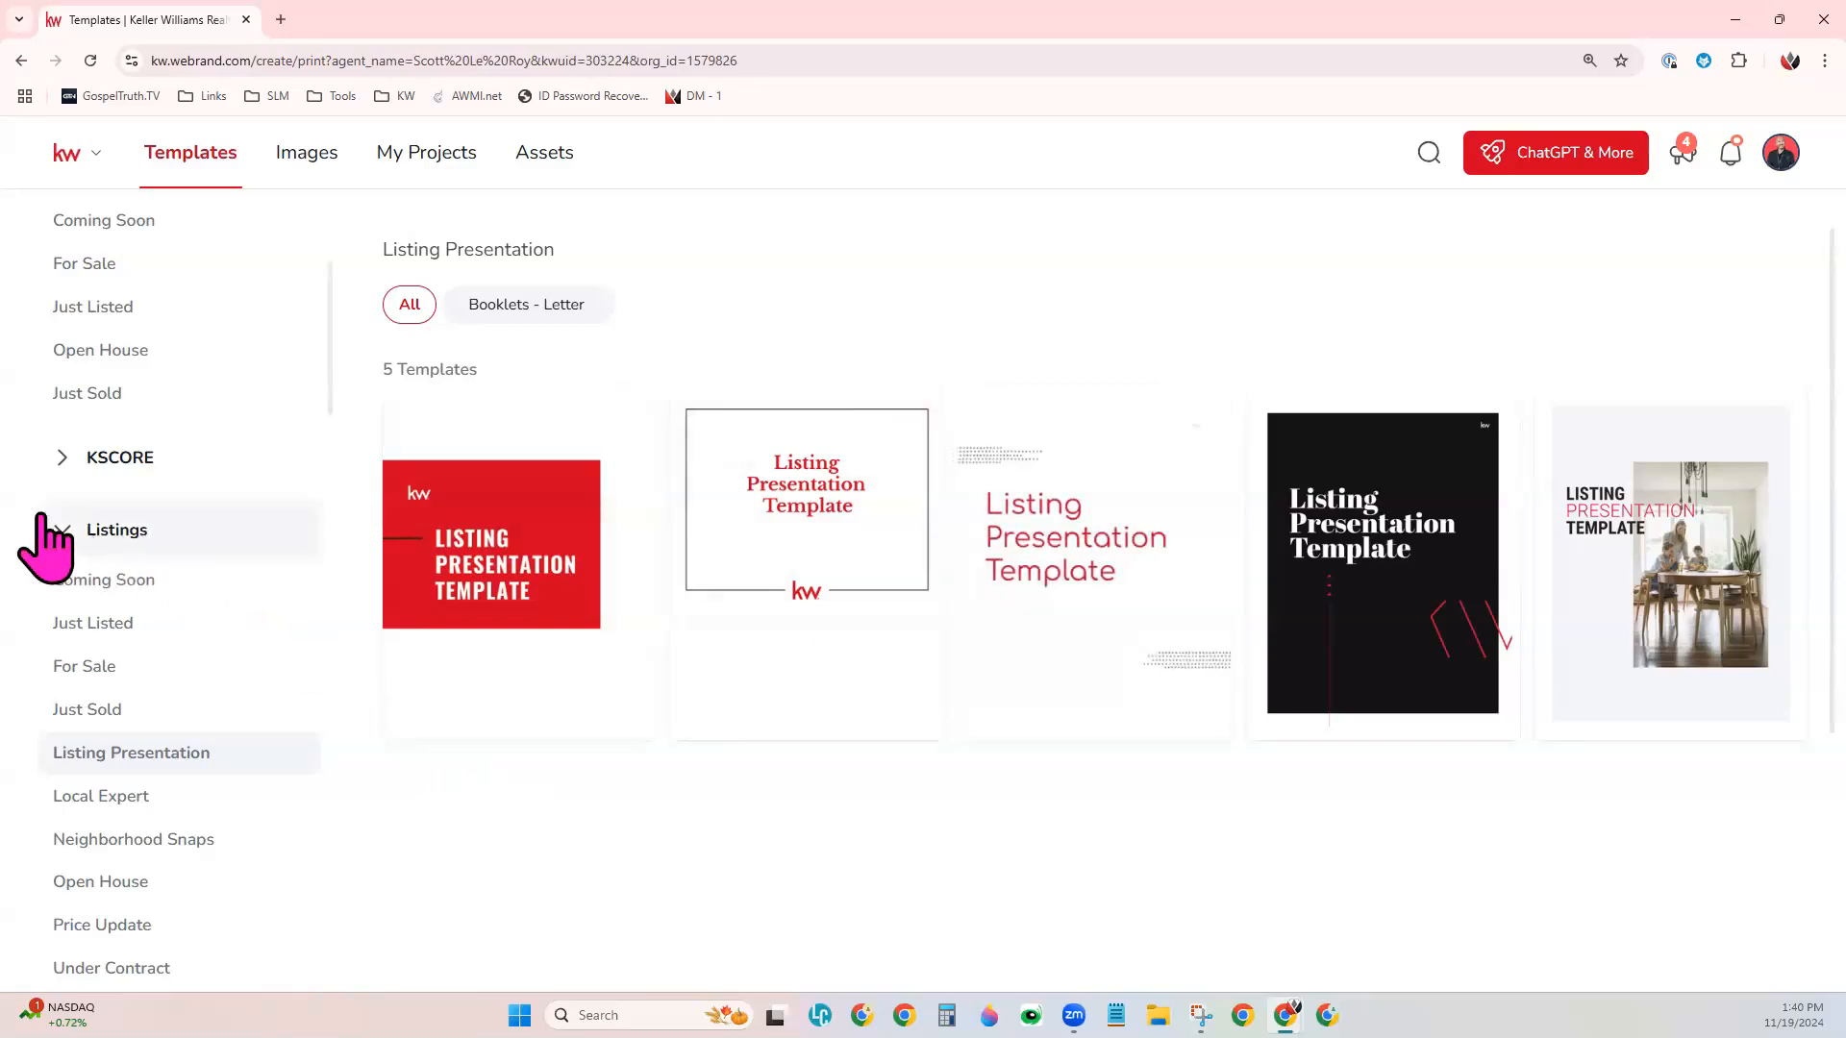
- Collapse the Listings categories and view the Buyer Presentation templates under Buyer
click(66, 529)
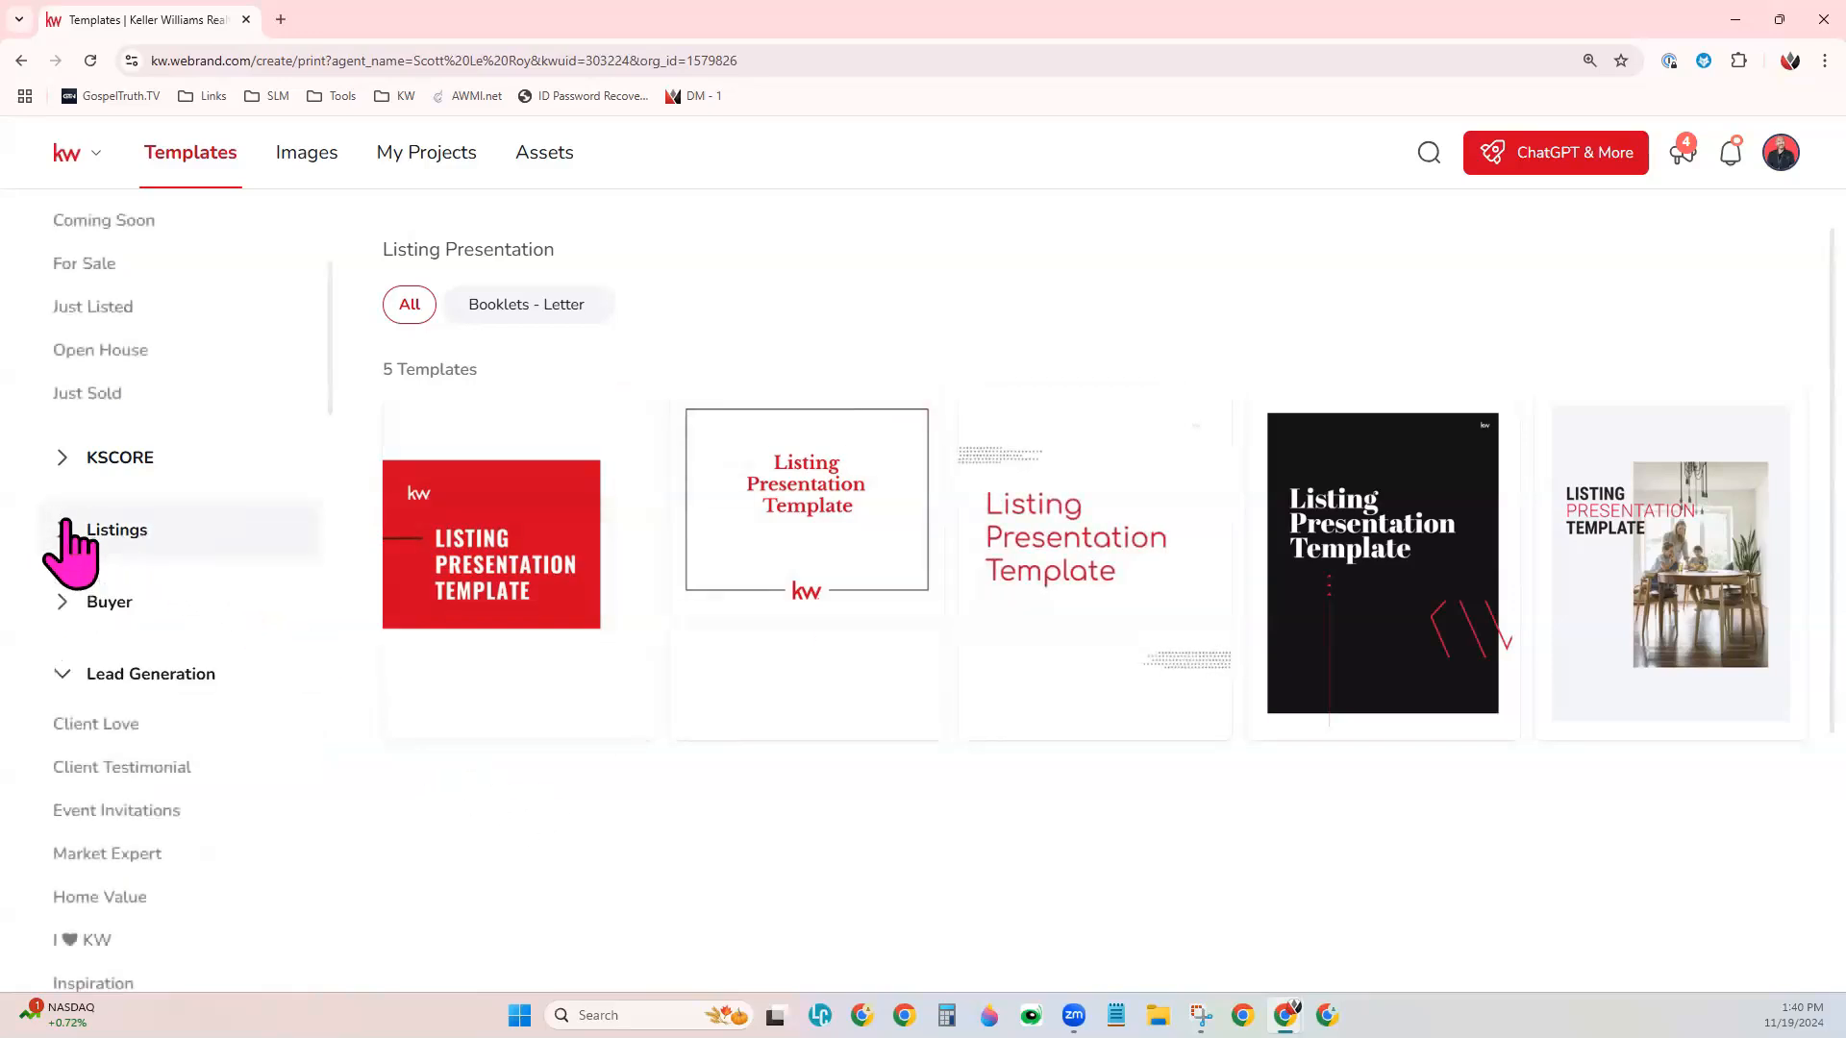
click(131, 604)
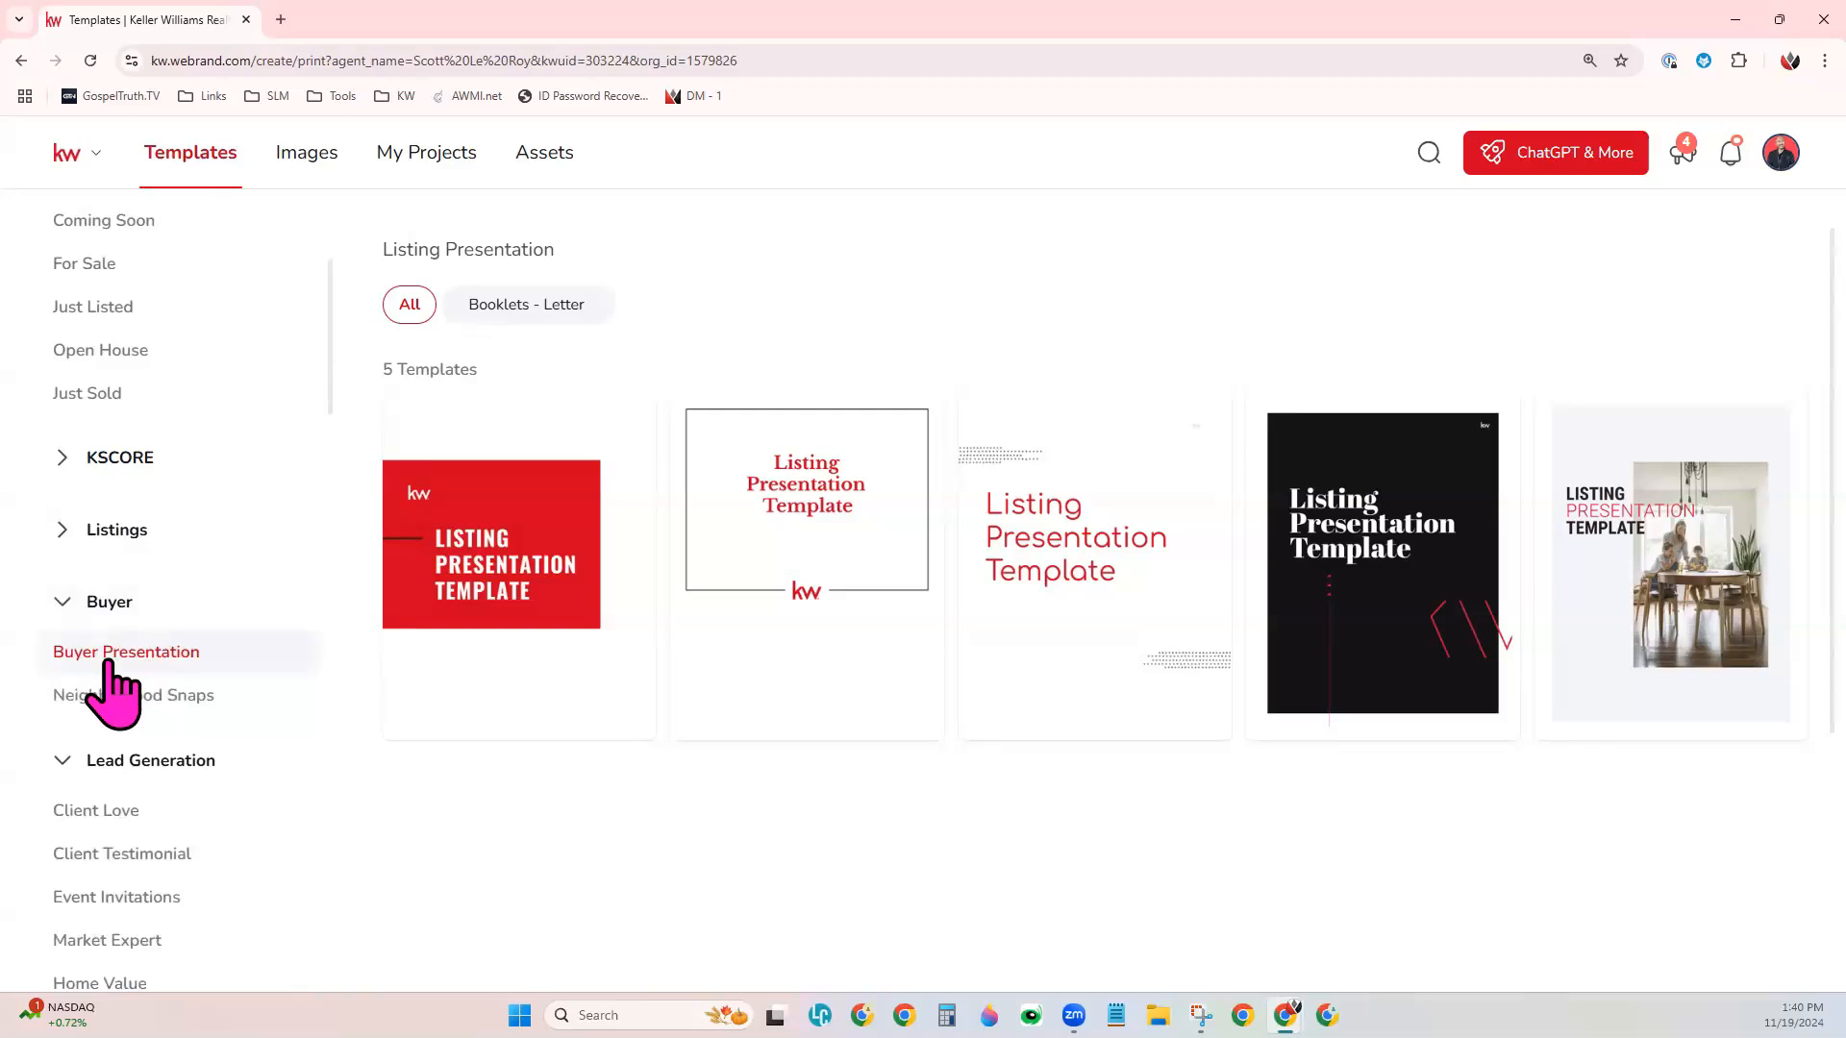
click(193, 652)
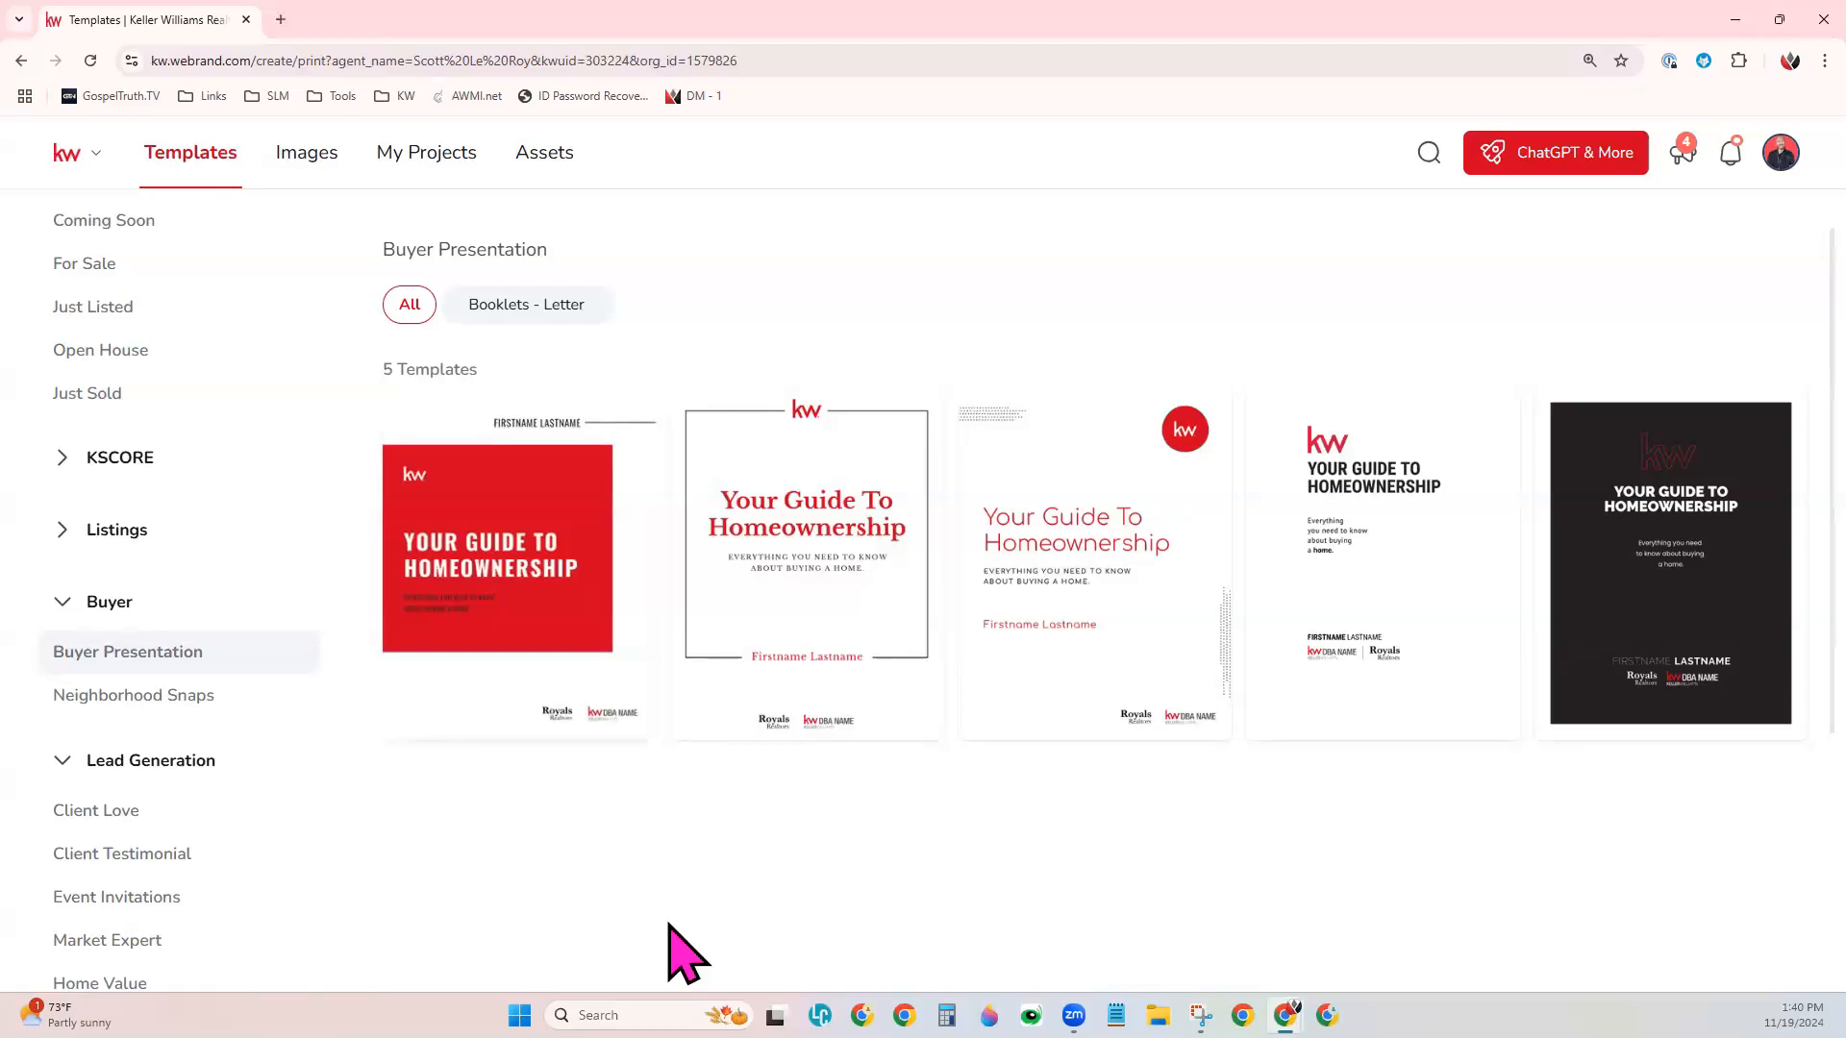
- Return to the Listing Presentation templates and open the Classic-01 template for editing
click(173, 531)
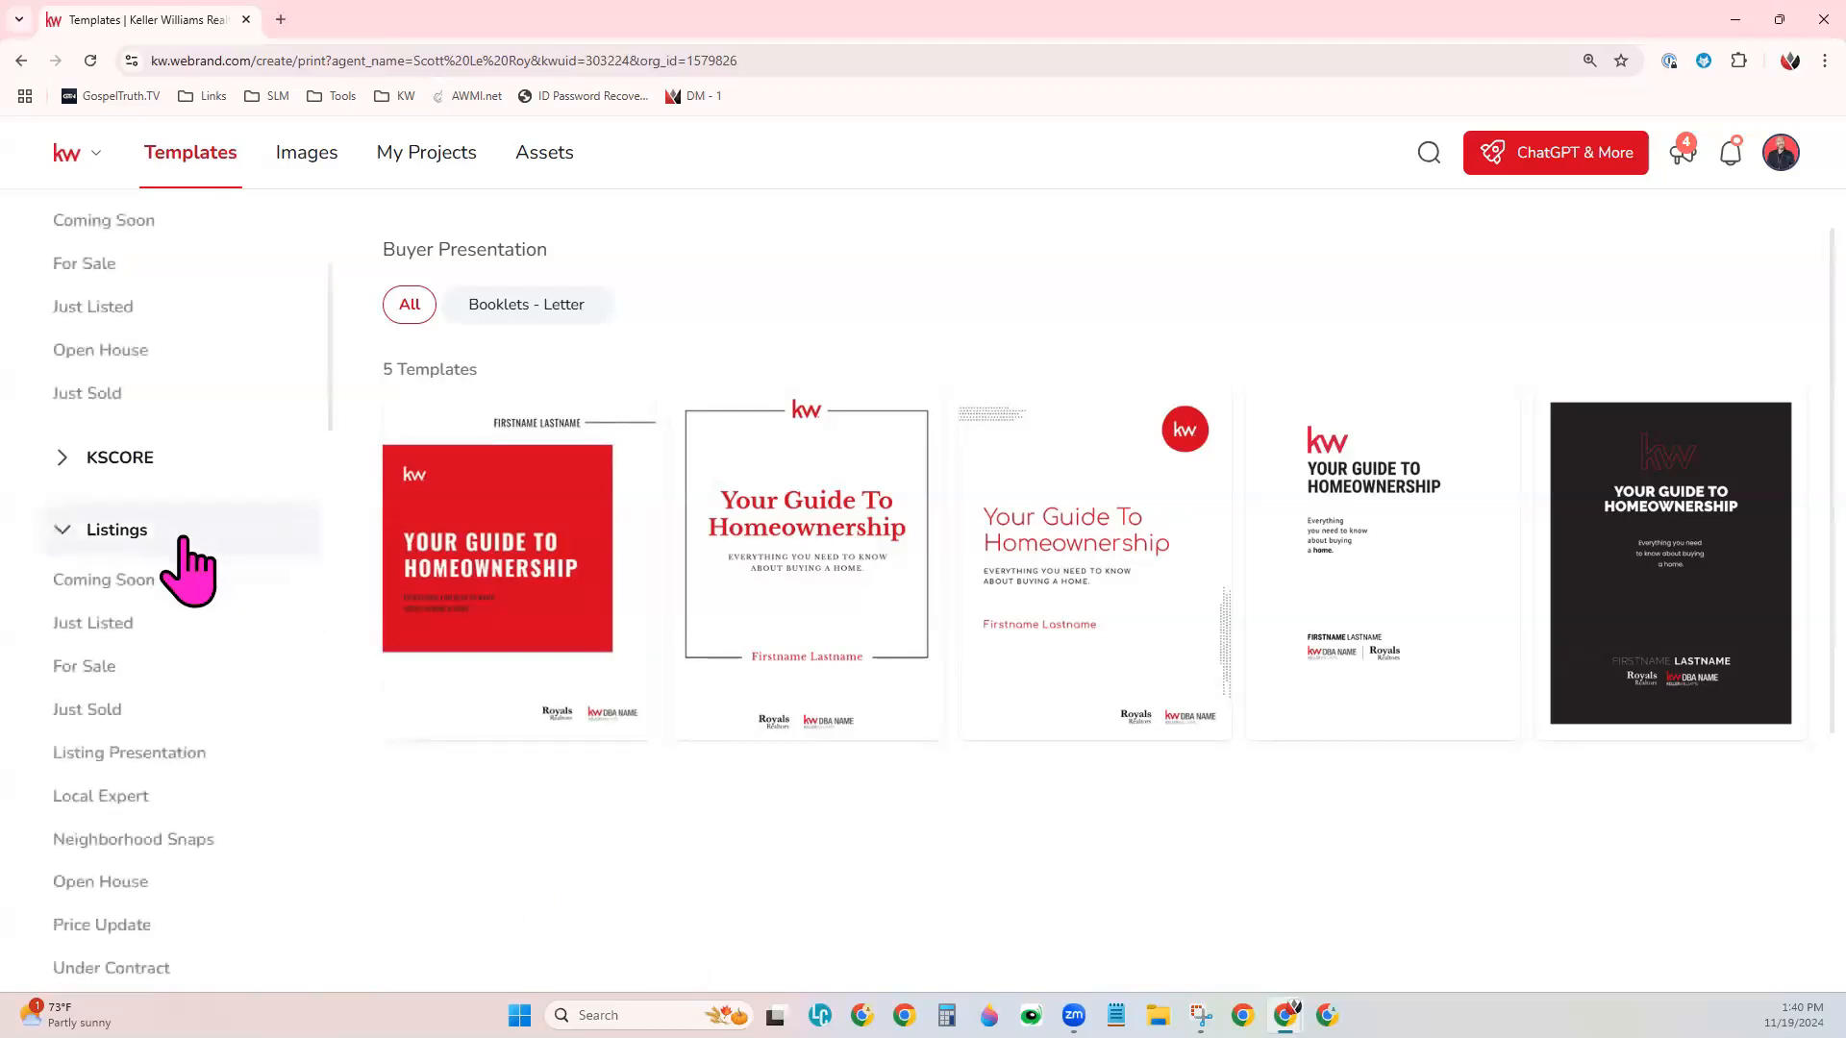
click(176, 759)
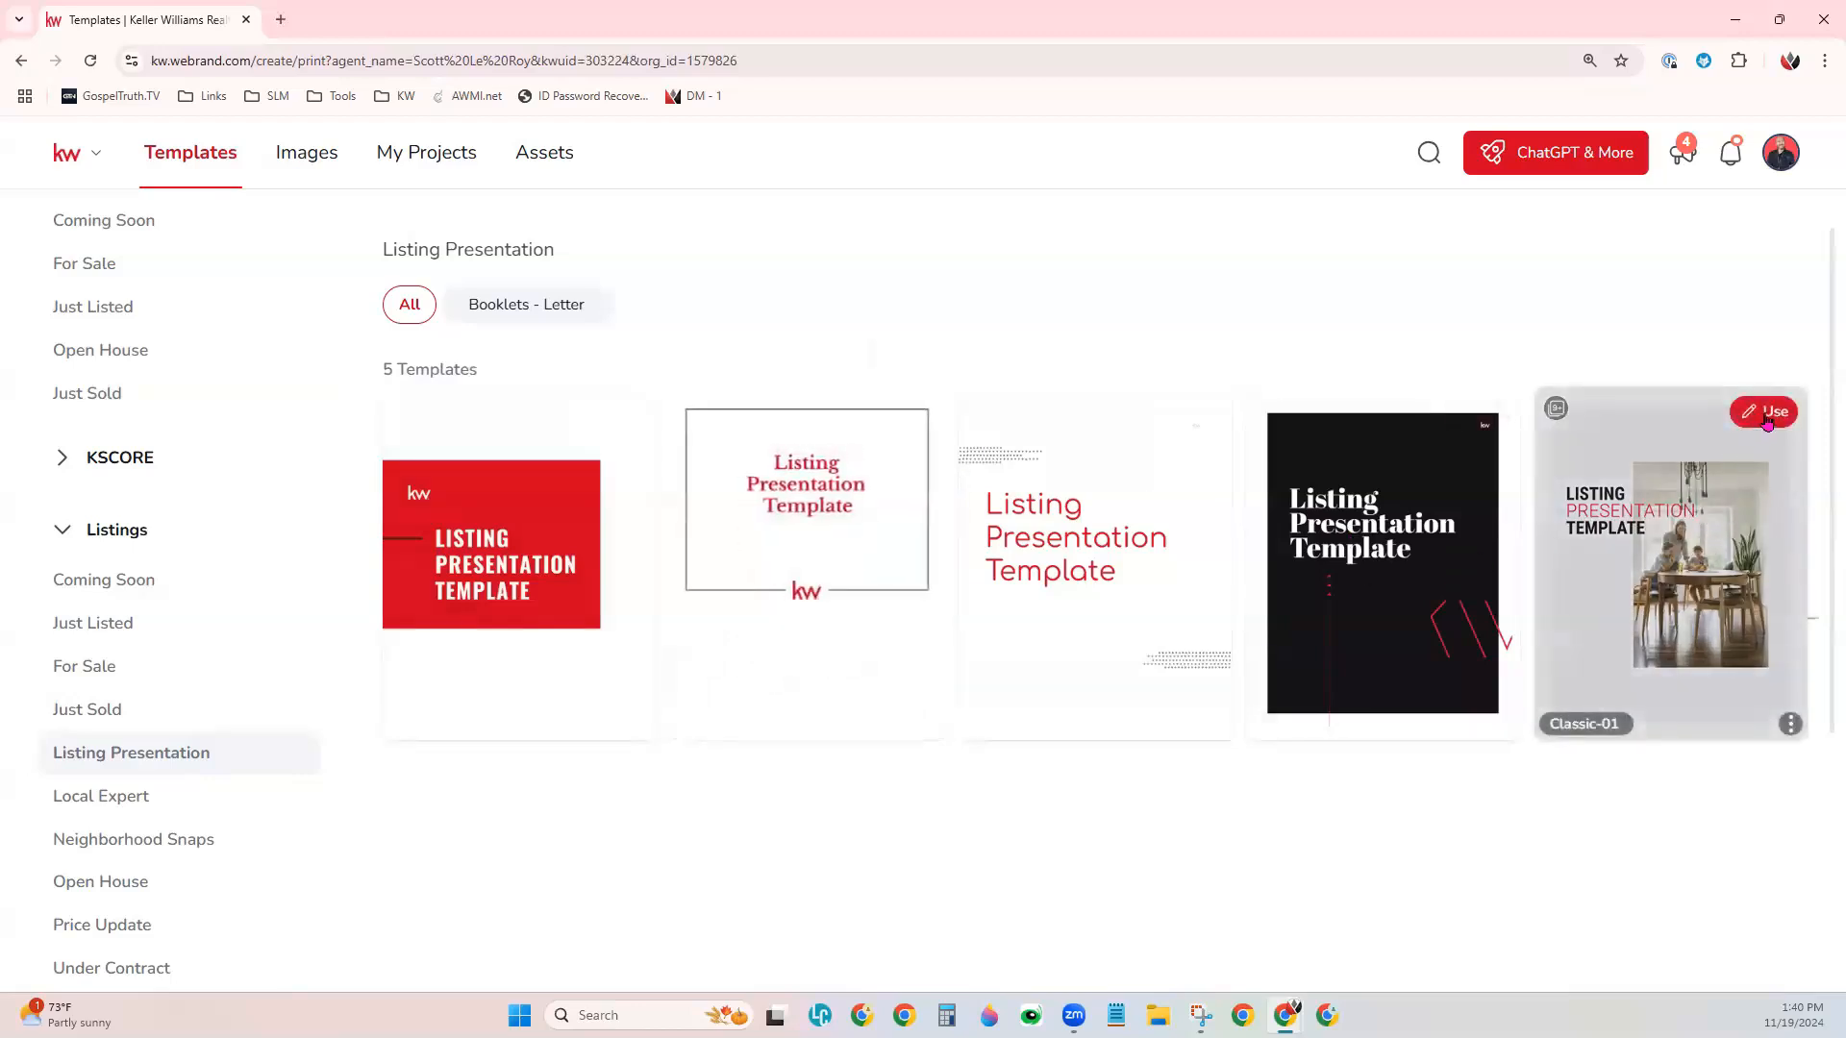
click(1767, 415)
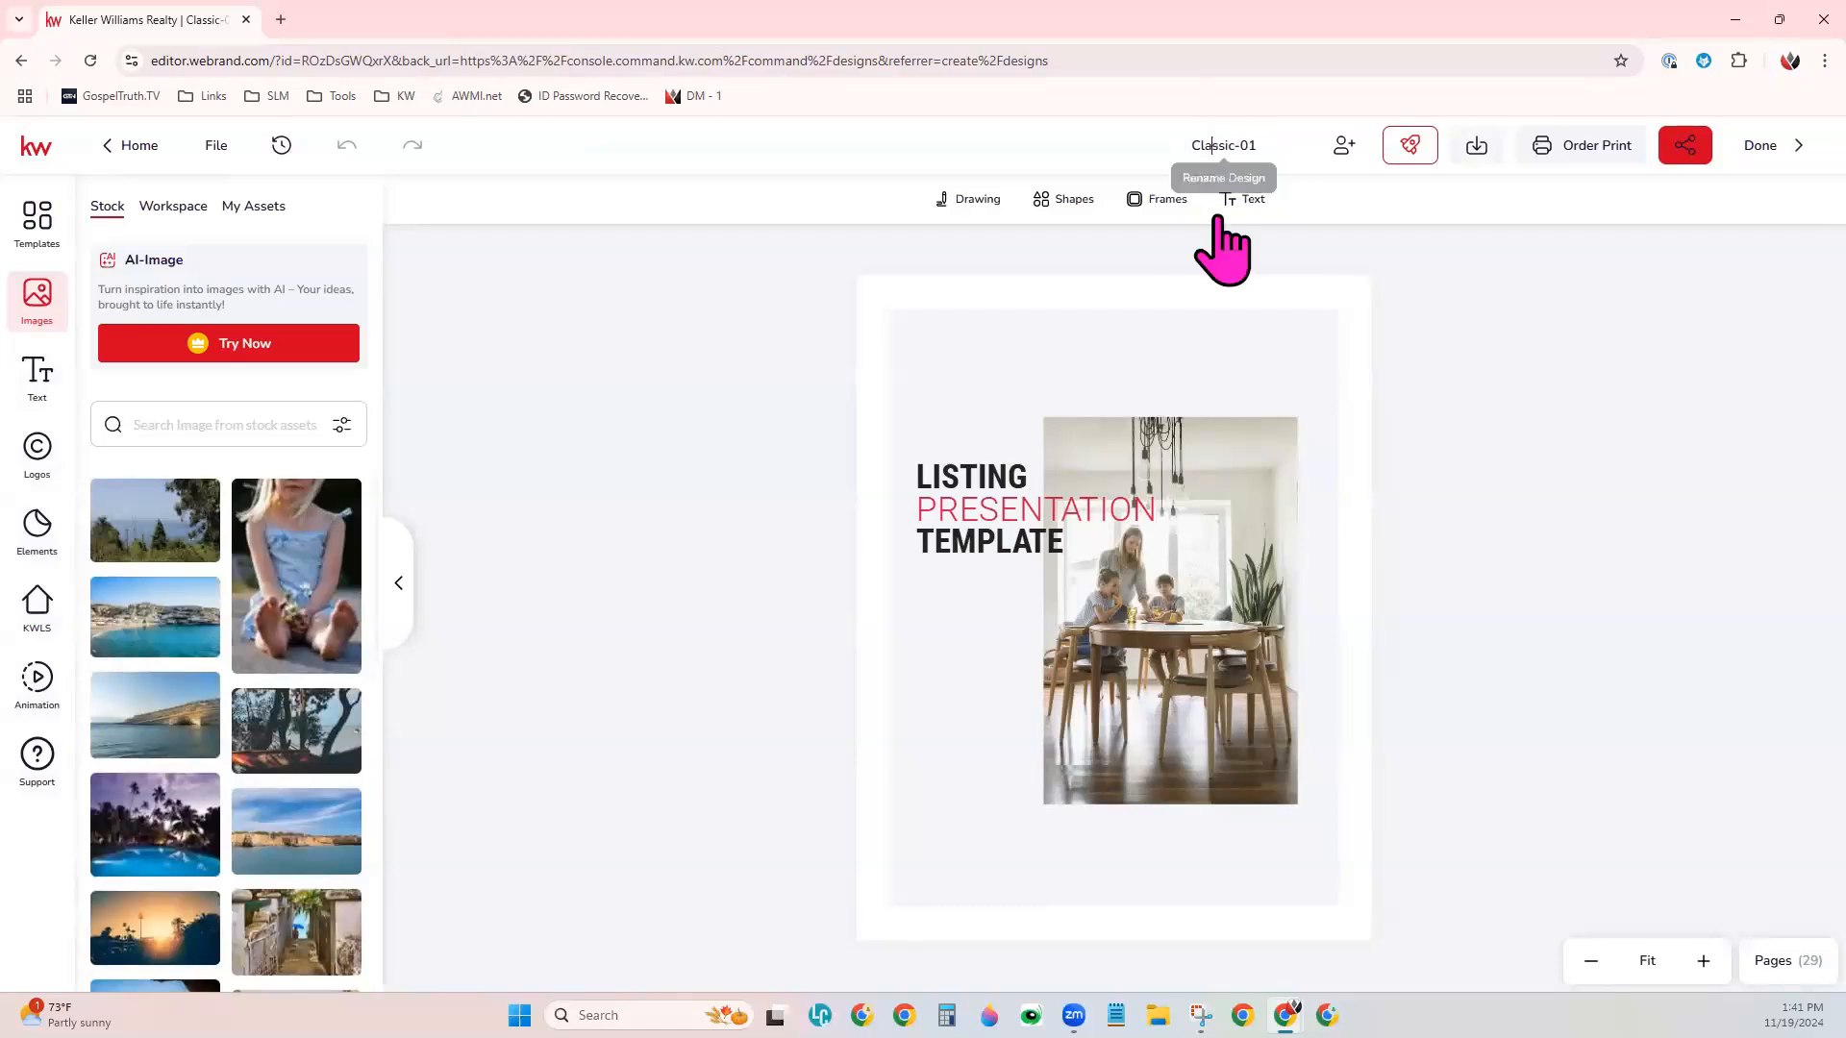
- Rename the design as Listing Pres Sample
click(1240, 154)
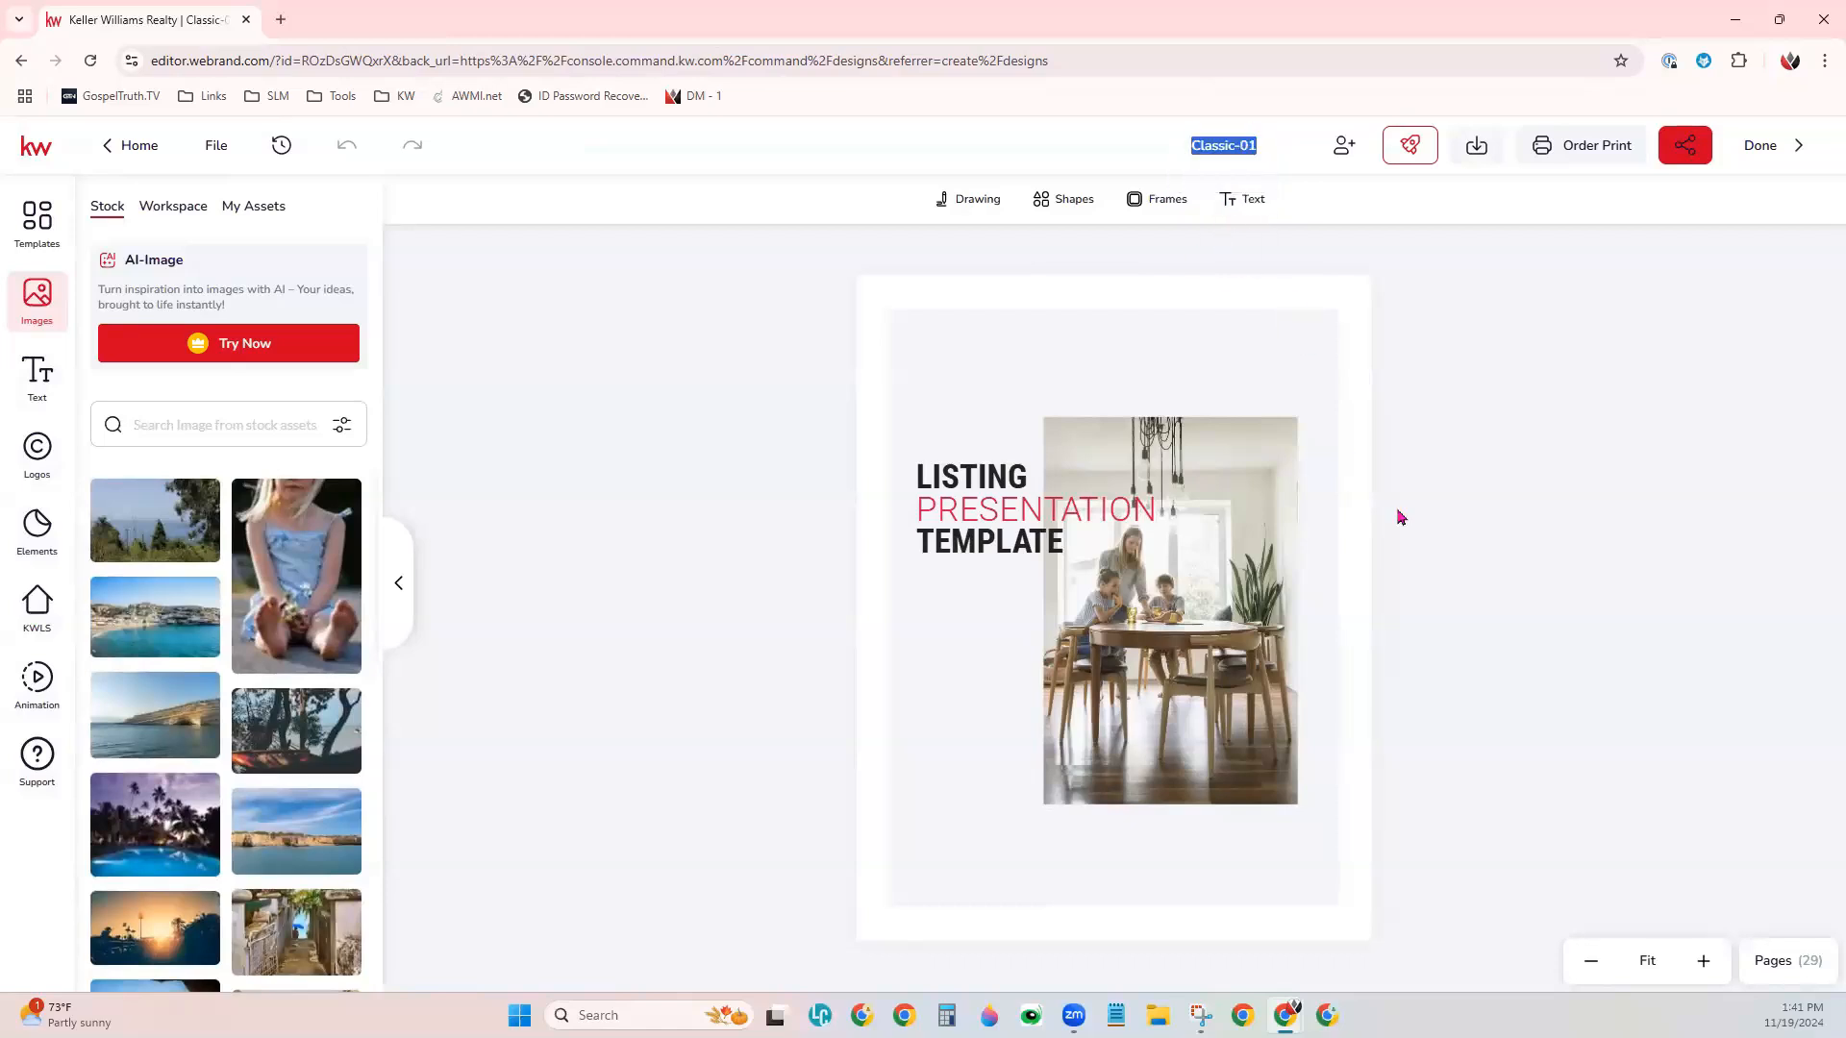
text(Listing Pres Sample)
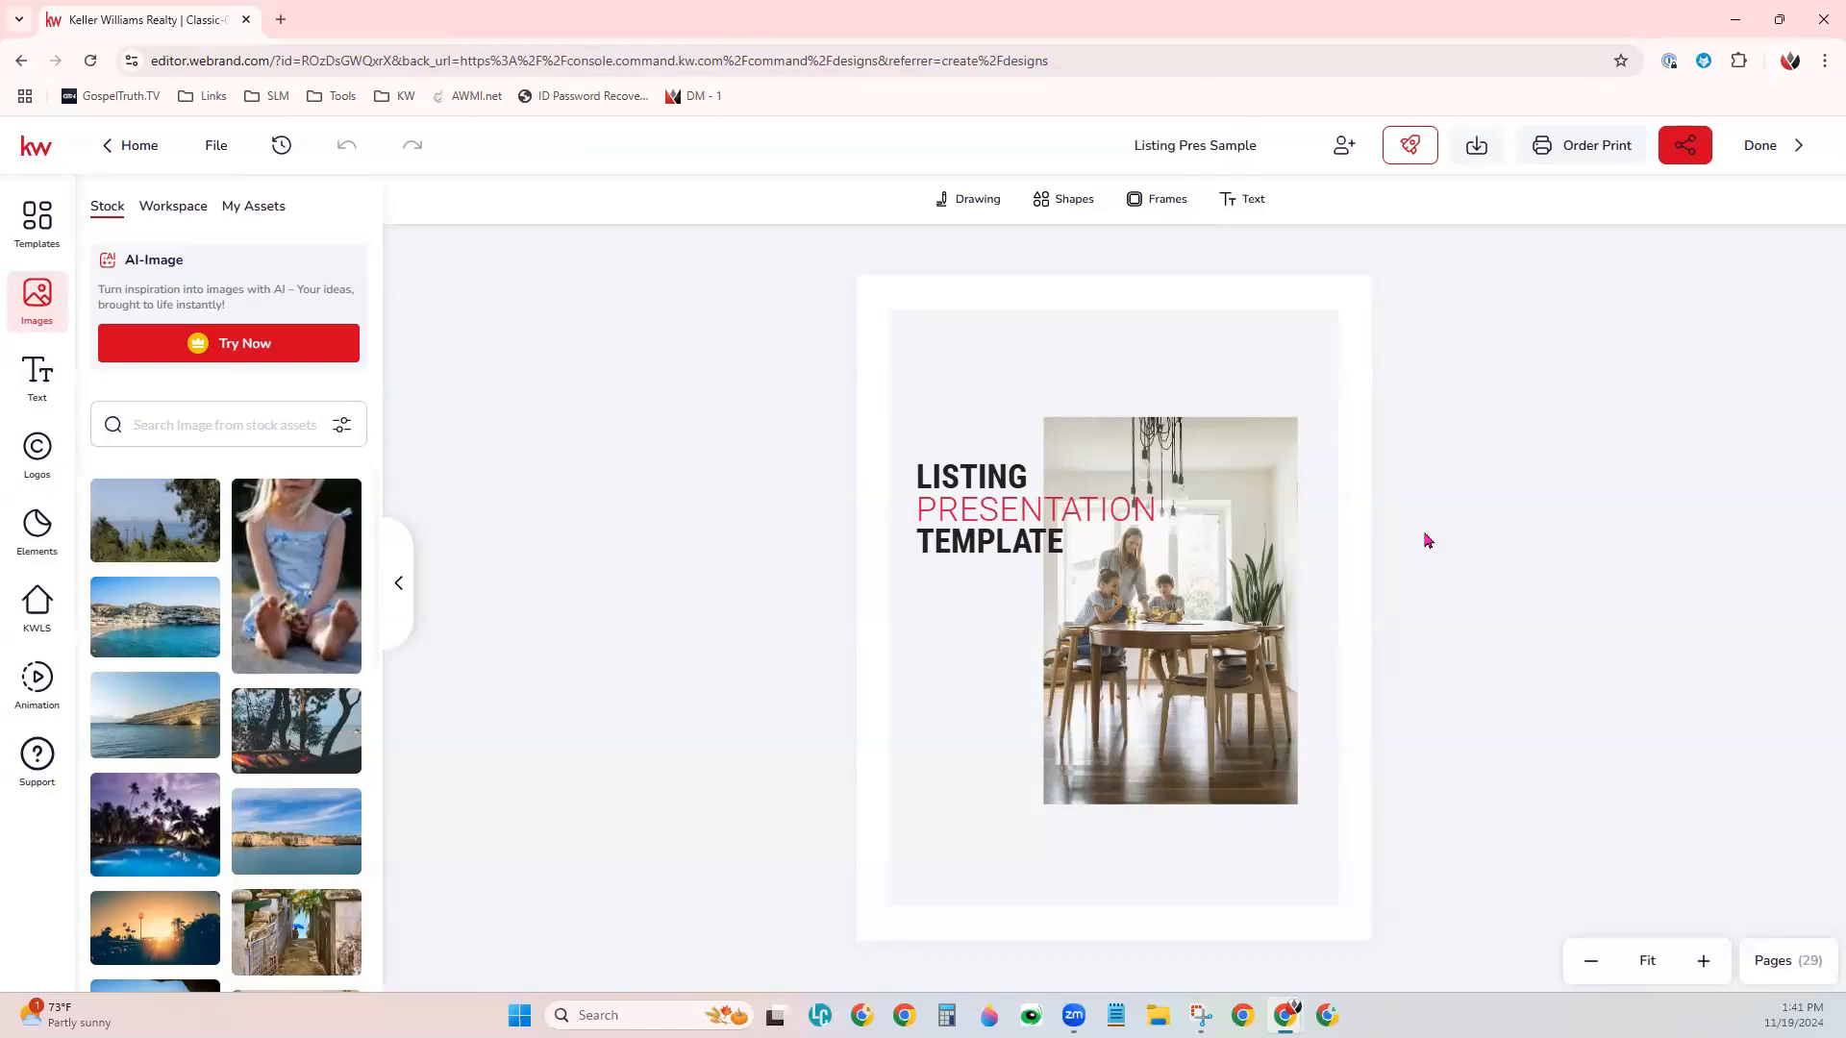
key(Return)
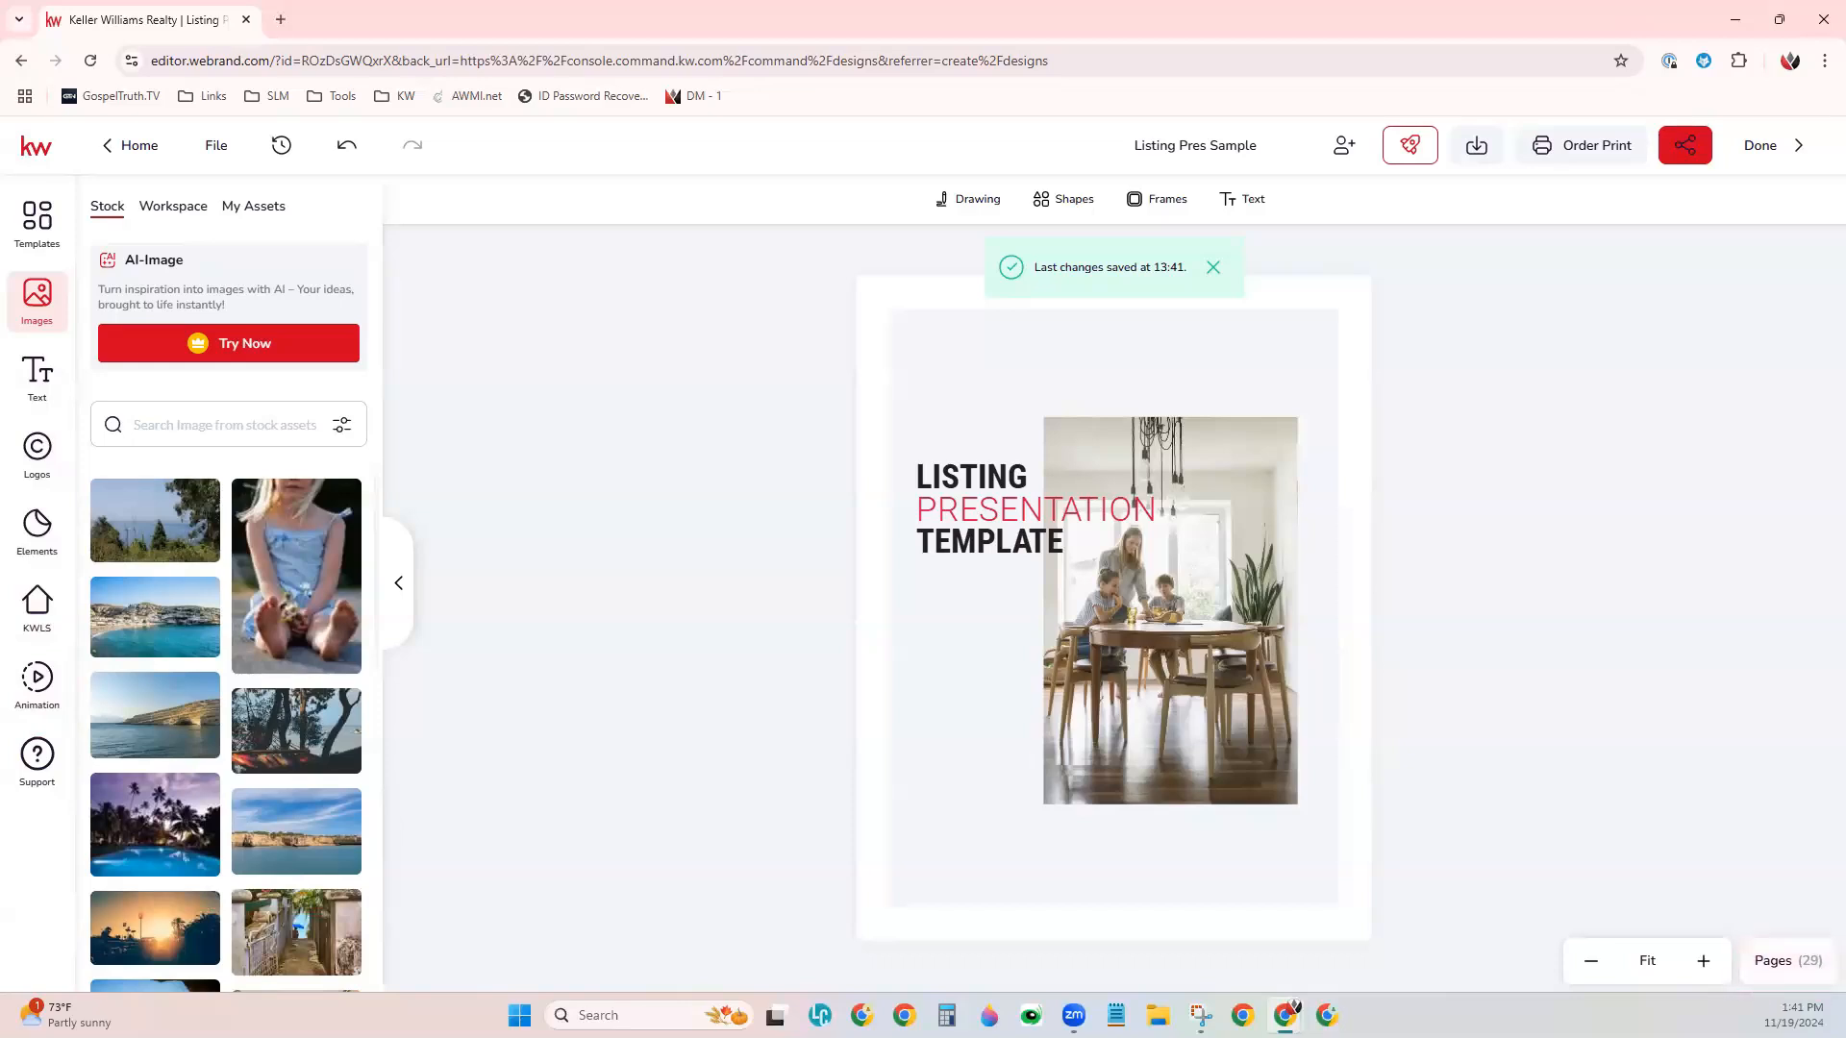
- Show the page list and review the template's pages, opening pages 3, 4 and 5 and skimming the rest
click(1808, 963)
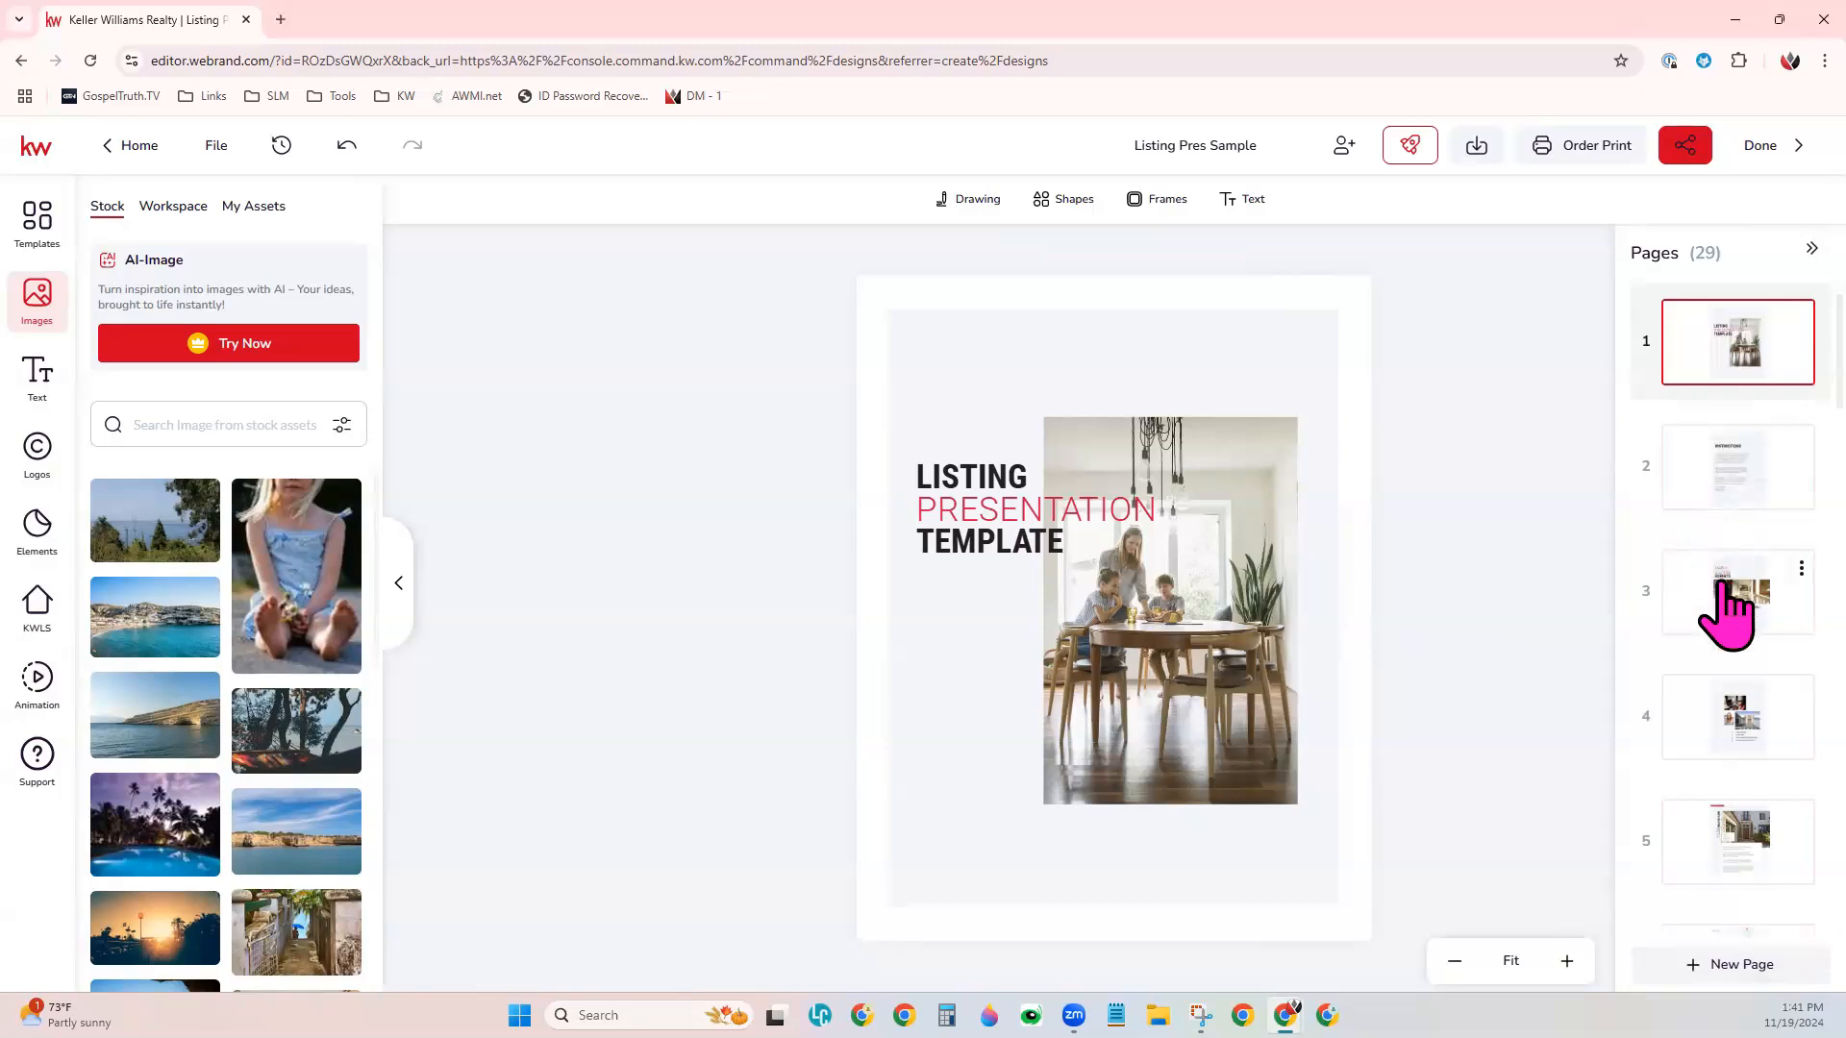
click(1744, 637)
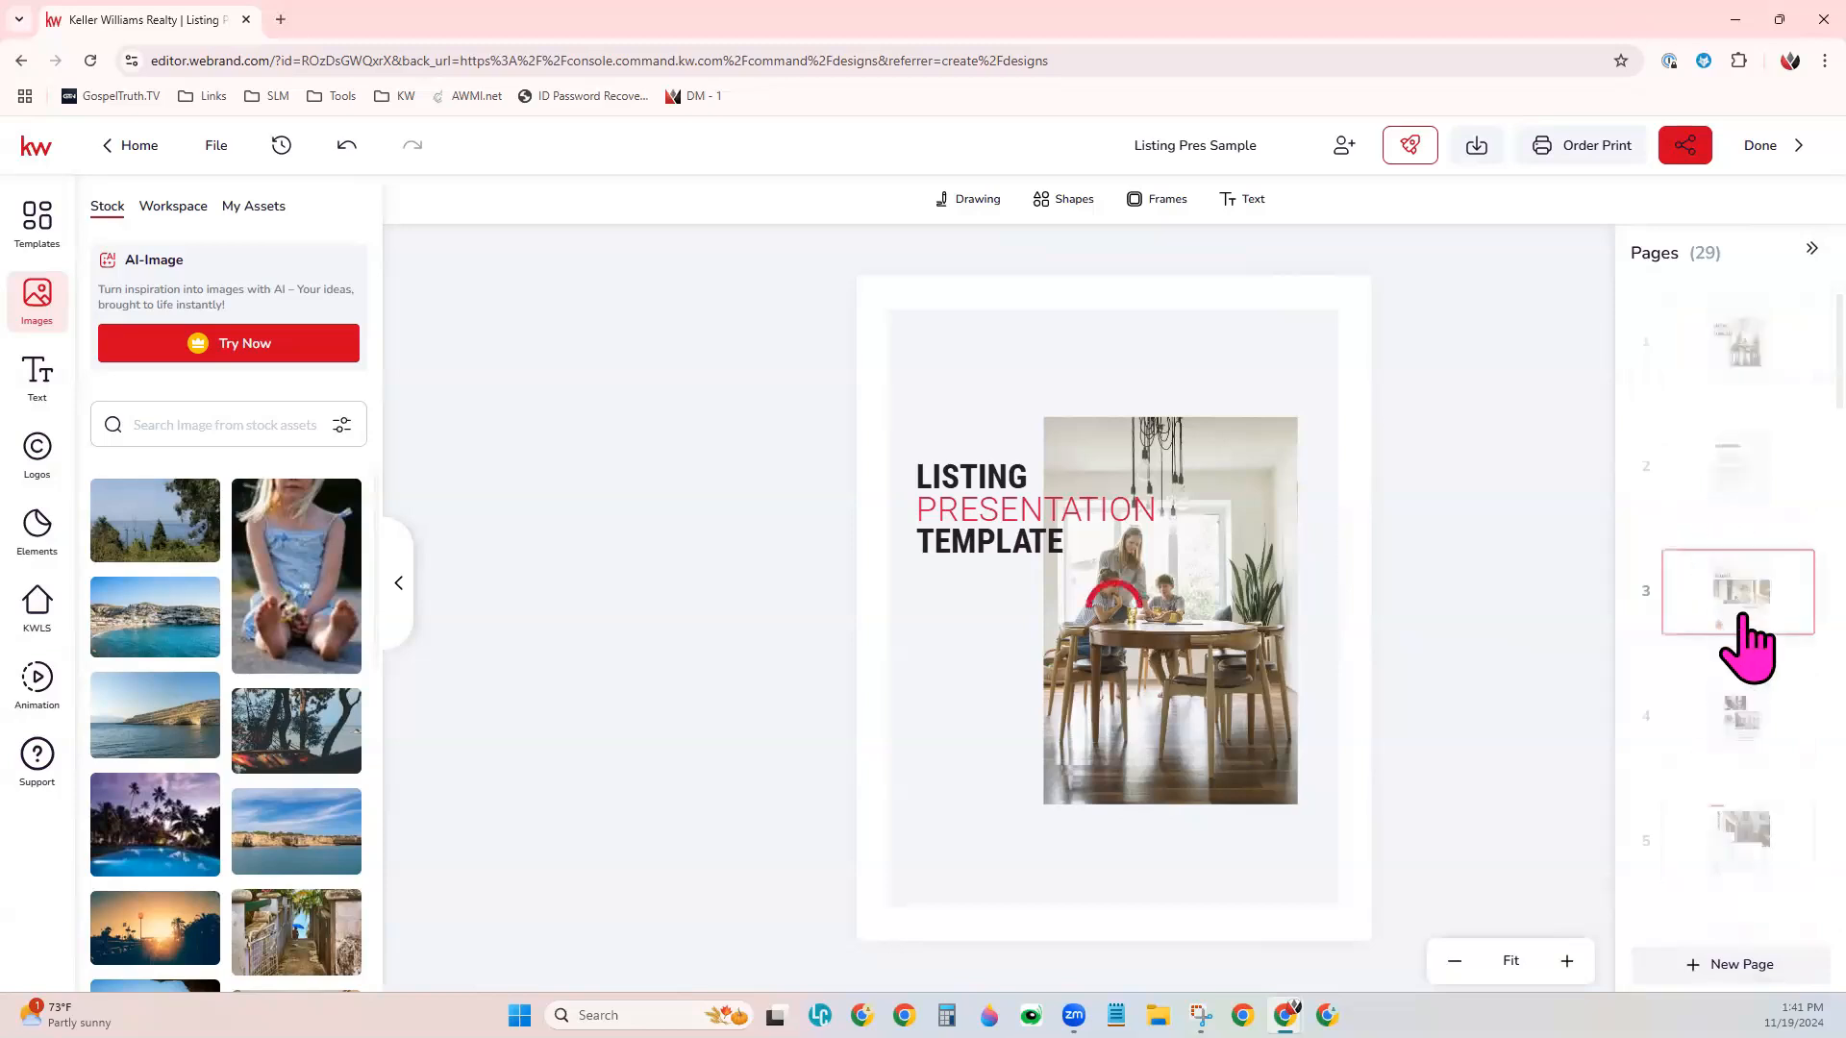
click(1745, 716)
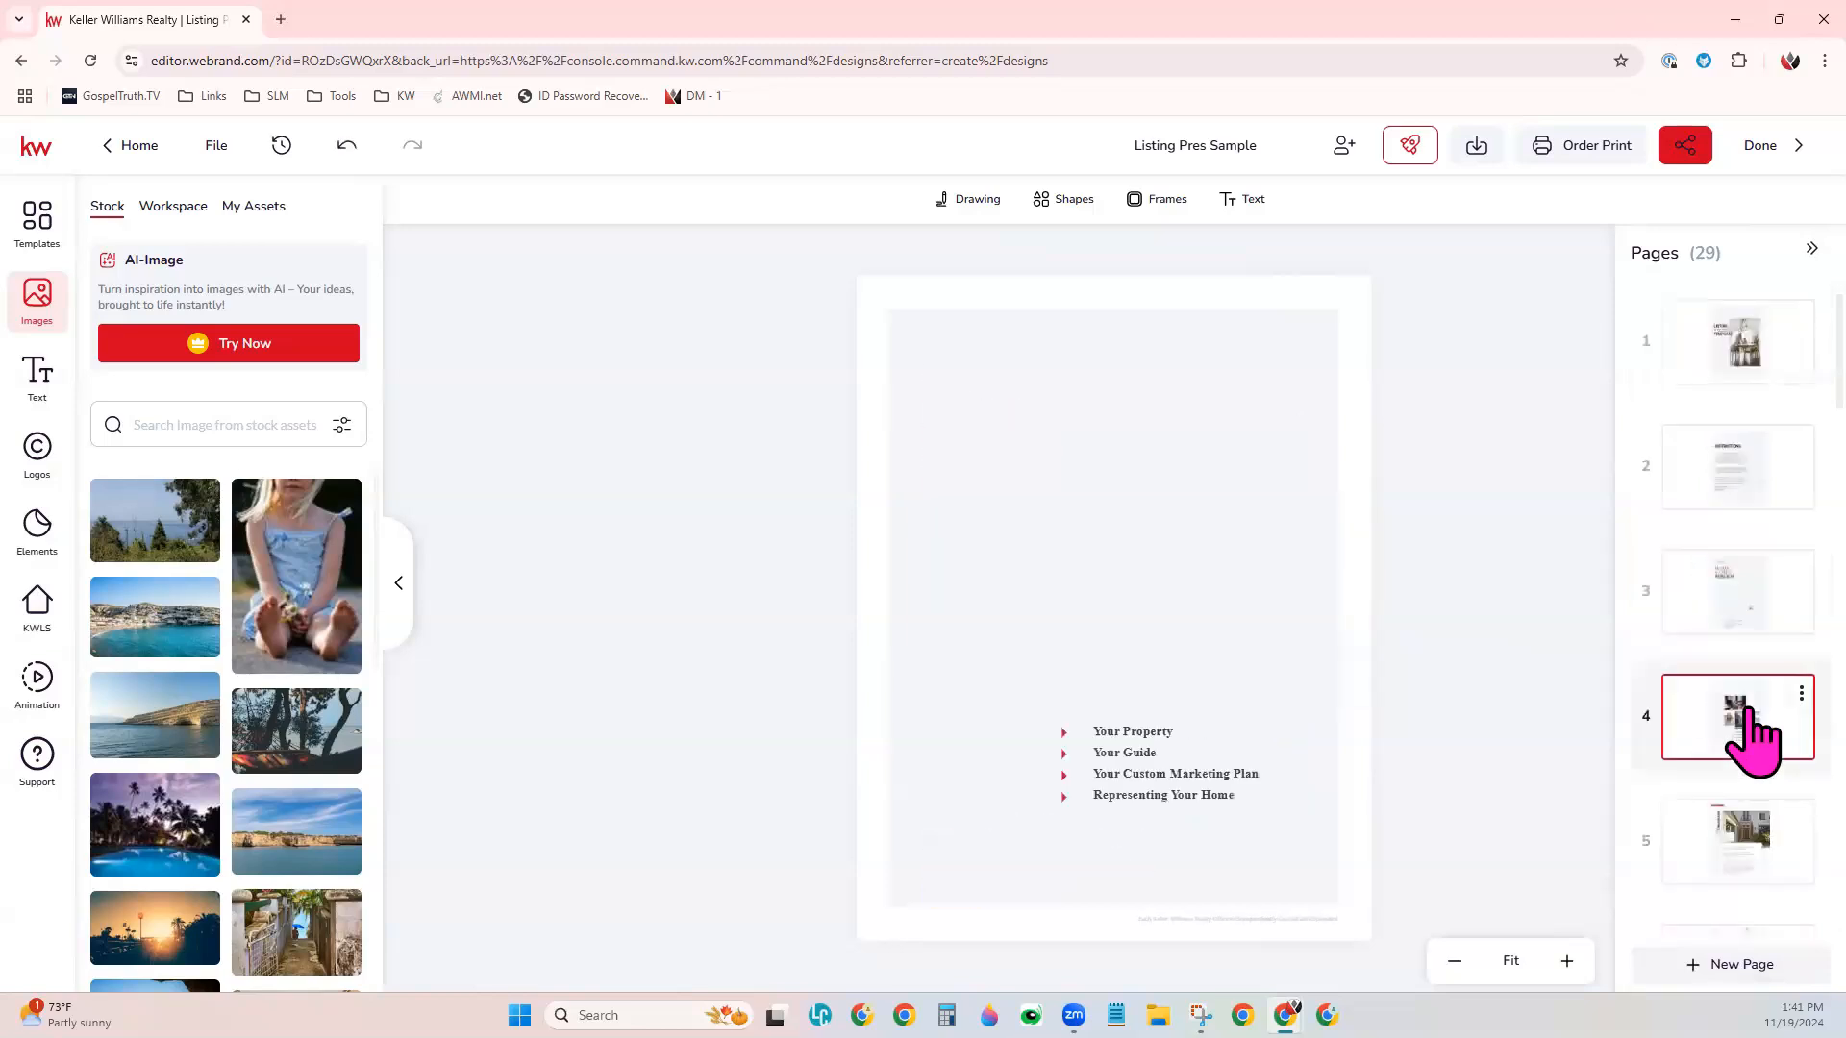
click(1758, 875)
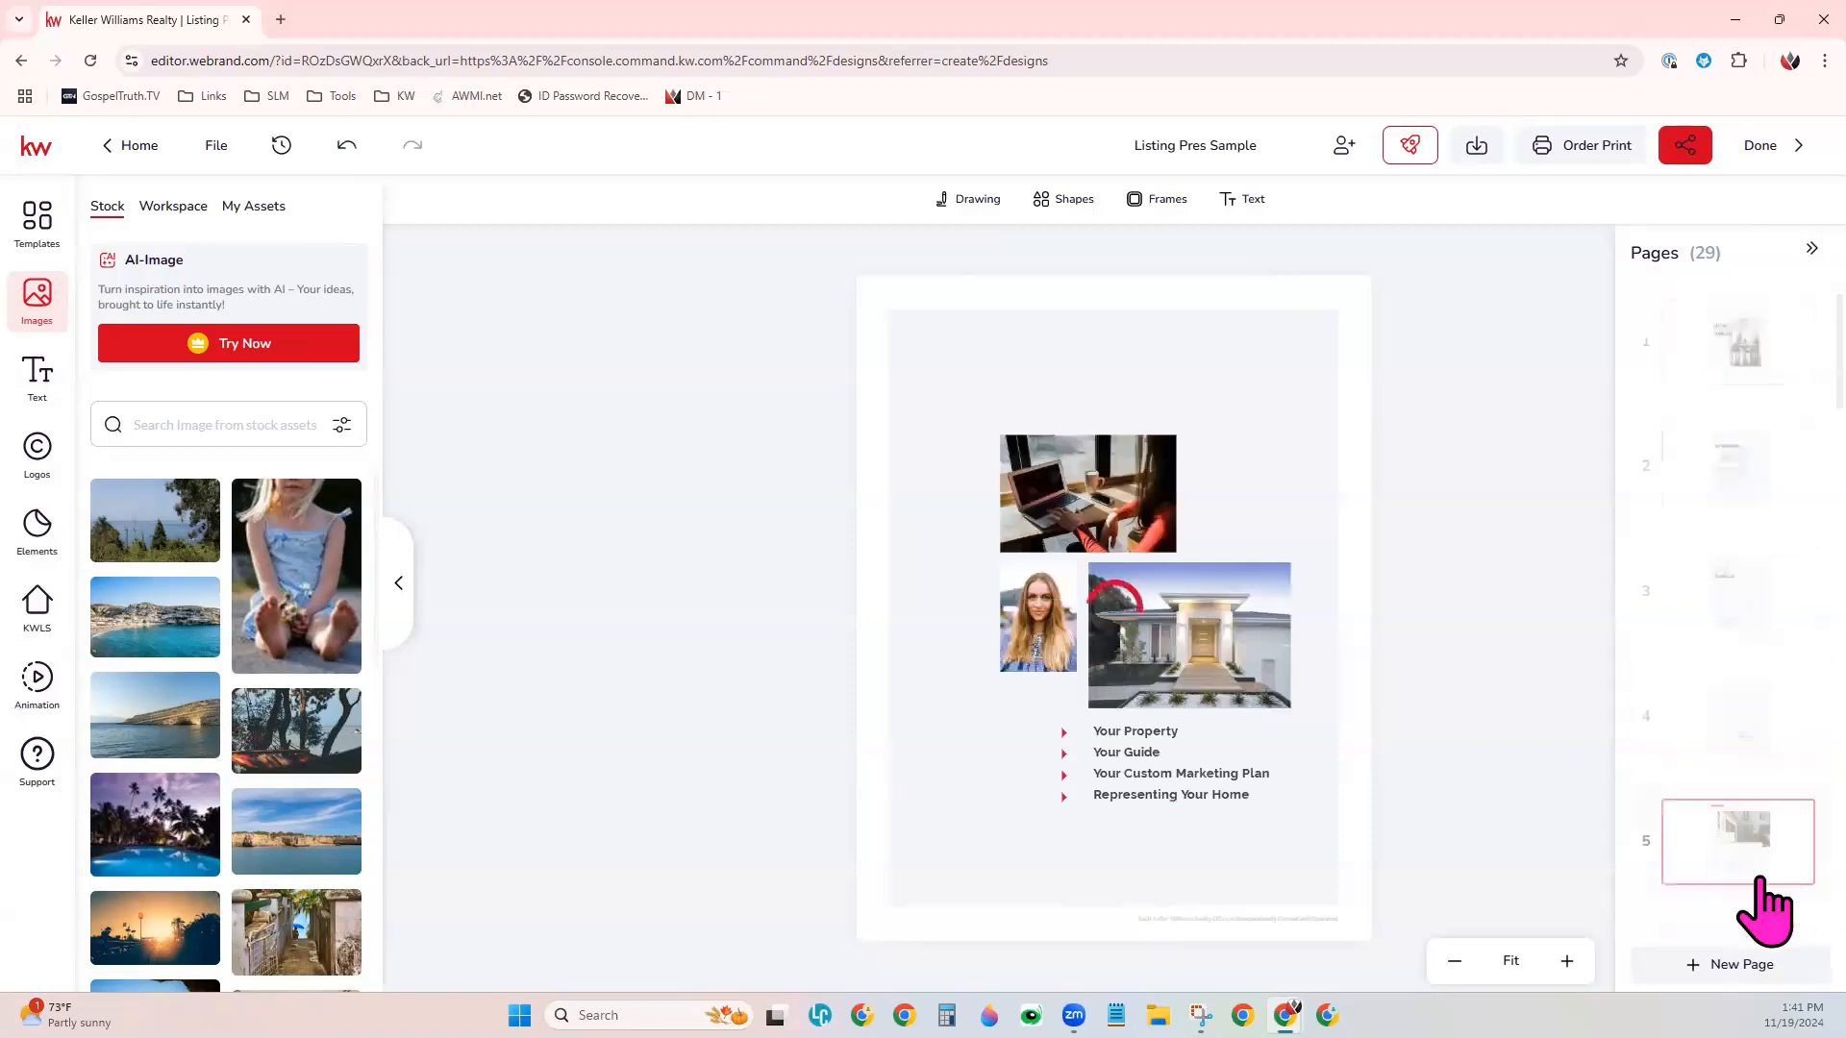
scroll(1733, 801, down, 8)
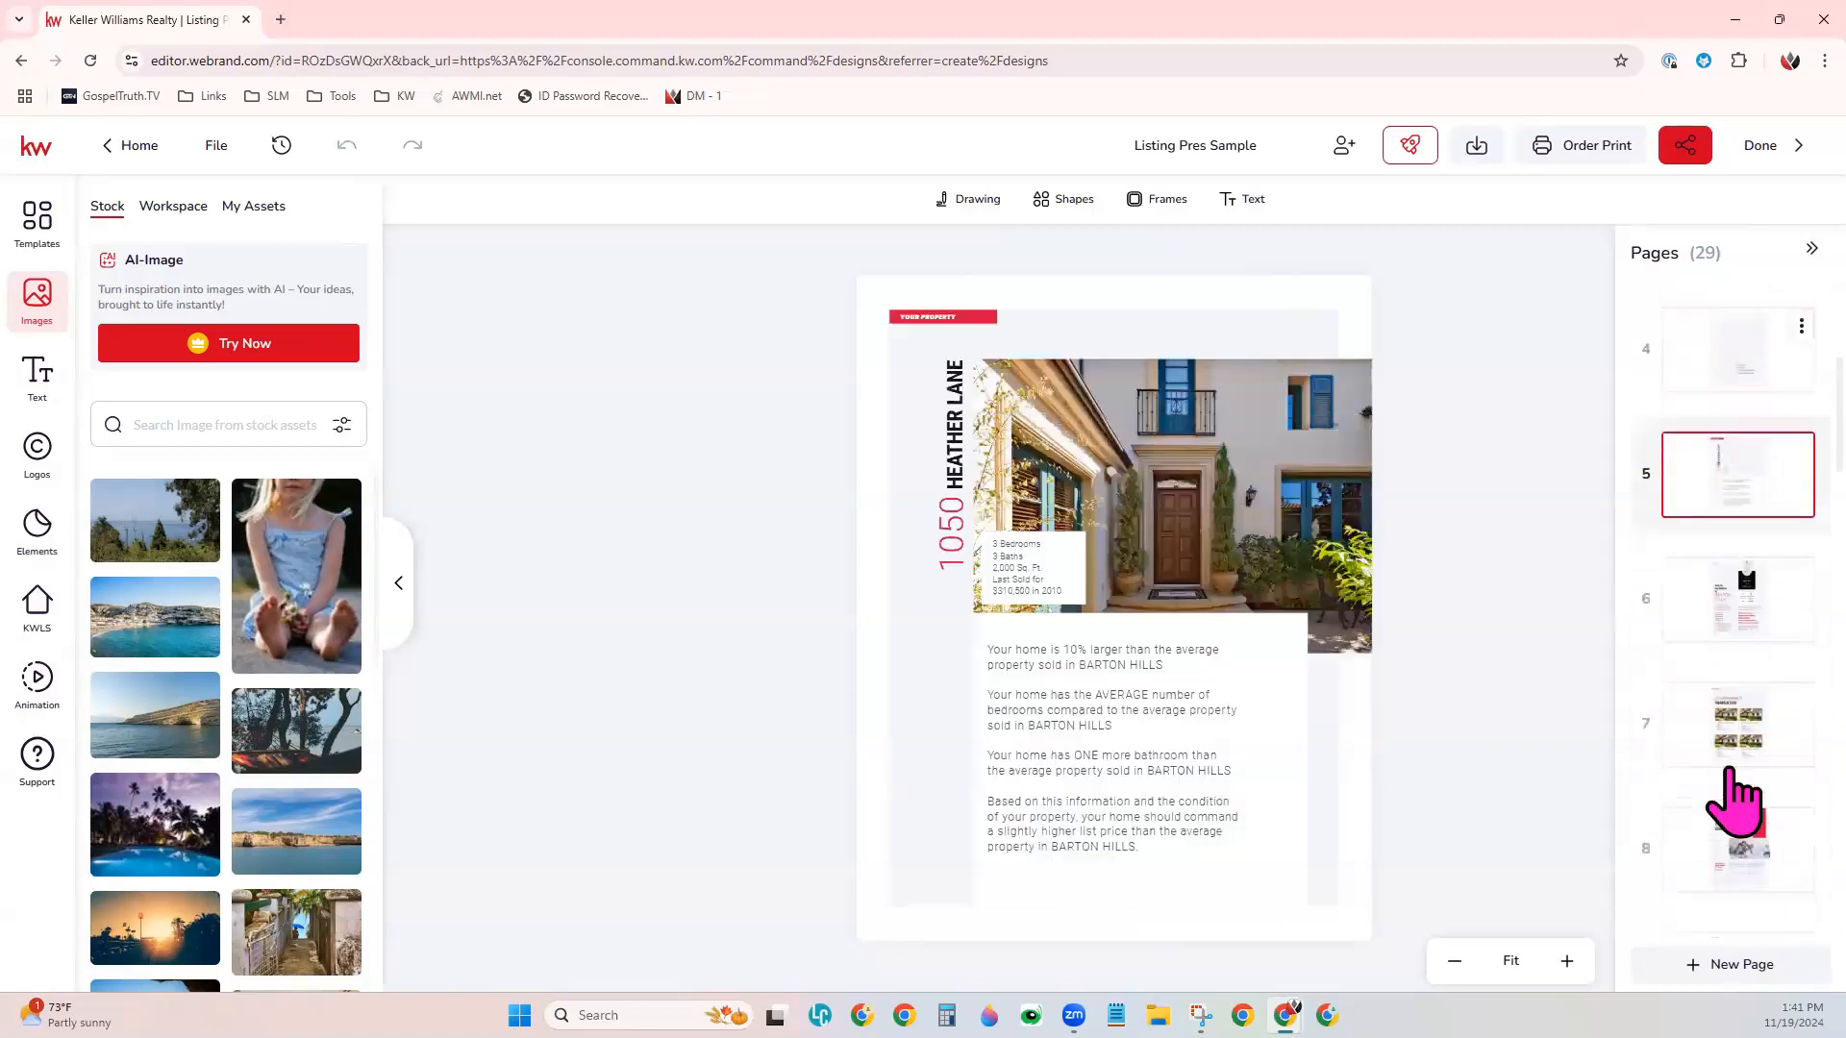
scroll(1733, 801, down, 6)
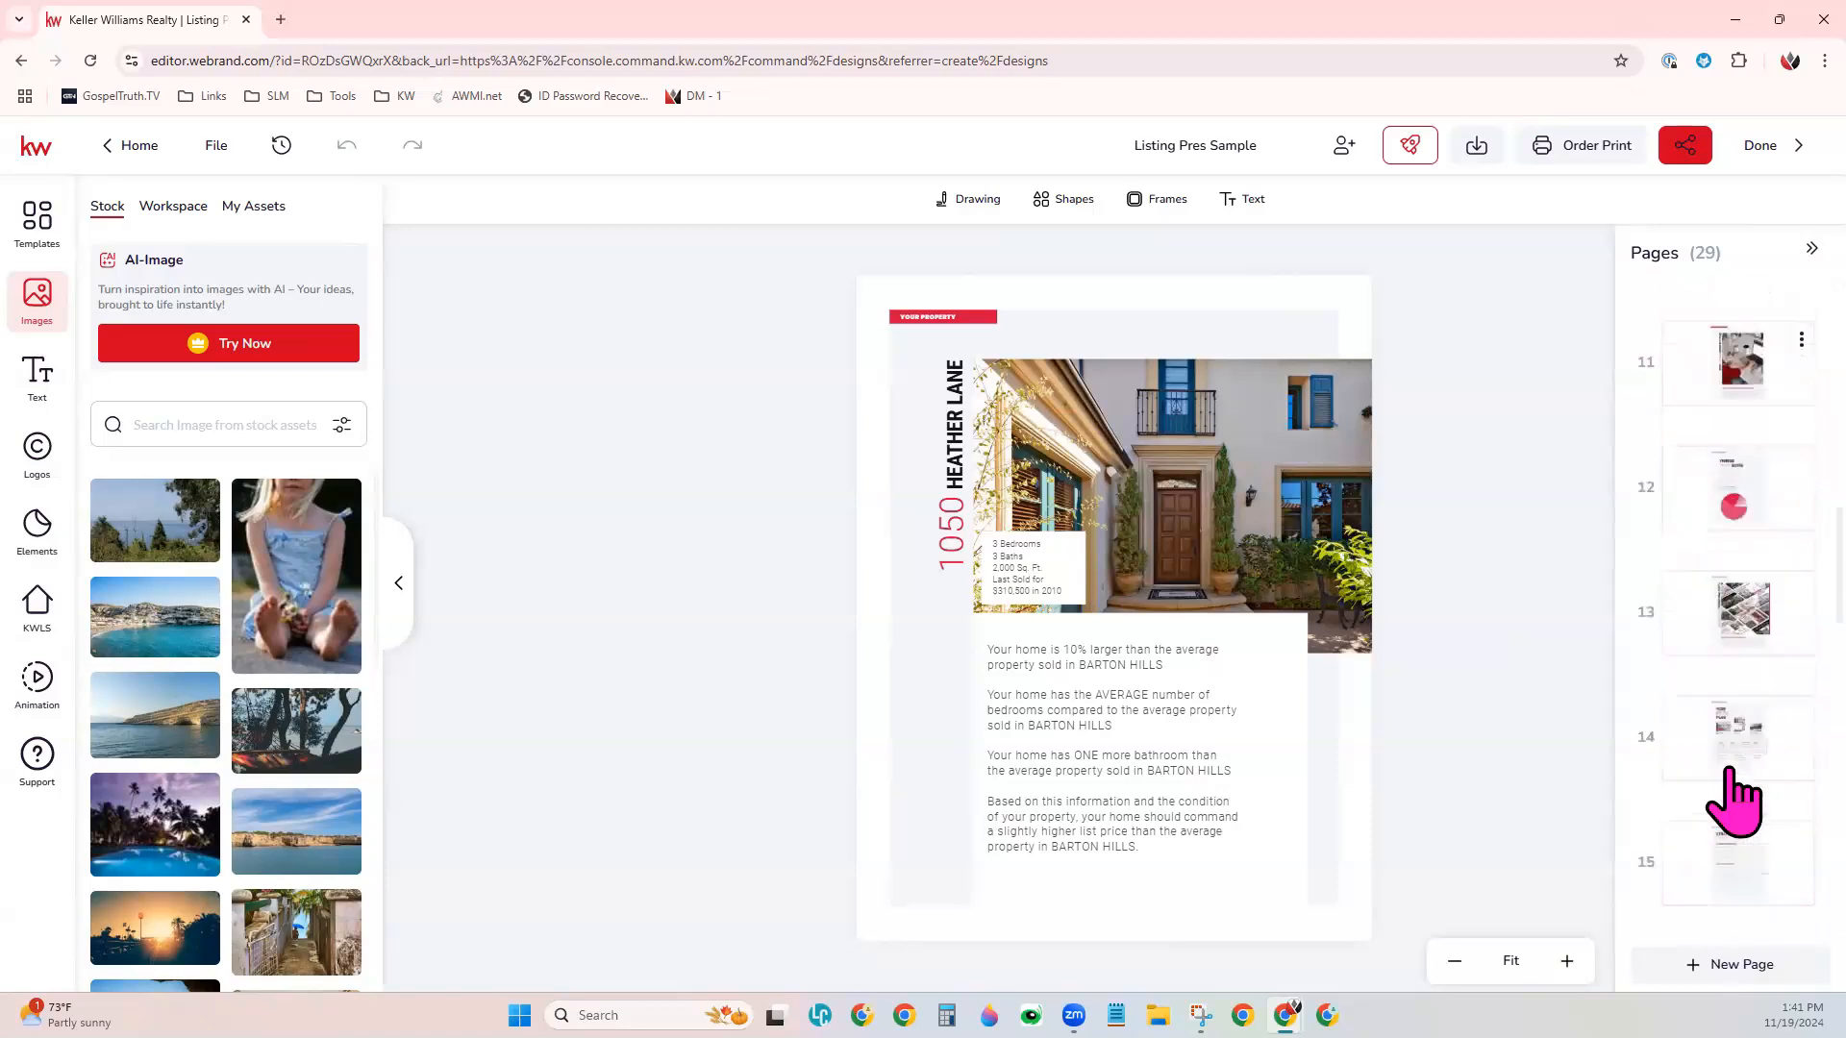
scroll(1733, 801, down, 4)
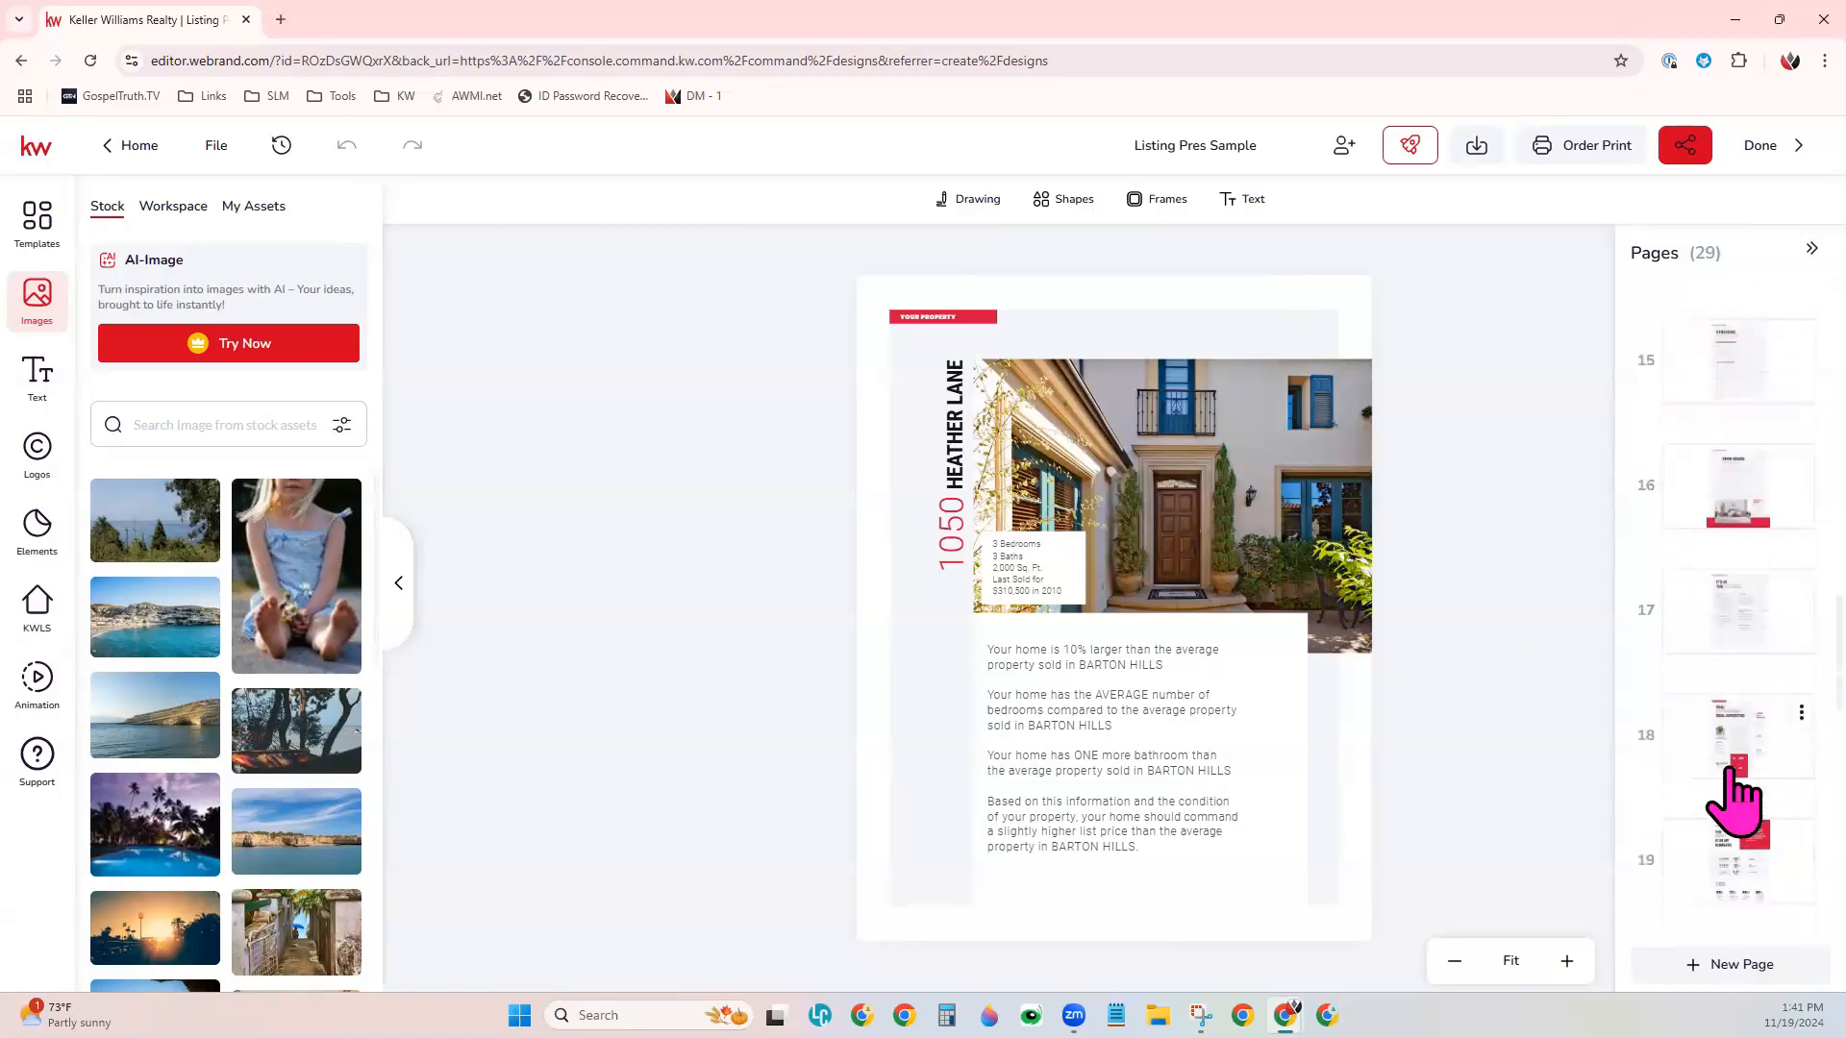
scroll(1730, 769, up, 8)
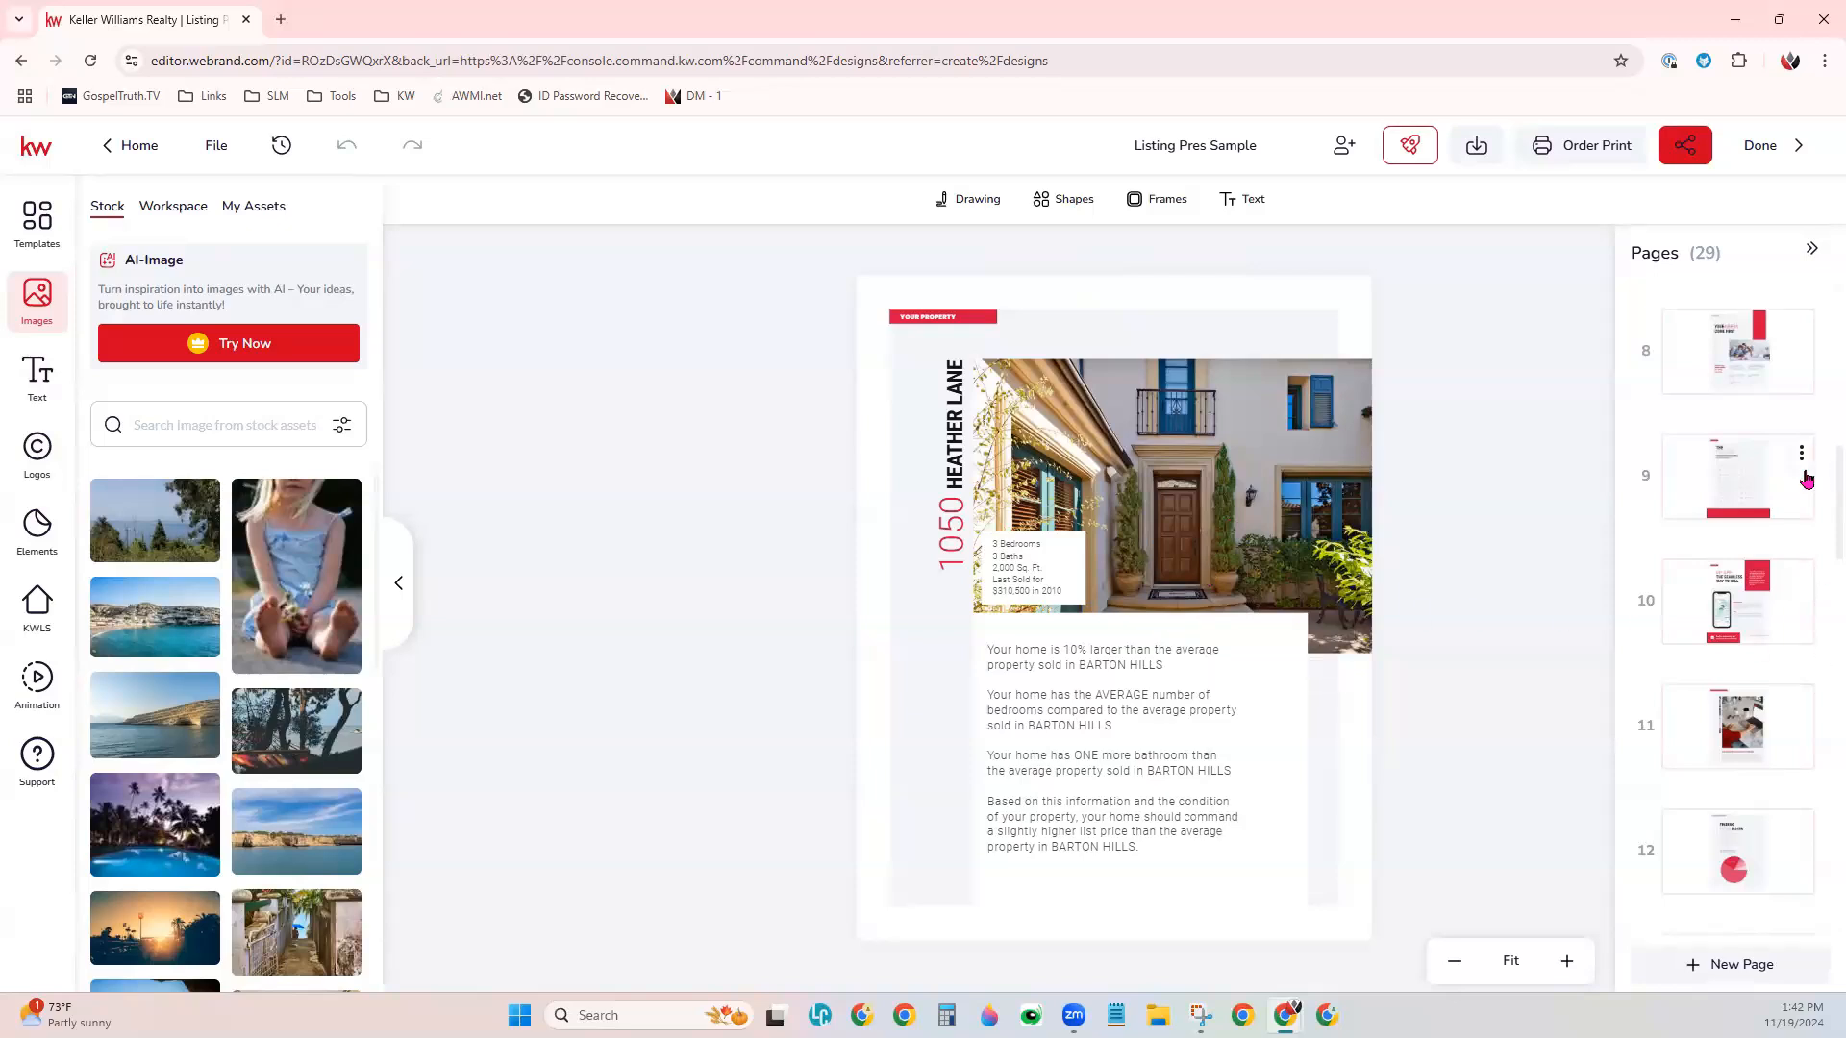
- Delete page 10, the "My App: The Seamless Way to Sell" page, from the presentation
click(1770, 612)
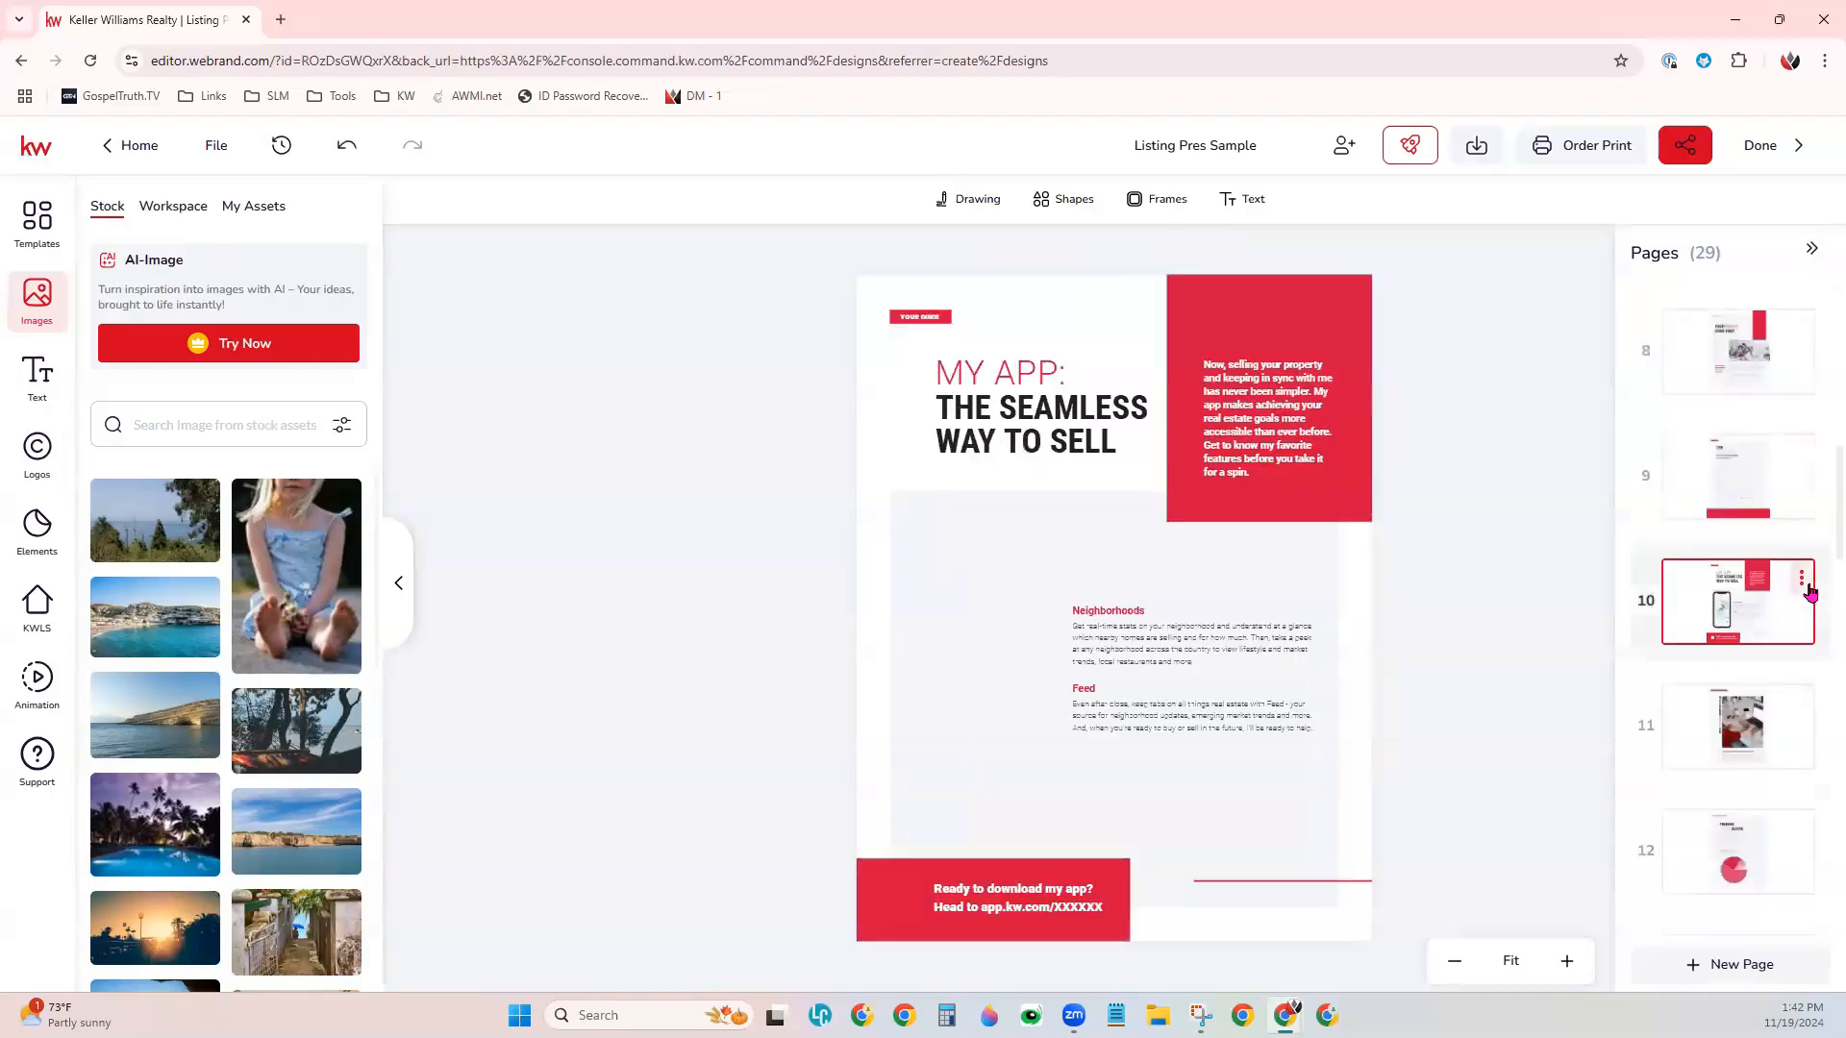
click(1803, 581)
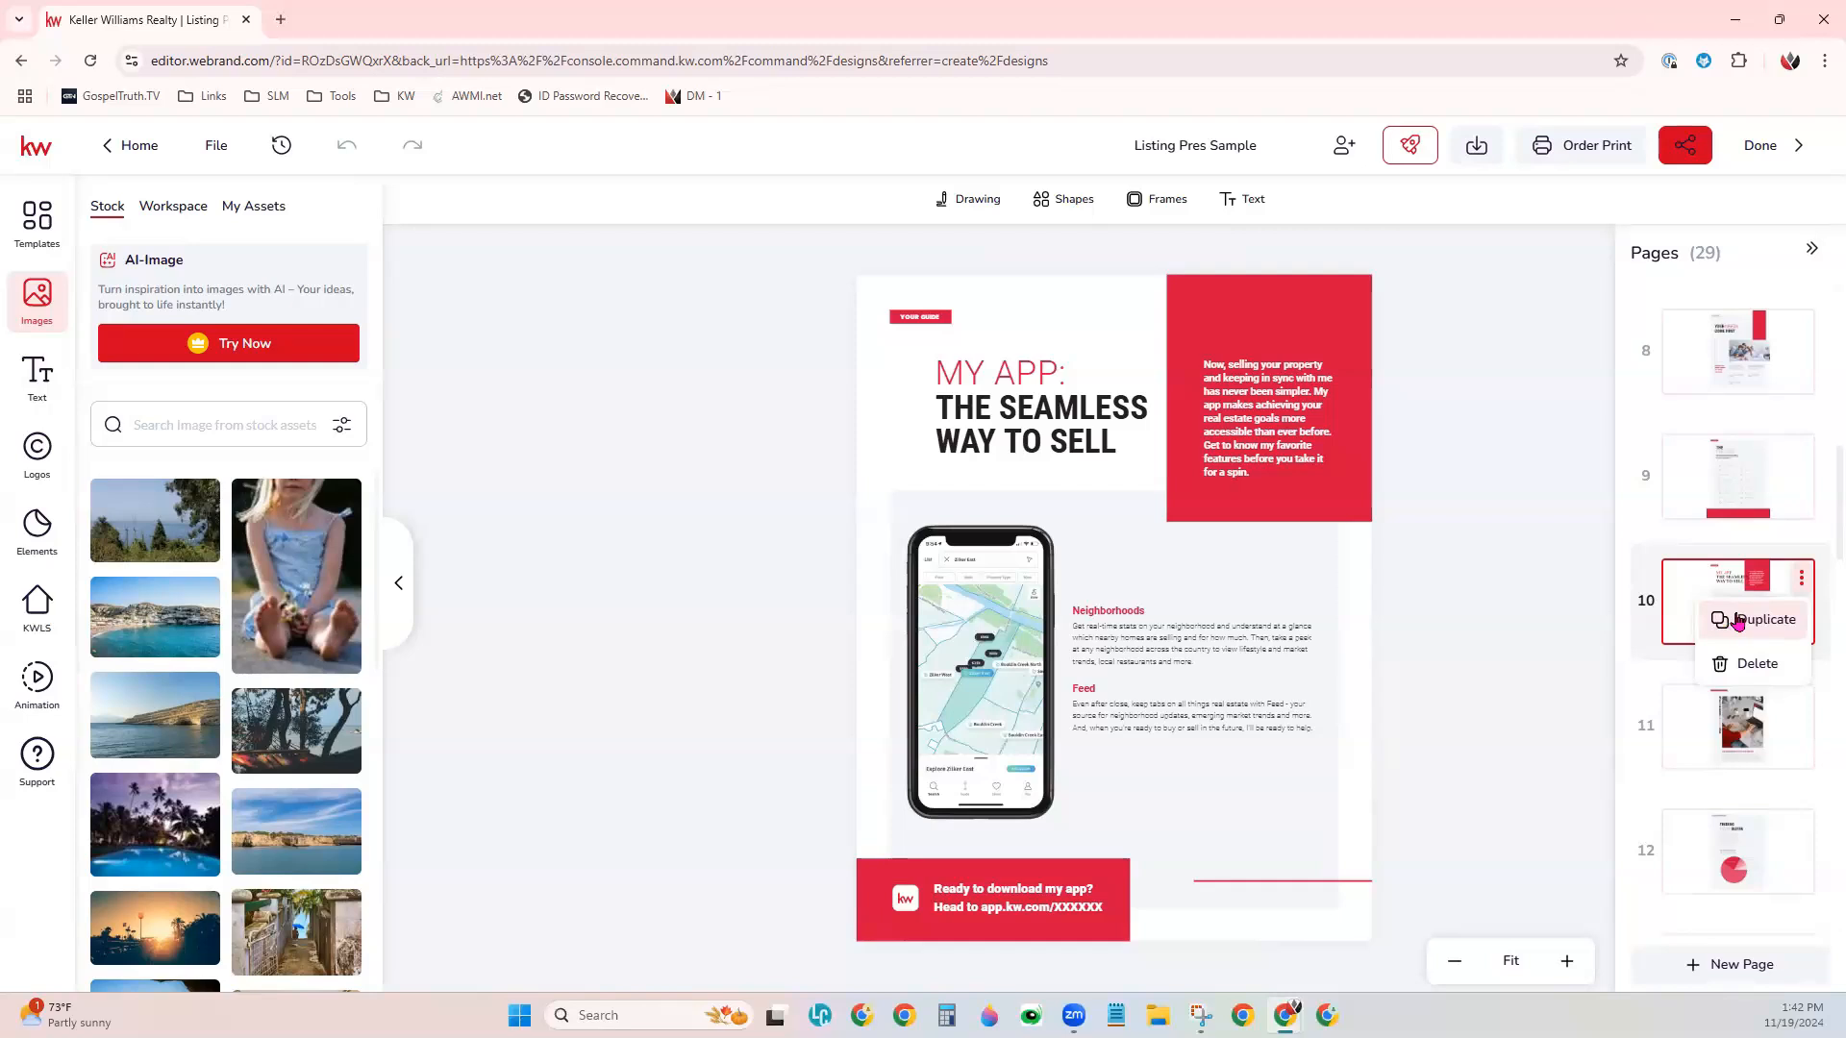
click(1757, 663)
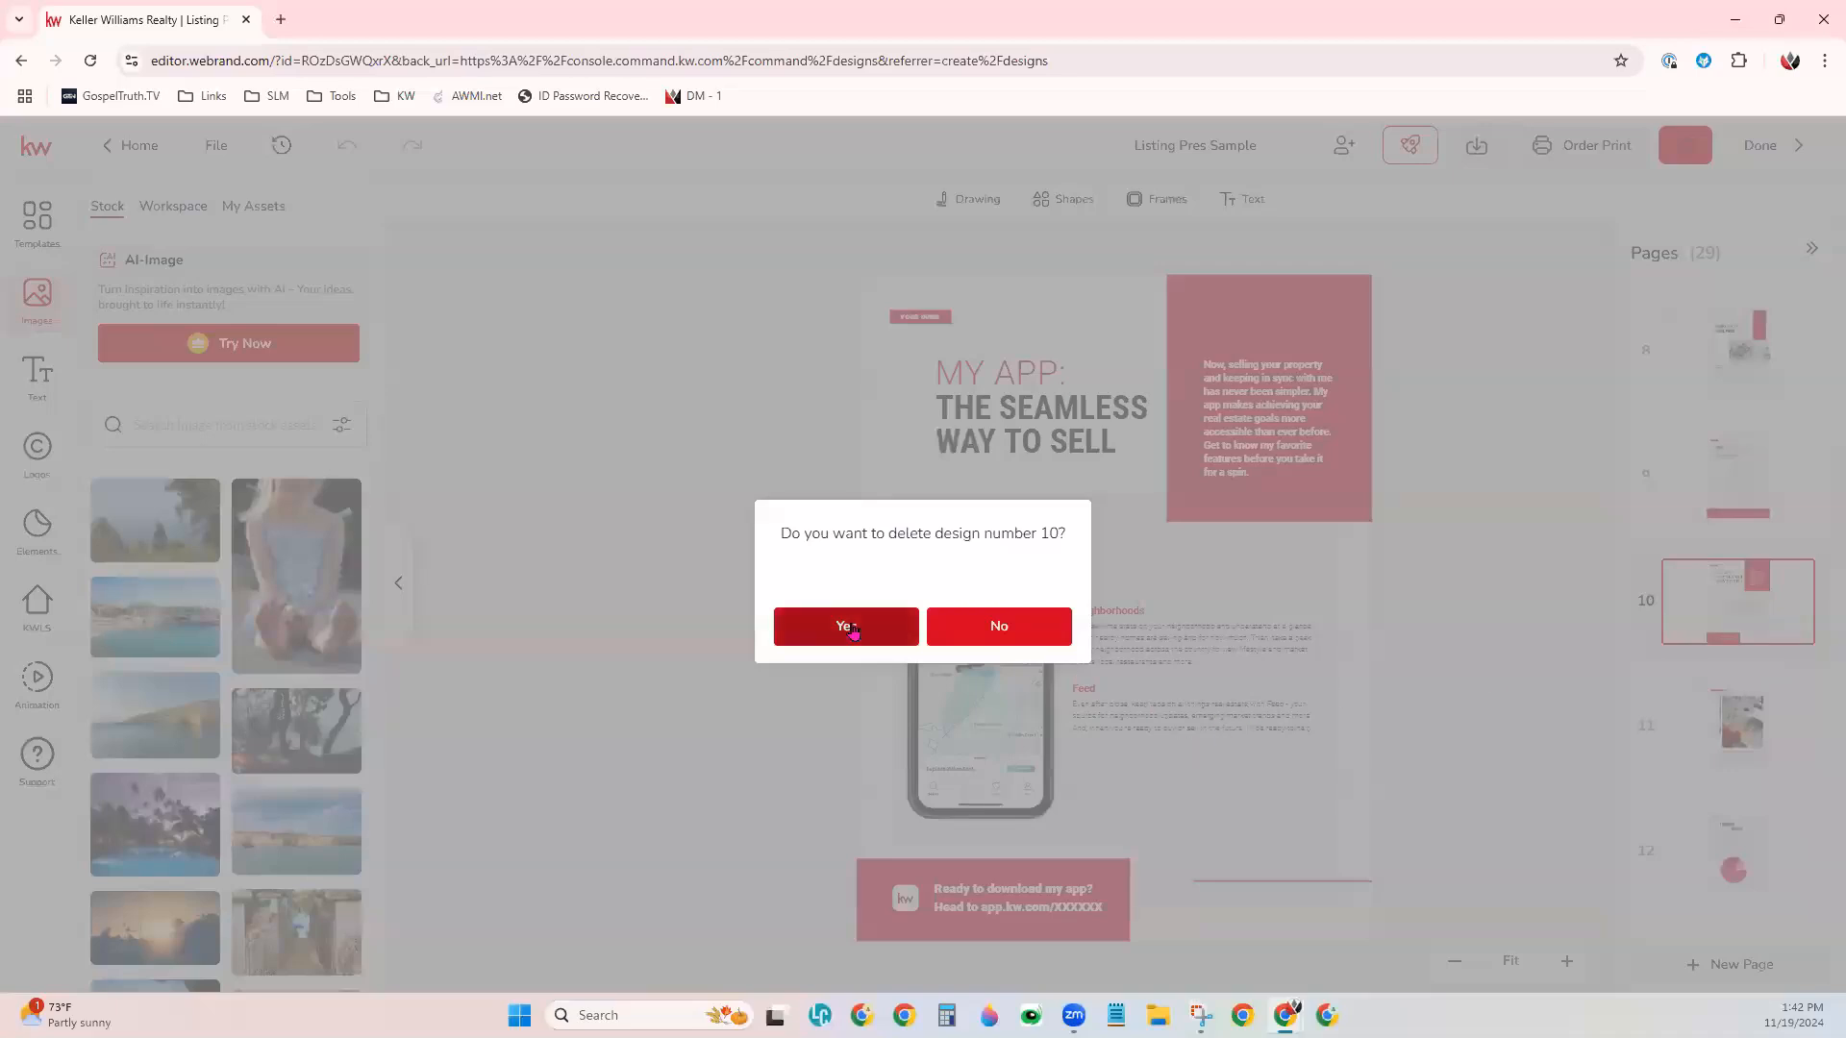
click(846, 627)
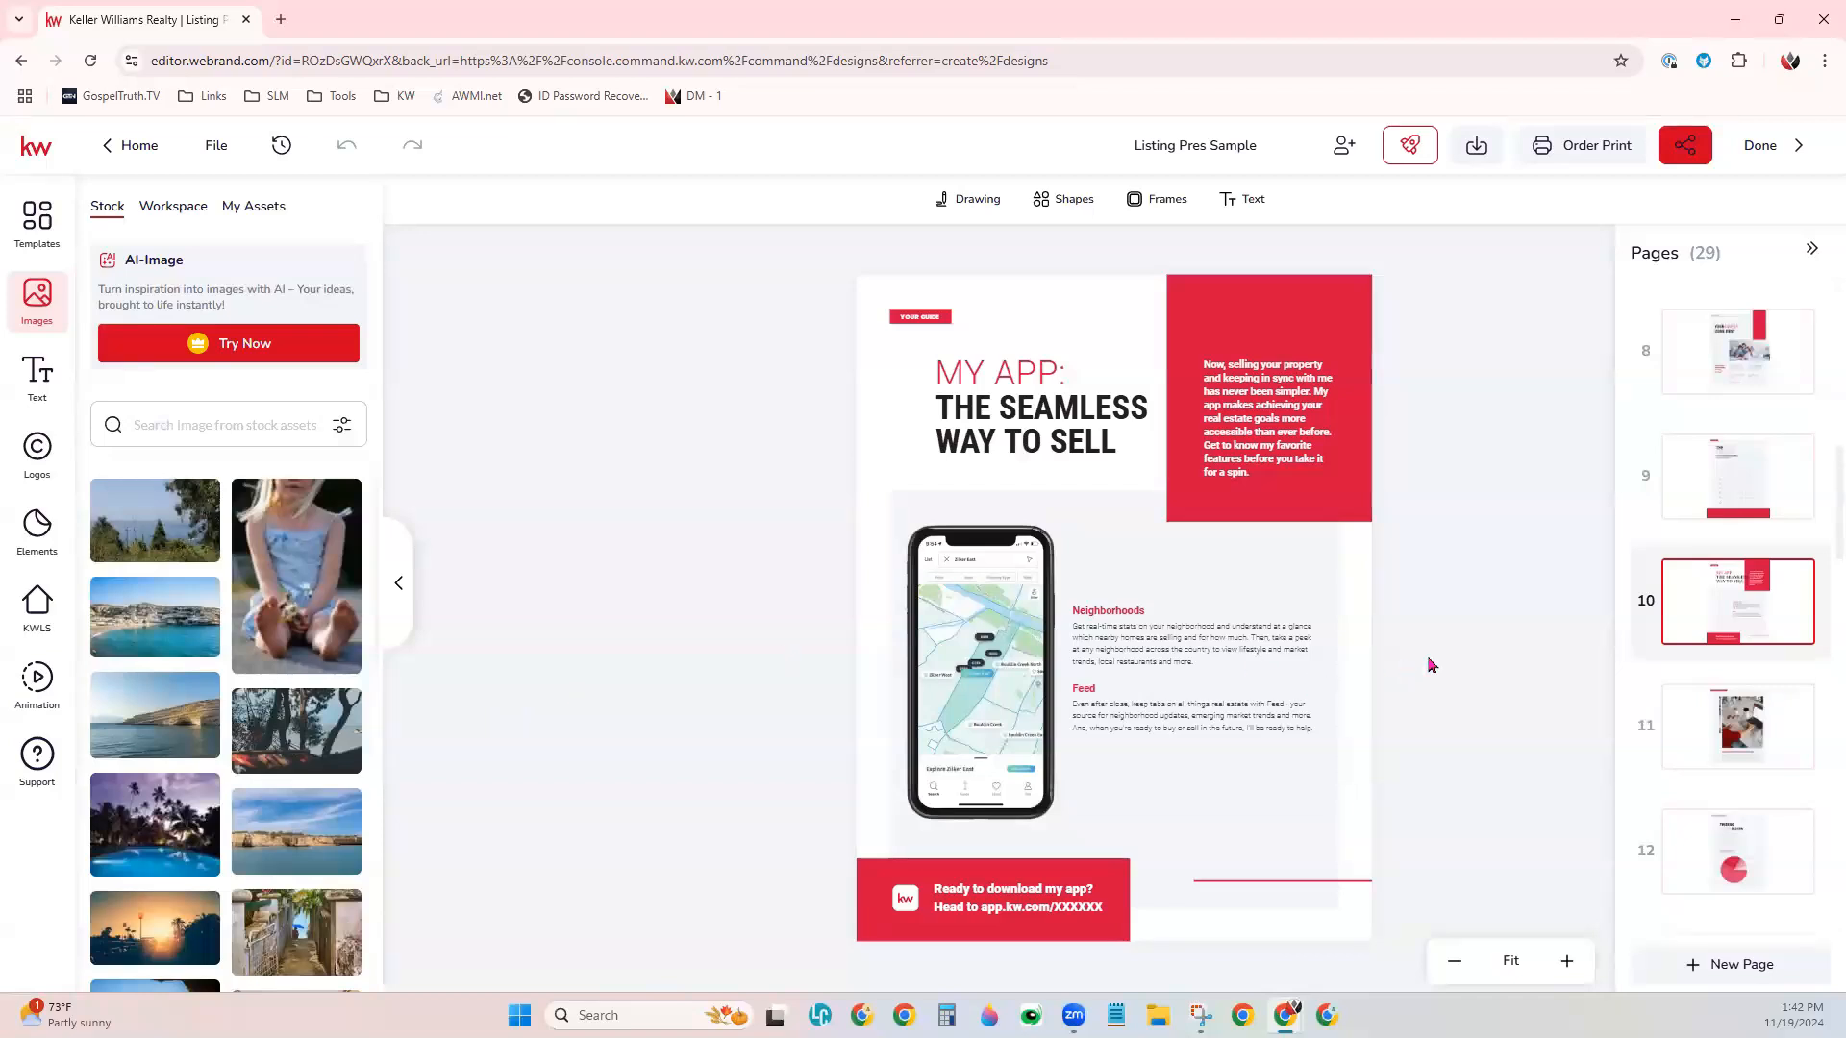
- View page 9, "The Process", and check the page list for the deleted page
scroll(1769, 673, up, 3)
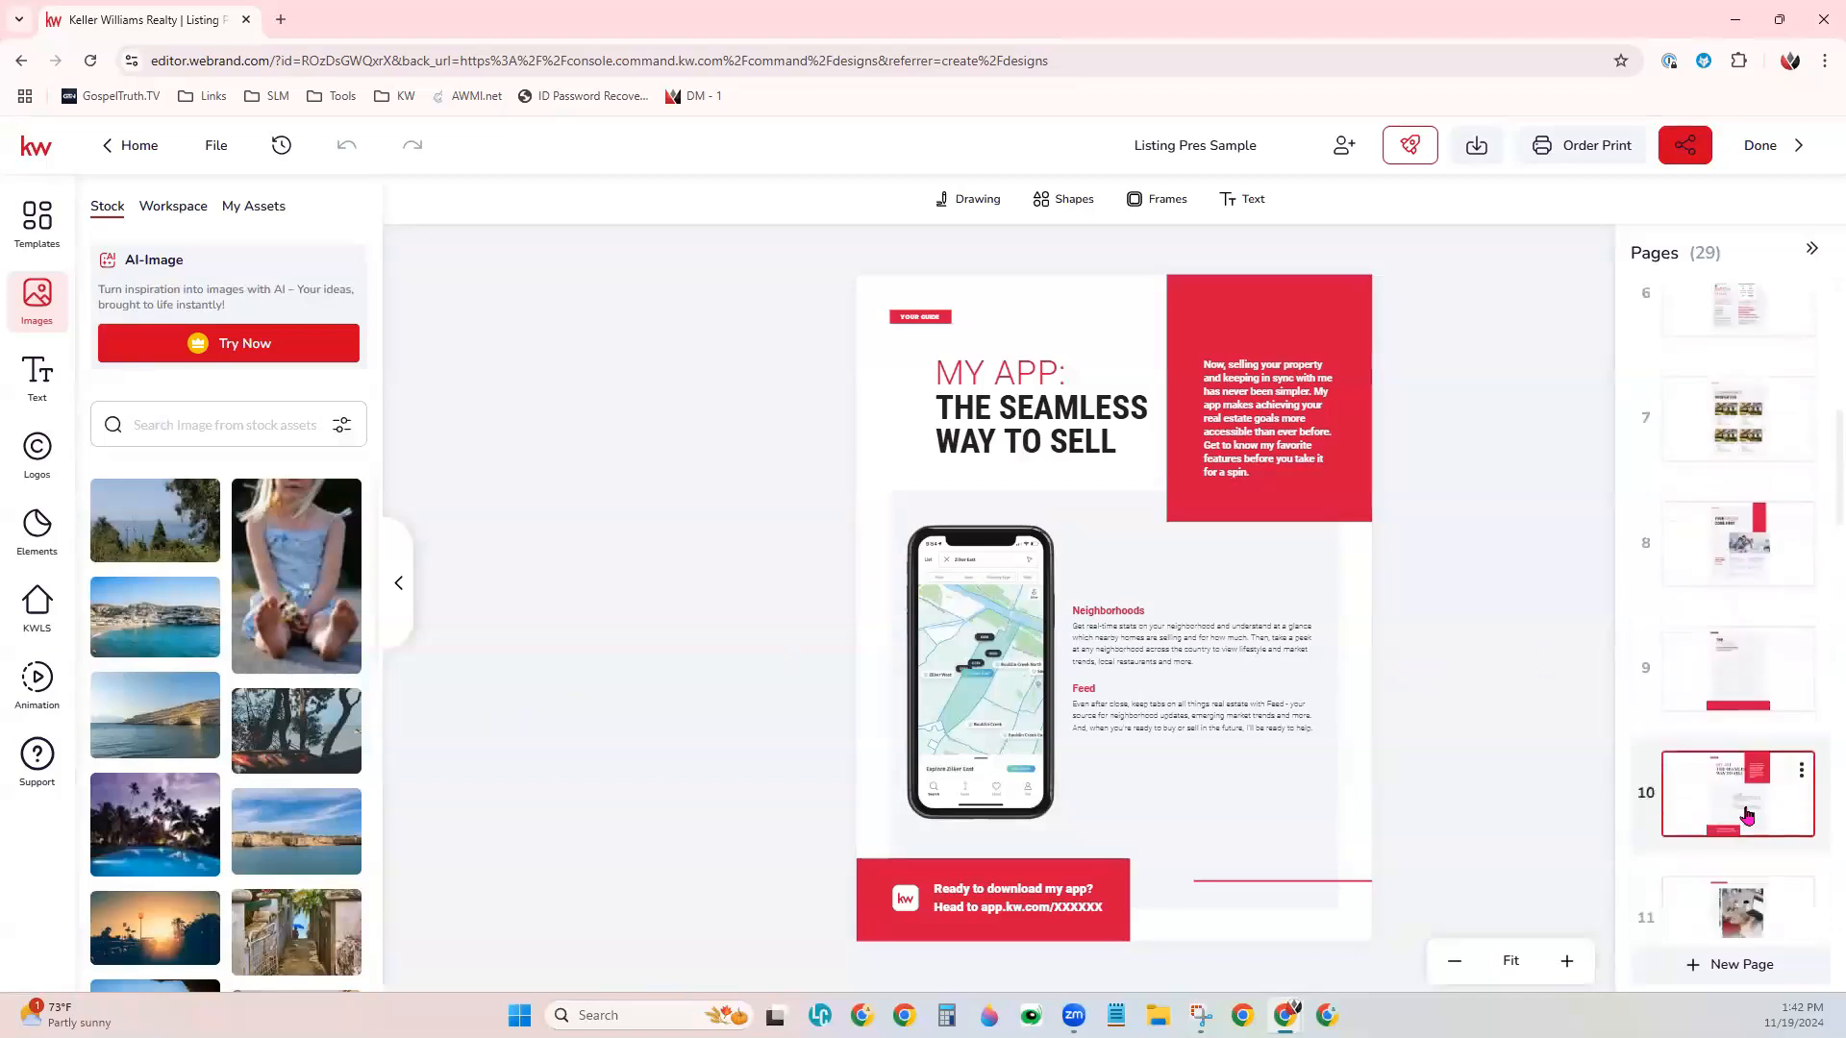
click(1721, 663)
click(1698, 831)
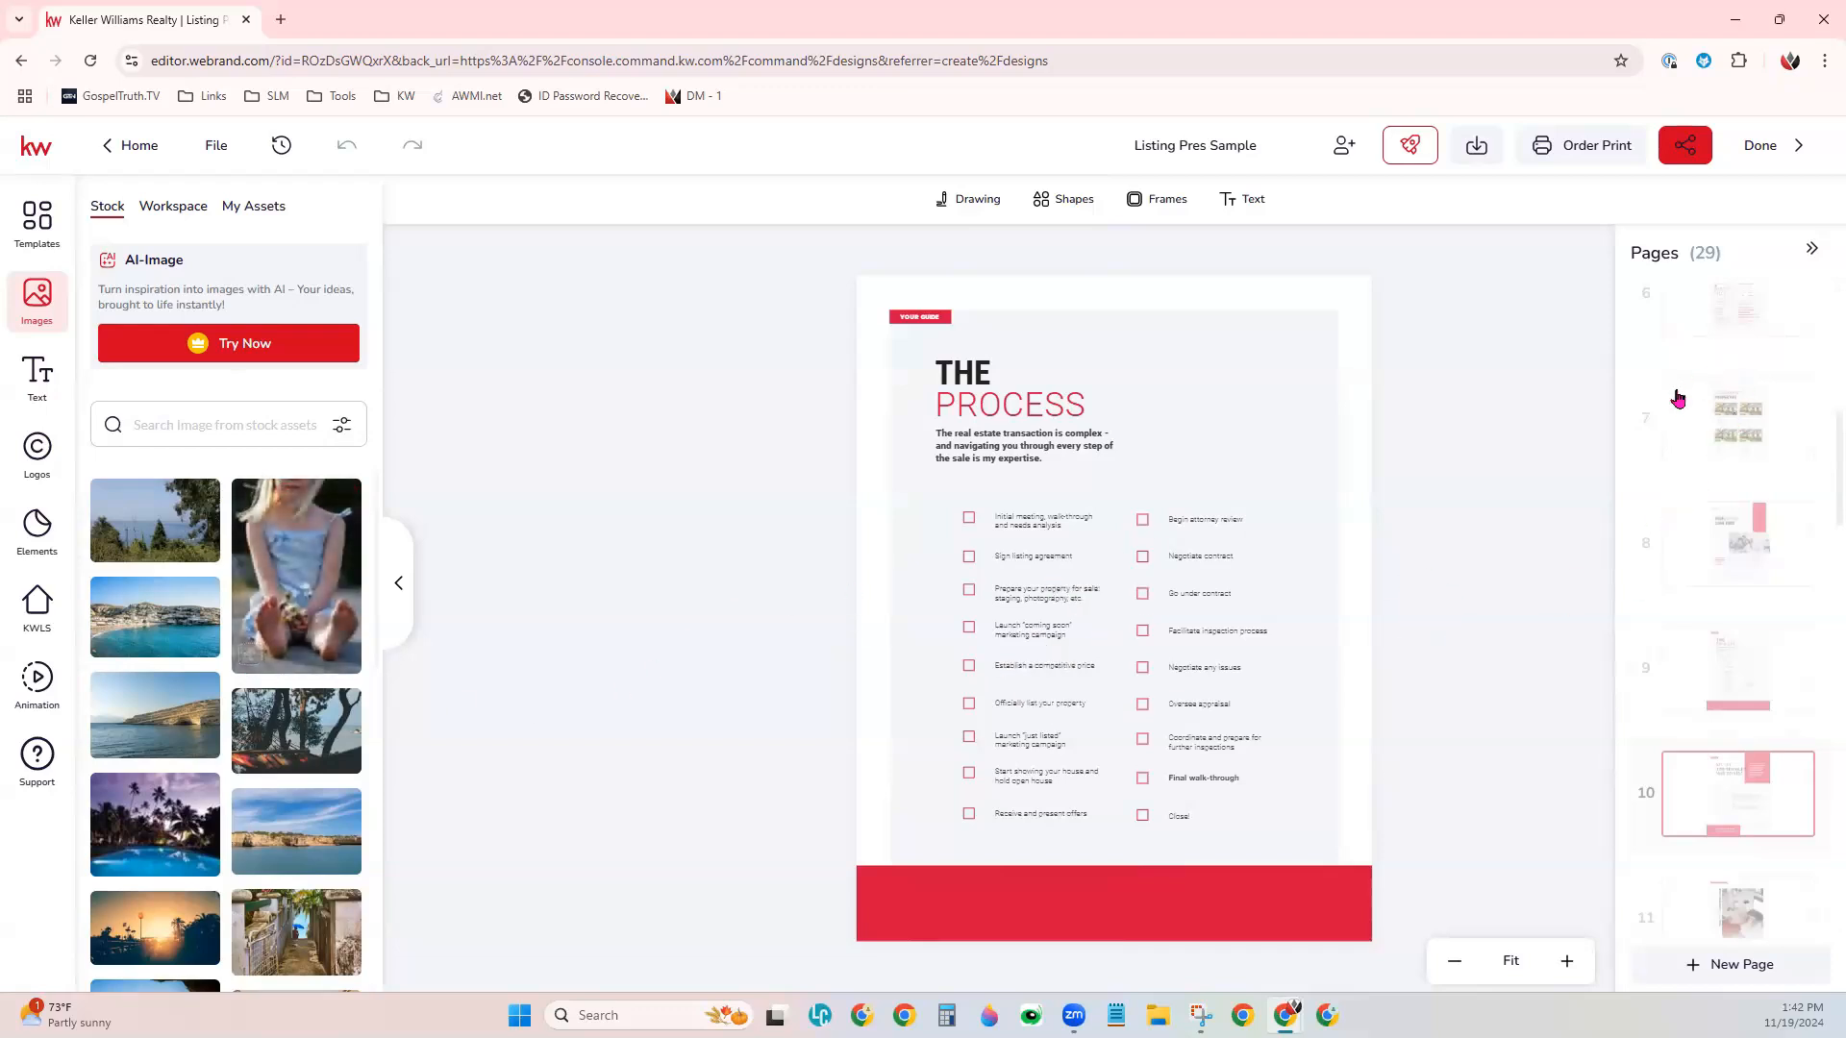
scroll(1678, 397, up, 5)
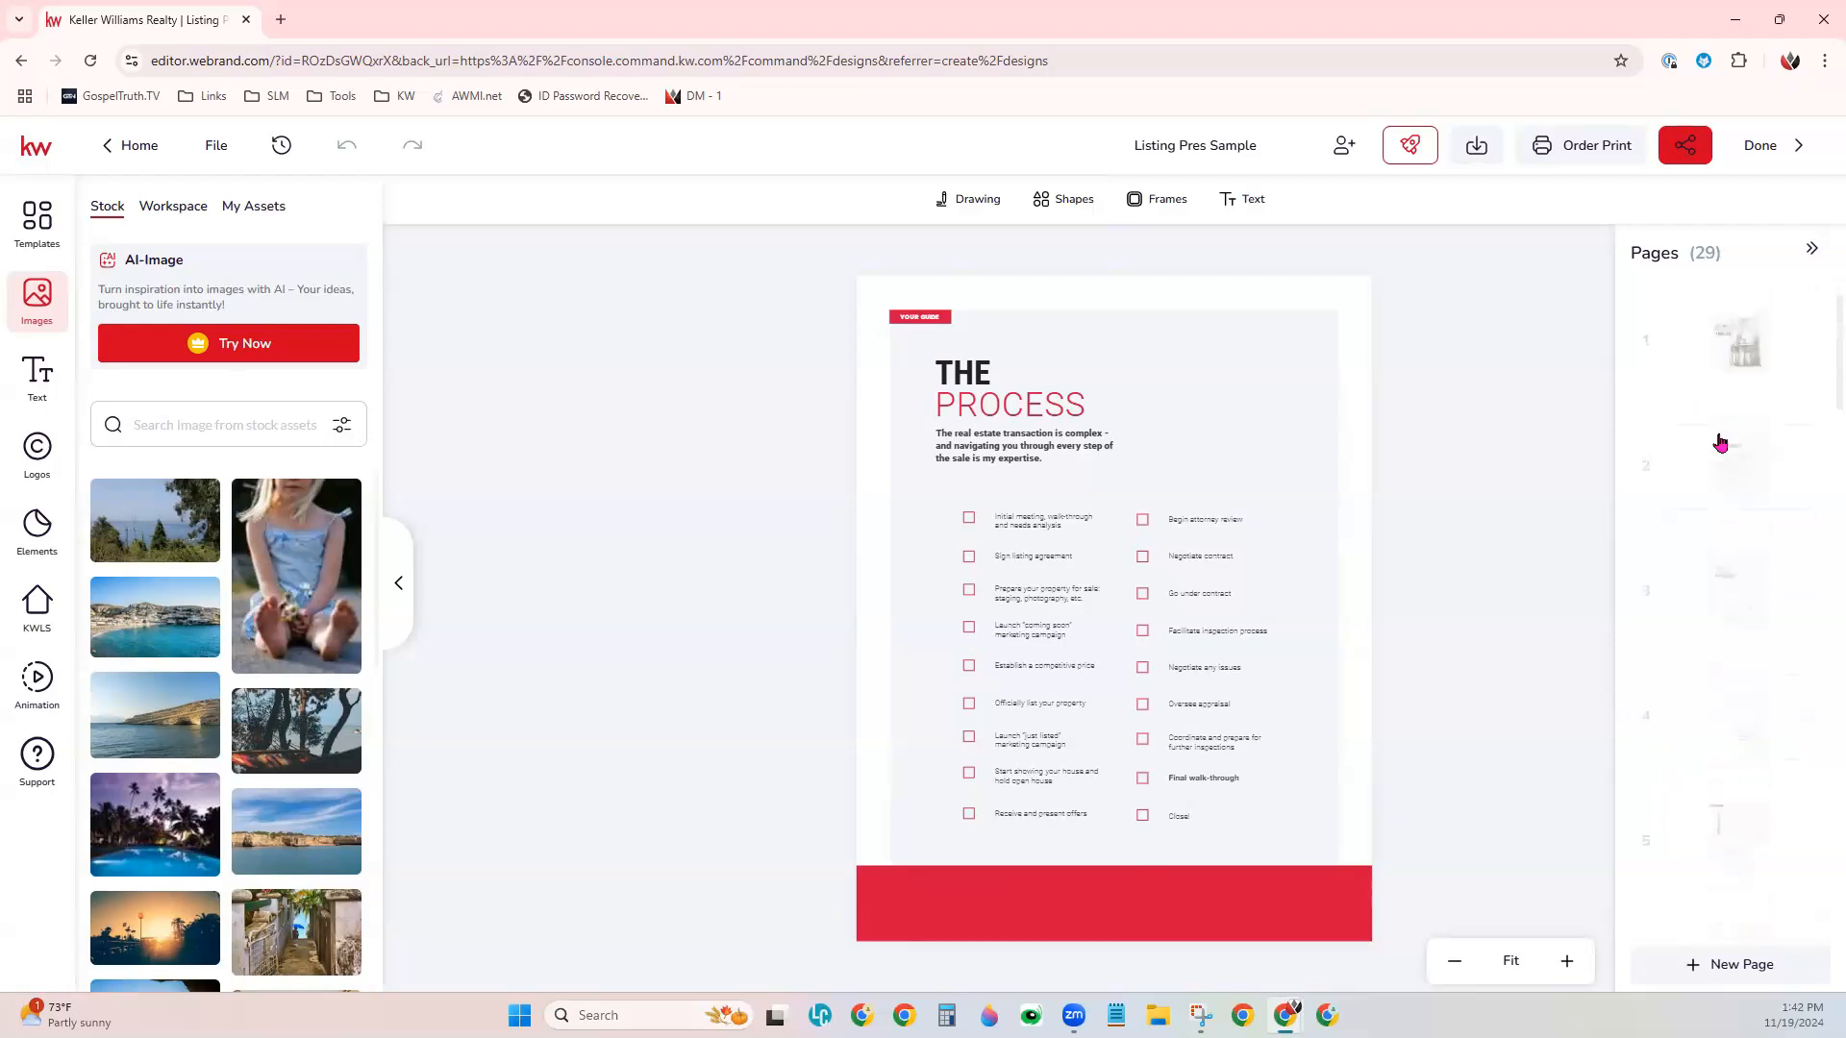
- Reload the editor site and show the presentation's page list again
click(90, 60)
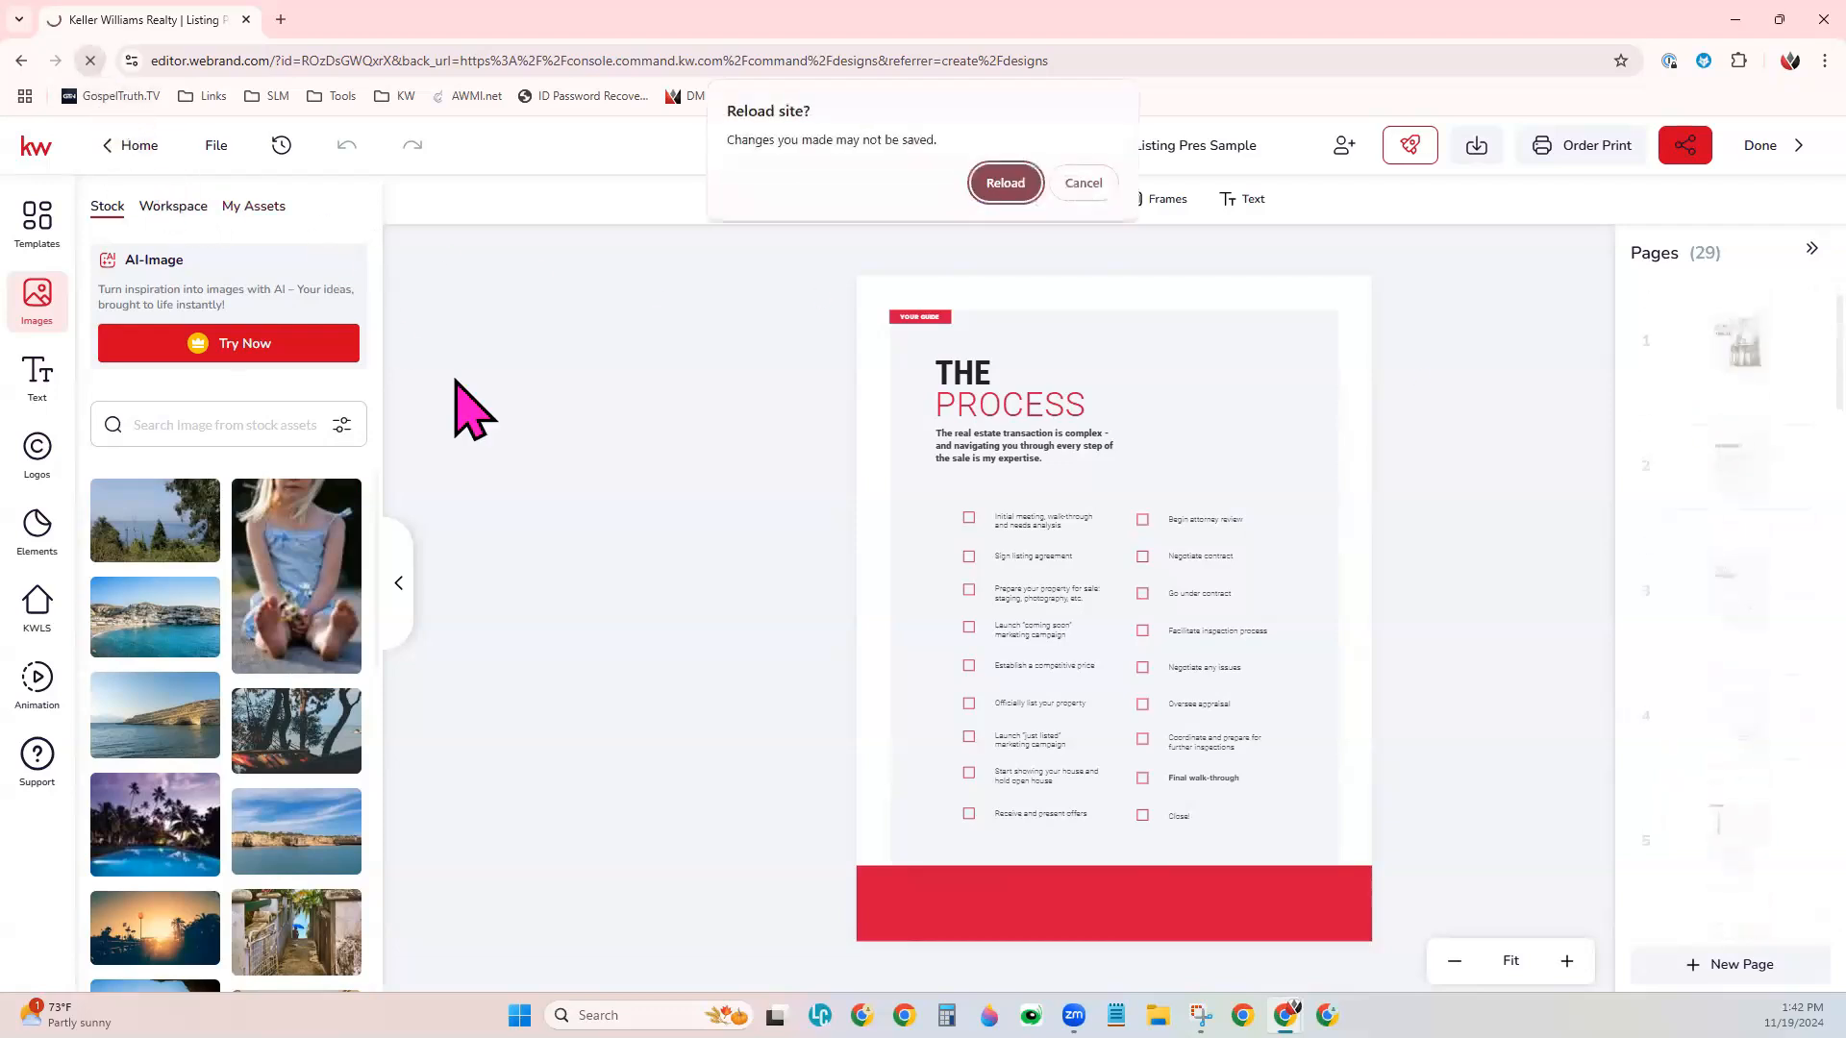
click(1019, 185)
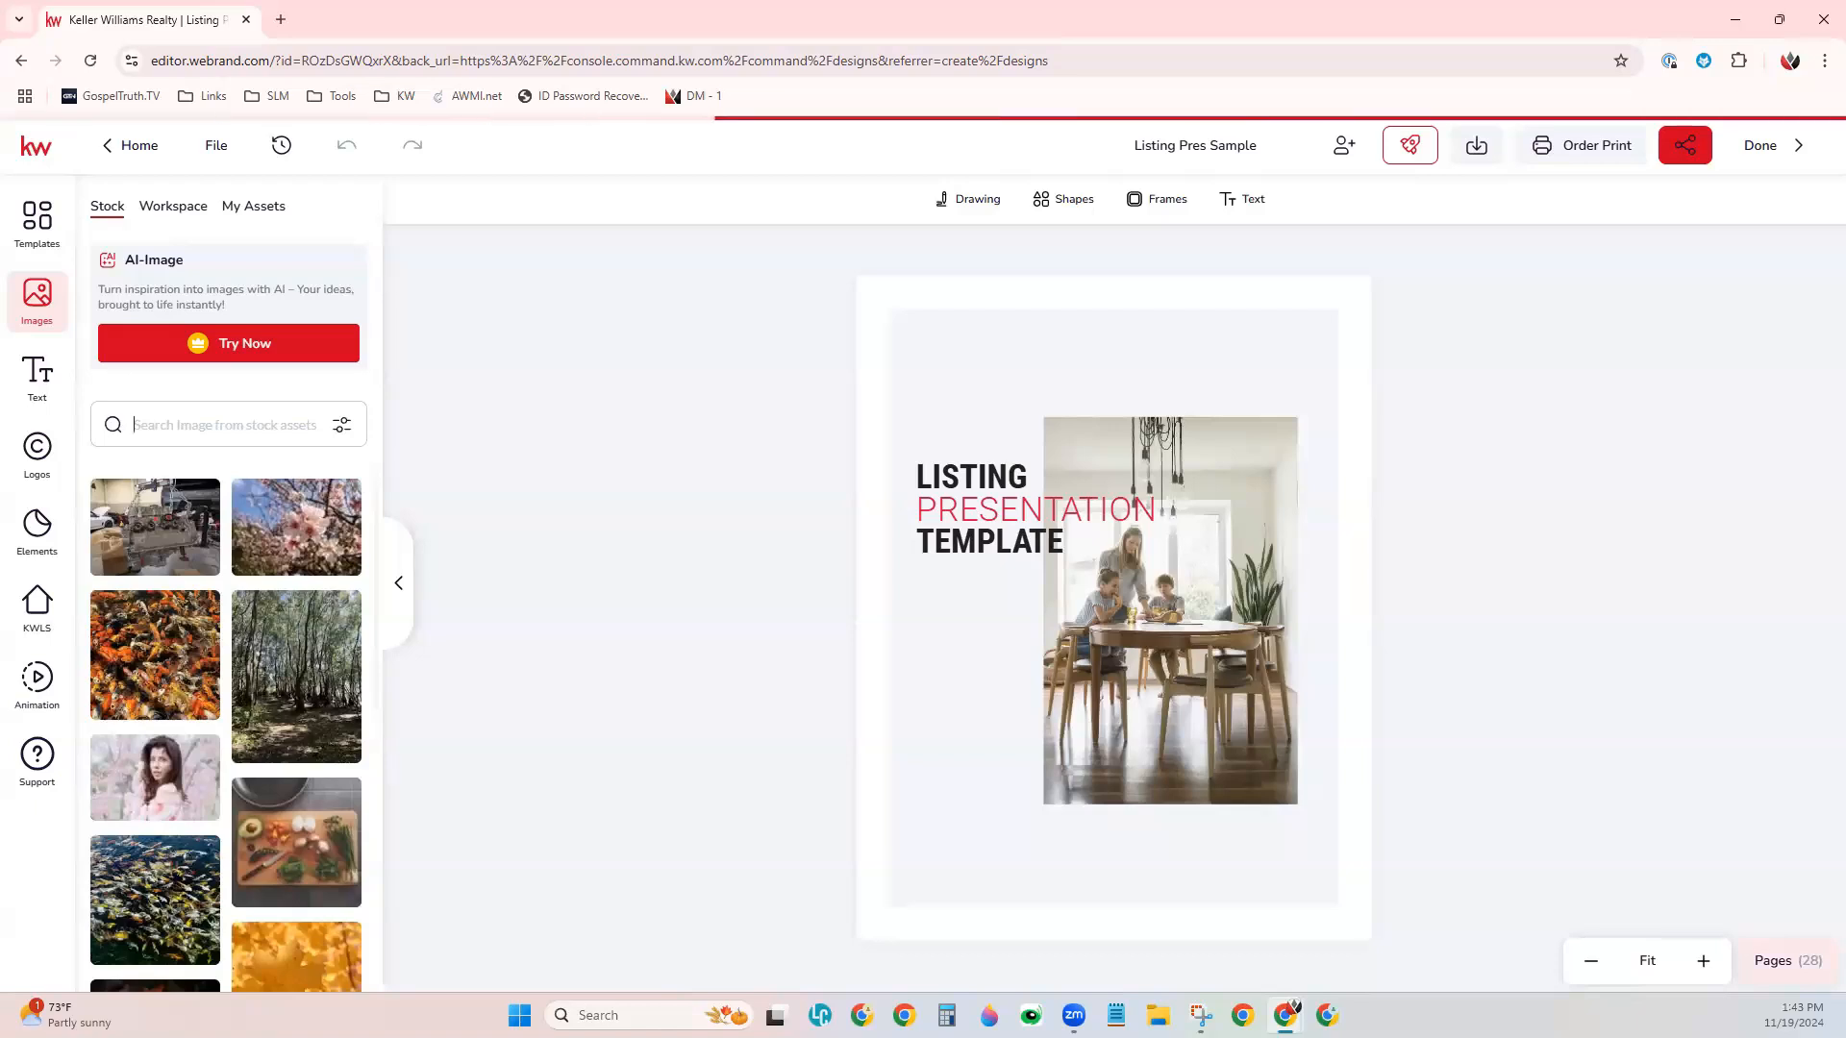
click(1788, 962)
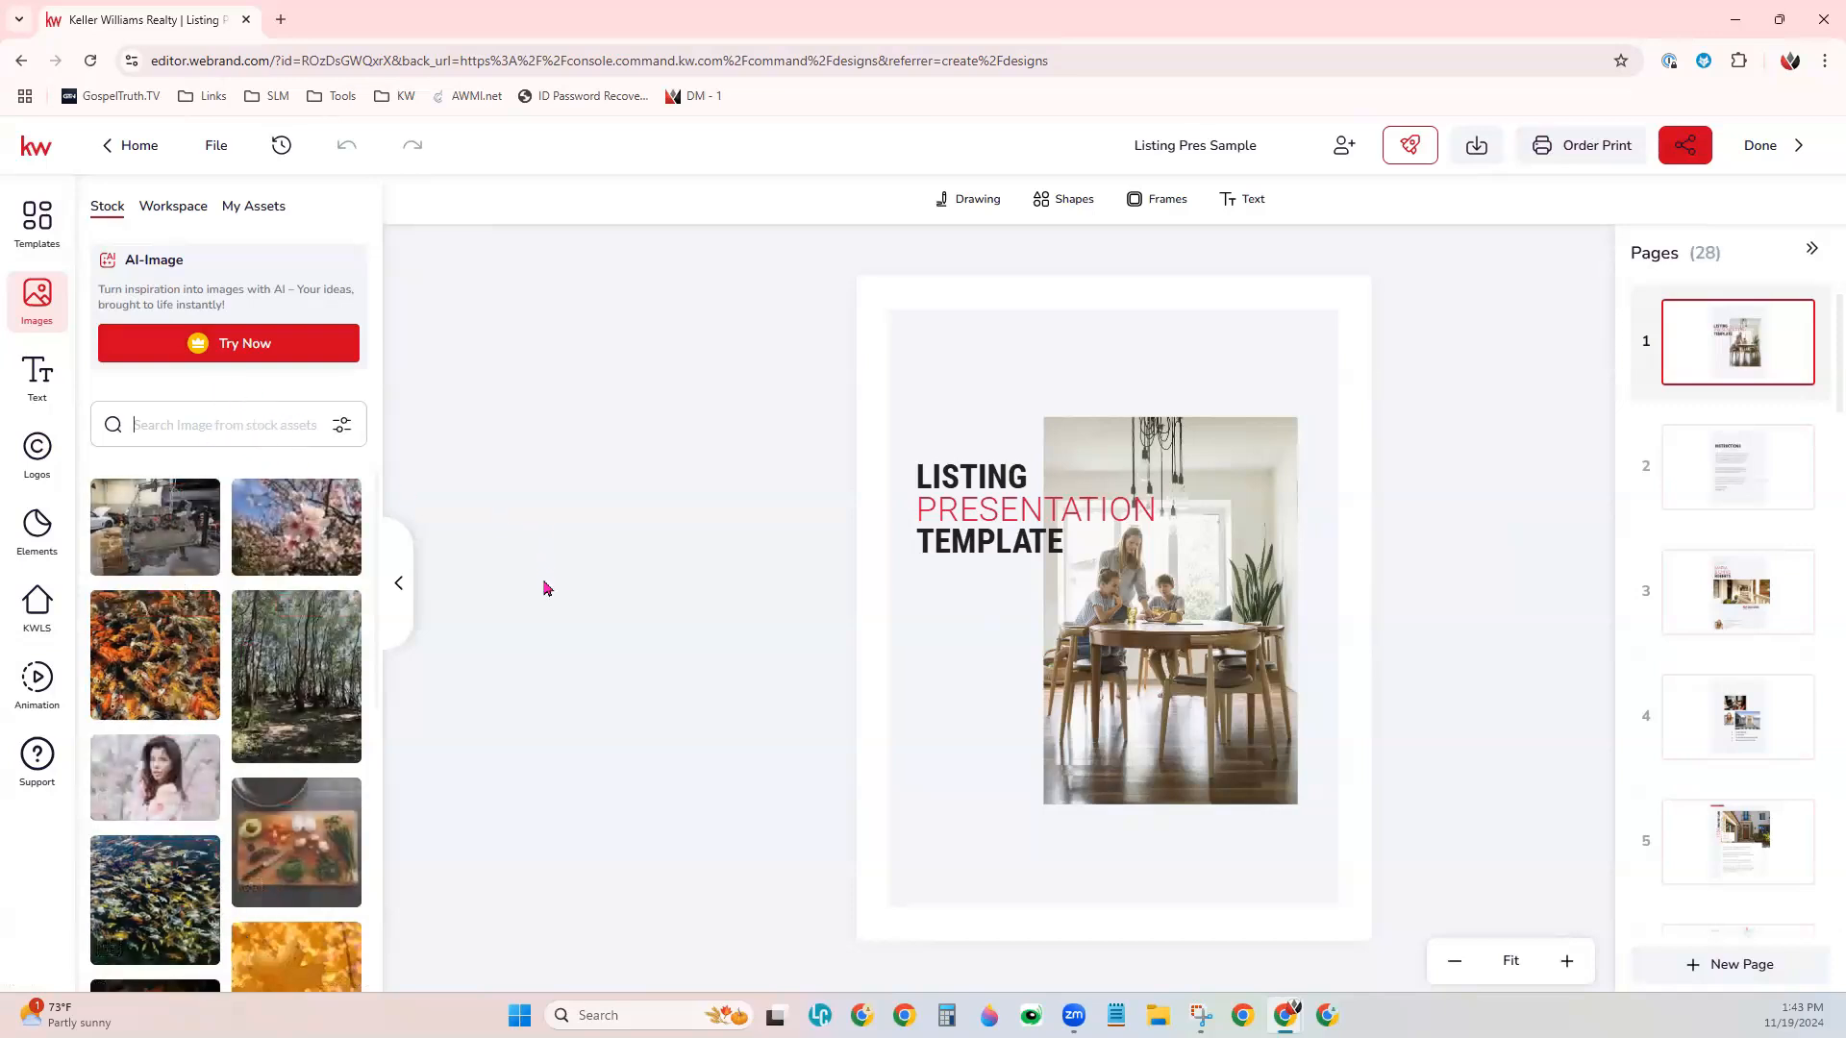
- Replace the cover photo with the green-walled round-mirror room found by searching stock images for "house interior", and enlarge it slightly
text(house inter)
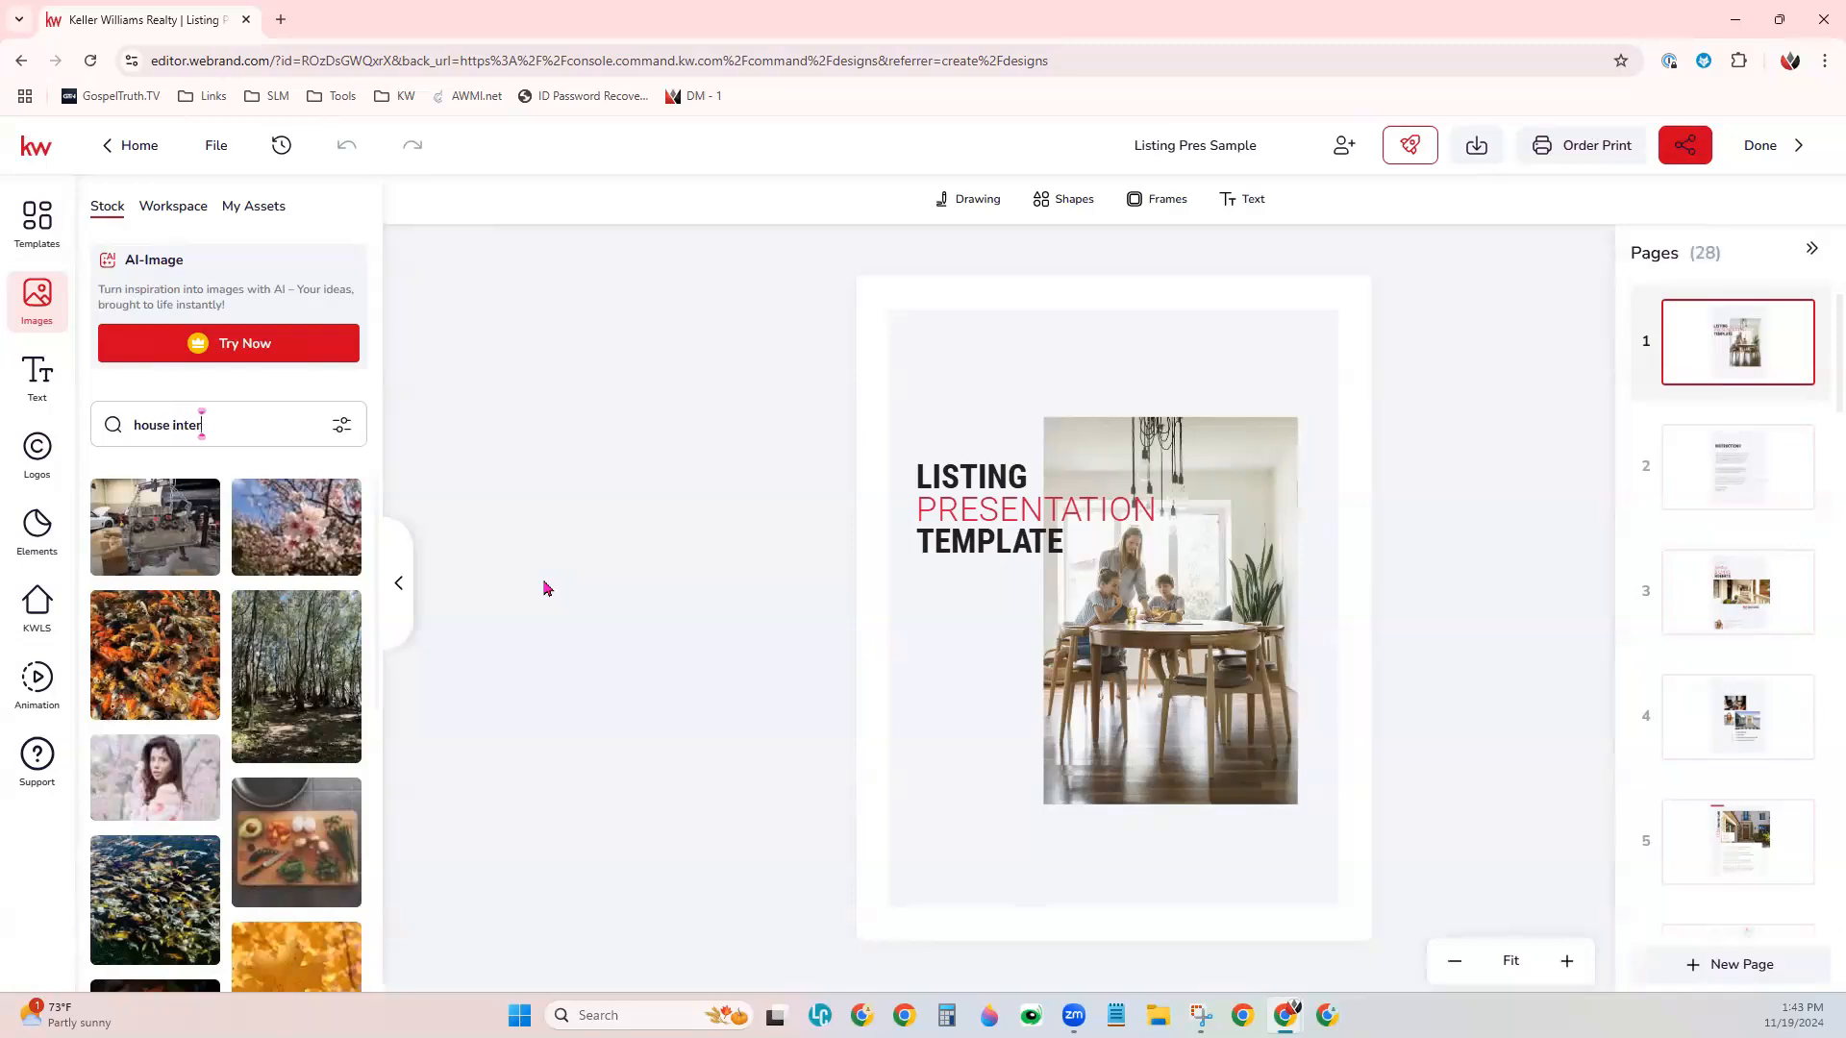
text(ior)
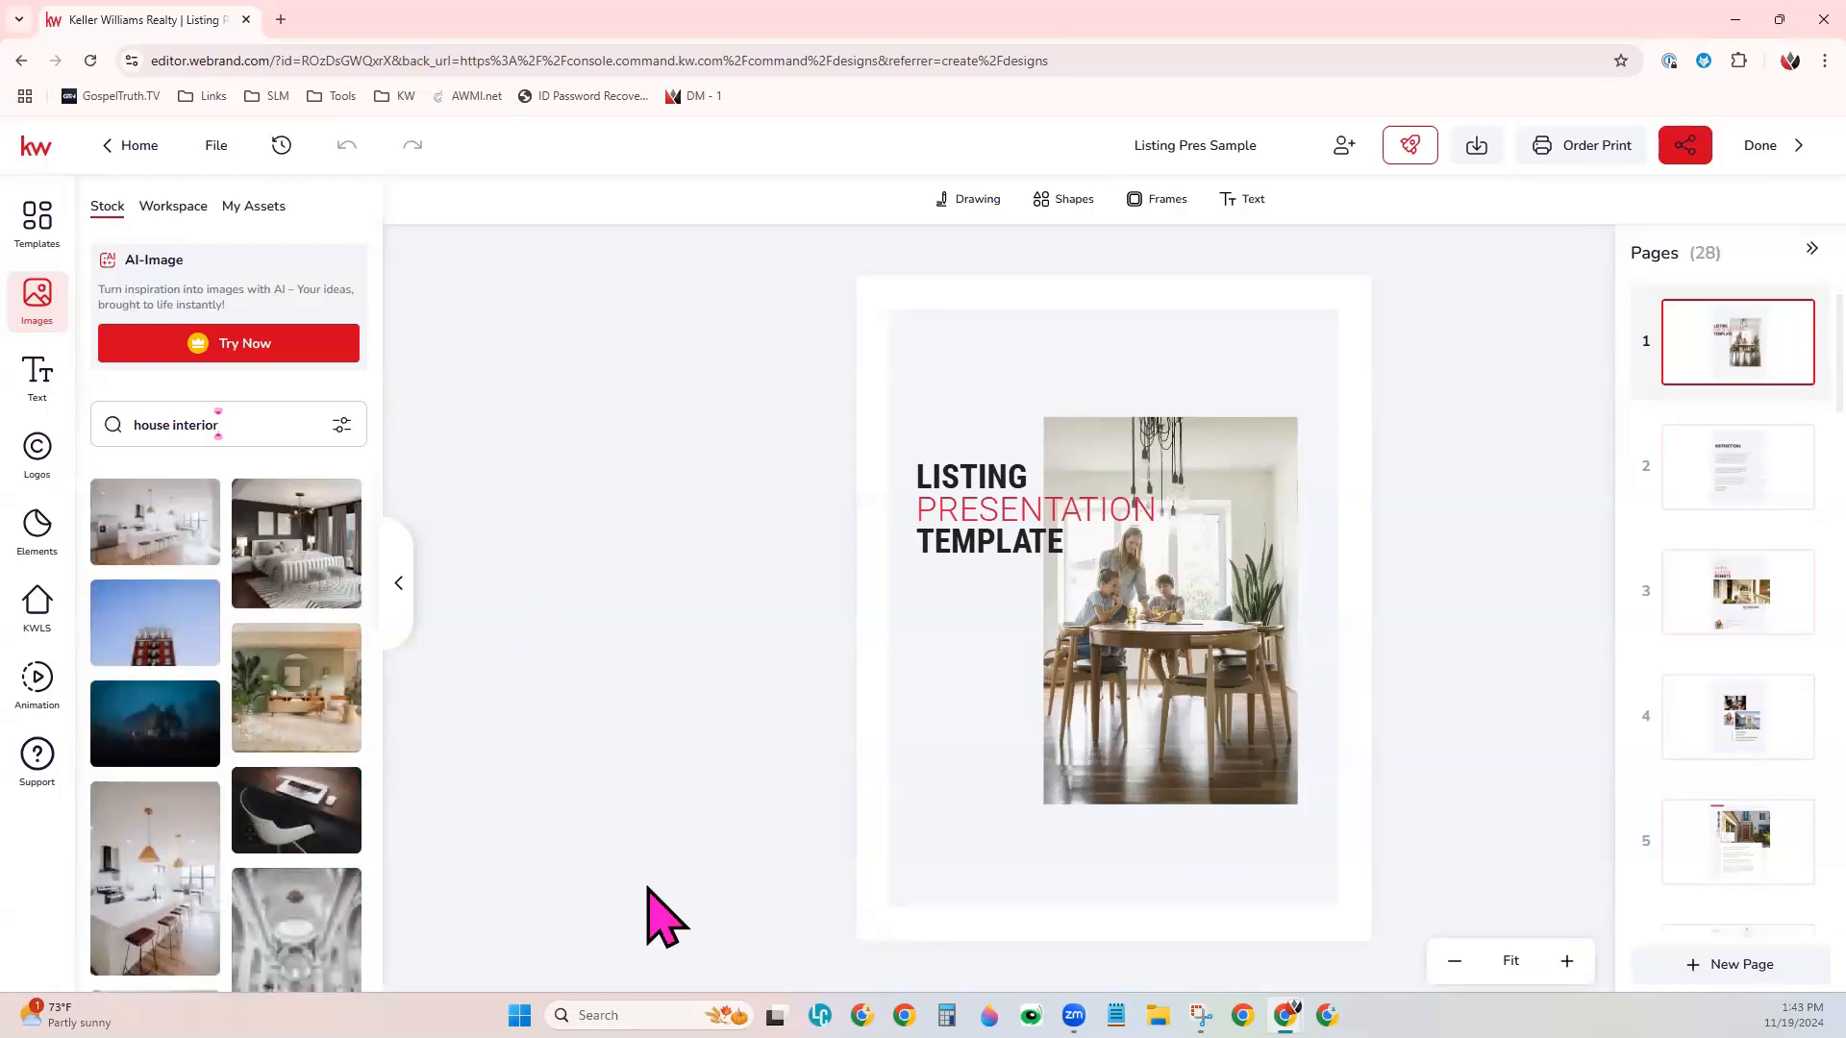
click(1192, 748)
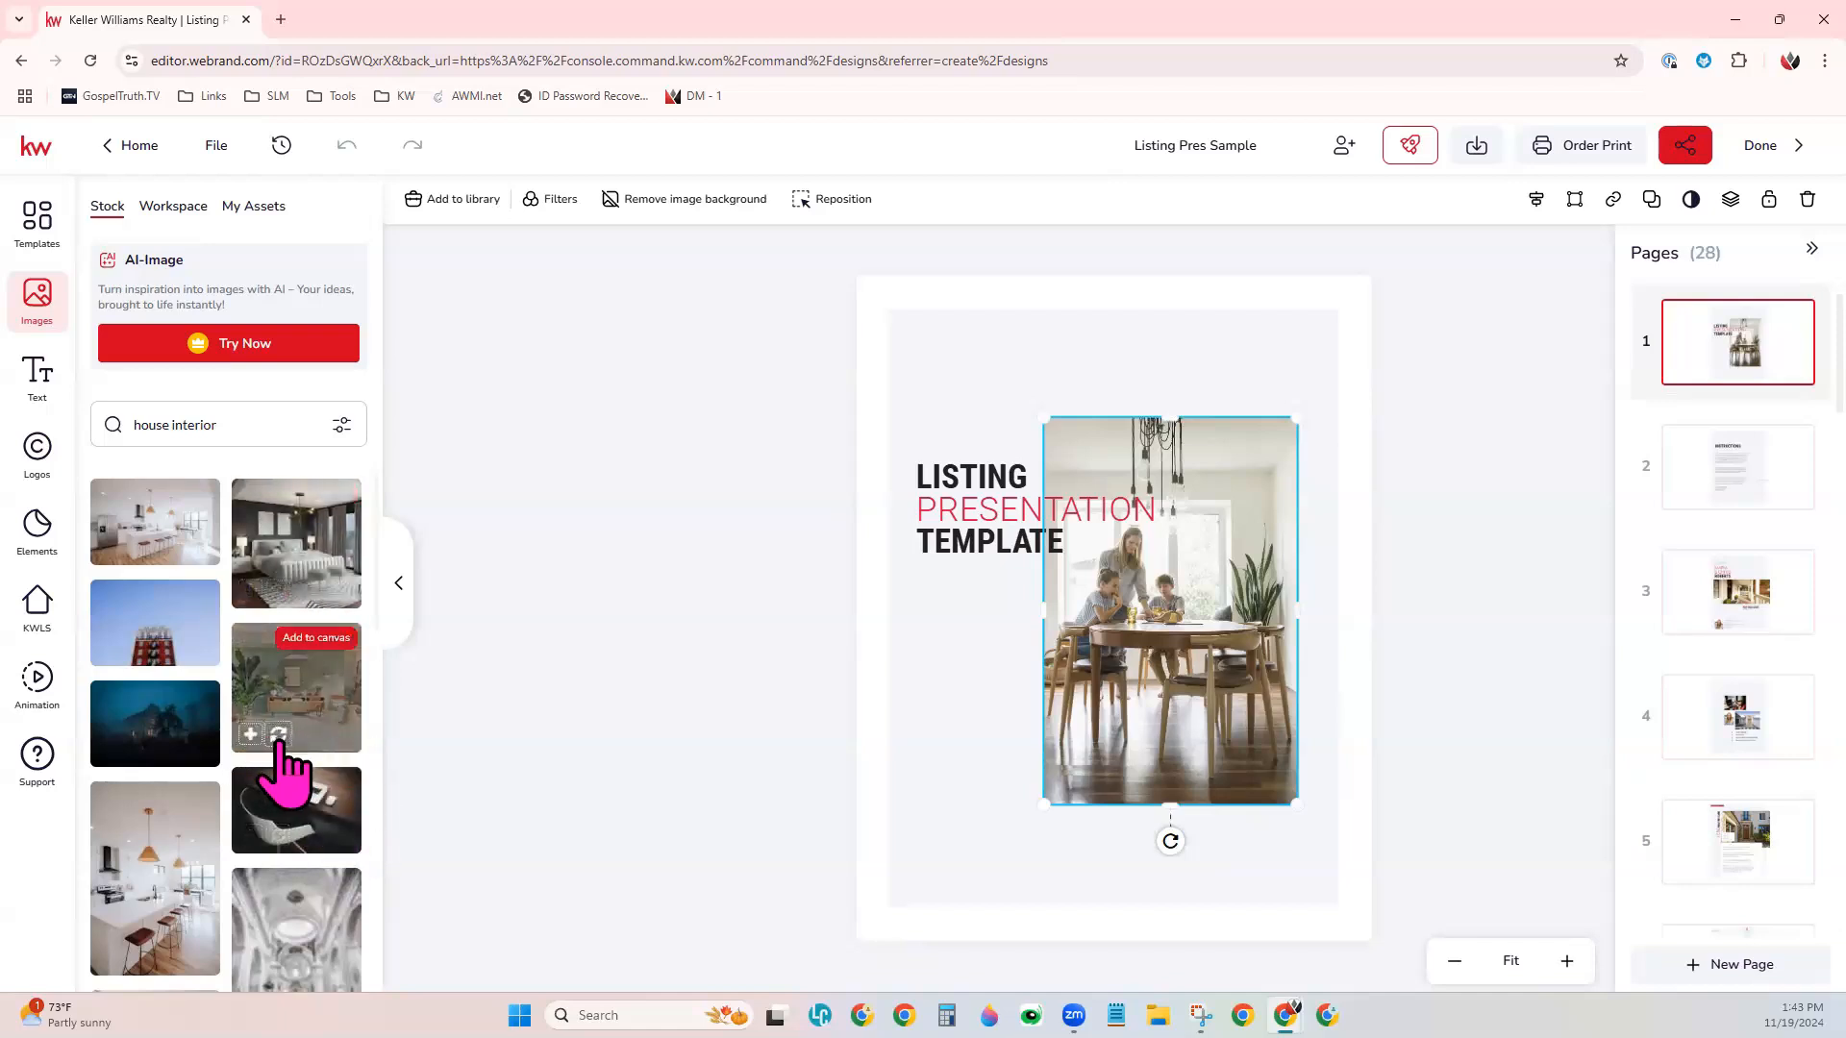
click(279, 735)
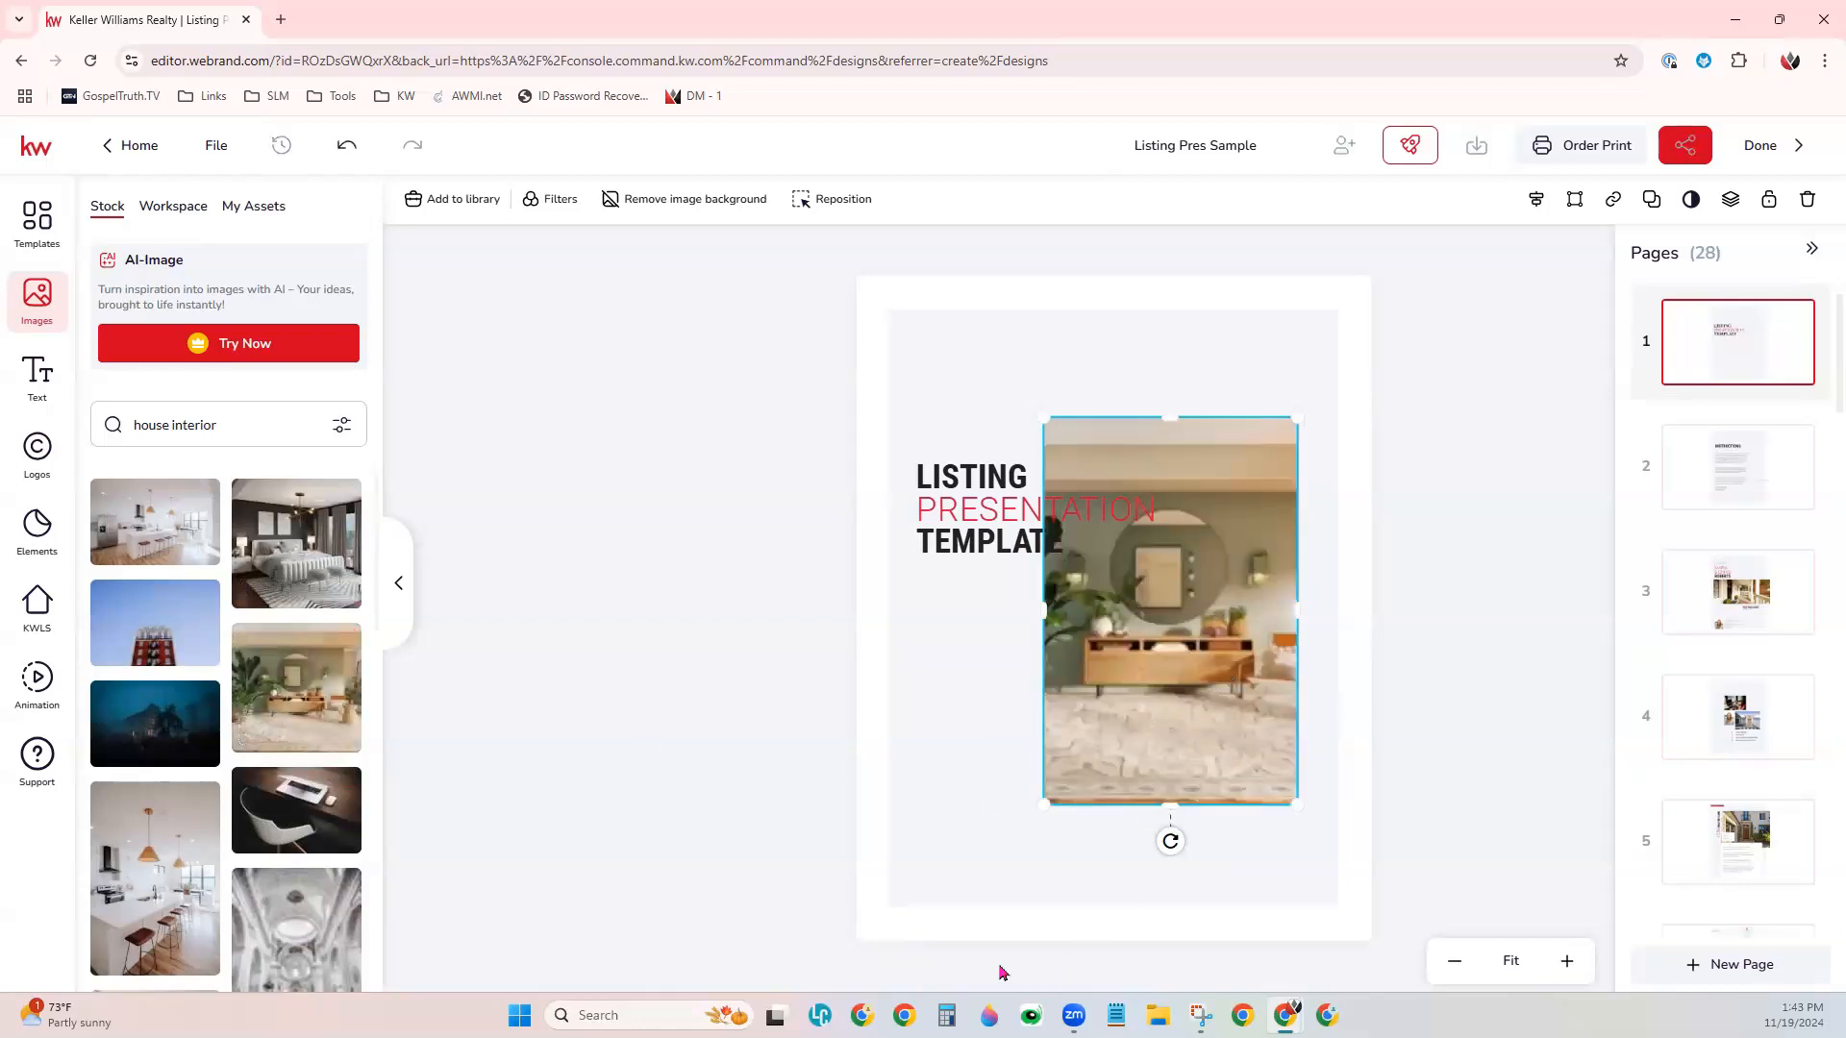
mouse_move(1043, 804)
mouse_down()
mouse_move(1001, 817)
mouse_move(1041, 815)
mouse_up()
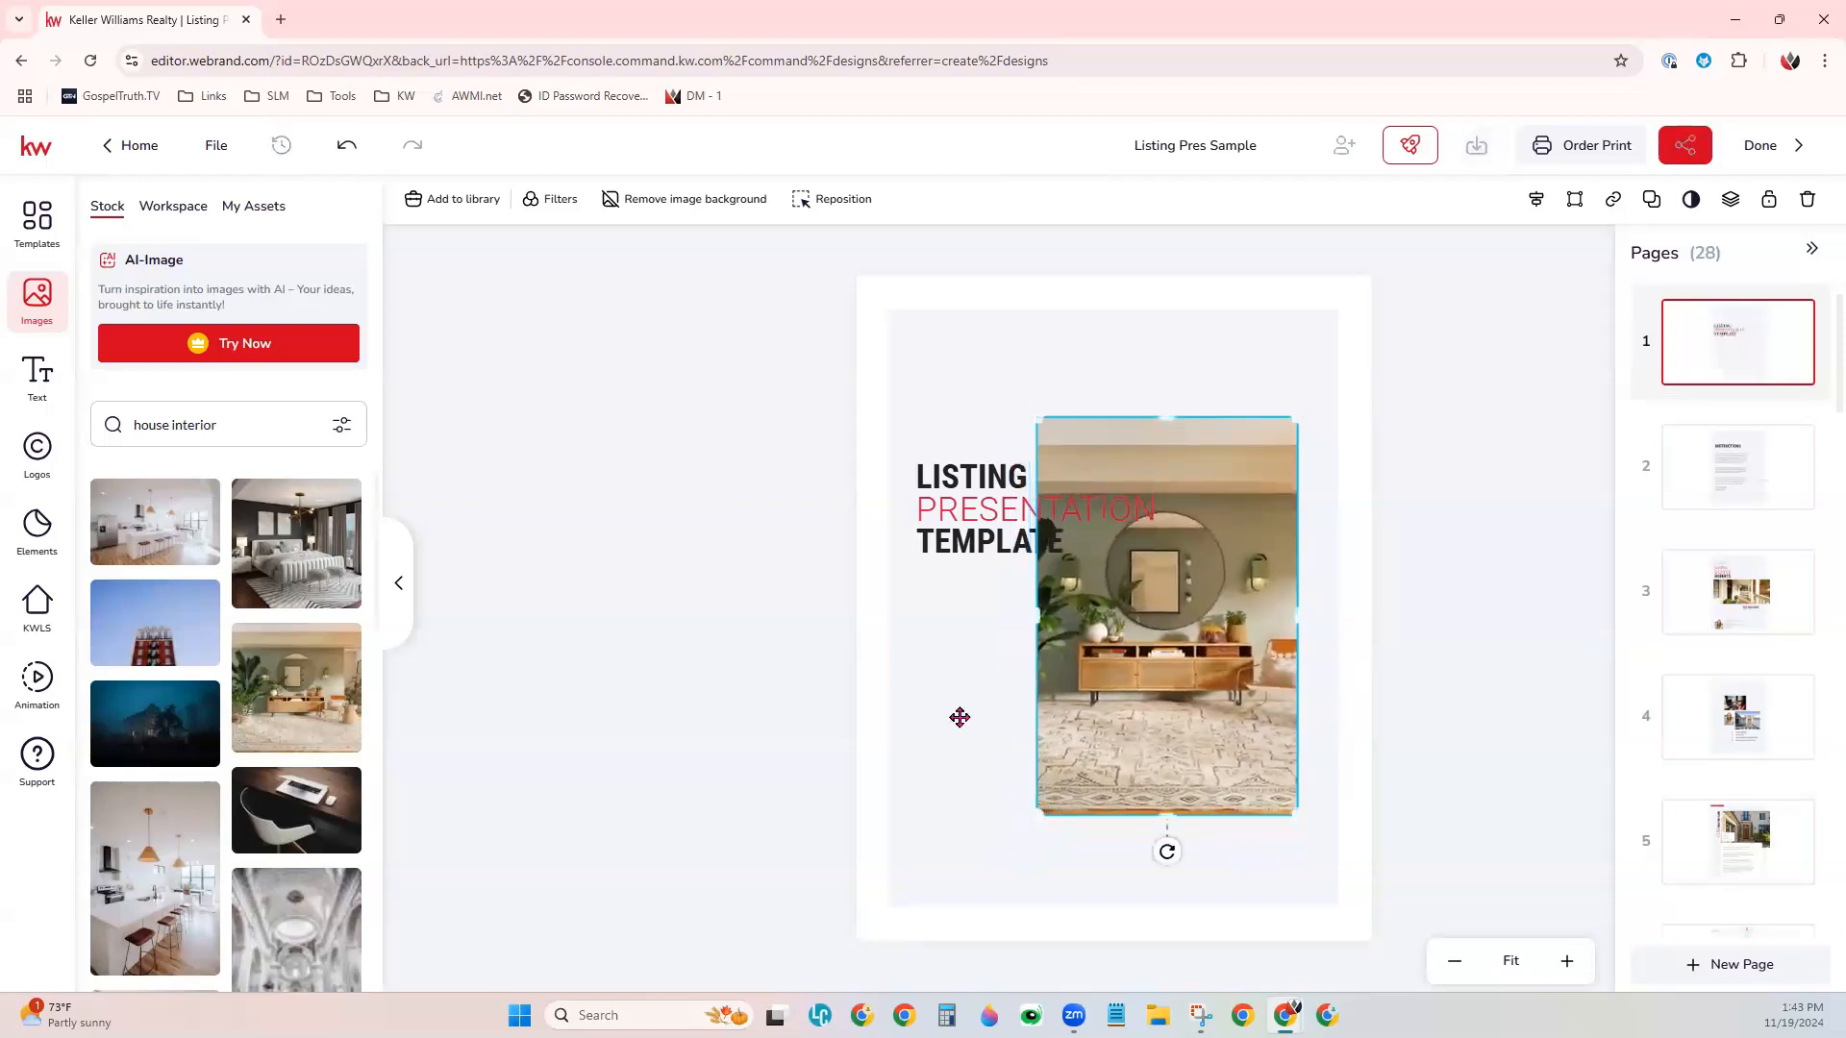
click(951, 693)
- Recolor the word TEMPLATE on the cover to olive green 4E5926, sampled from the room photo
click(970, 484)
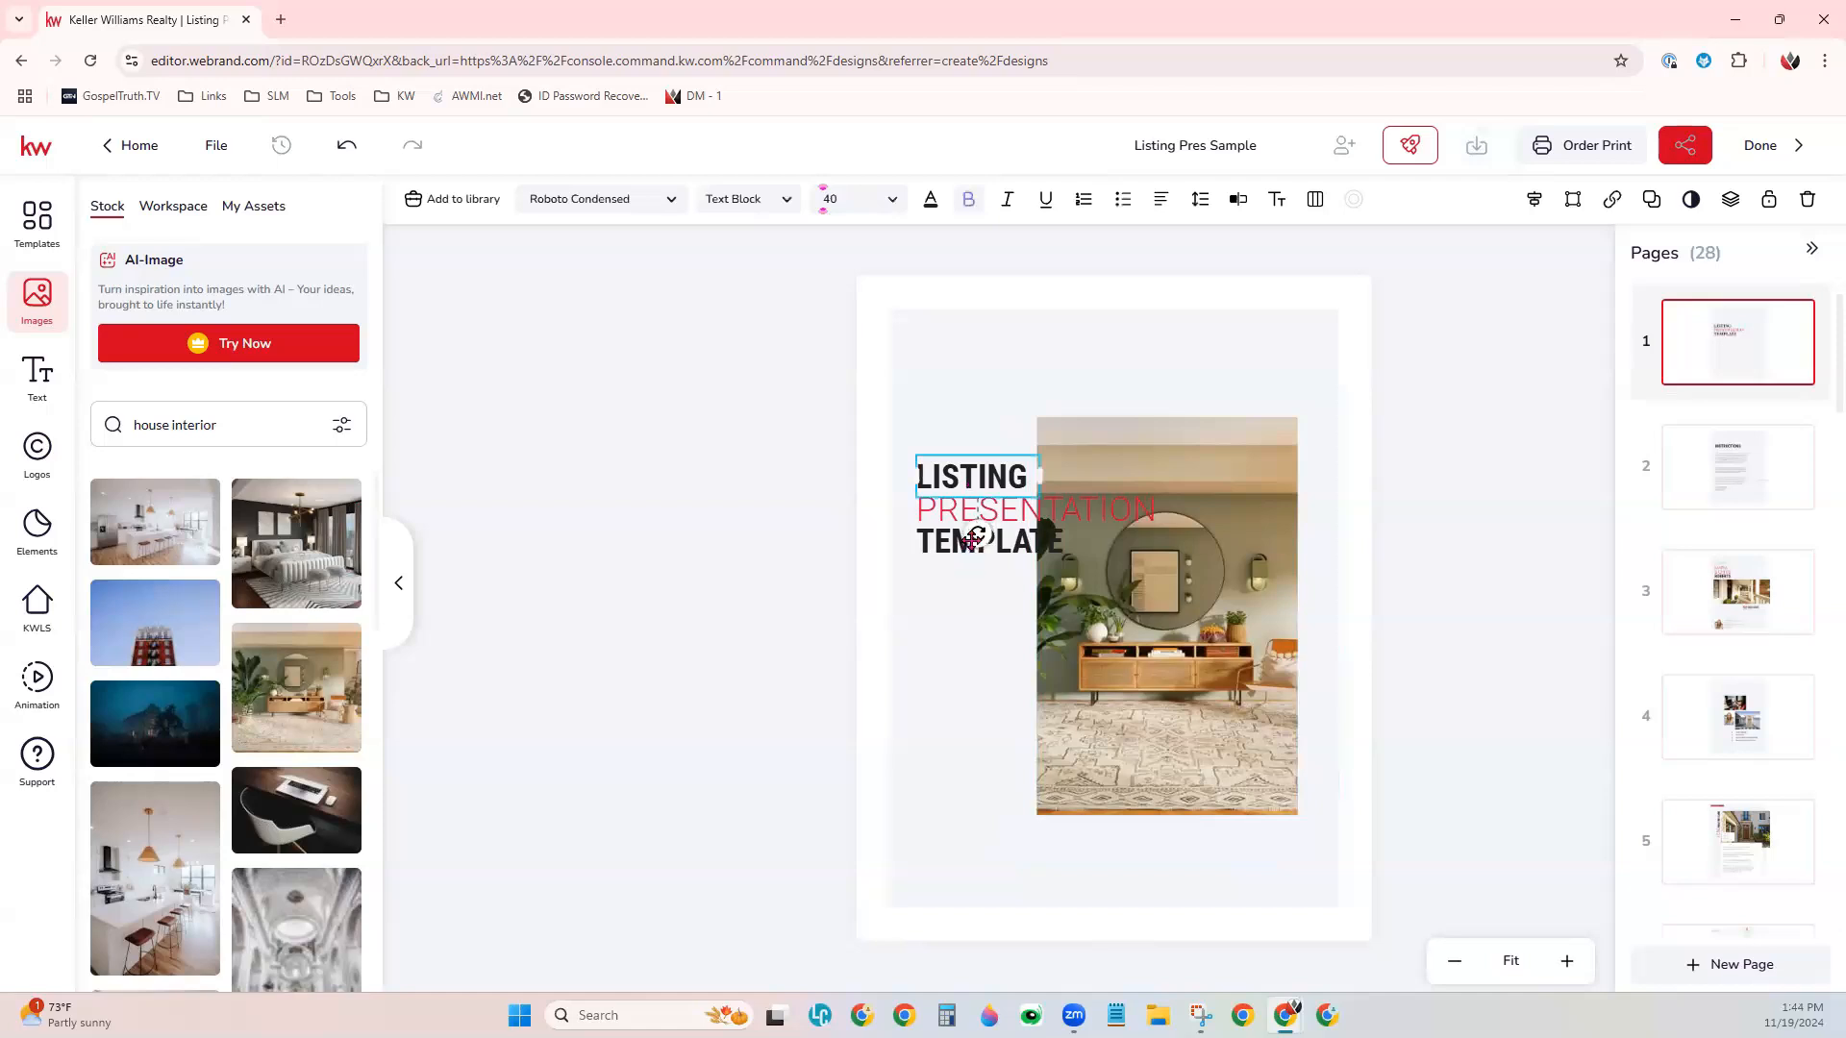
click(942, 556)
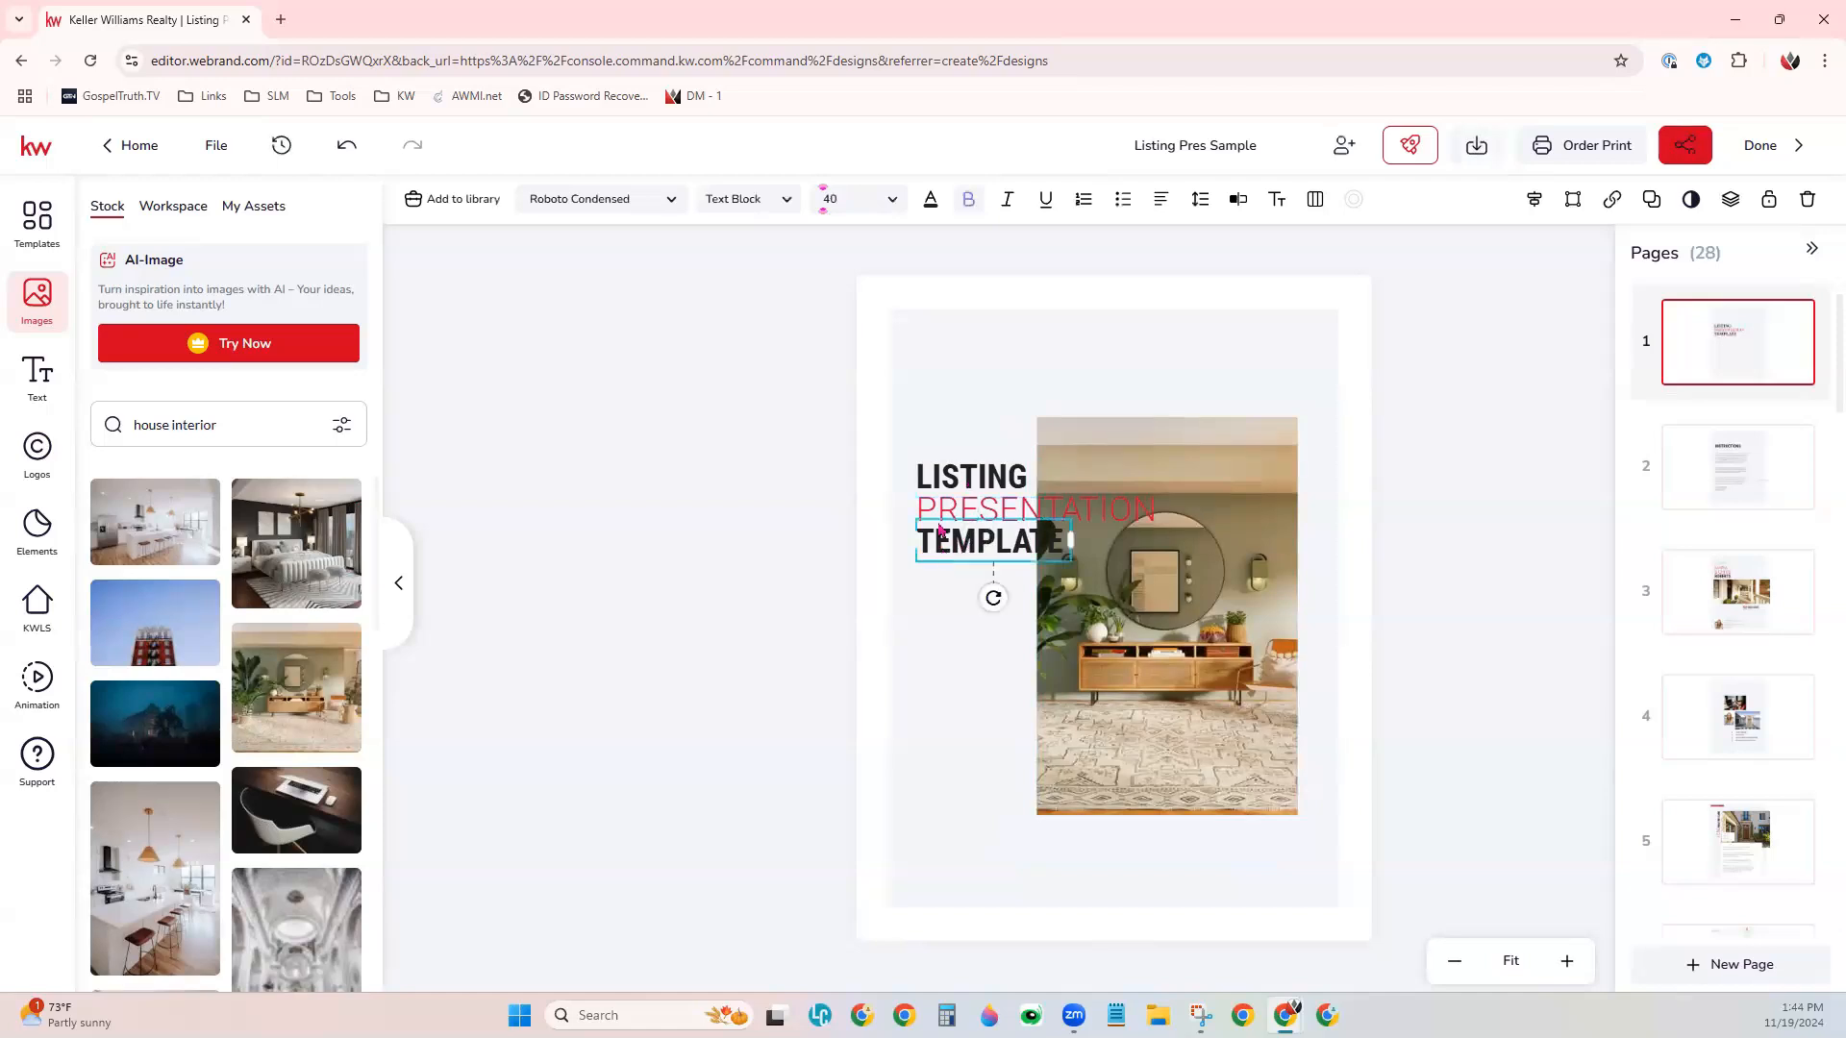
click(937, 209)
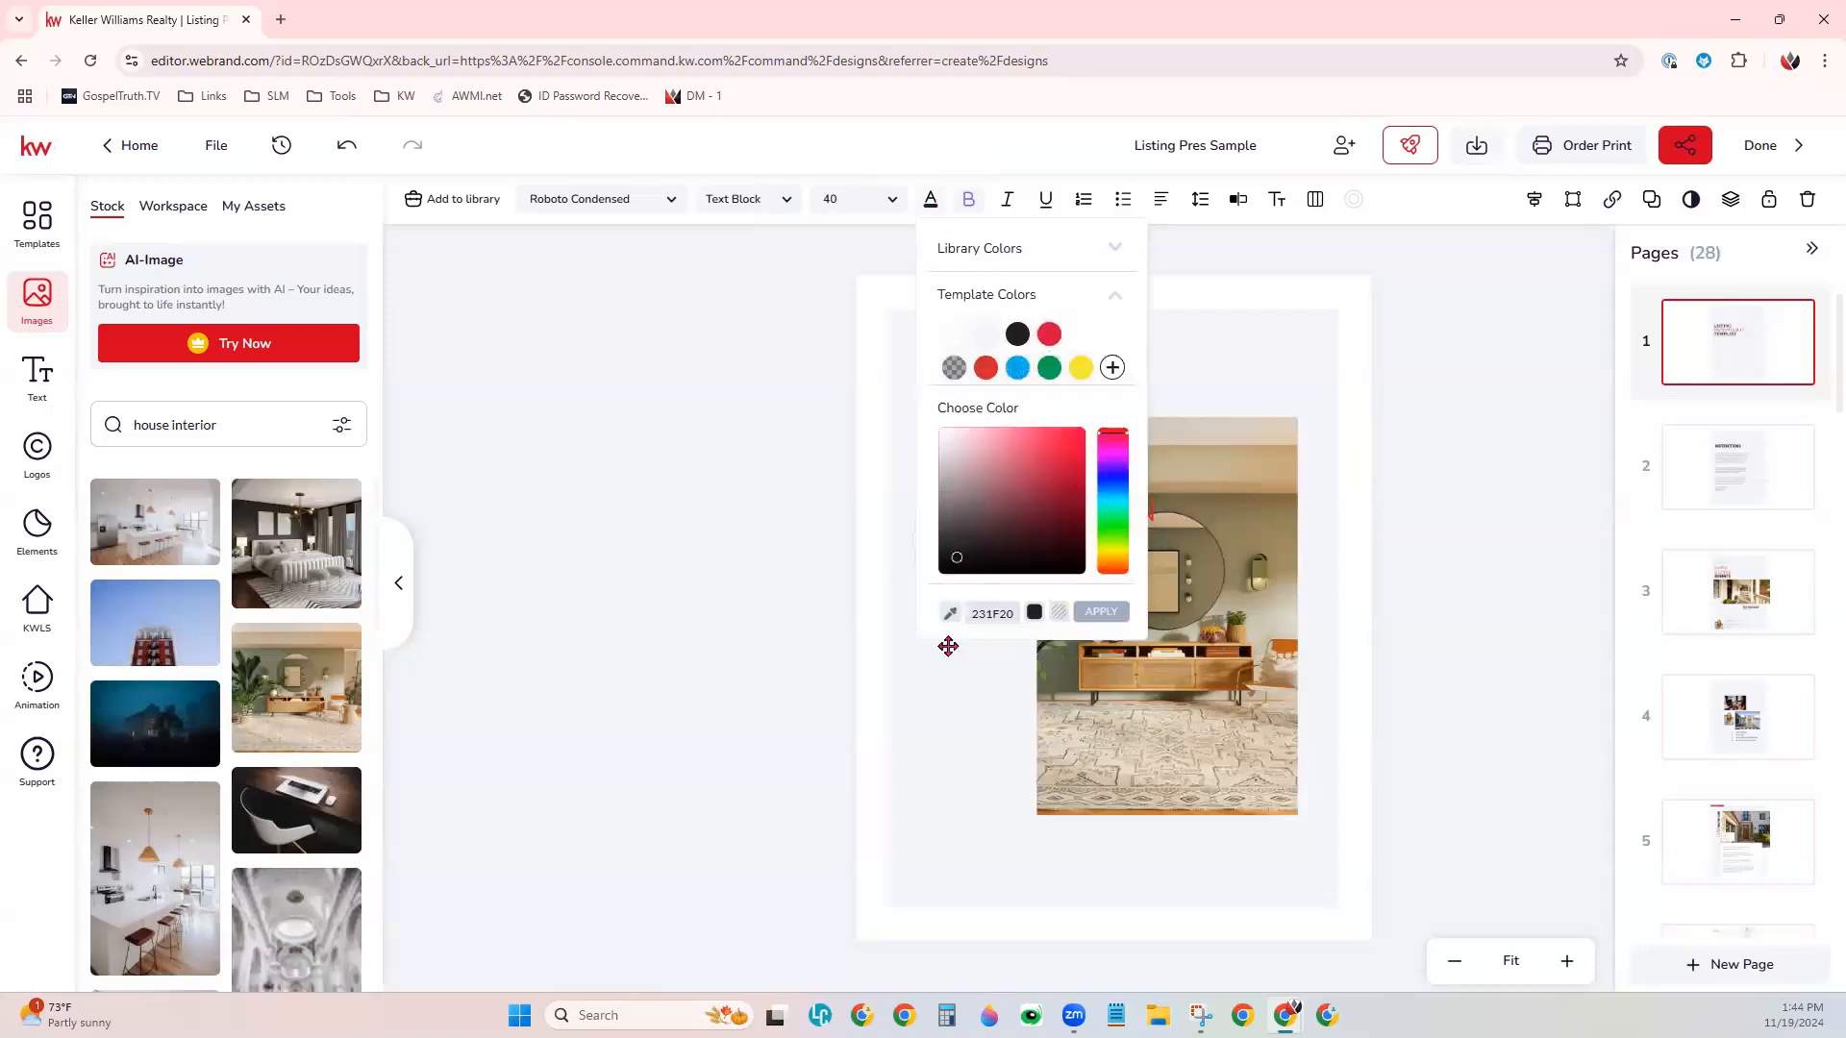
click(948, 609)
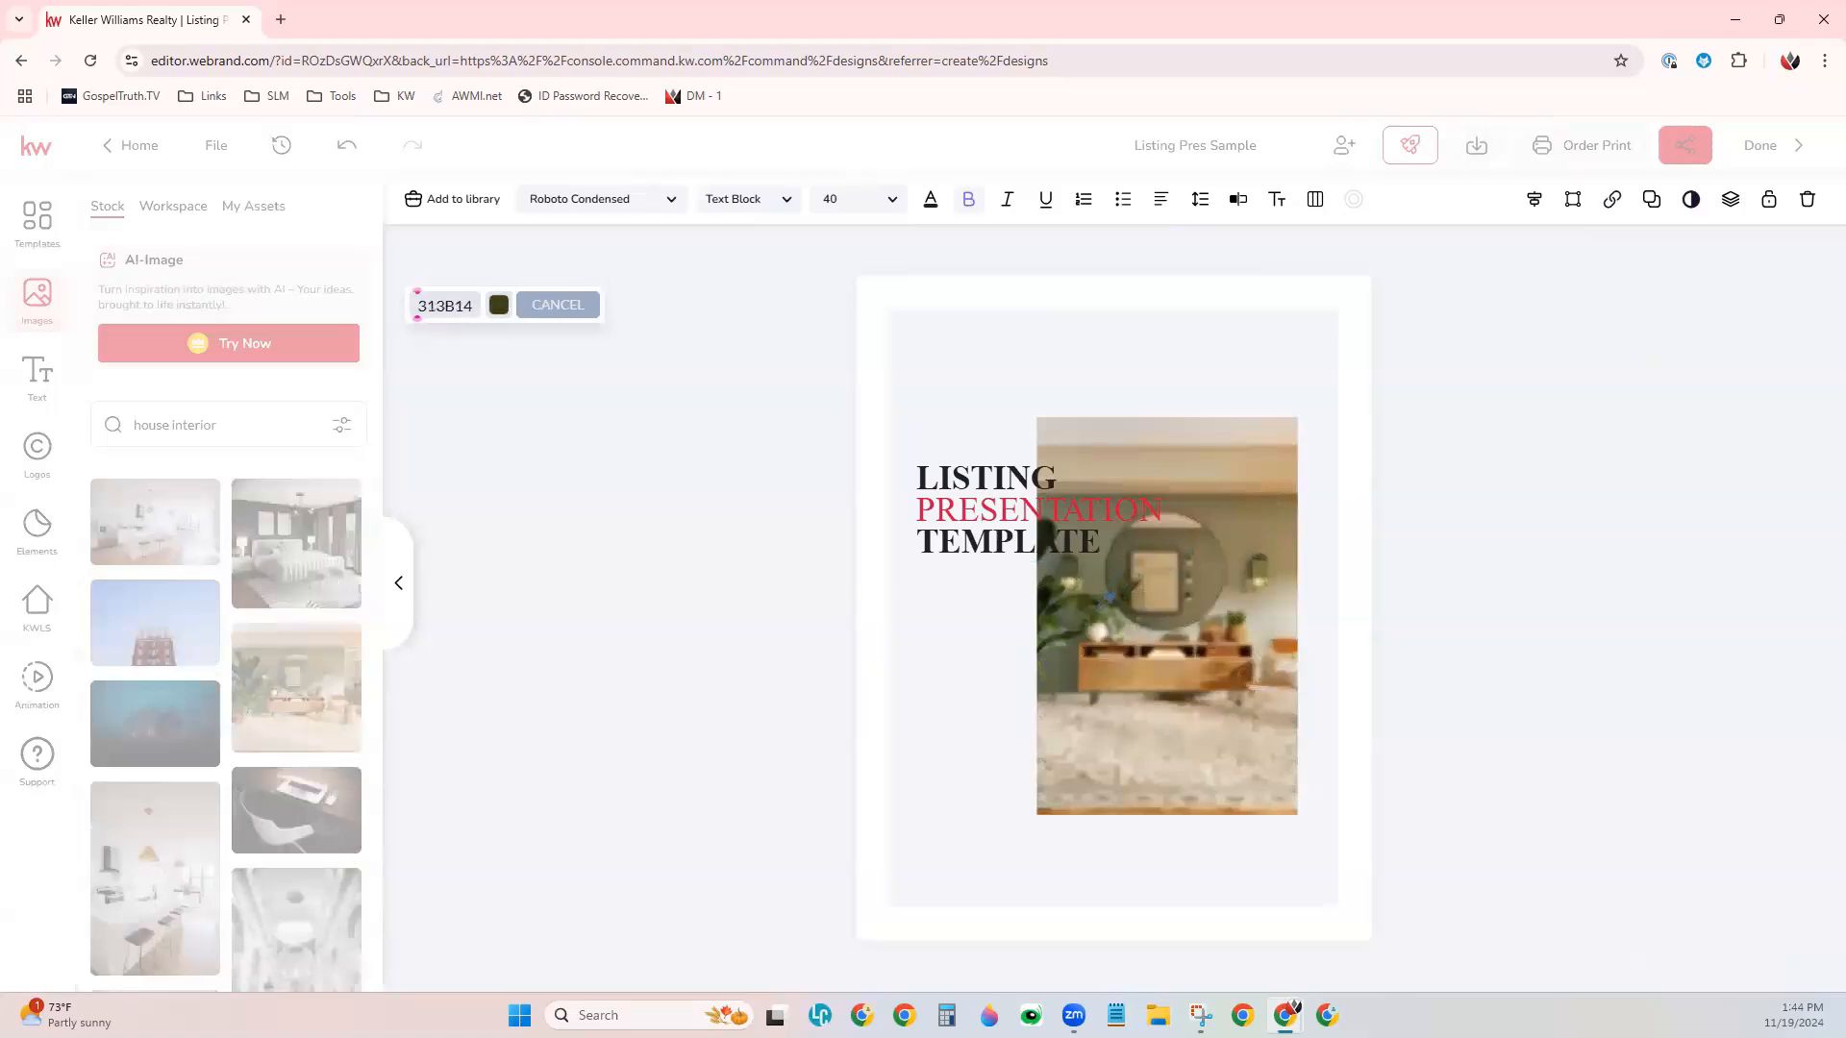
click(1104, 601)
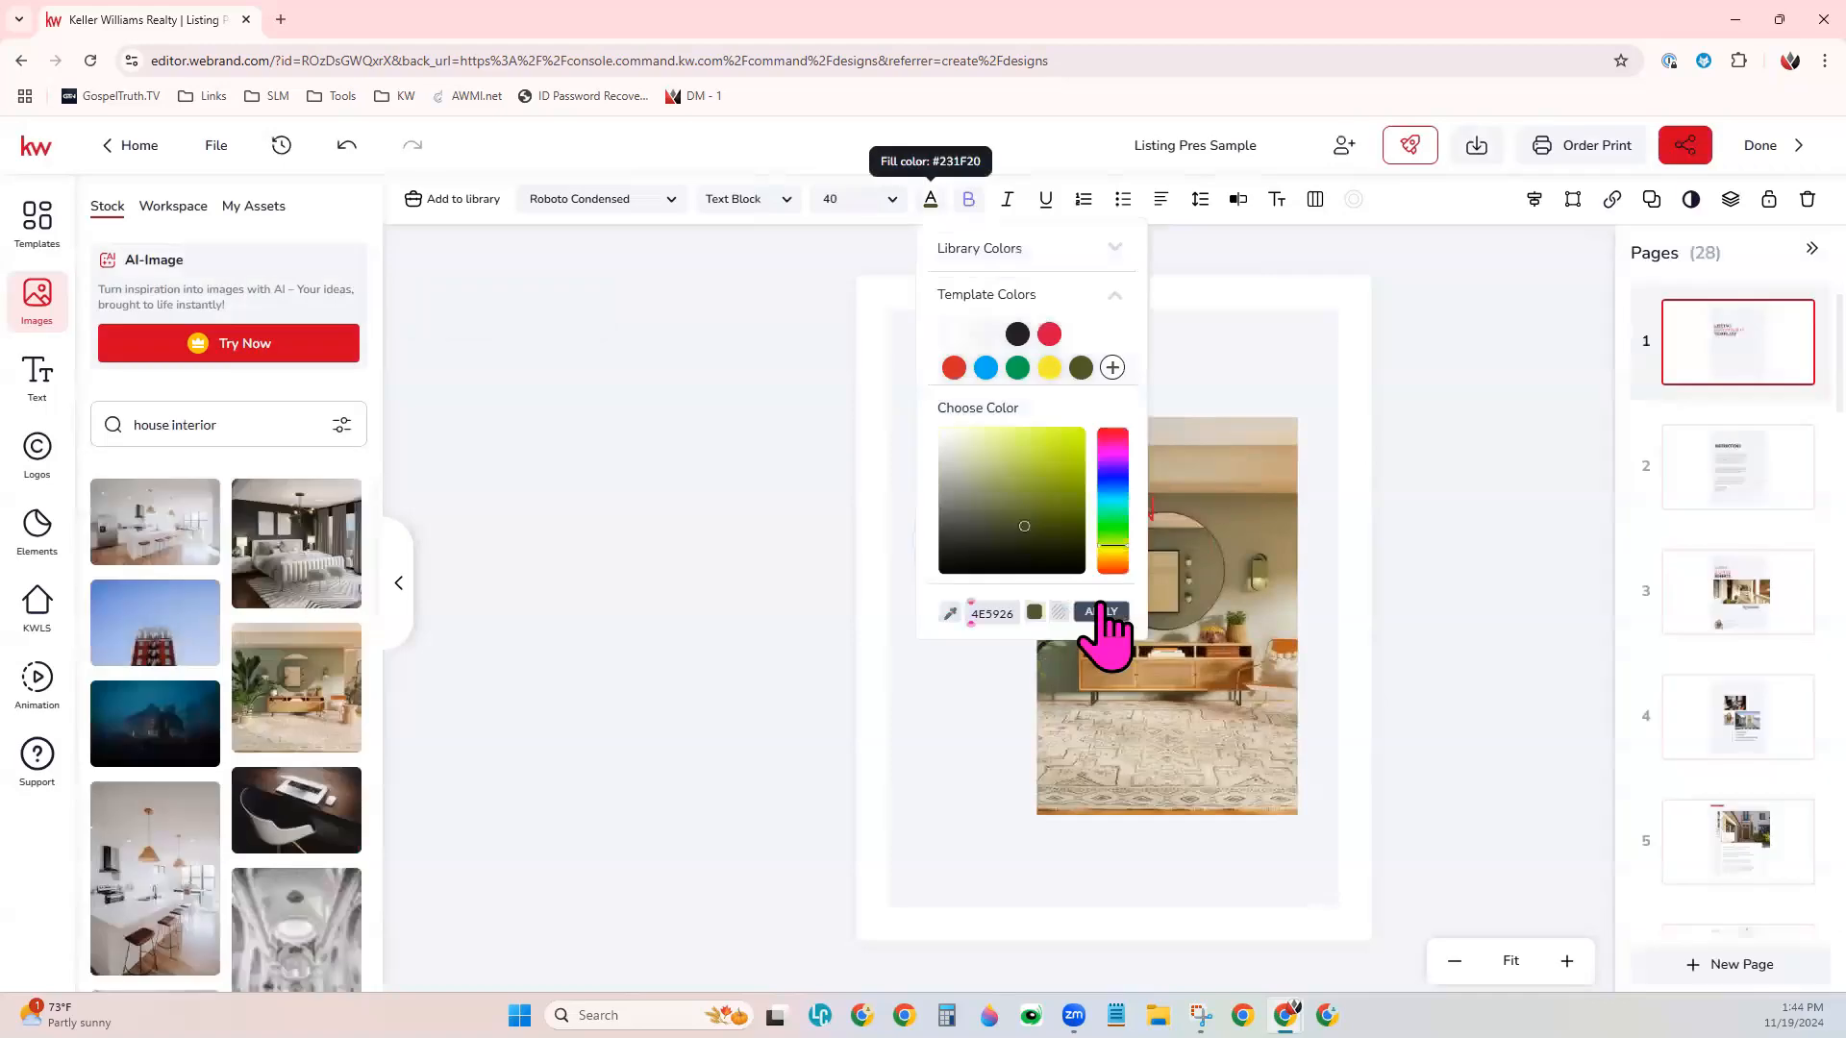
click(1114, 611)
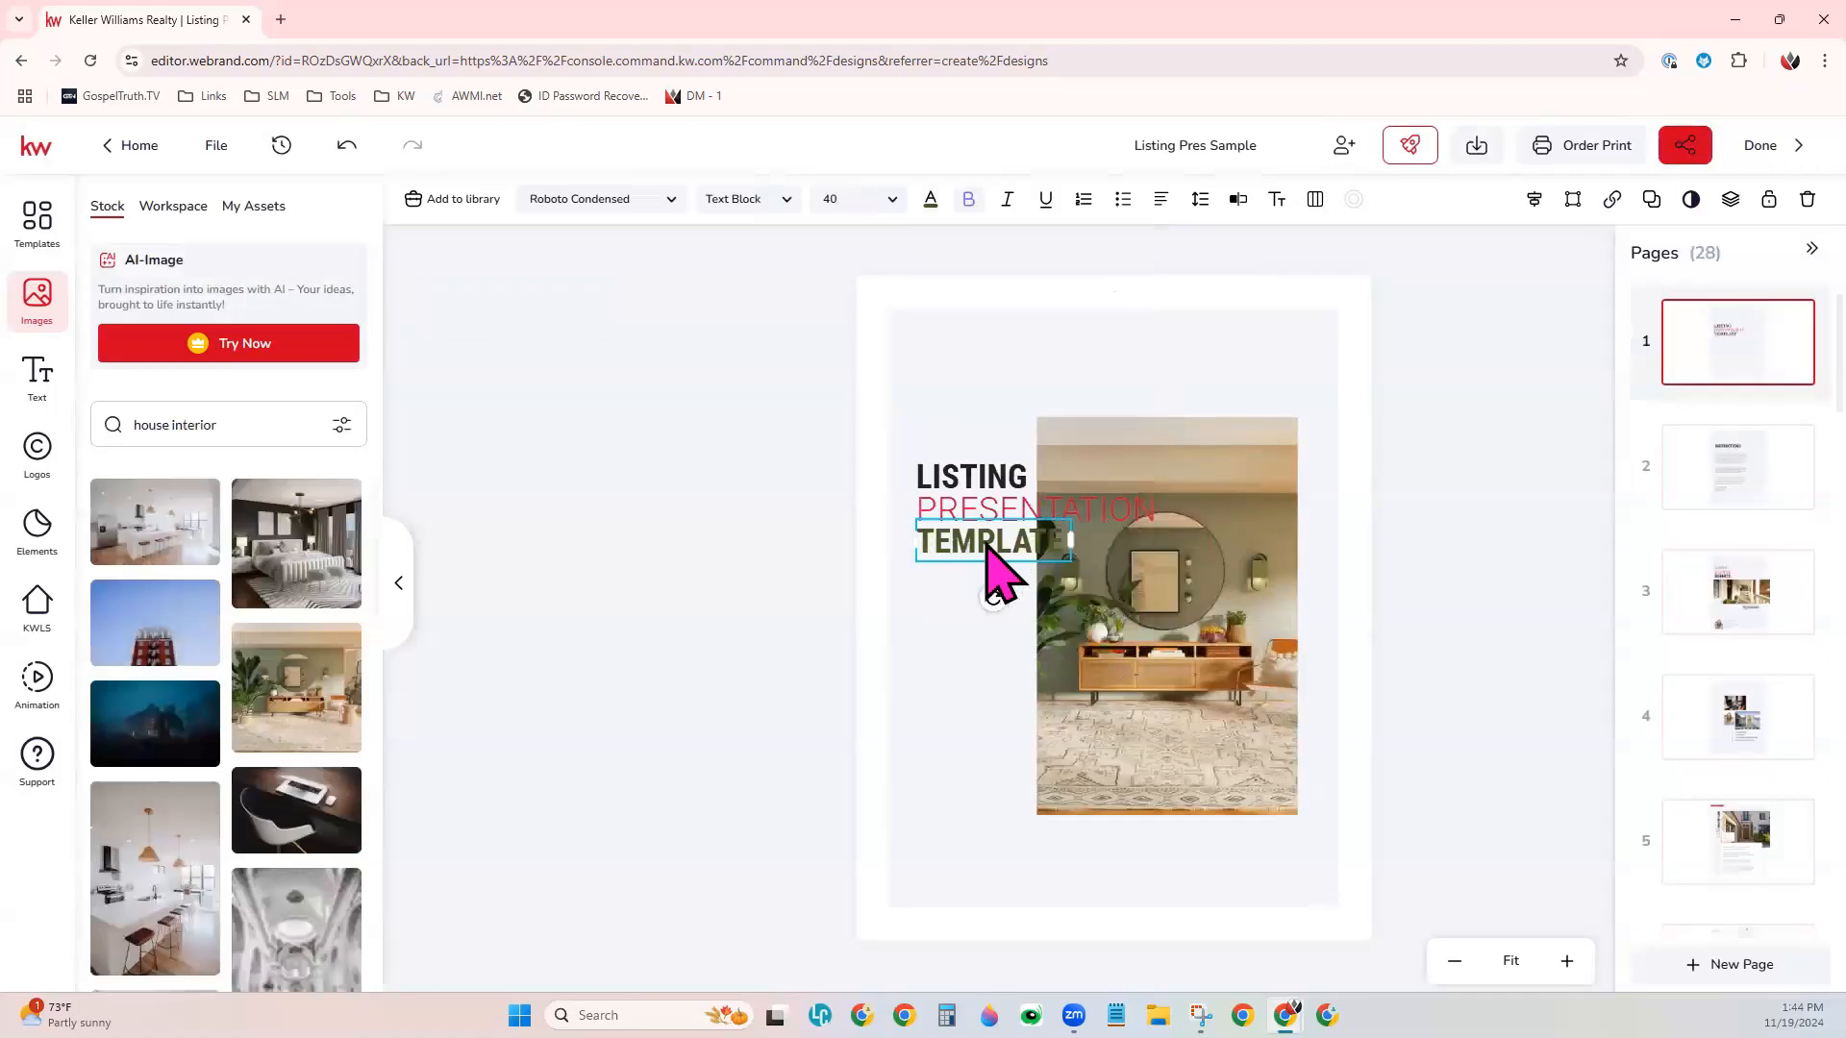
- Move TEMPLATE, PRESENTATION and LISTING down to the cover's lower-left corner, keeping the three title lines stacked in their original order
drag(1008, 543, 1005, 866)
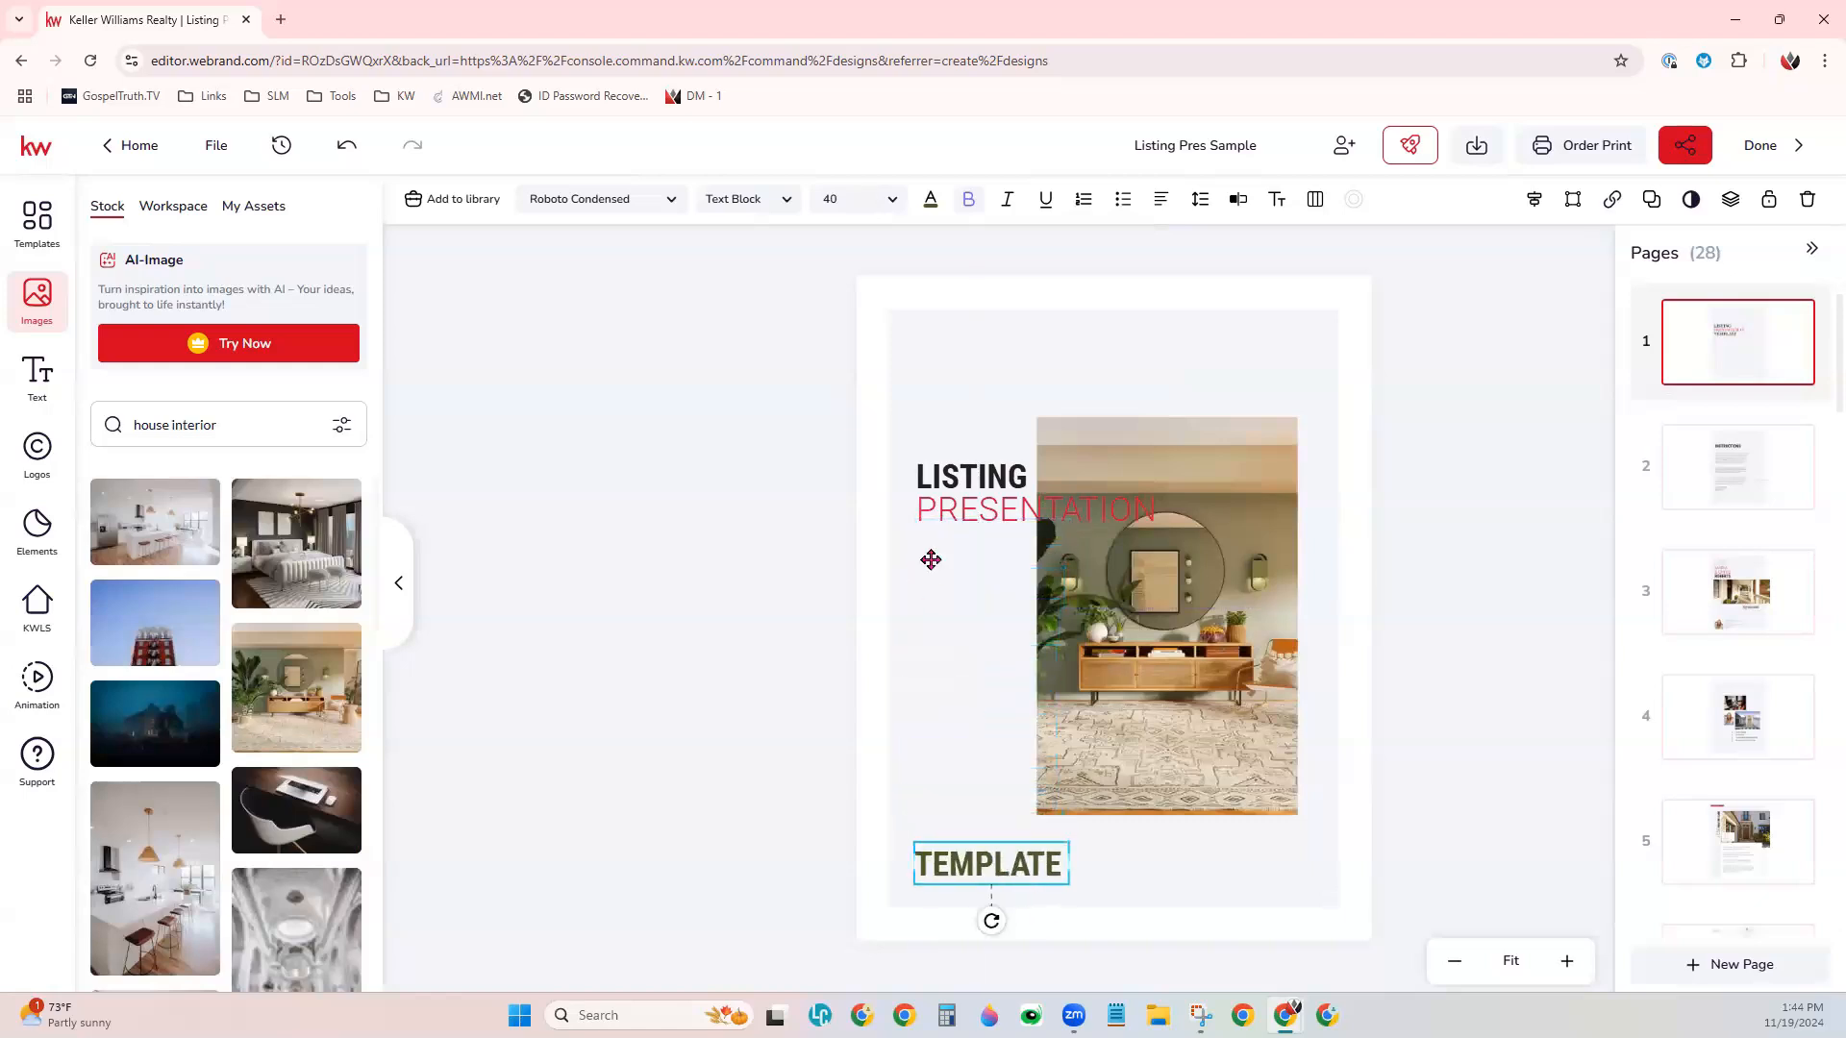
drag(955, 528, 943, 836)
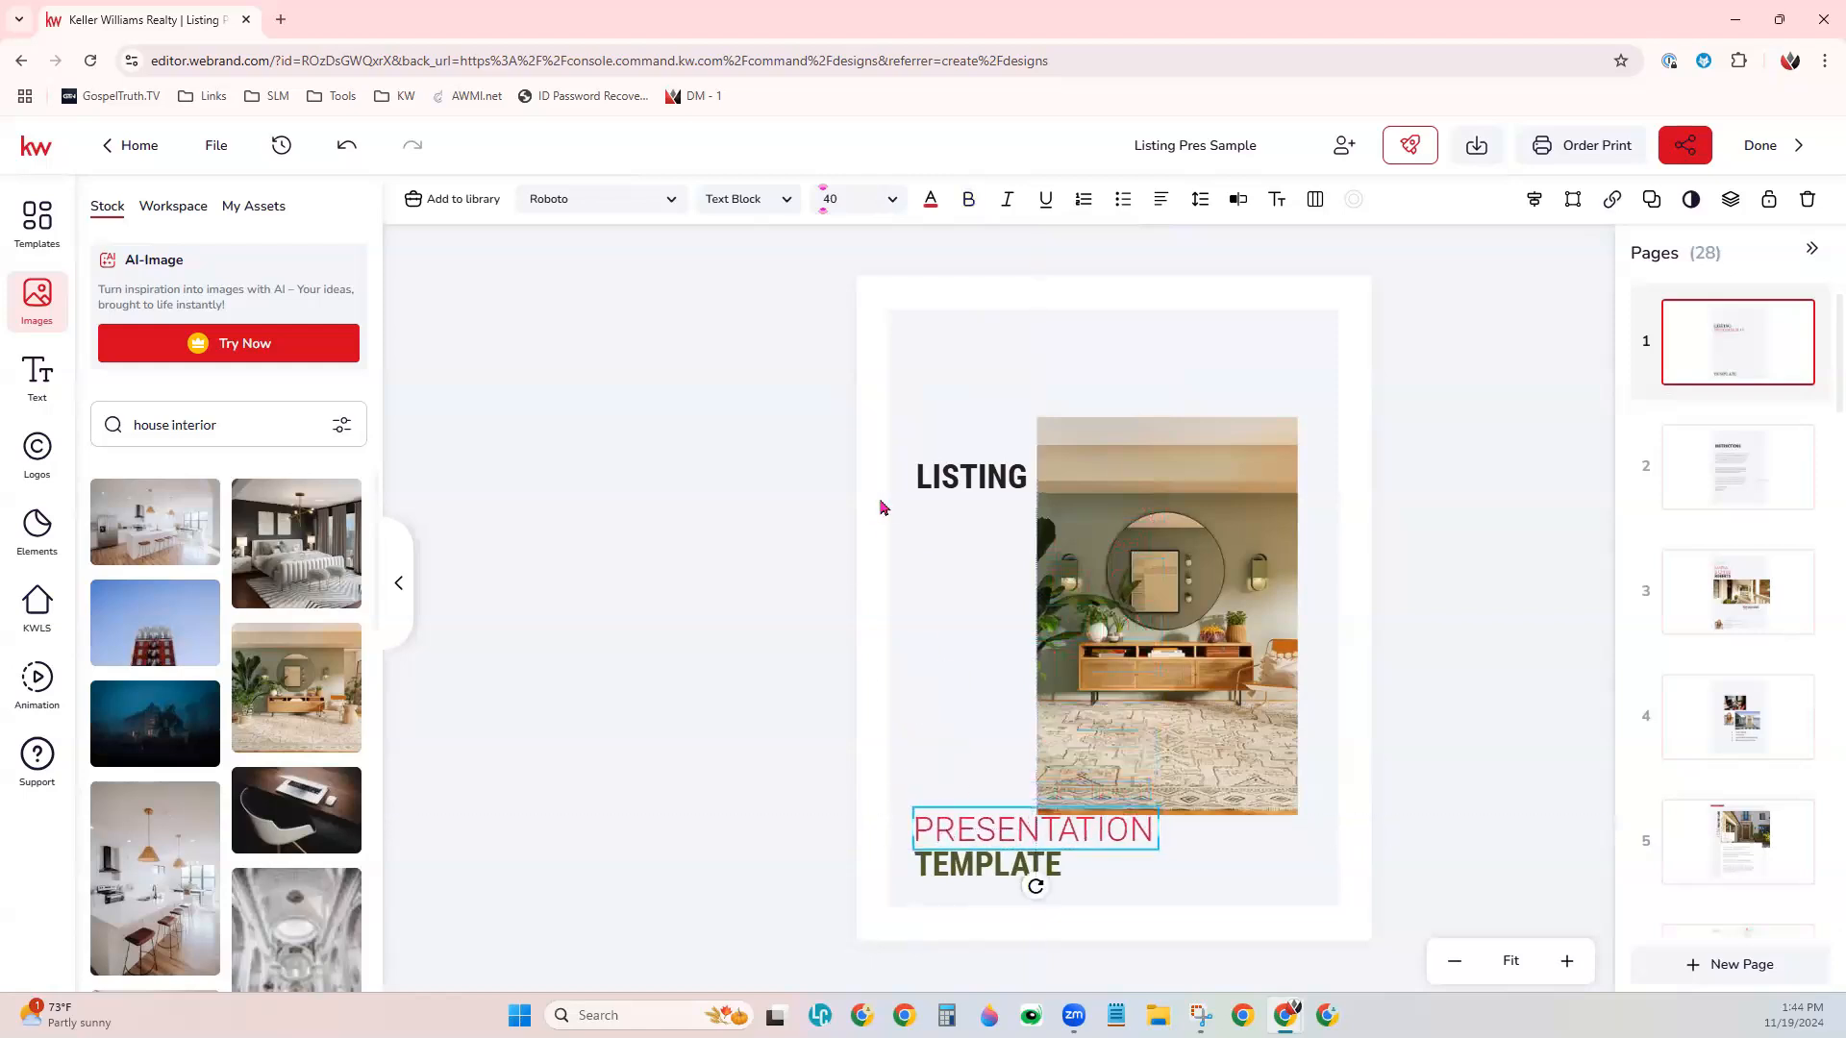
drag(939, 485, 942, 794)
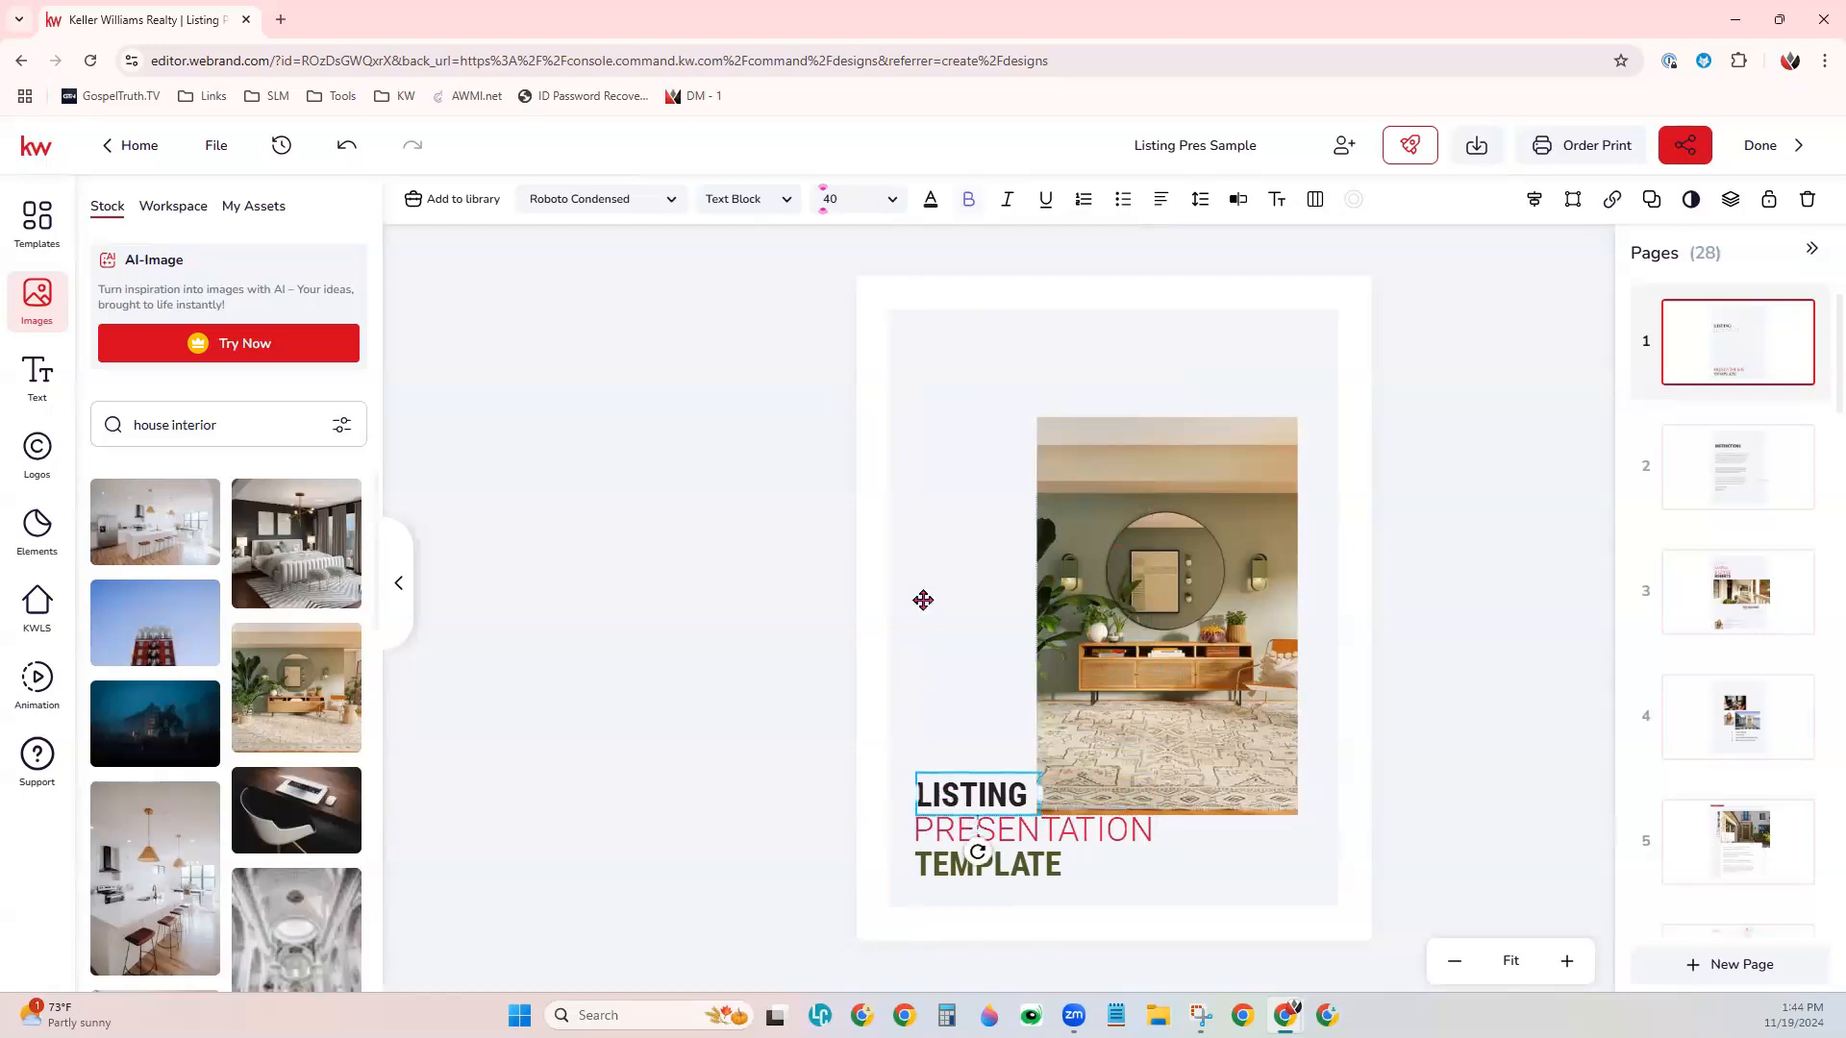
click(923, 600)
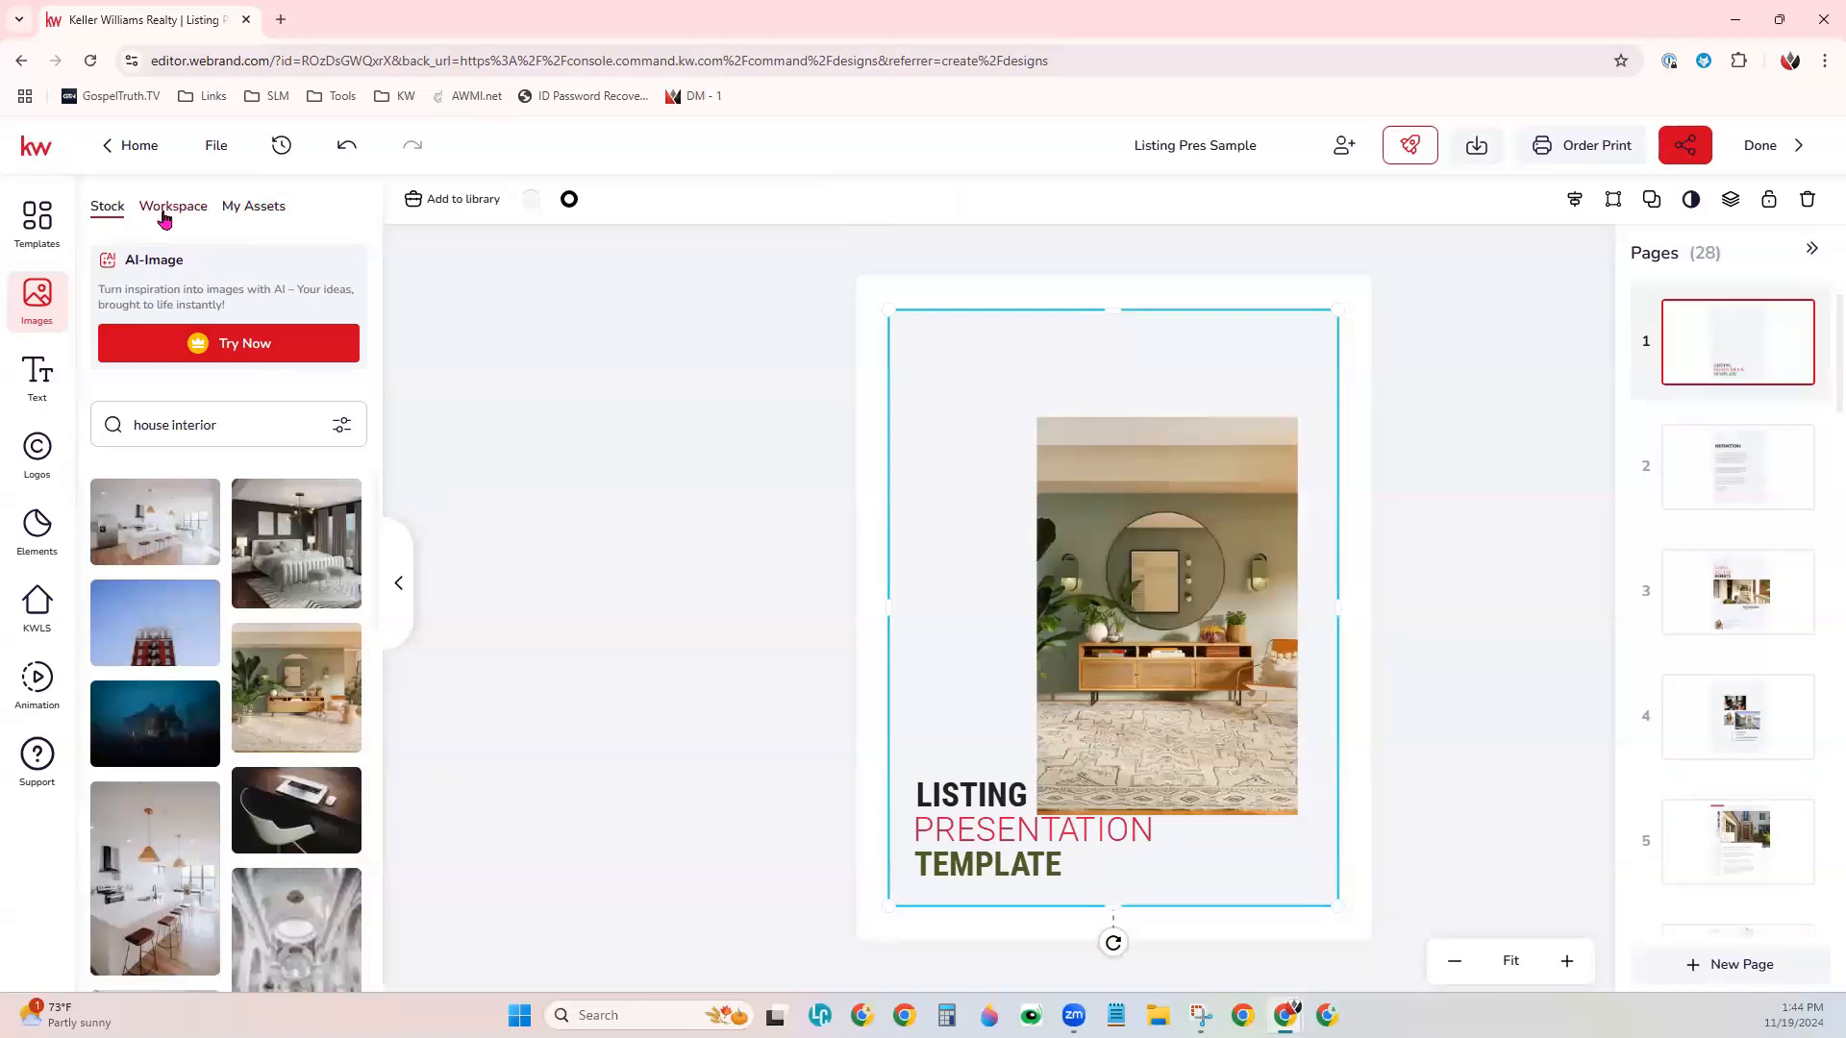
- Show the personal image assets and add a circular image frame at the cover's lower-right corner, overlapping the photo's corner
click(236, 210)
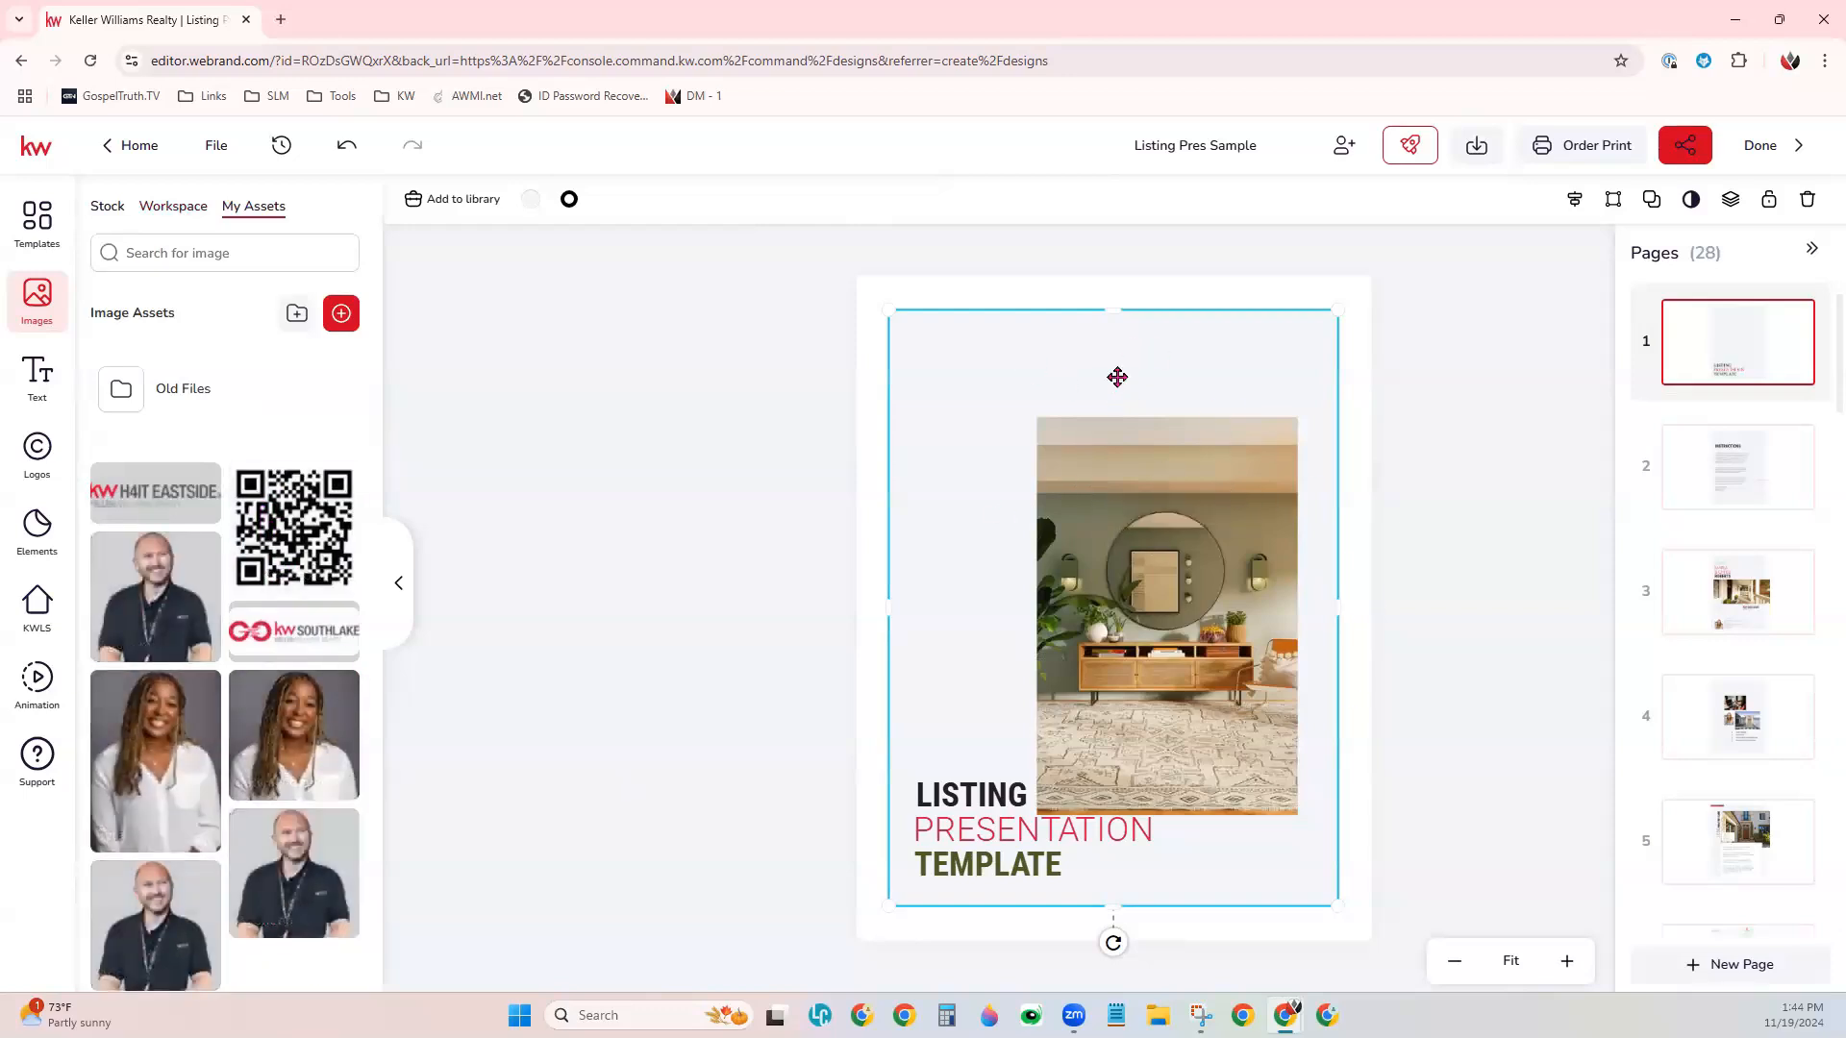
click(604, 367)
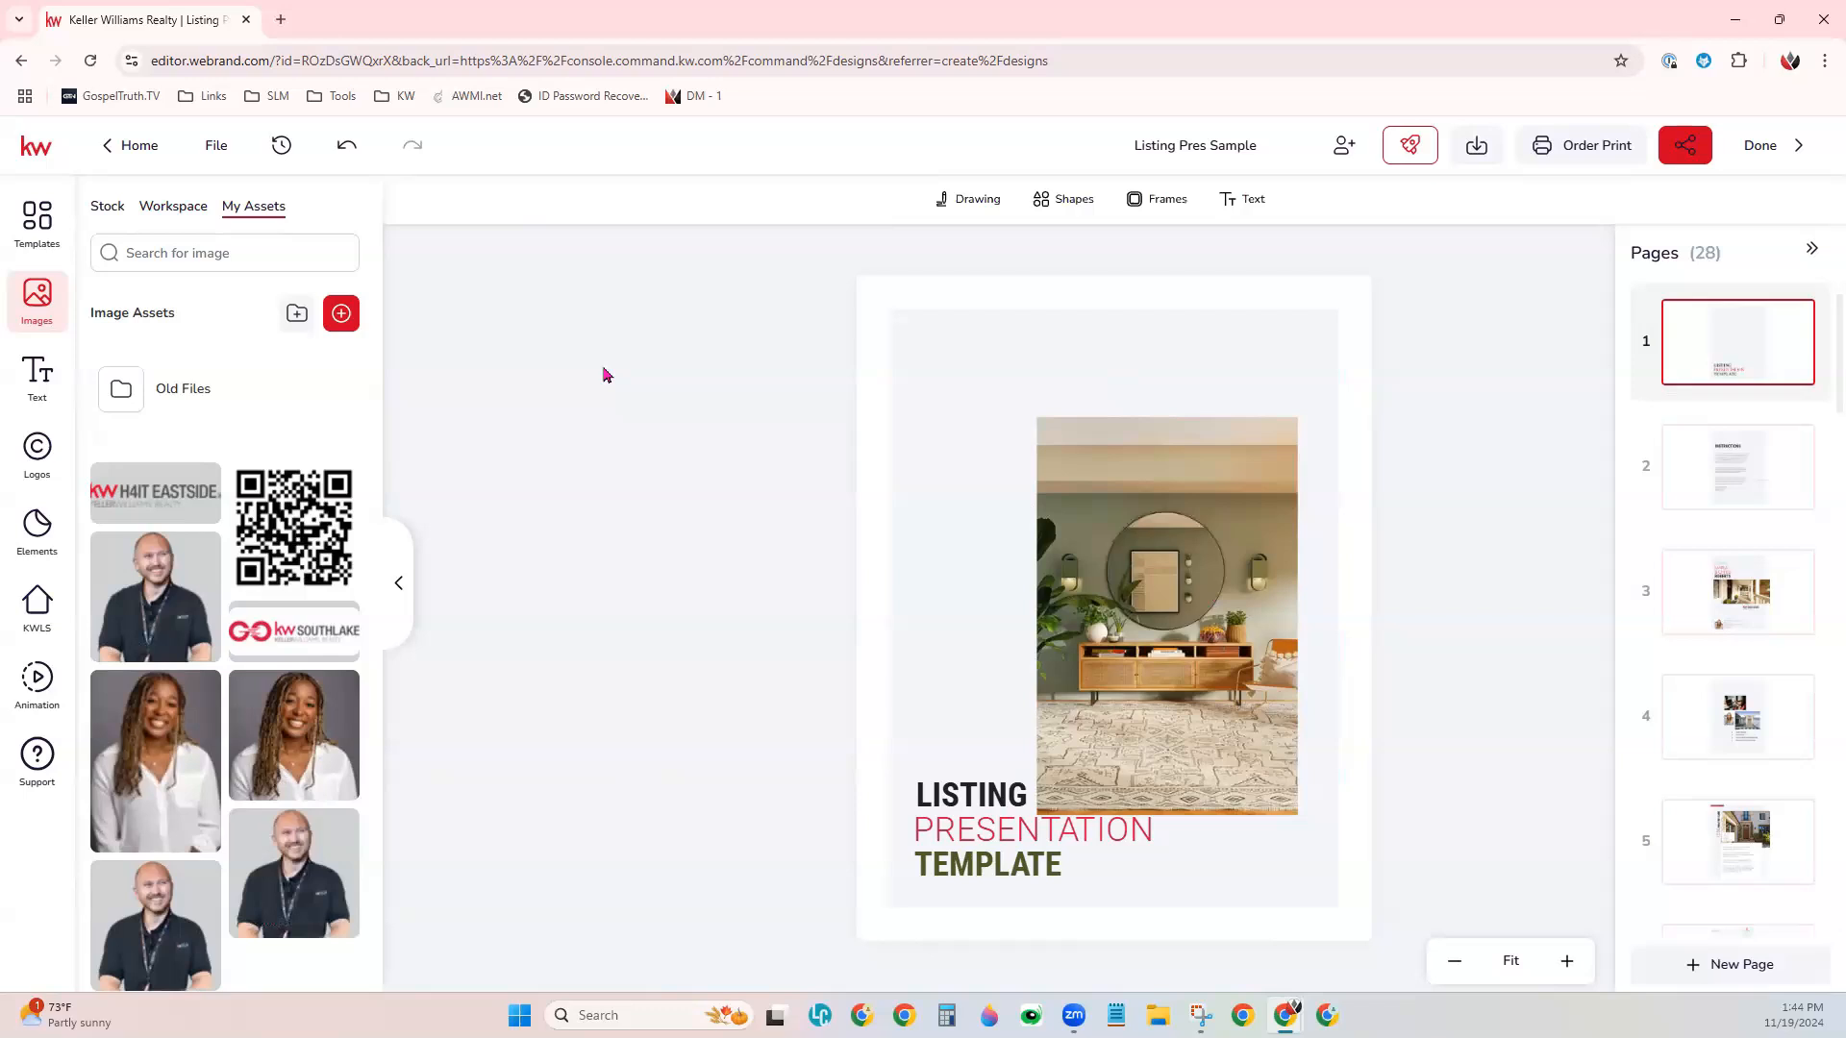
click(1169, 204)
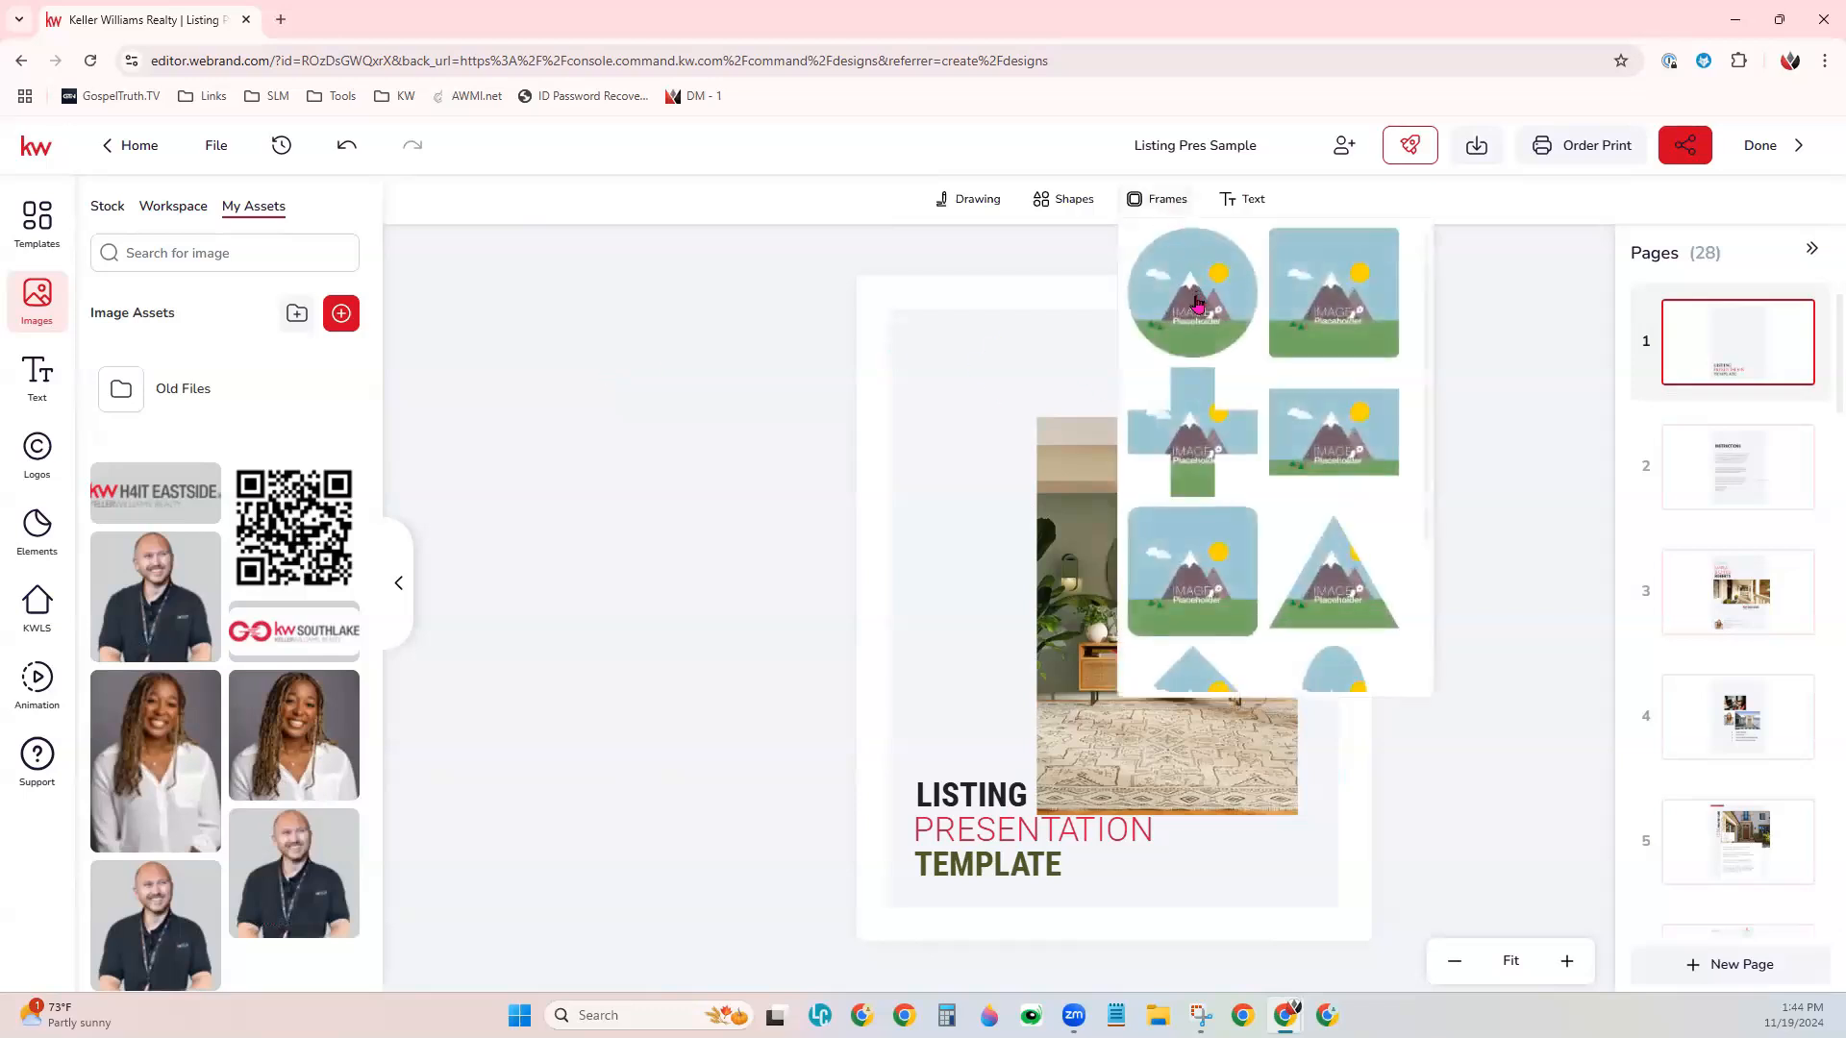
click(1197, 304)
drag(1016, 611, 1219, 833)
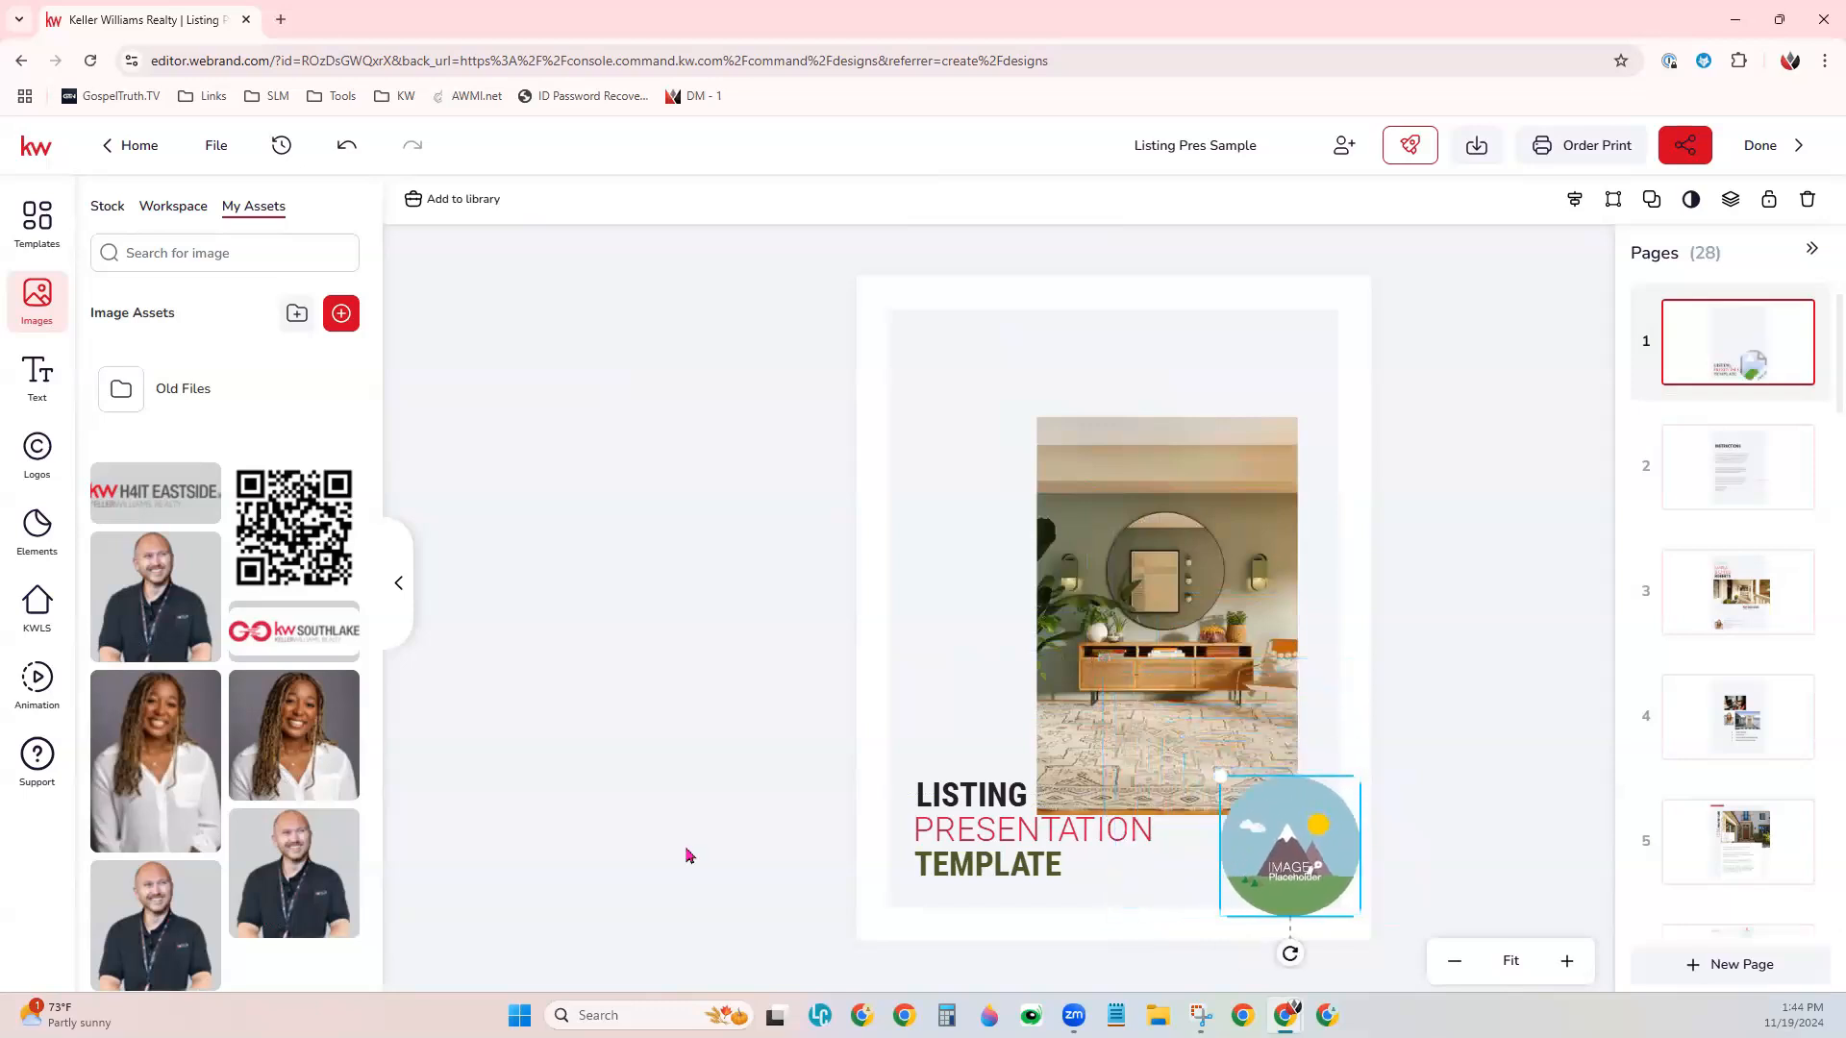
- Fill the cover's circular frame with the agent photo from the personal assets, deleting the full-size copy placed on the page
click(201, 554)
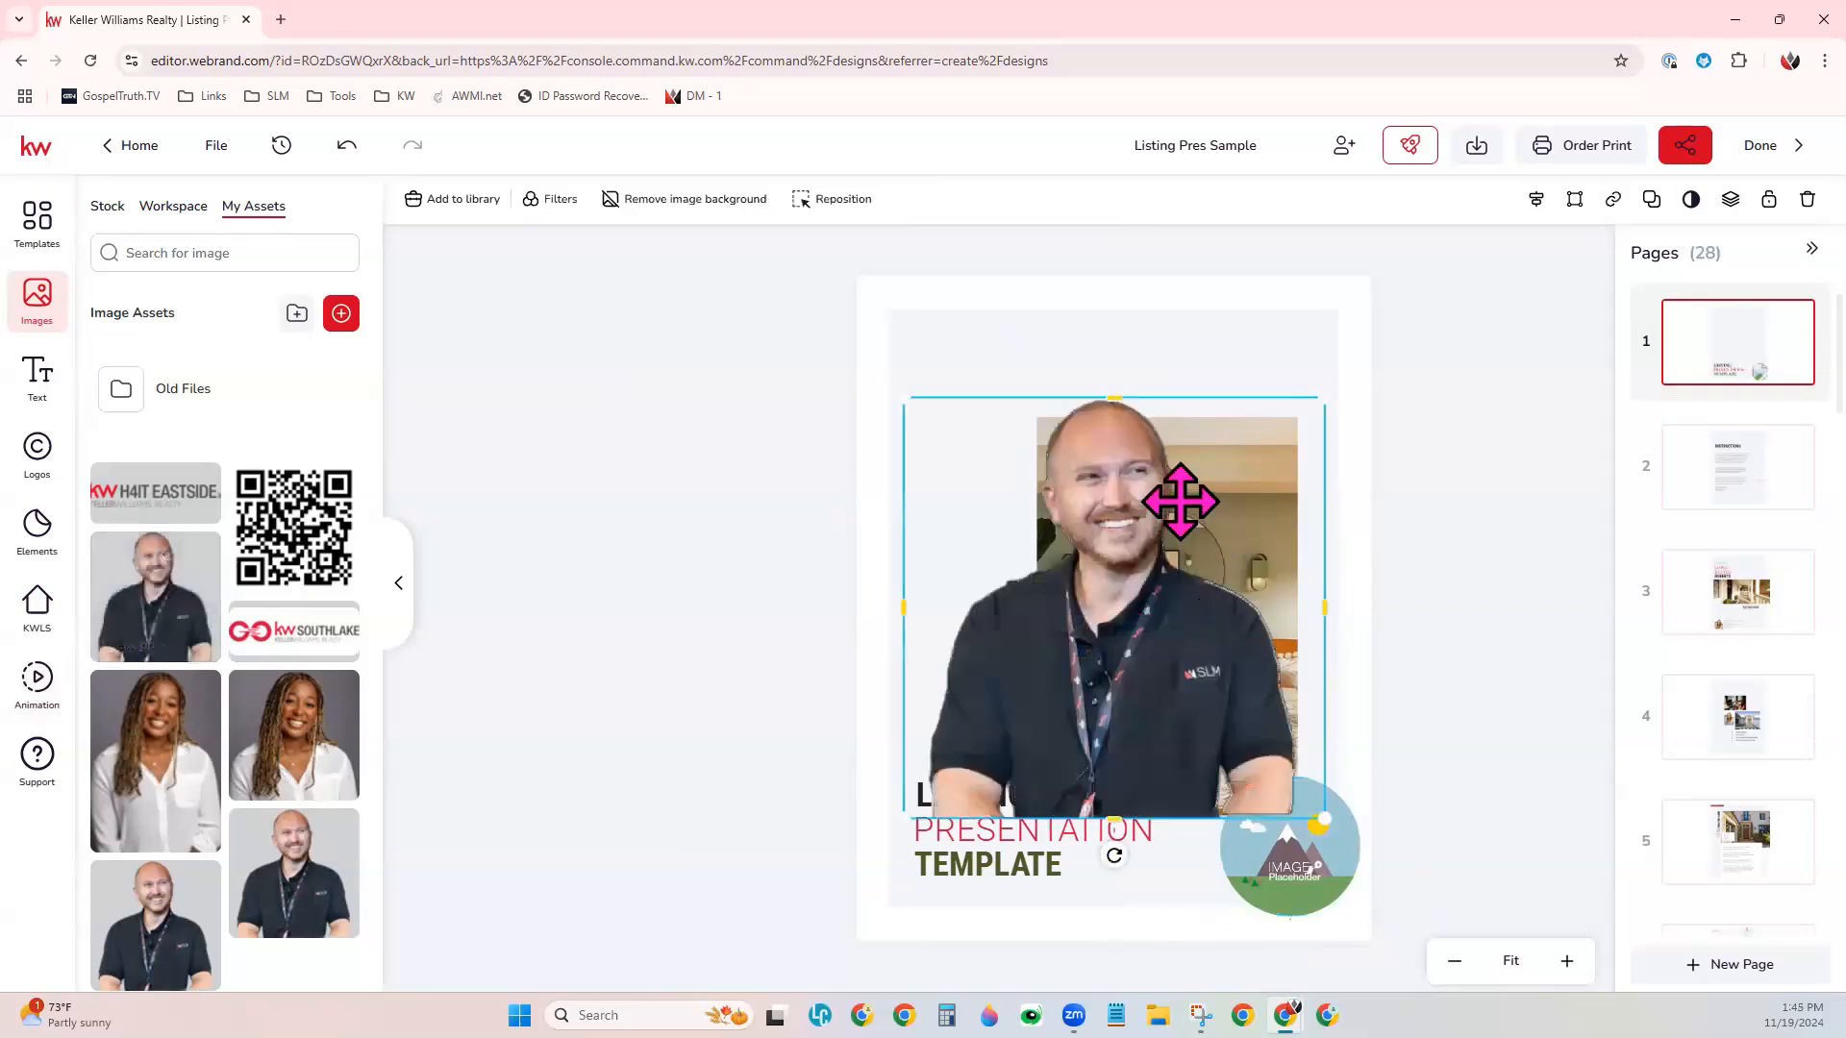
key(Delete)
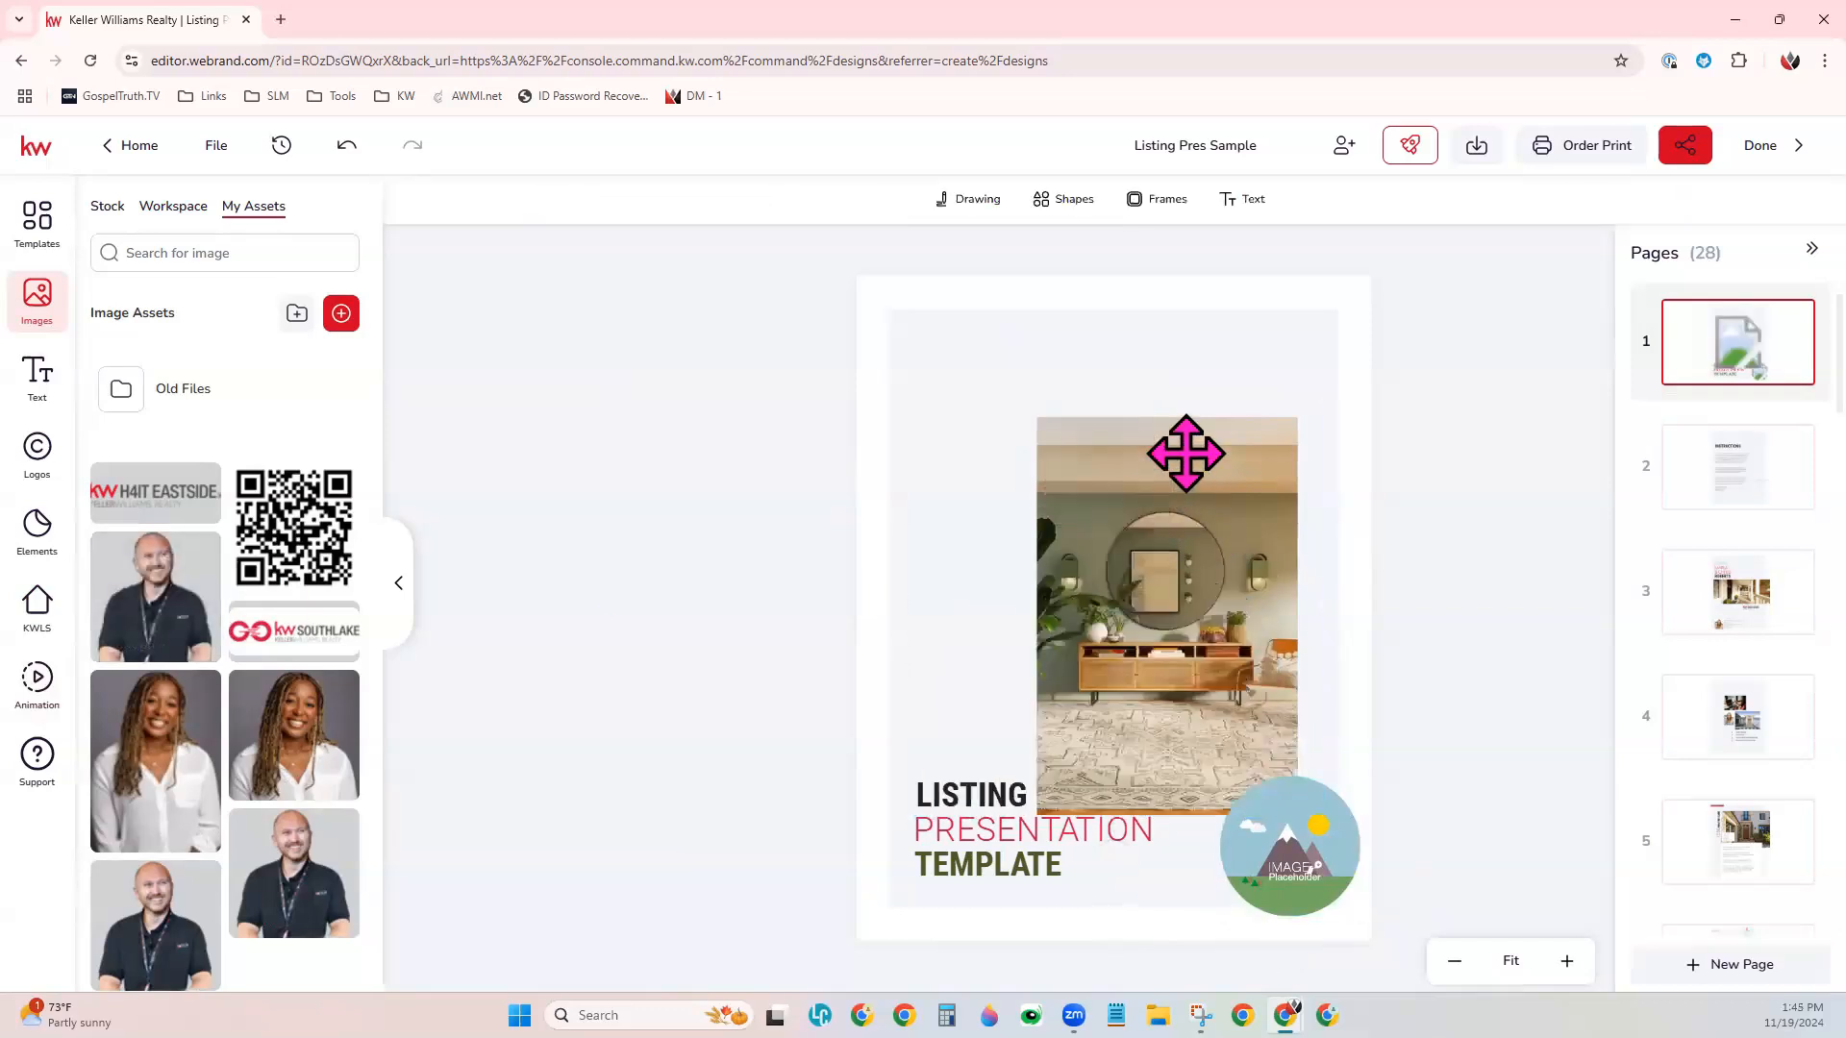
click(1287, 856)
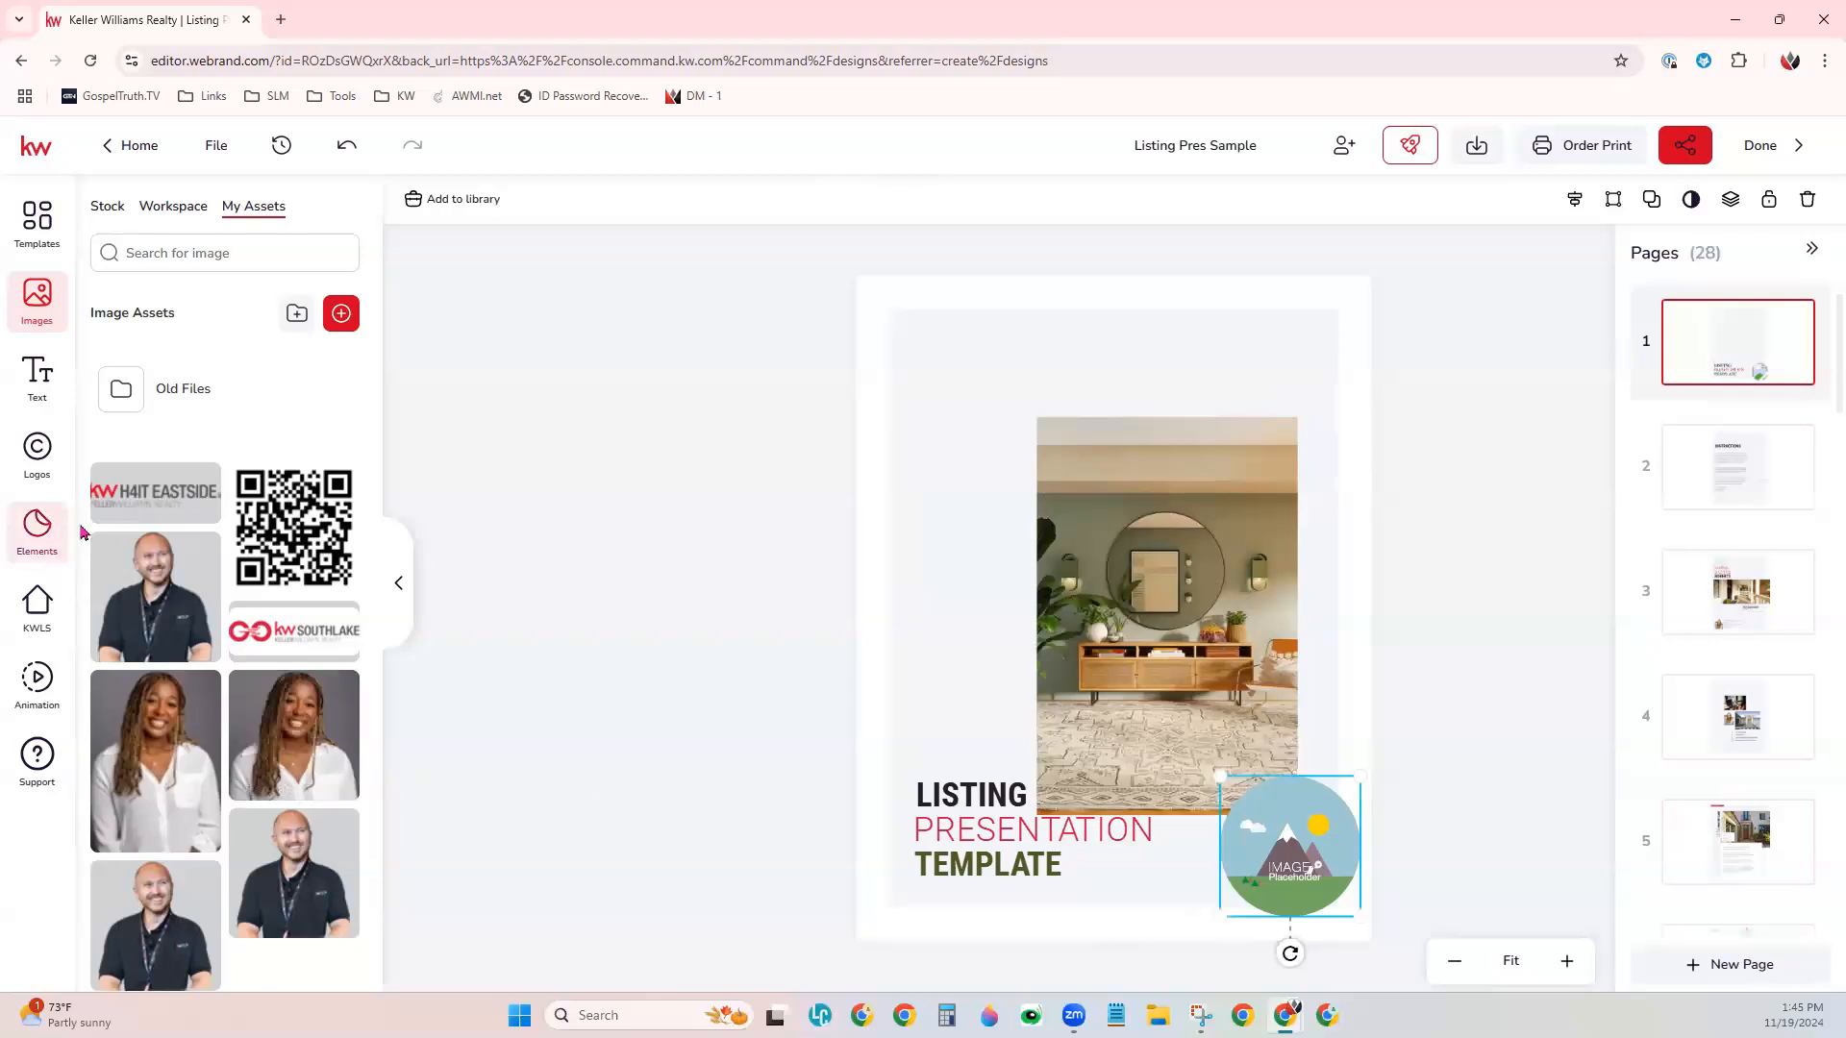
click(203, 588)
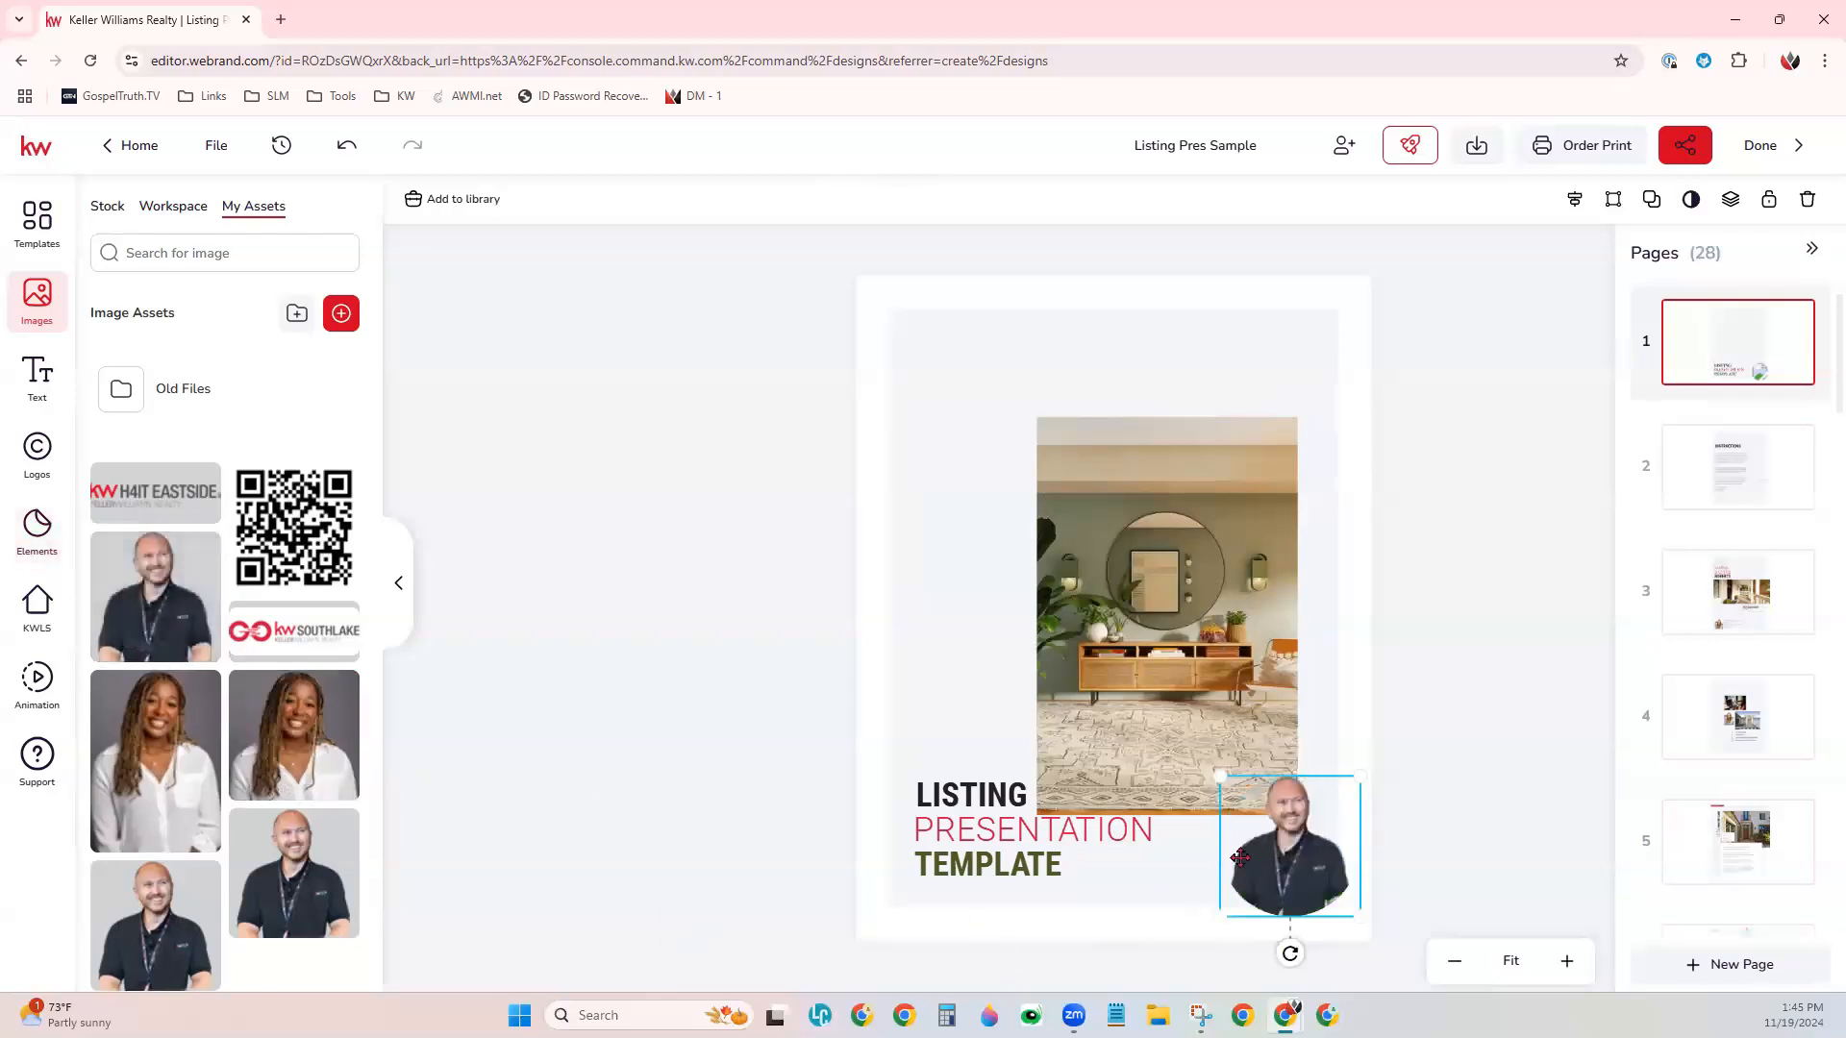
click(861, 508)
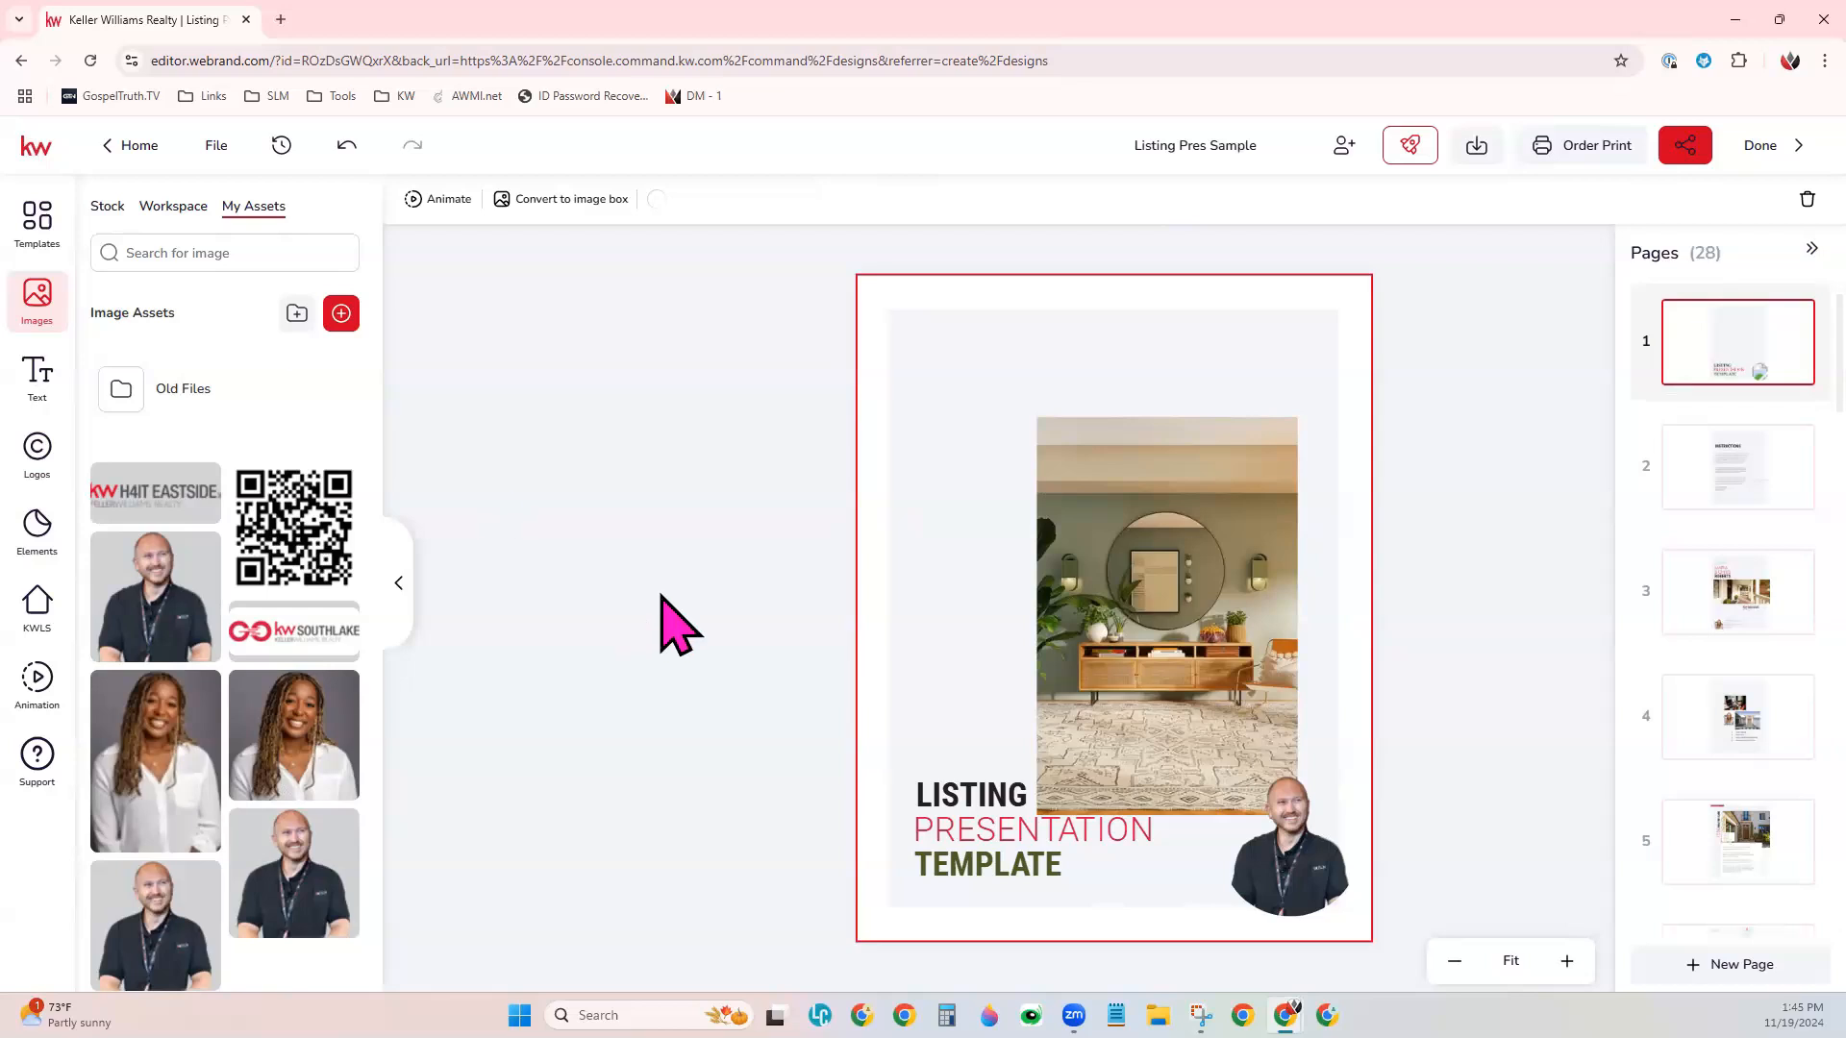
- On page 3, search the KW listings by street address, select the second result and examine its listing details
click(1769, 618)
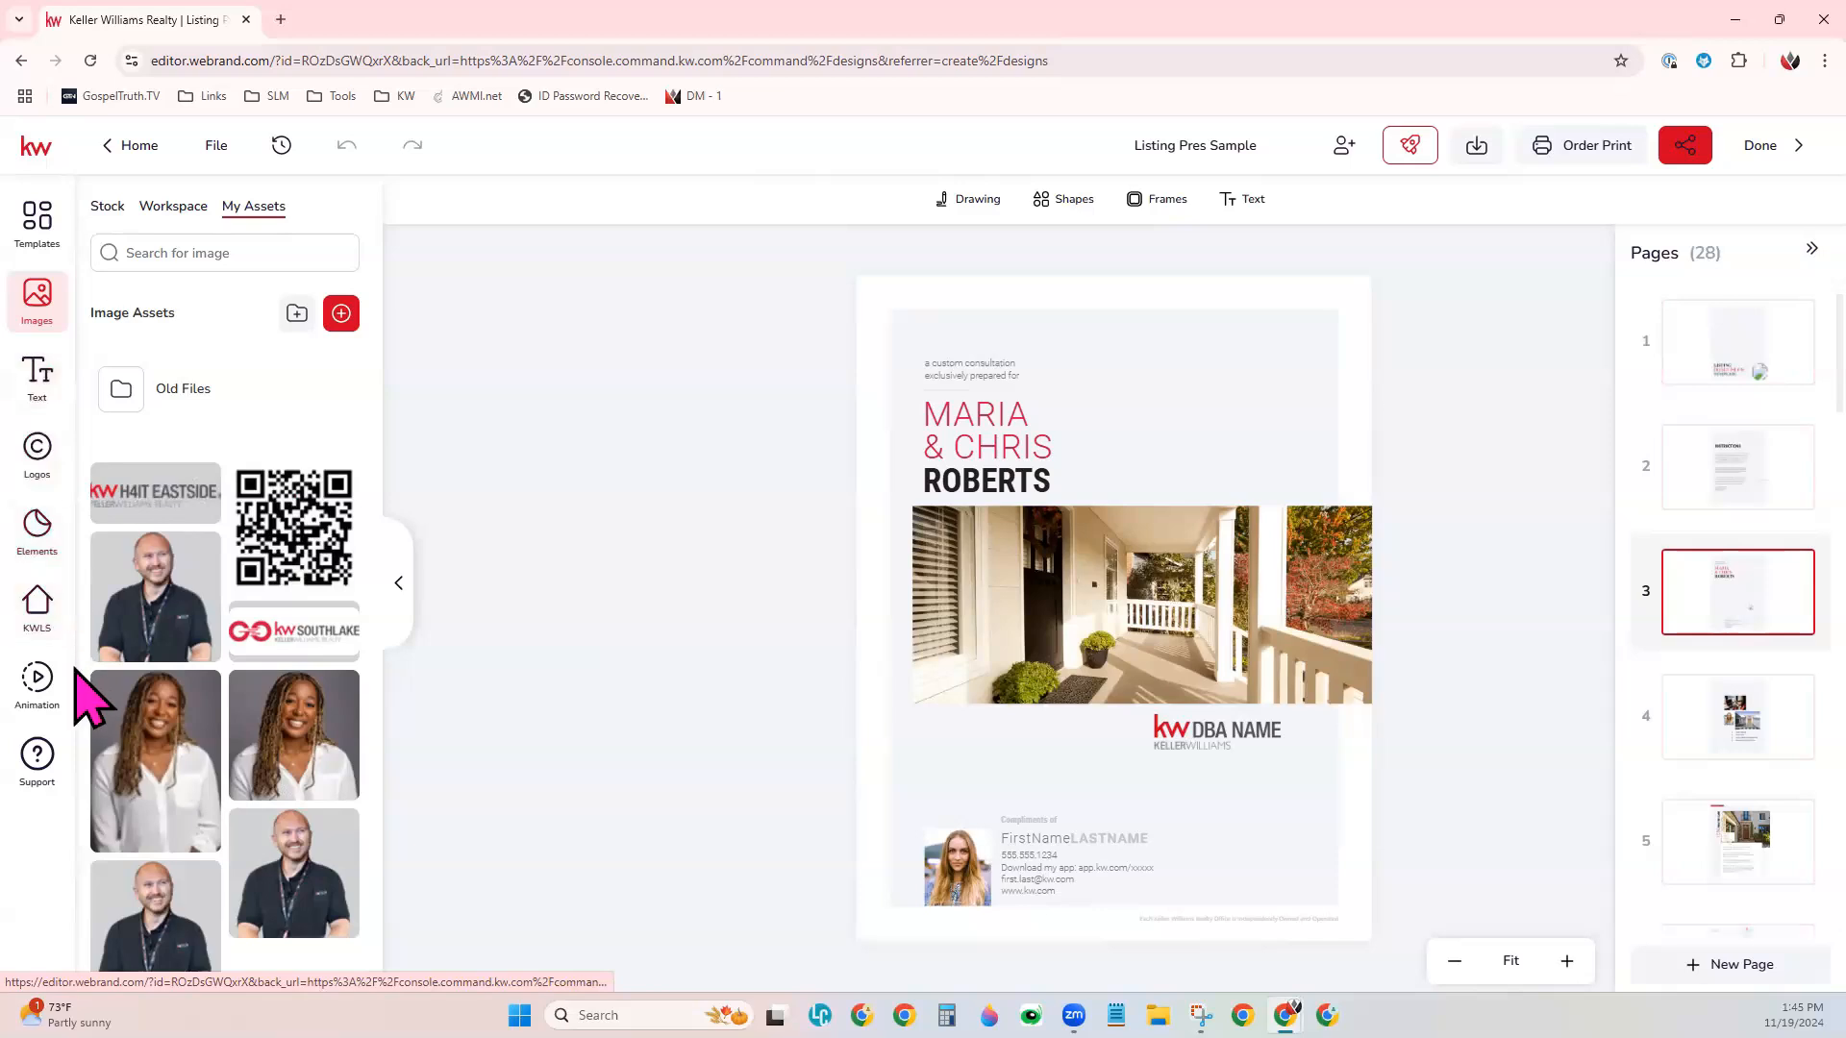
click(39, 602)
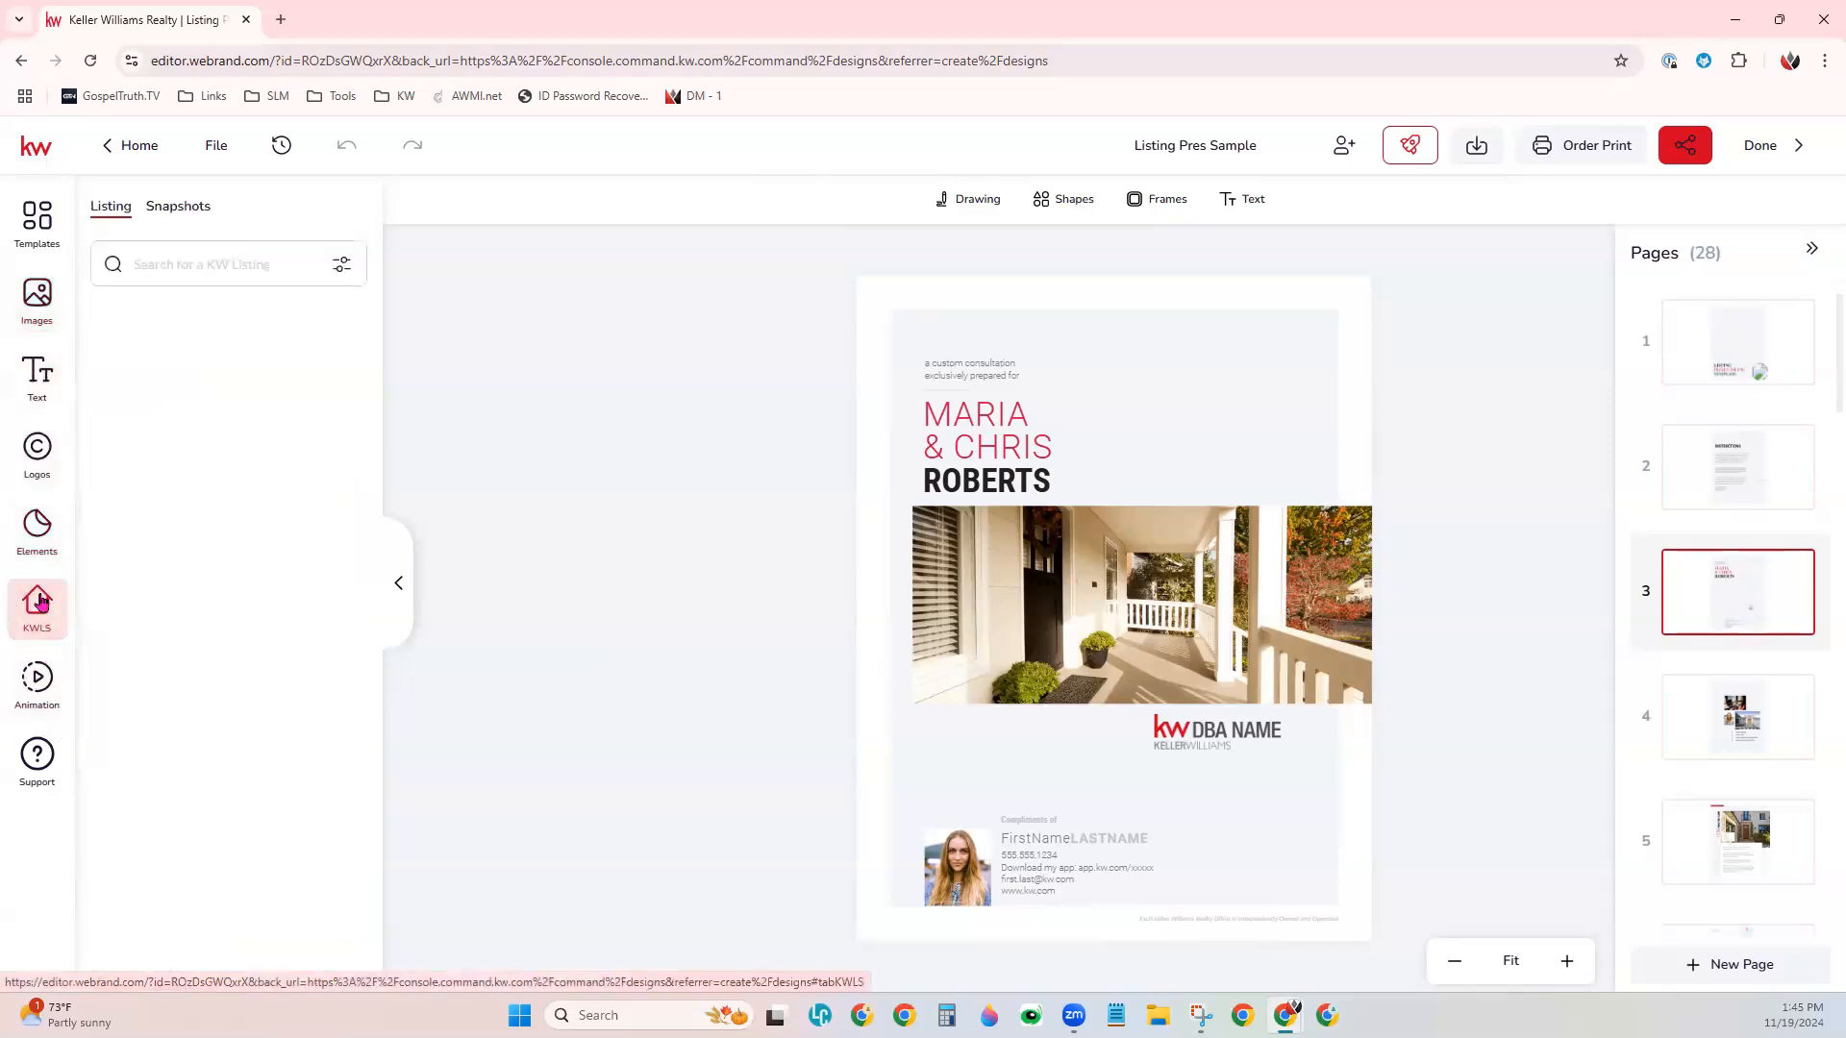
click(213, 265)
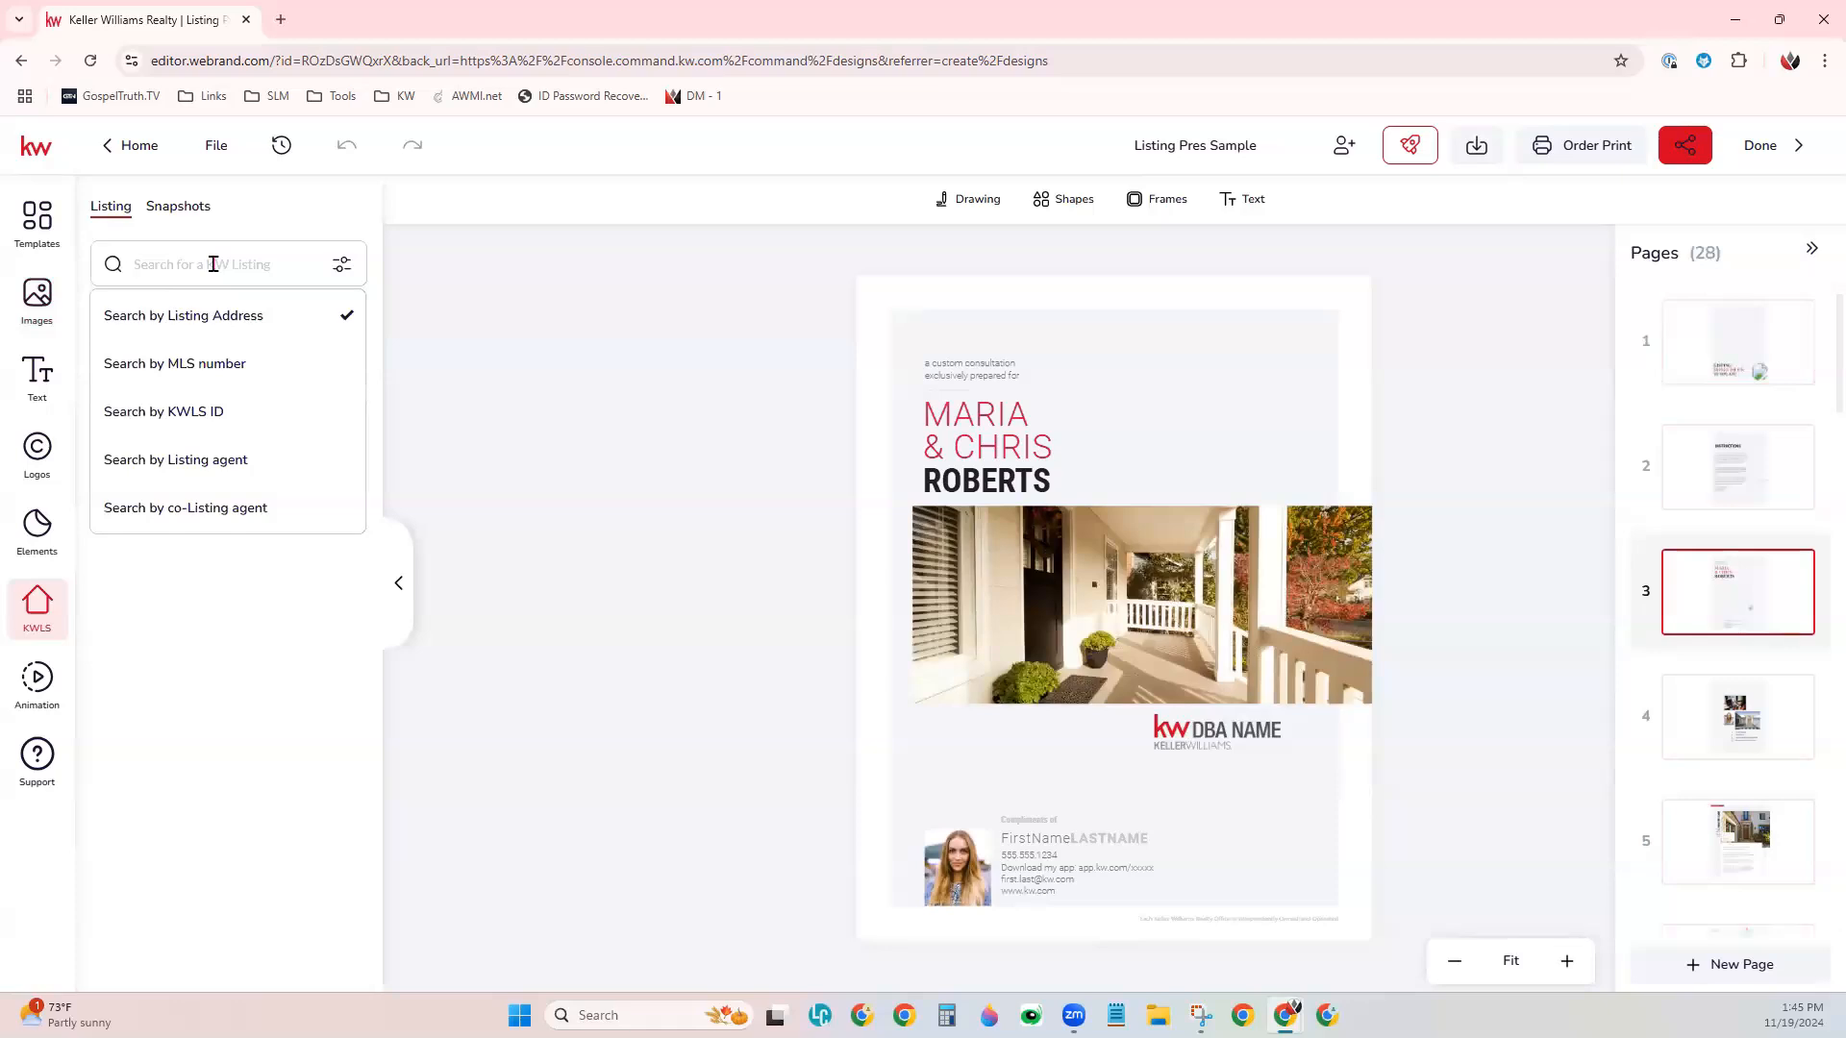
text(123 Main)
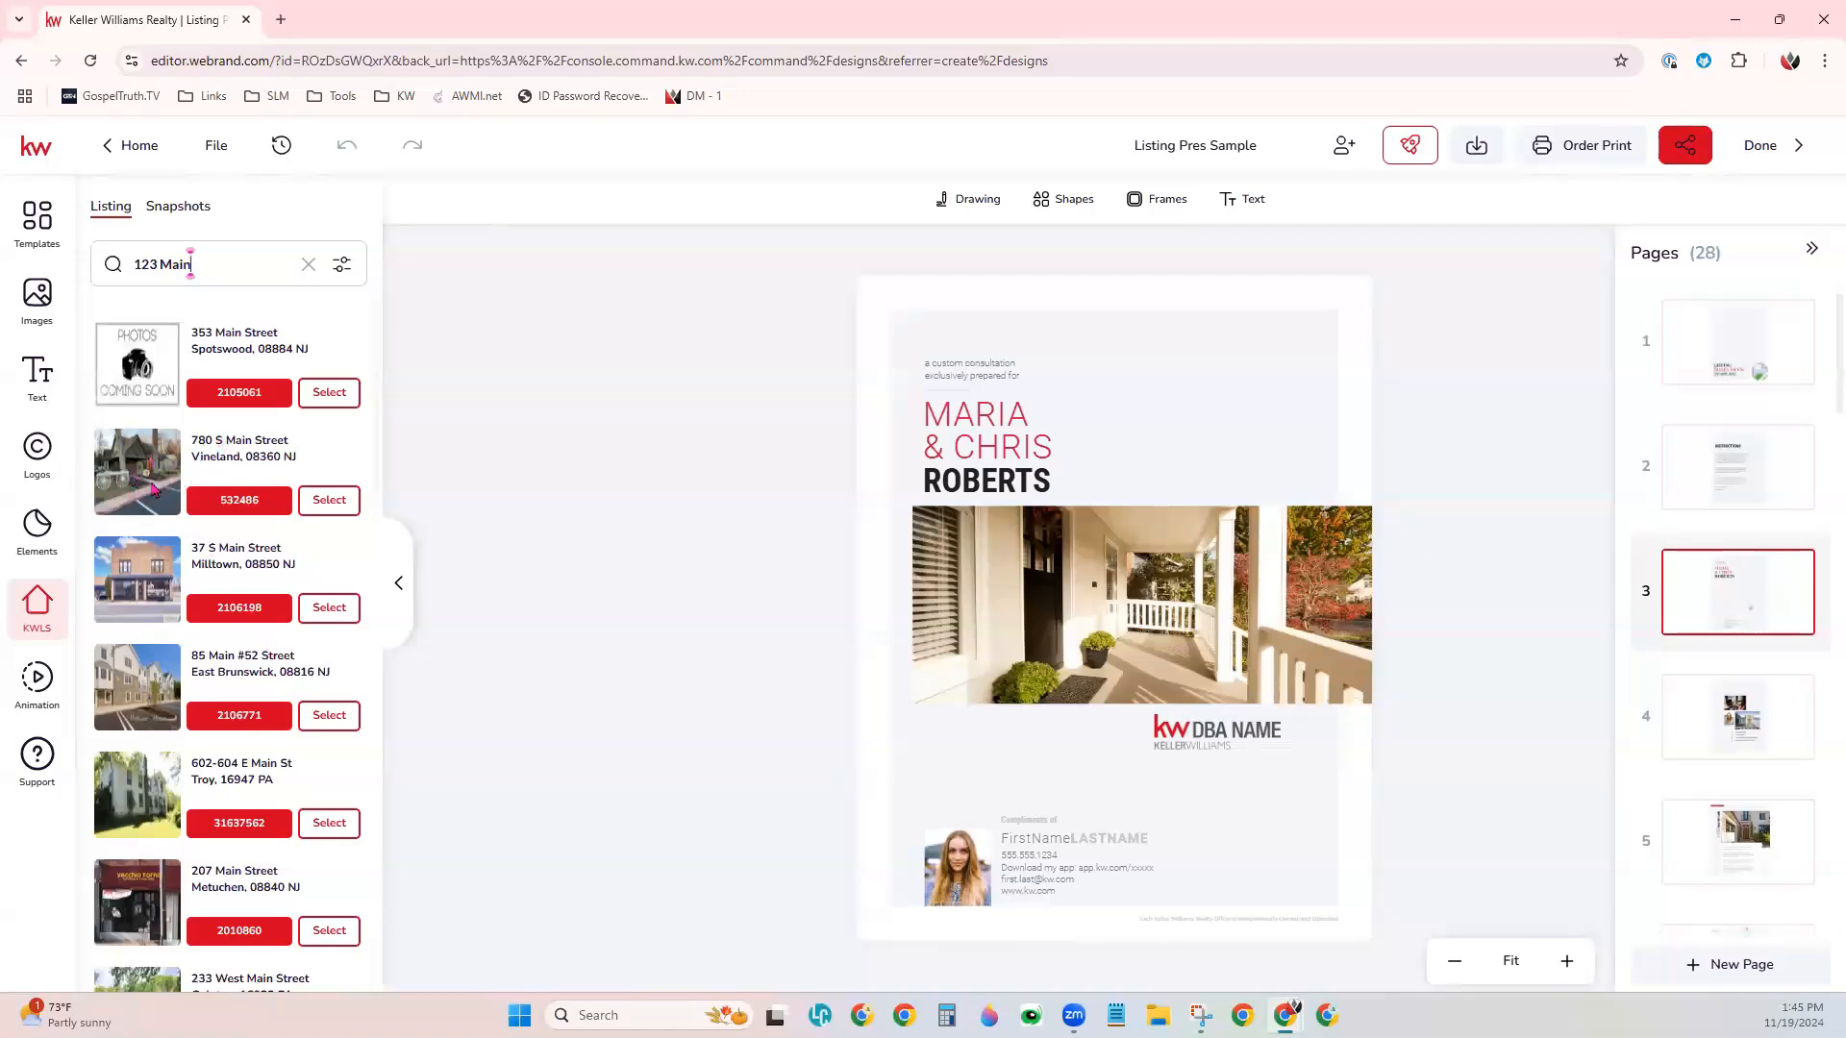
click(327, 500)
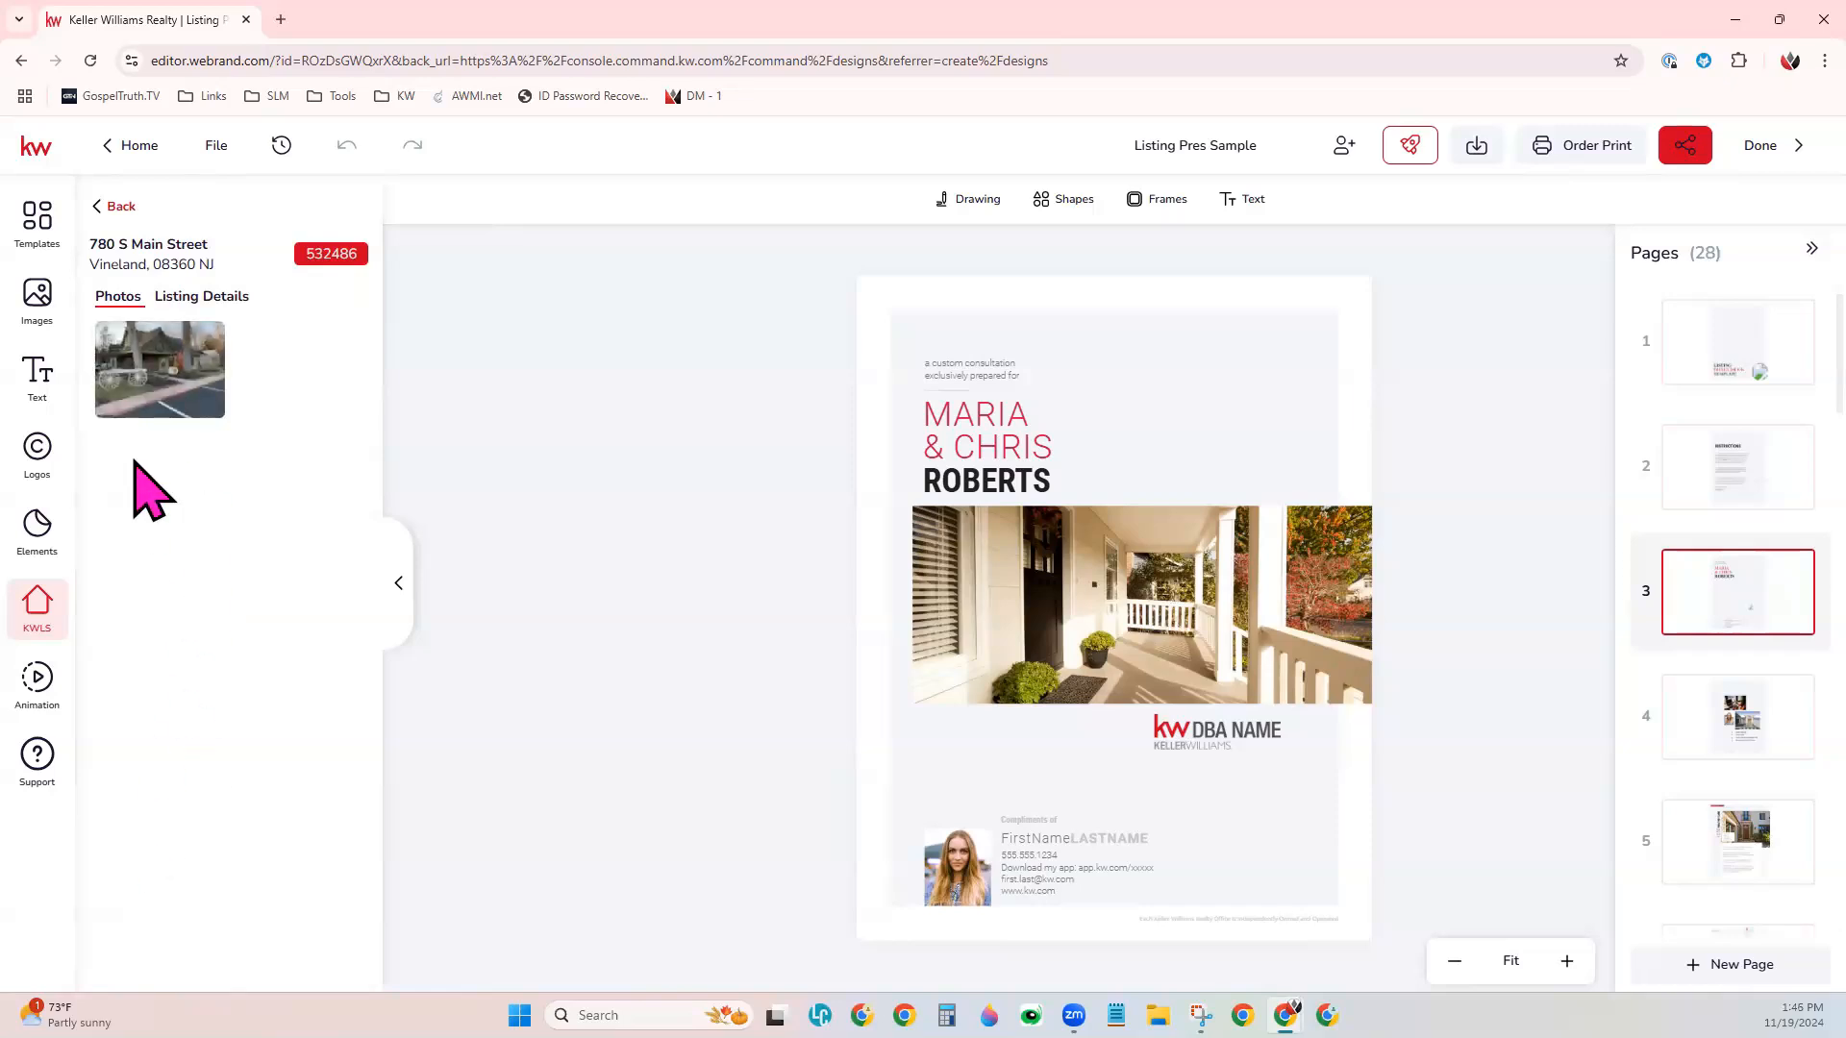
click(222, 296)
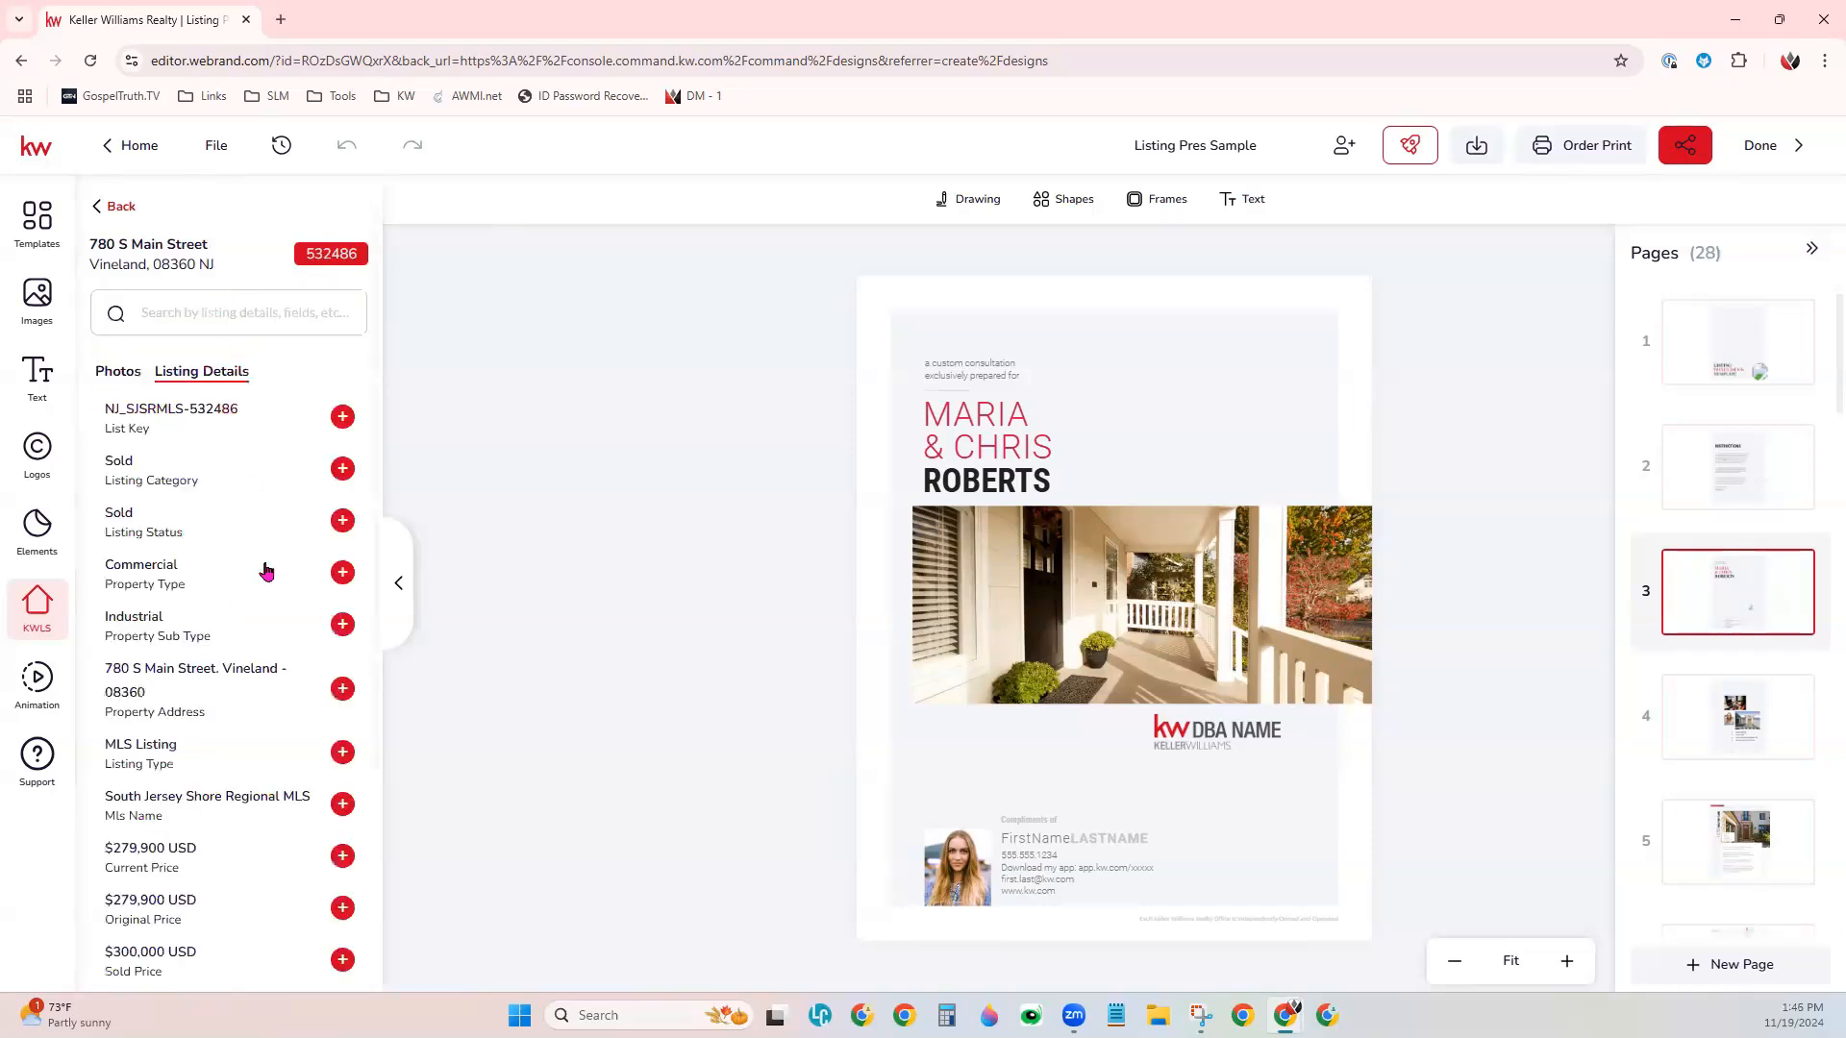
scroll(252, 909, down, 1)
scroll(255, 909, down, 3)
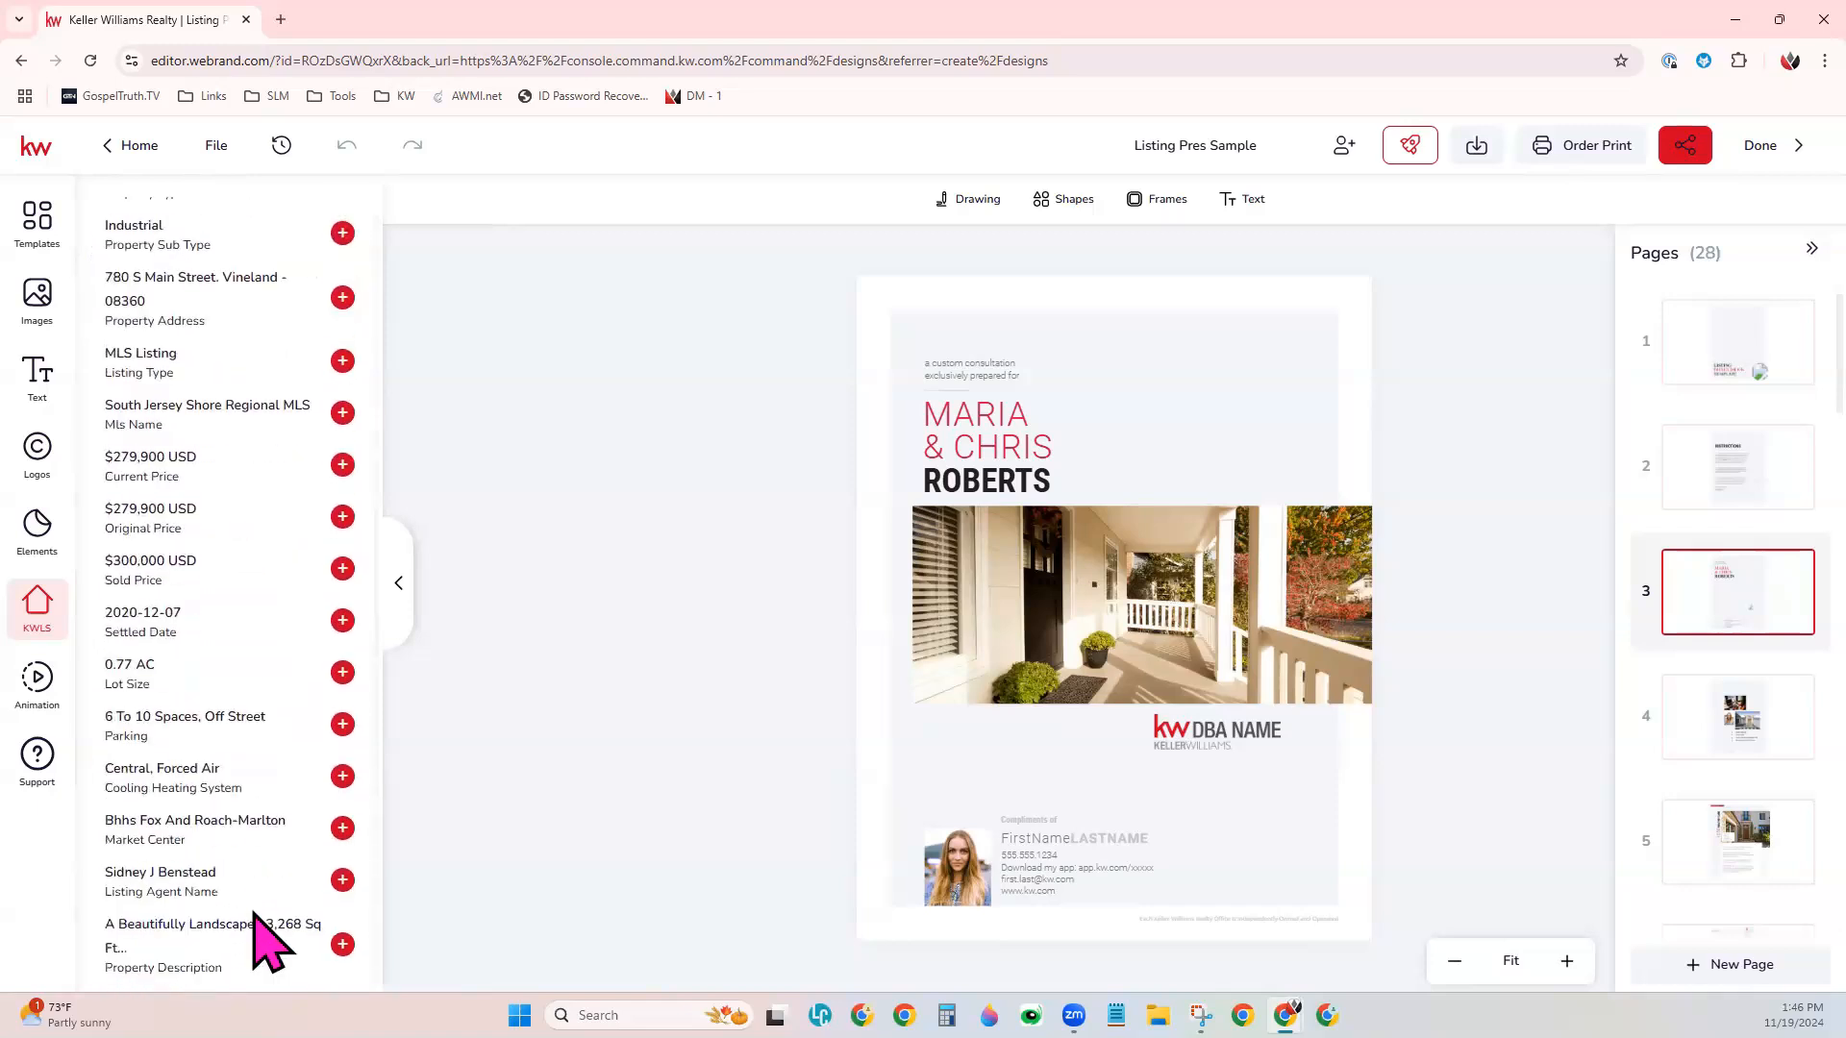
scroll(255, 947, up, 5)
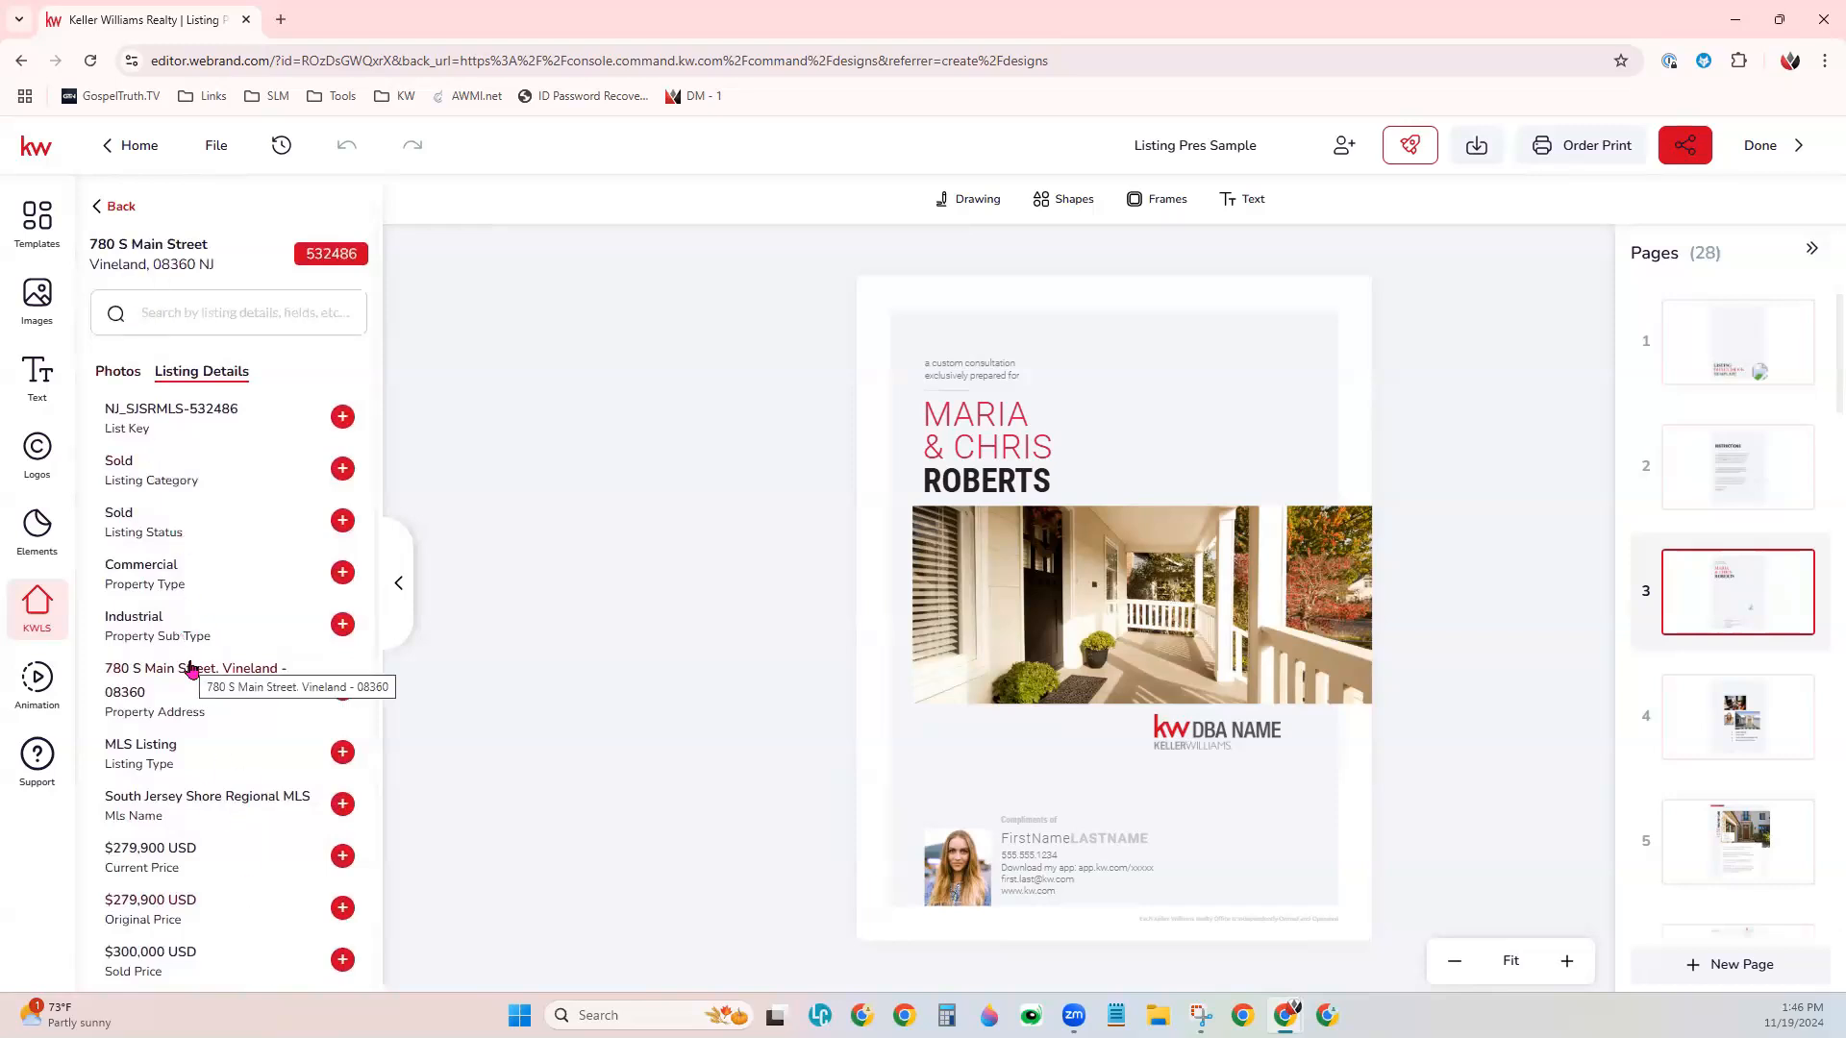
- Replace page 3's porch photo with the listing's photo and adjust its crop to show the upper part of the house
click(116, 371)
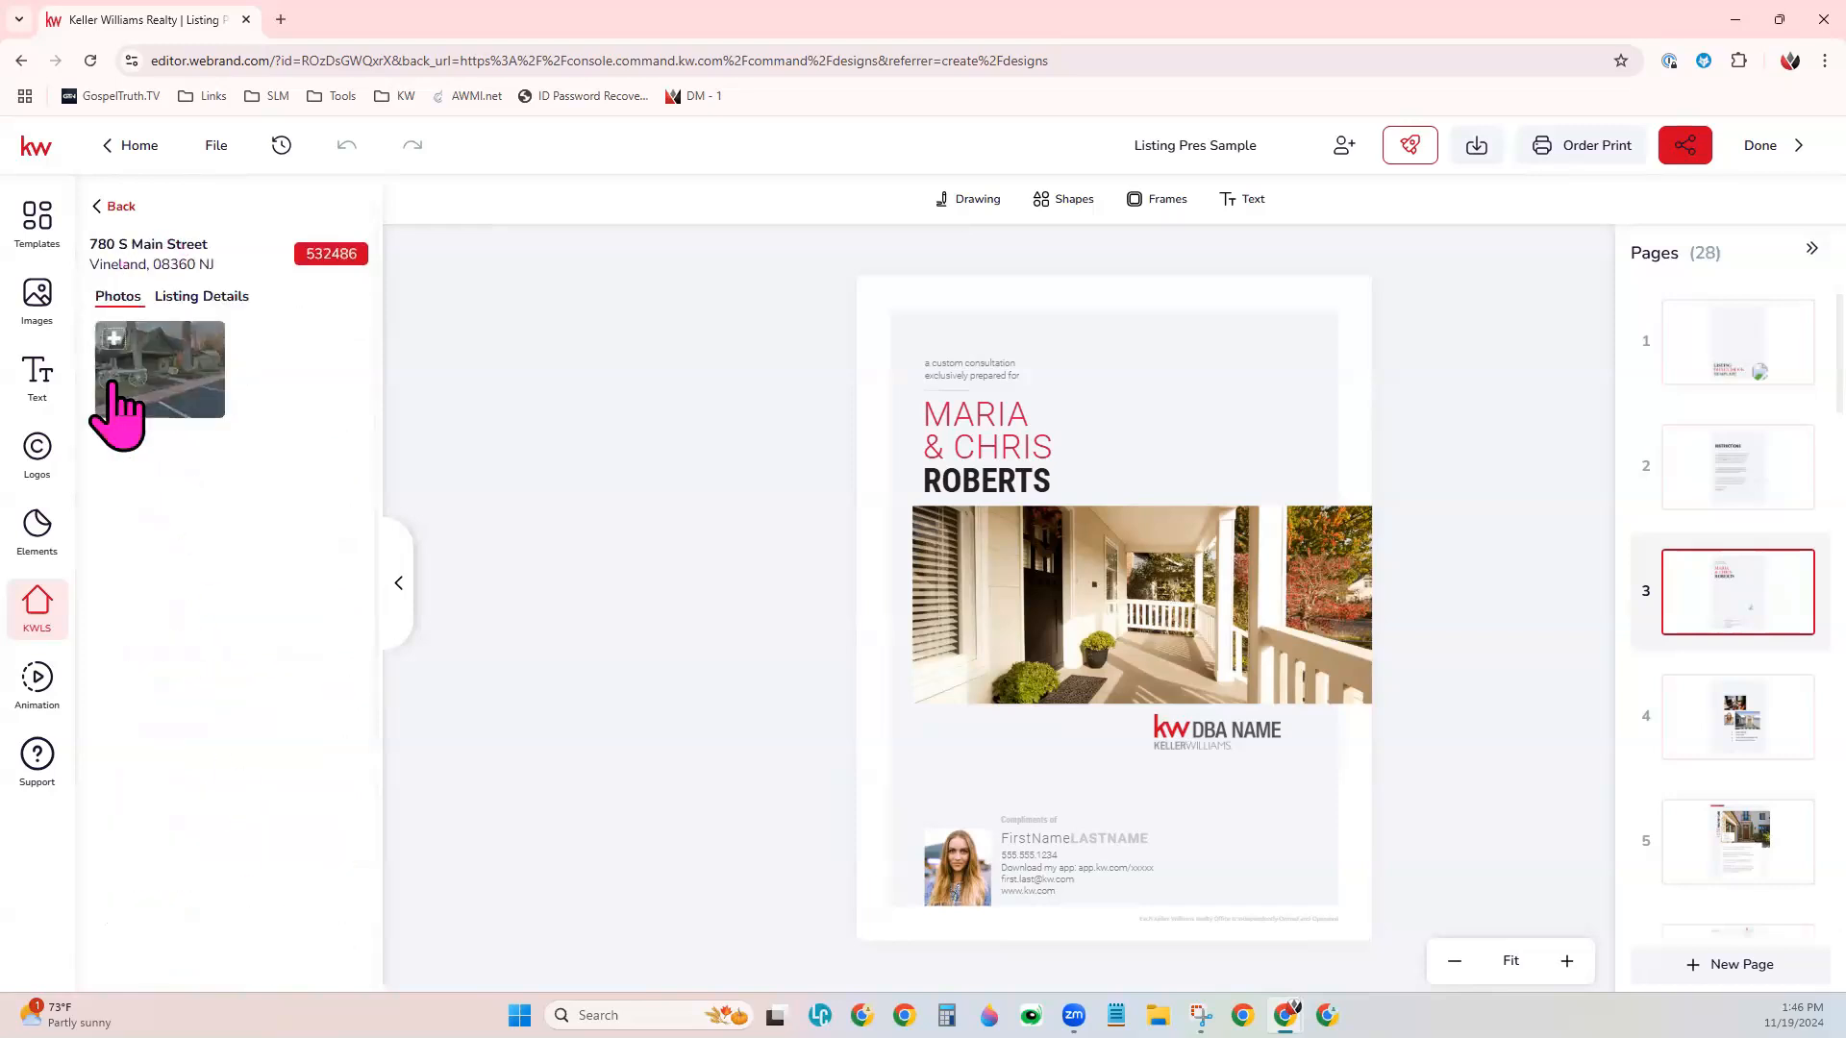
click(1051, 590)
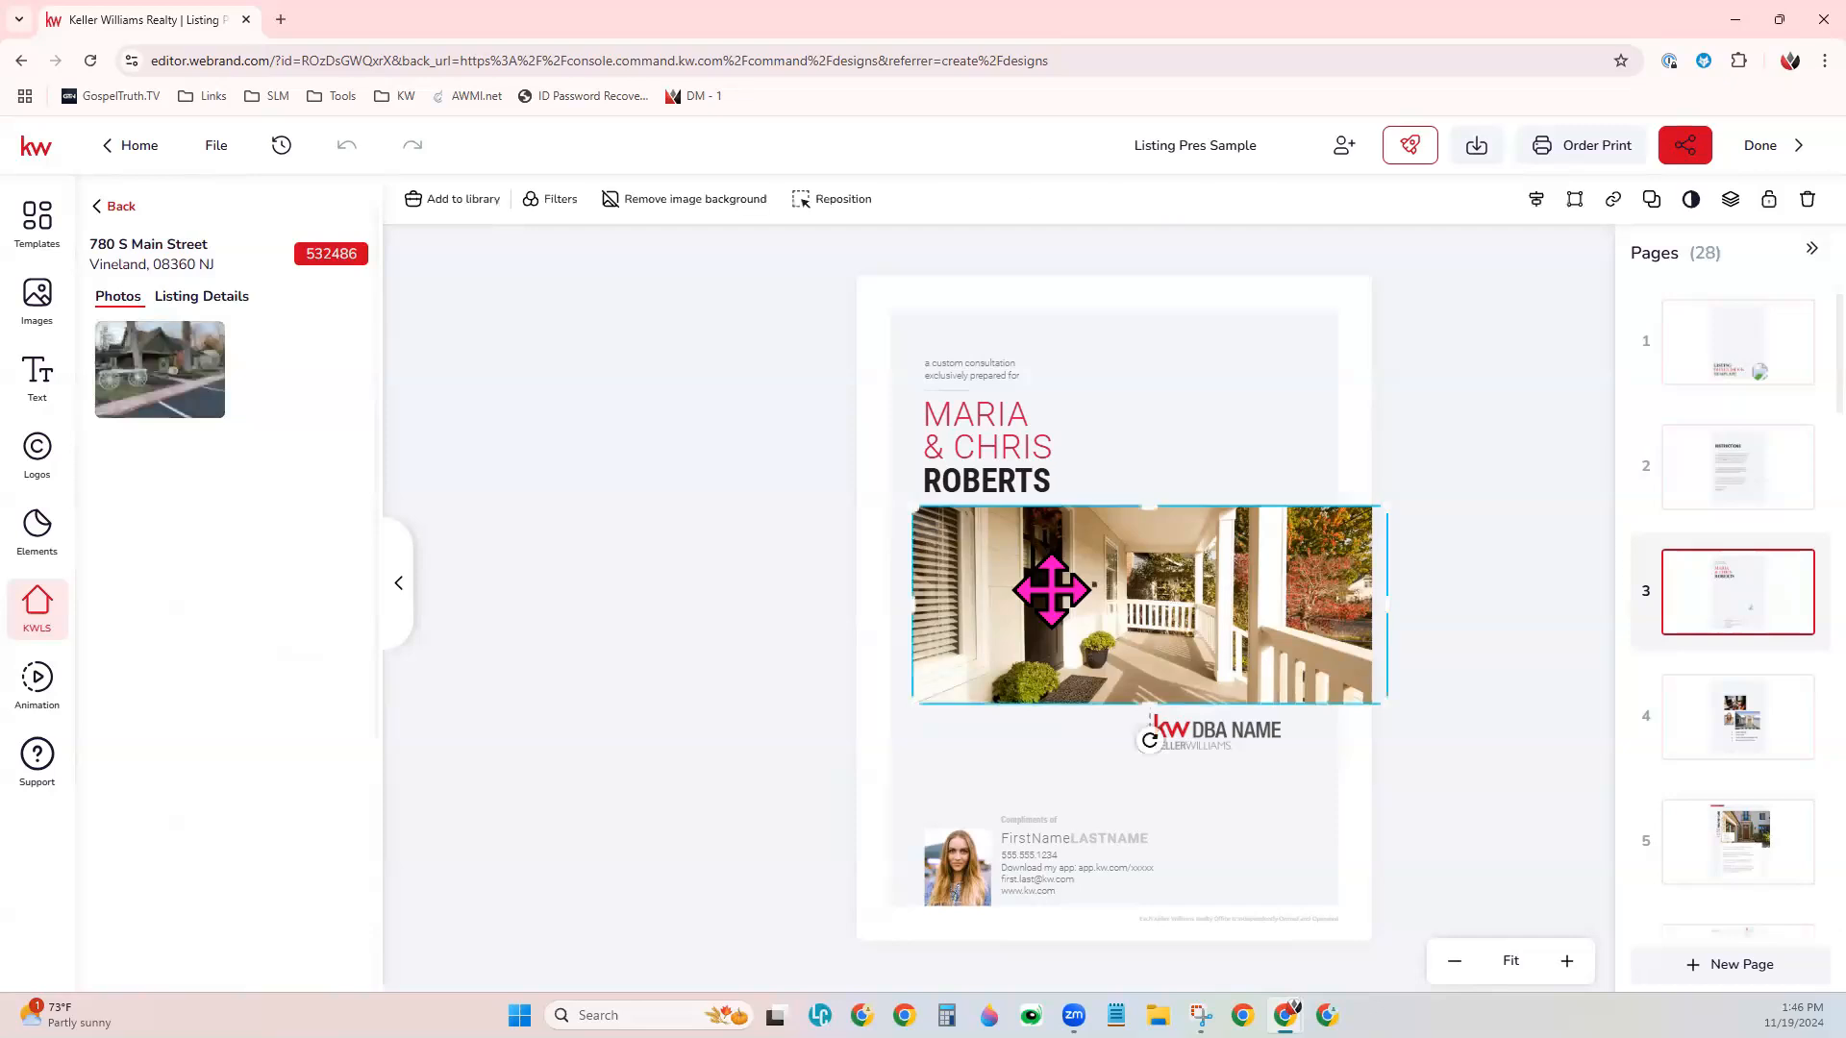
mouse_move(183, 362)
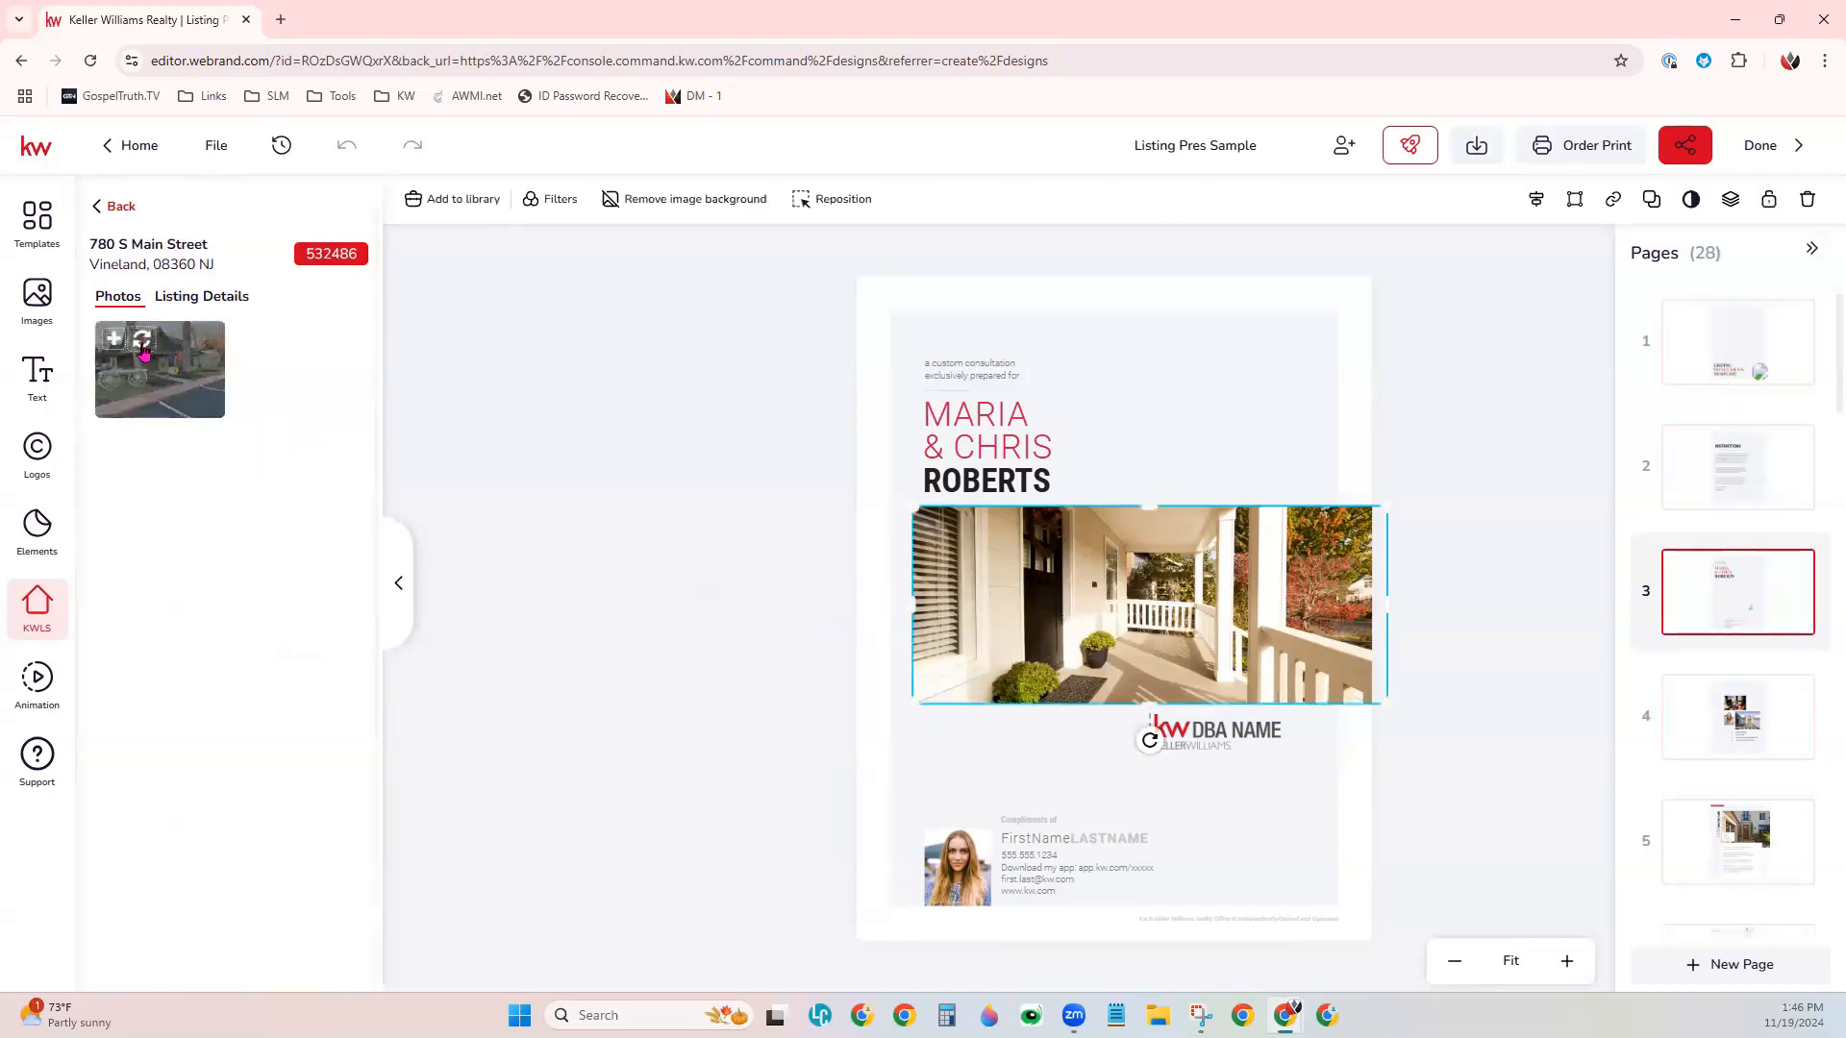
click(143, 344)
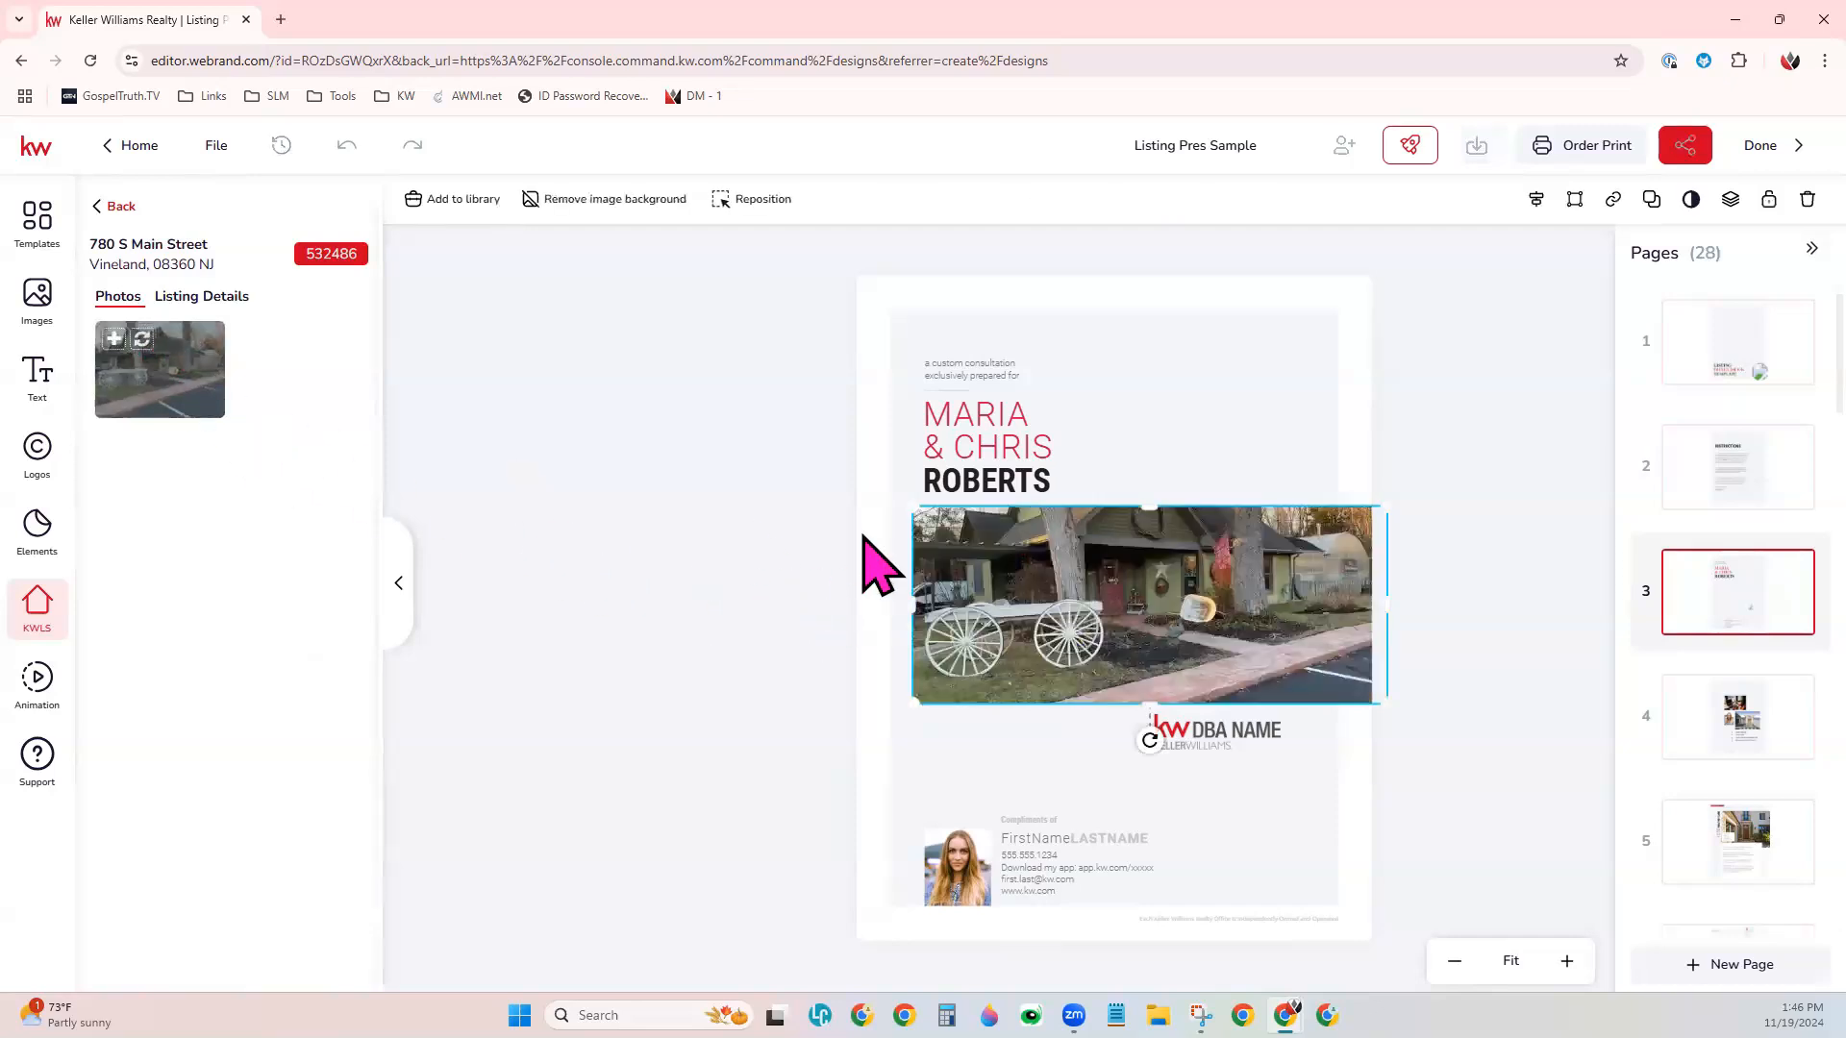
drag(1151, 509, 1179, 424)
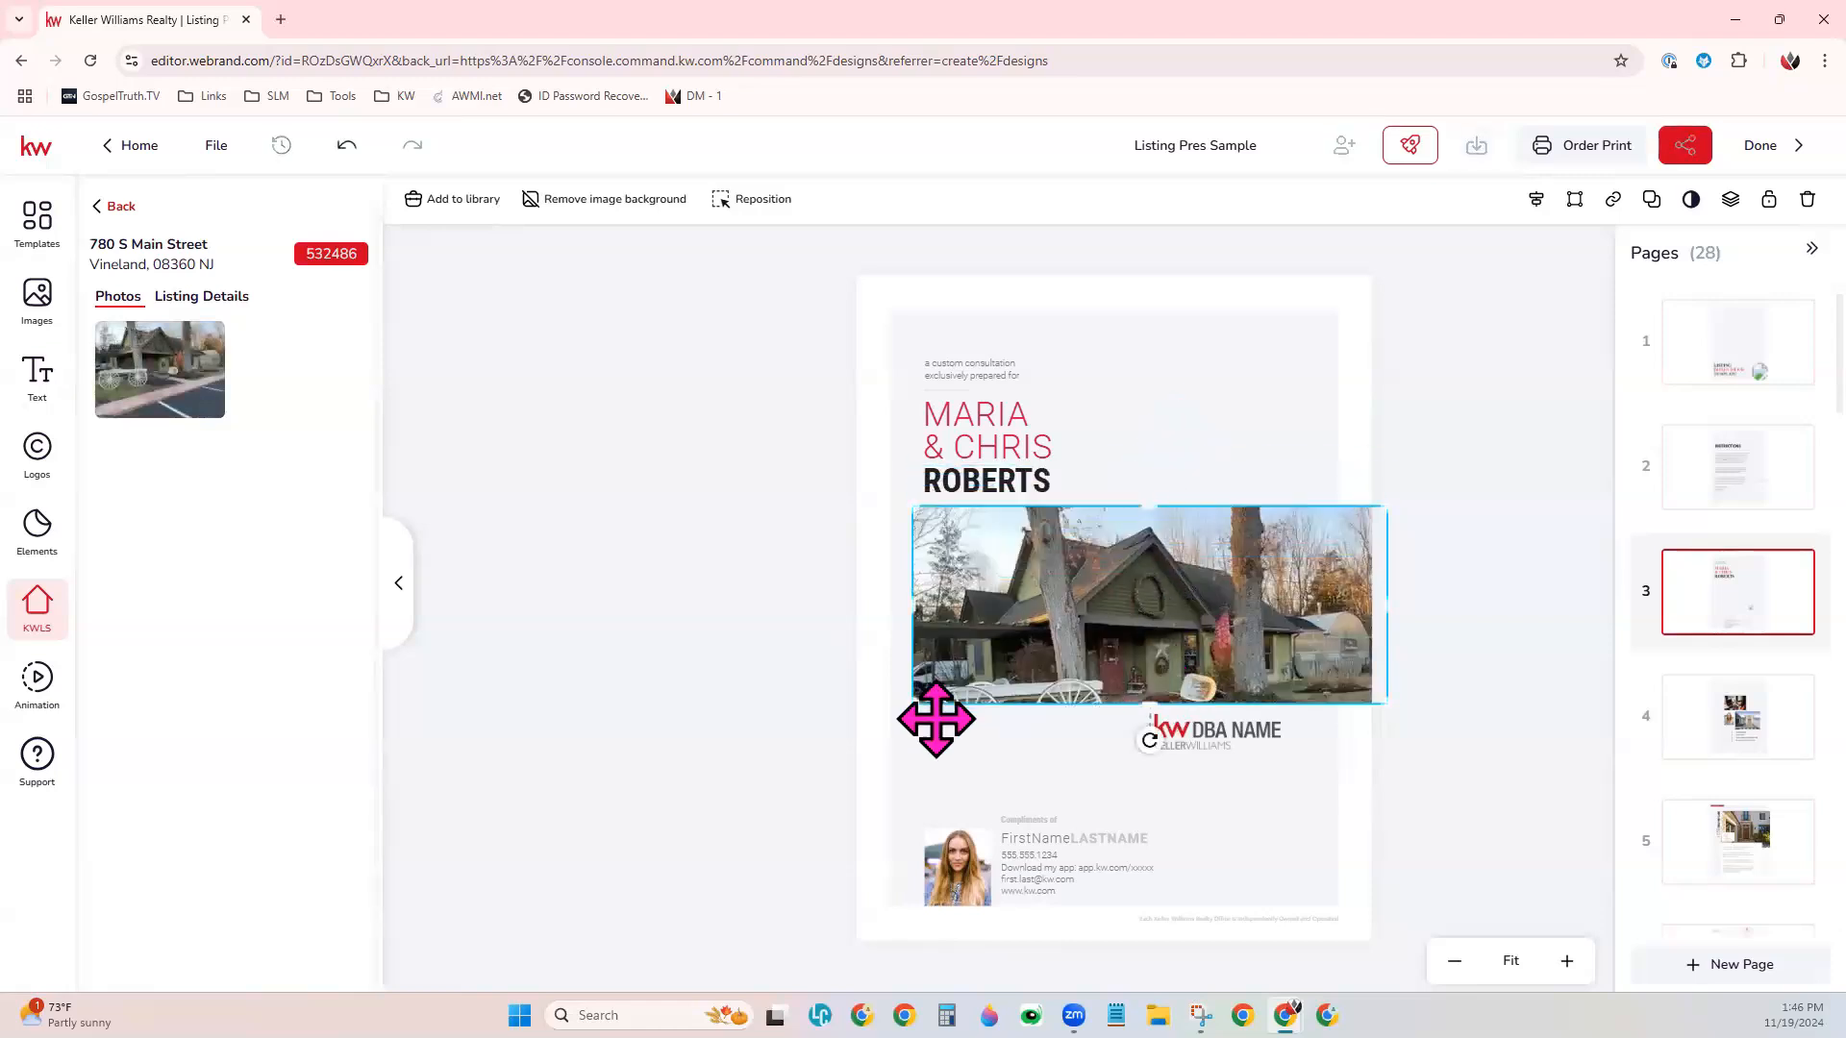
- Move page 3's logo to the lower-right corner and resize the listing photo to span the grey background's width, extending down to the contact block
click(1162, 733)
drag(1206, 768, 1253, 890)
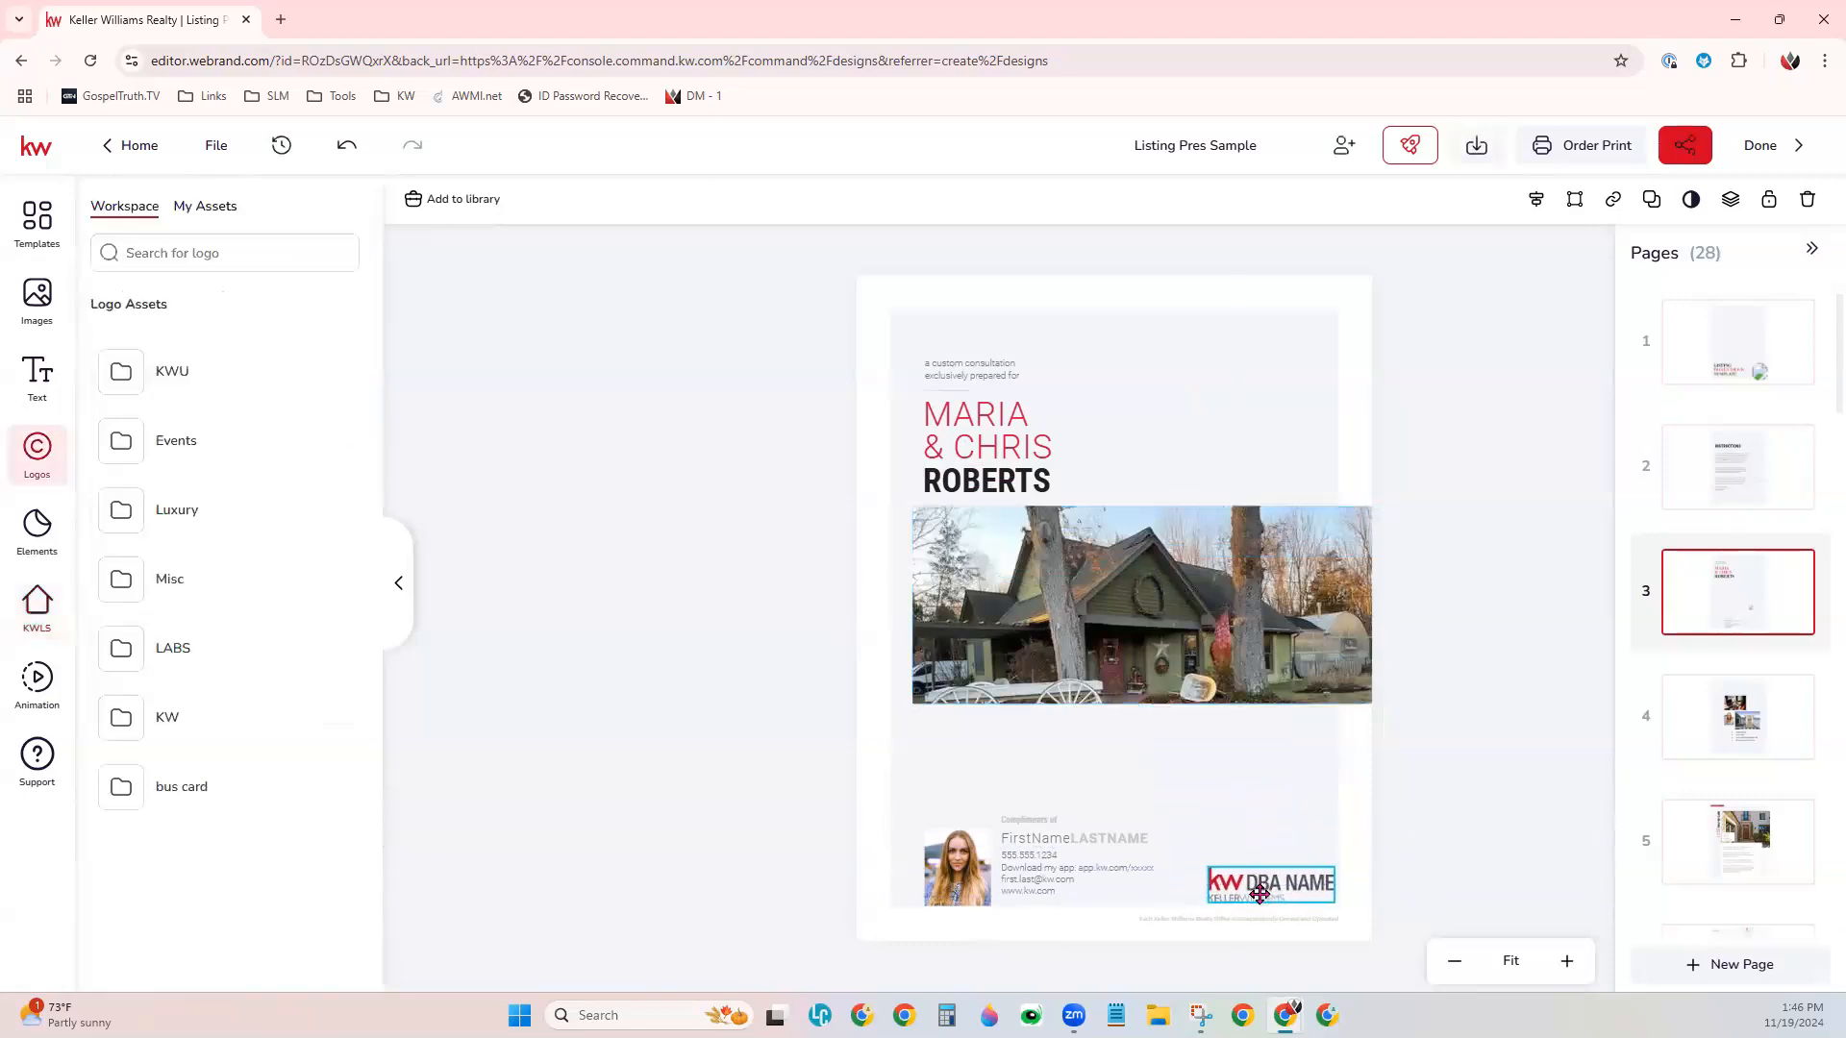
click(1155, 701)
drag(1155, 701, 1158, 796)
drag(1385, 650, 1344, 652)
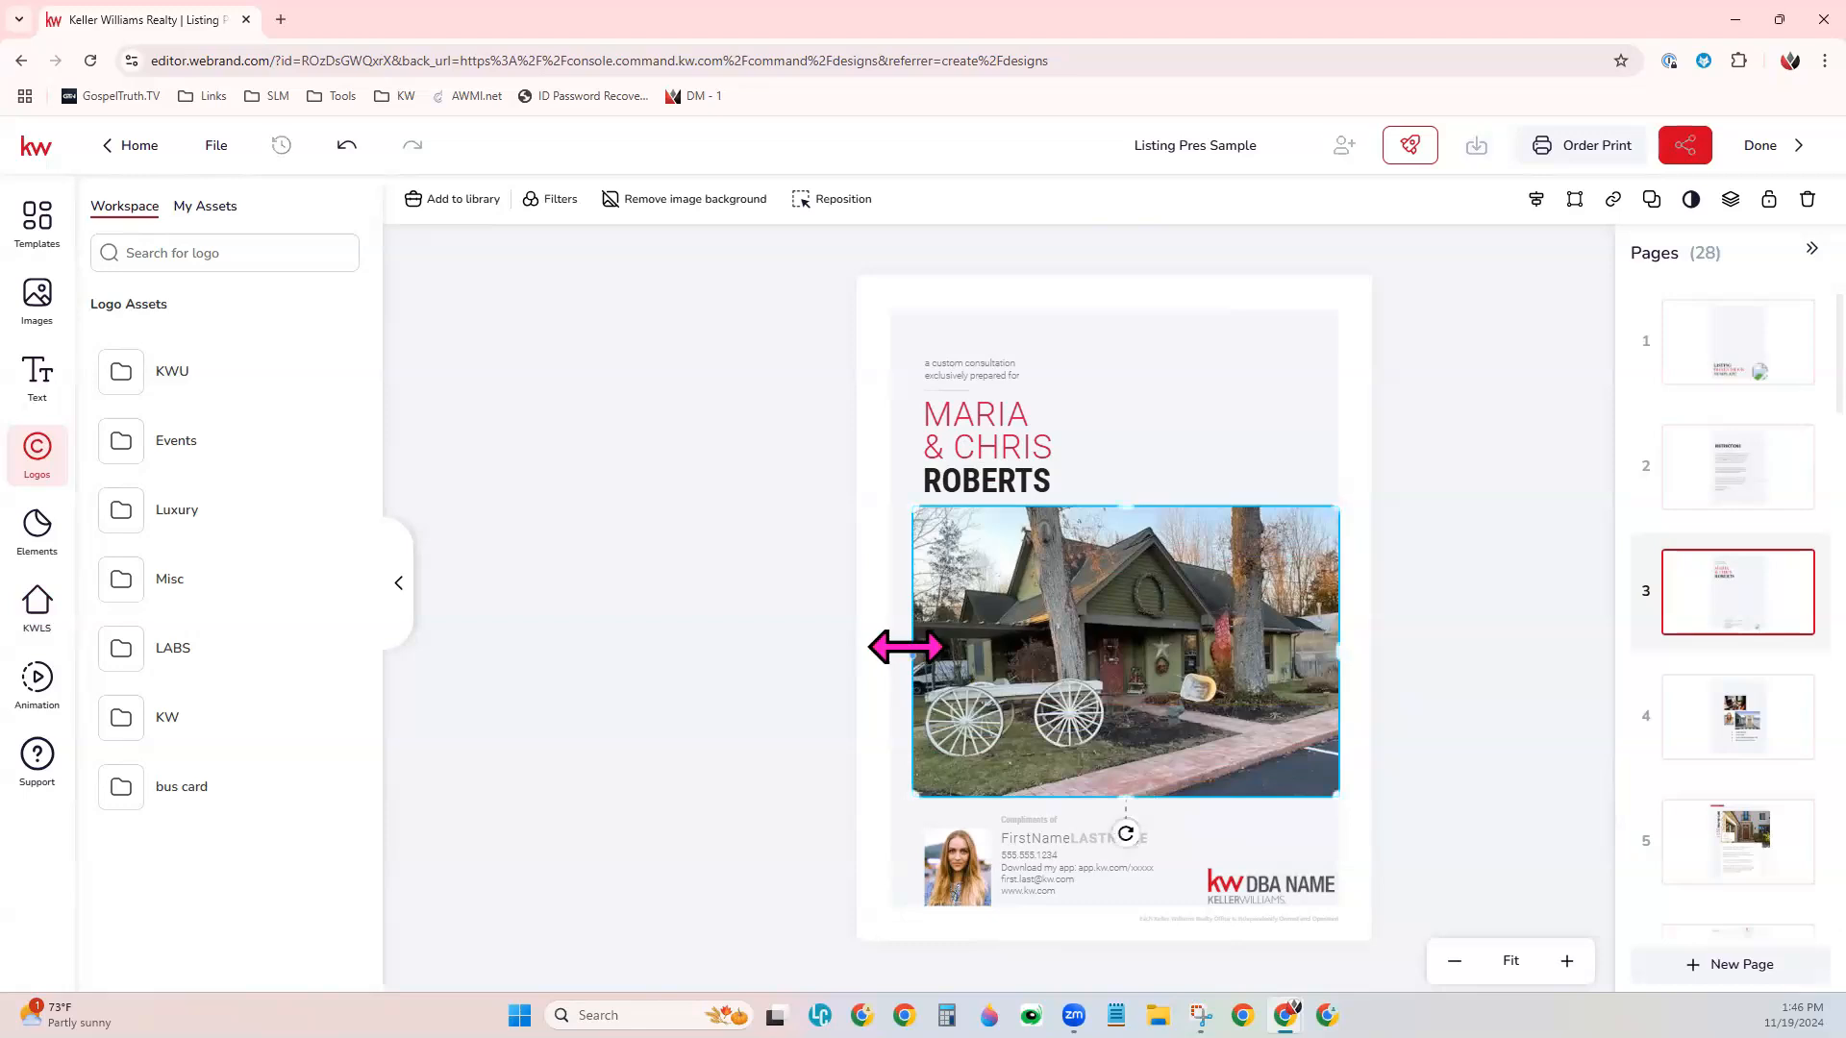
drag(983, 636, 961, 638)
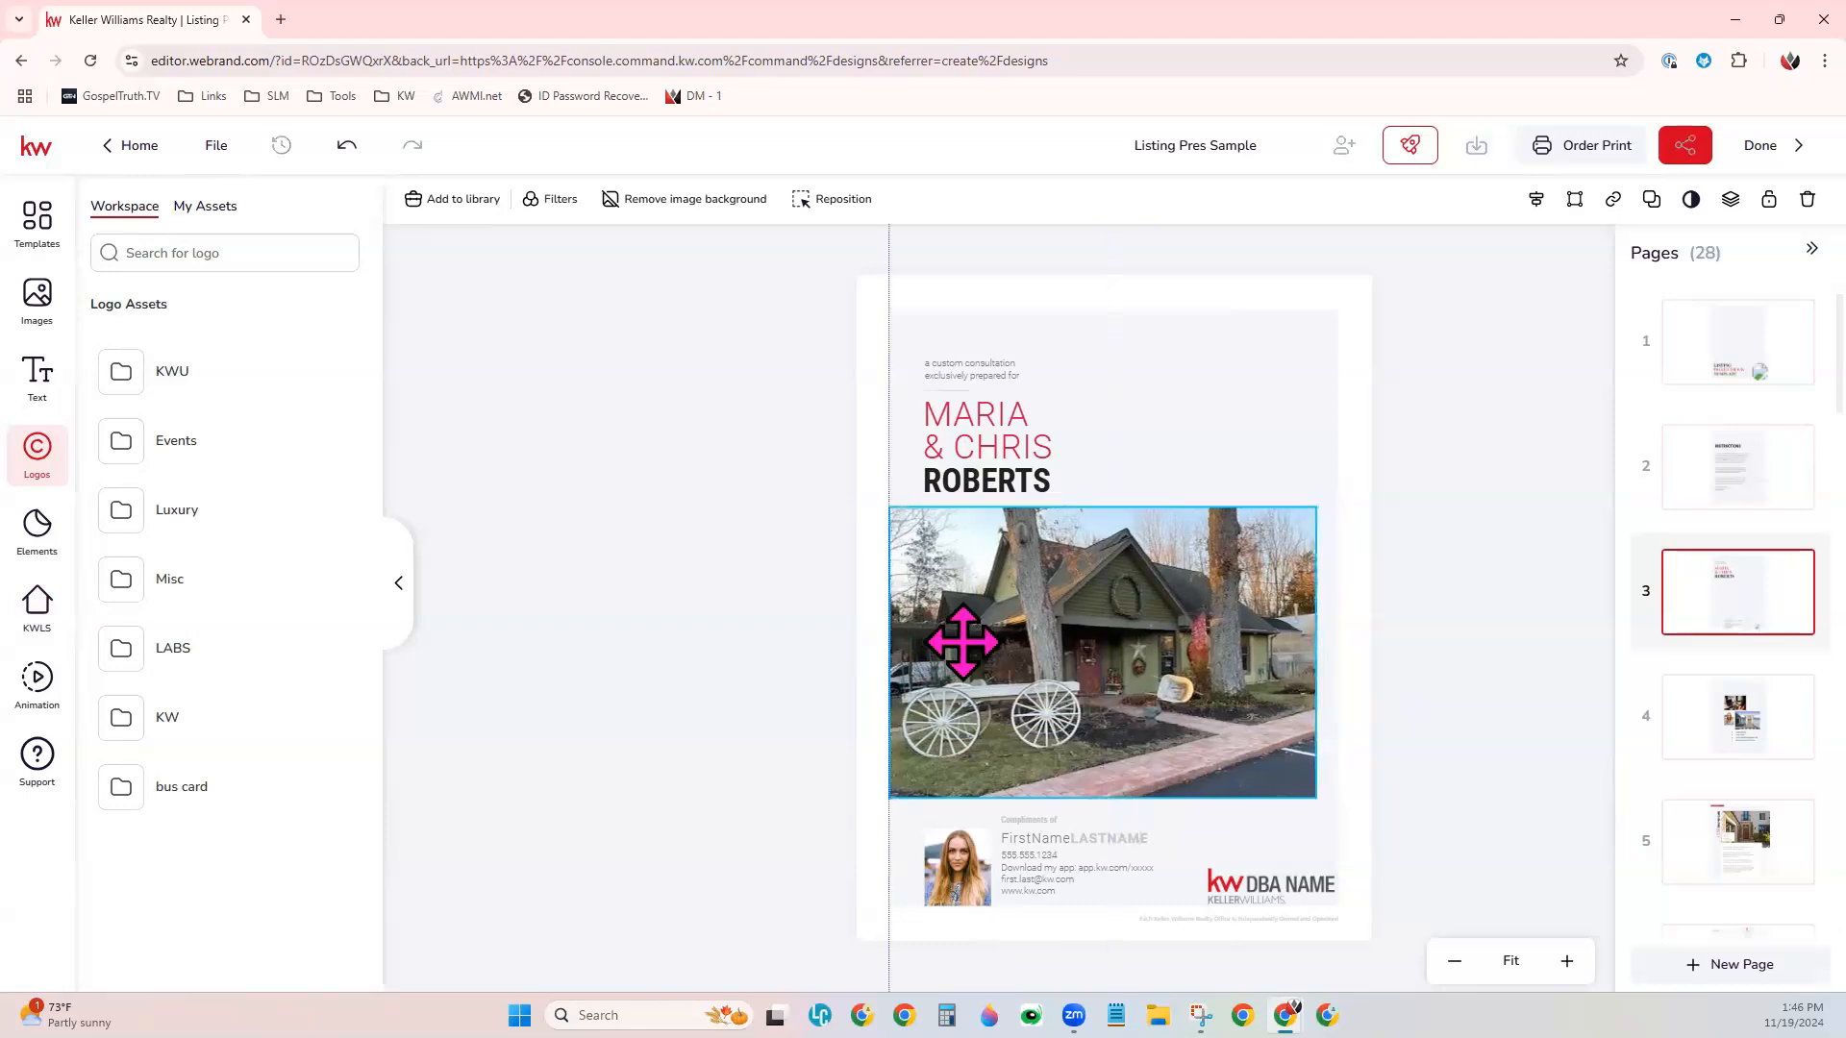
drag(1318, 651, 1339, 651)
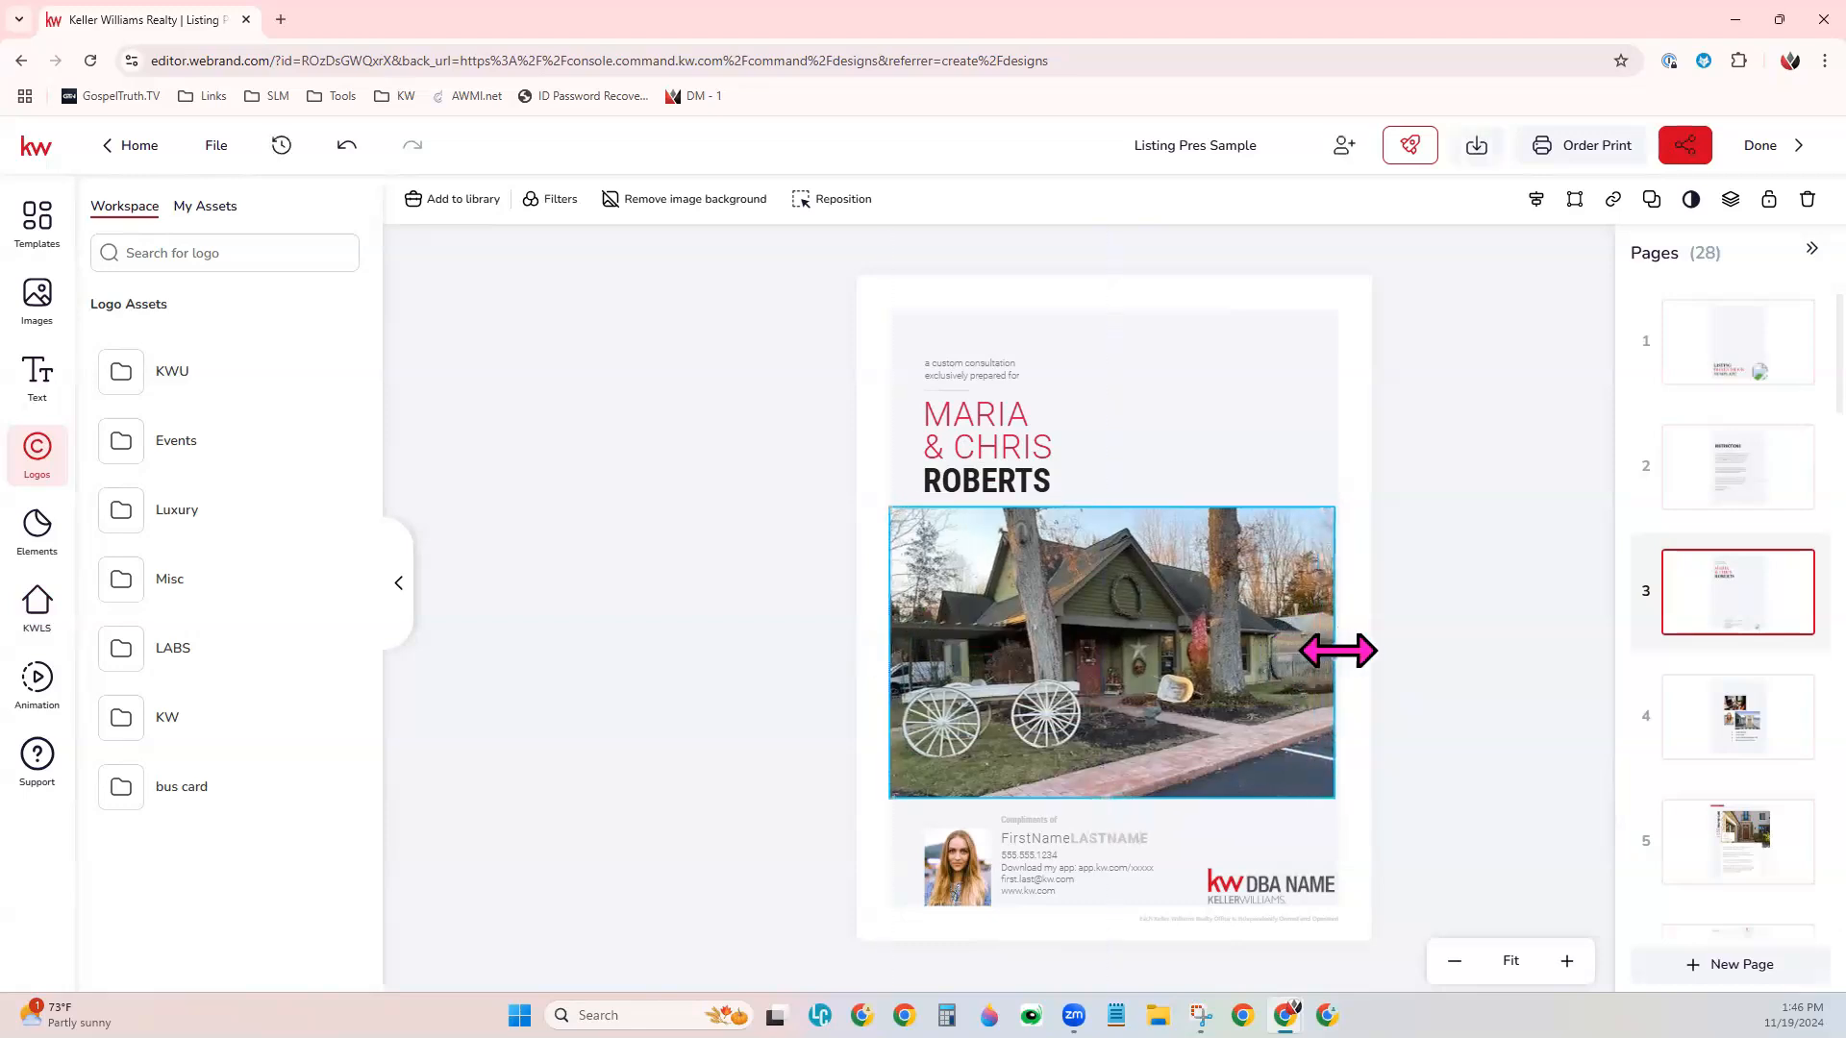
click(1142, 341)
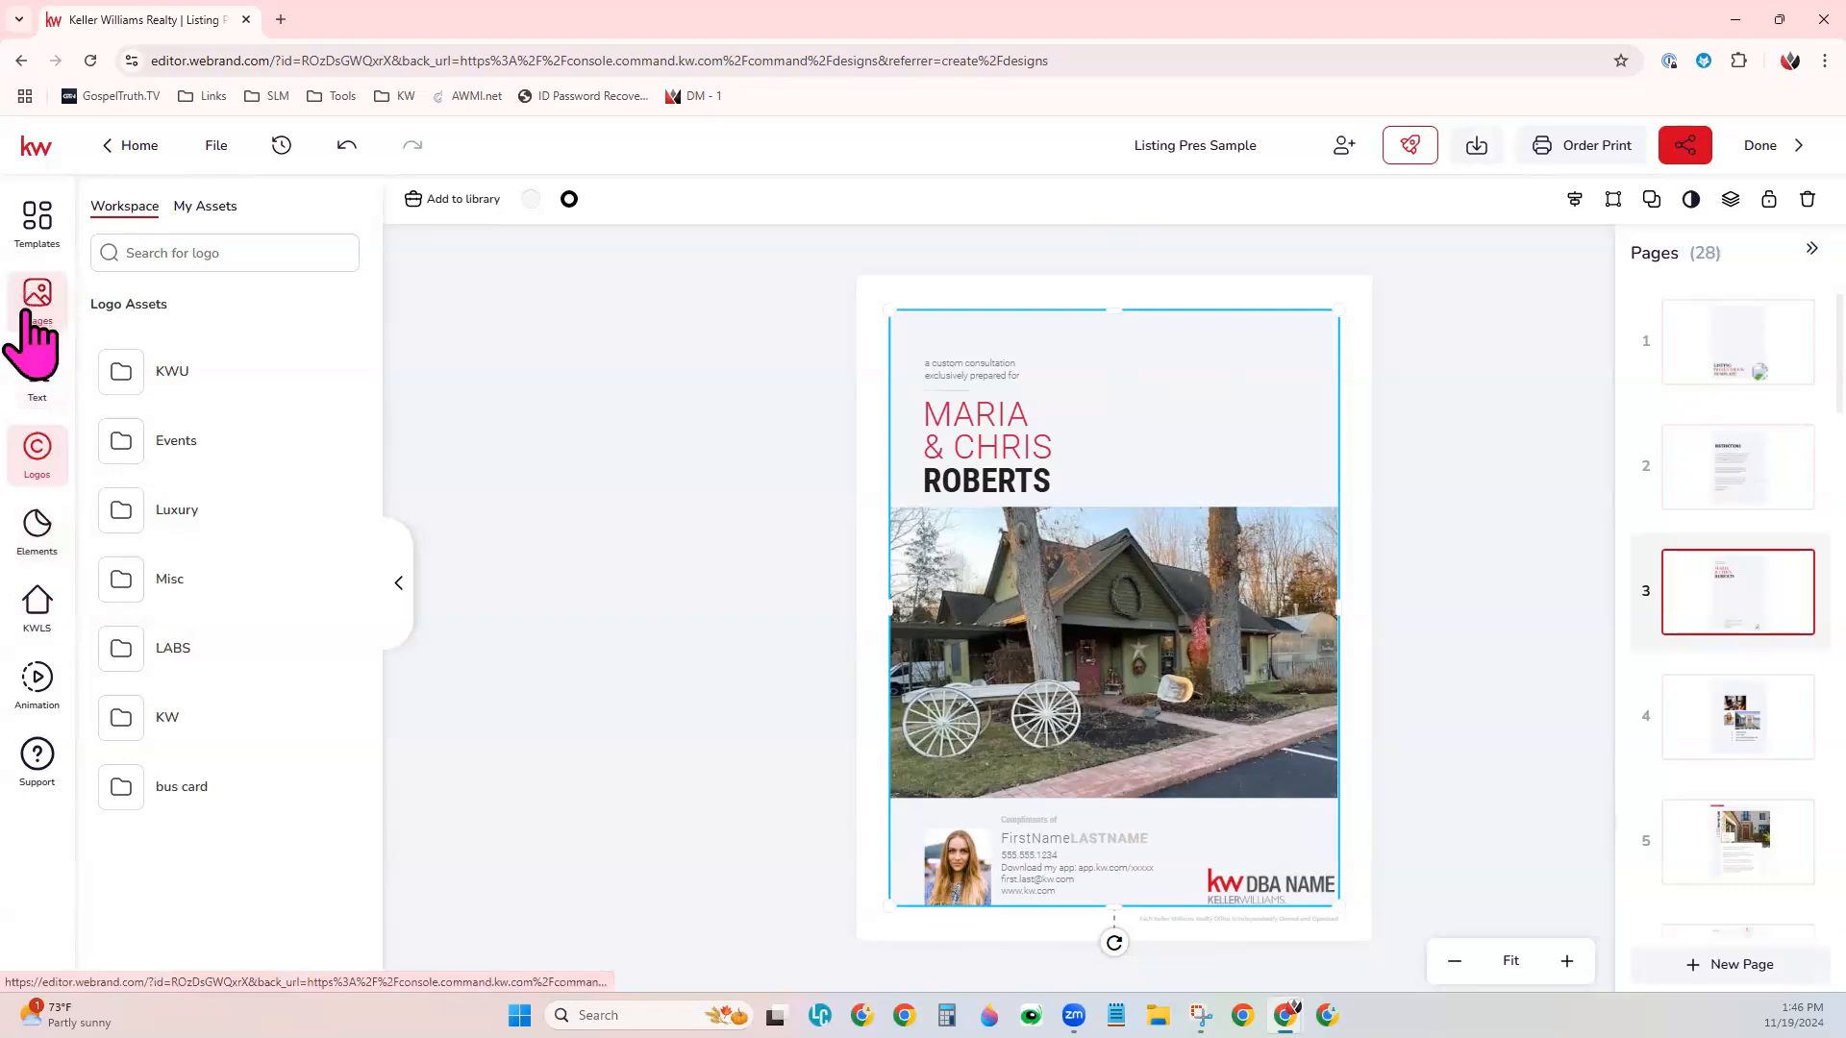
- Show the selected listing's photos and the personal text assets
click(37, 606)
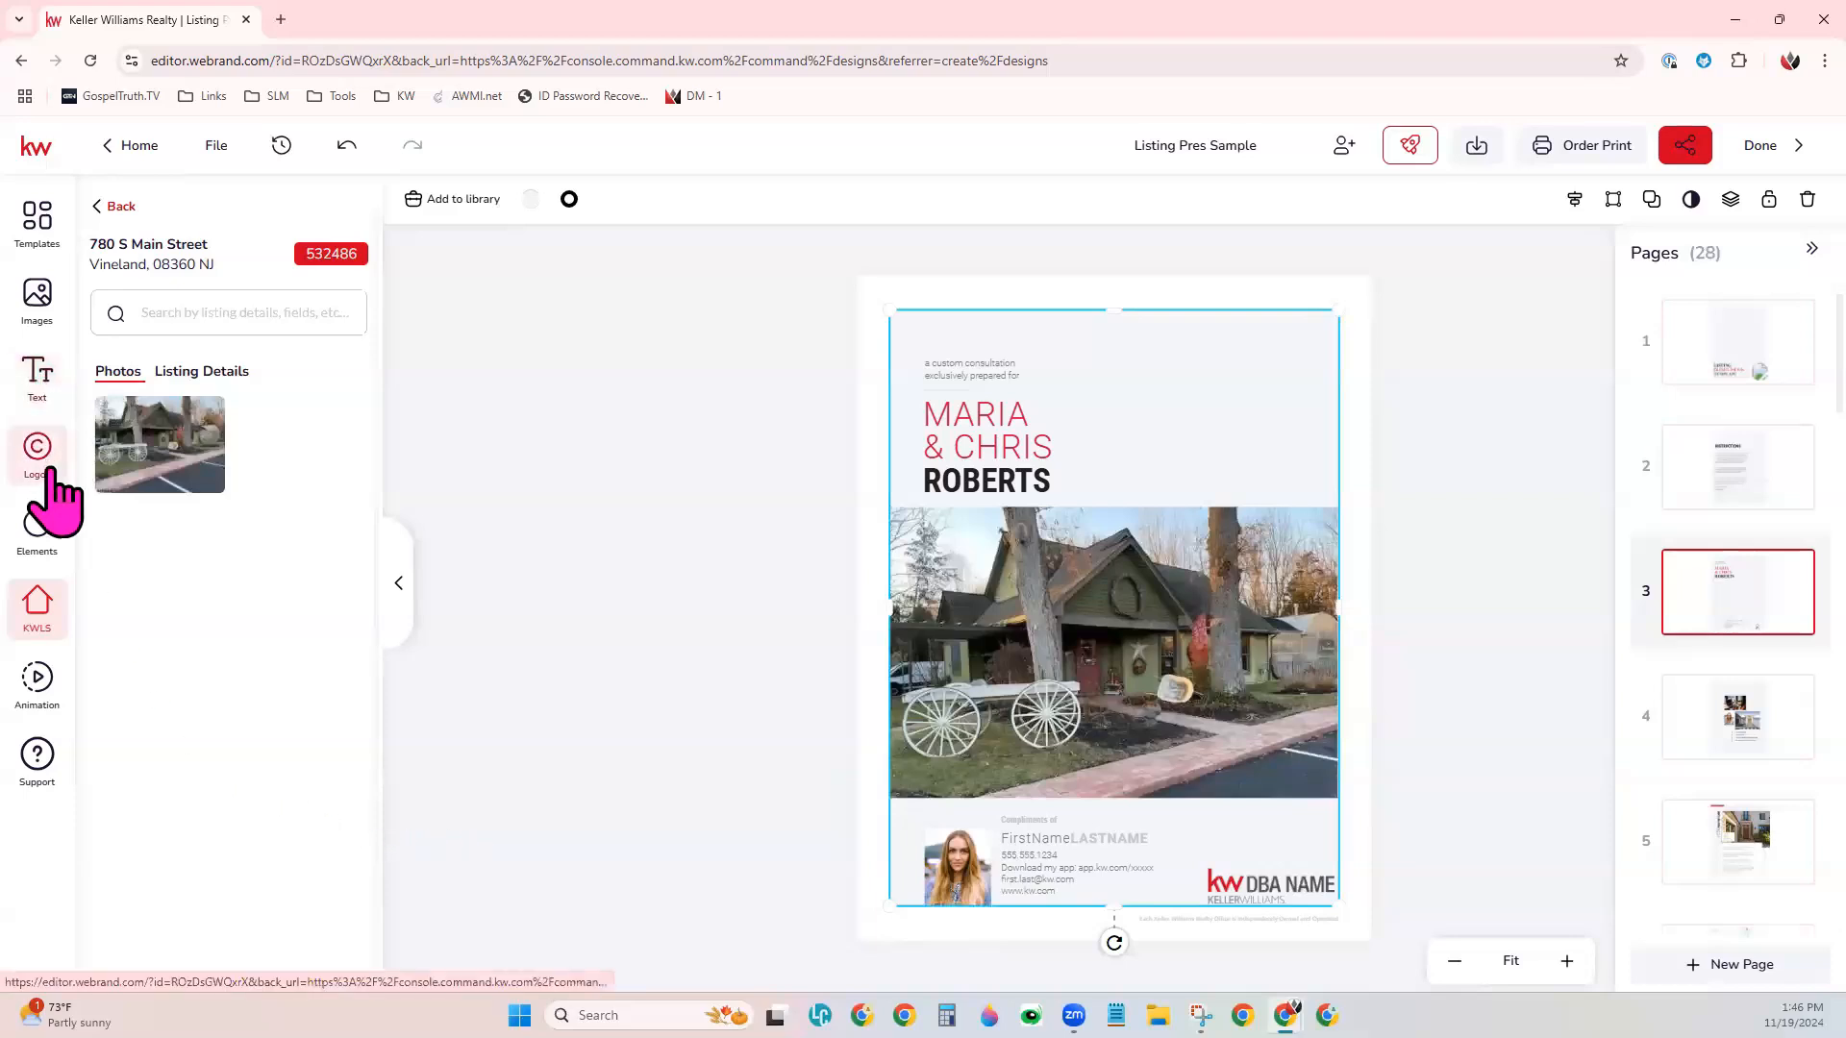
click(39, 384)
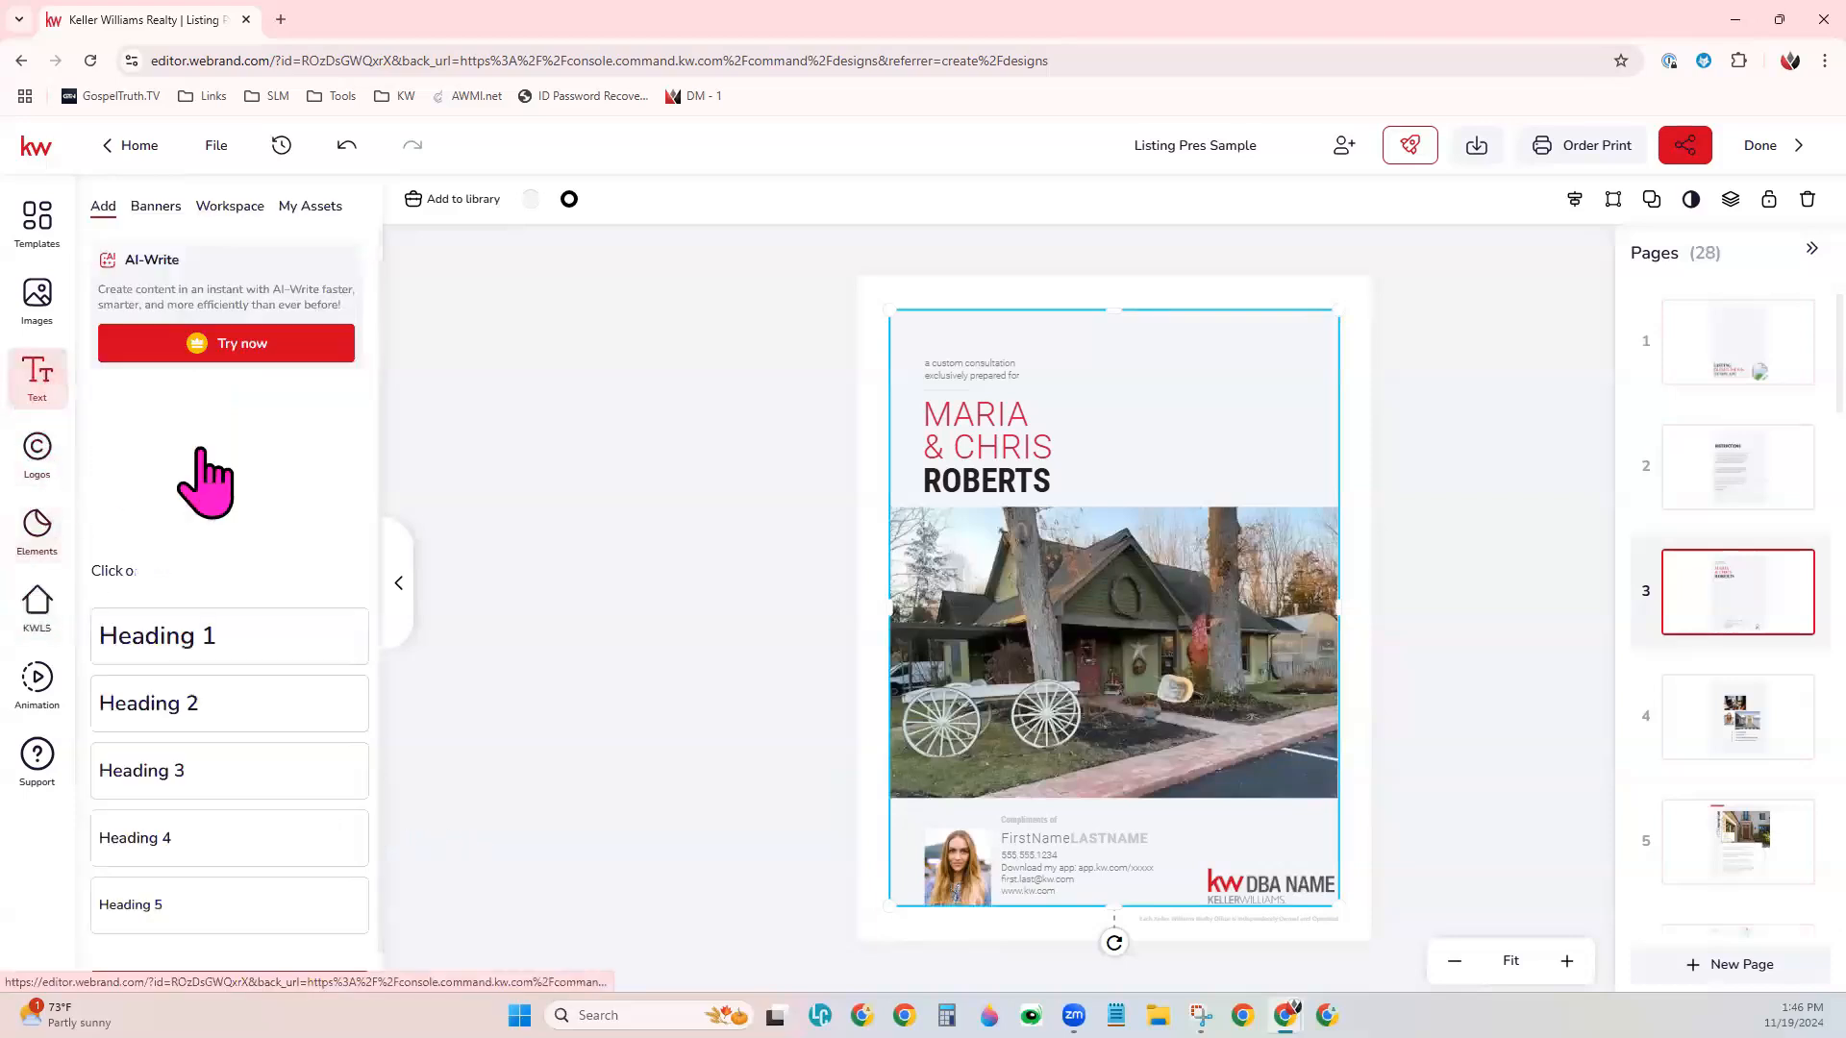
click(307, 207)
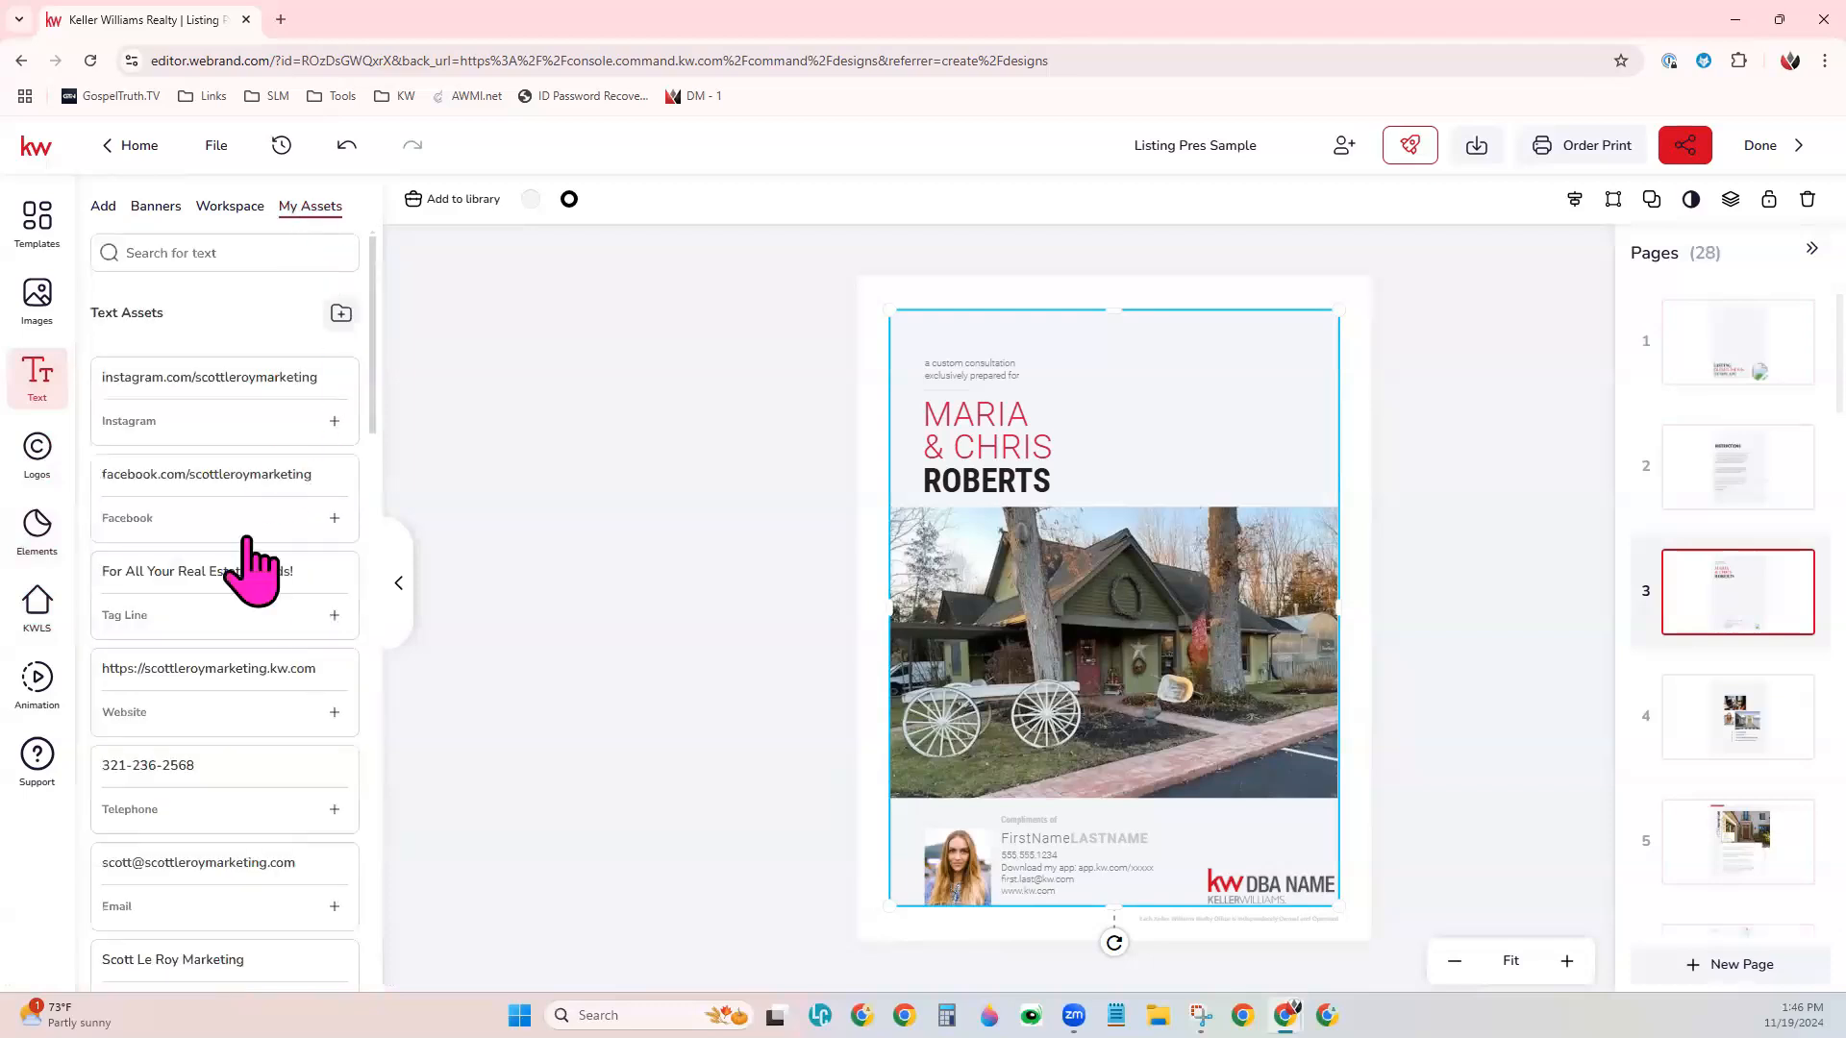
- Replace page 3's KW DBA NAME logo with the white SLM logo from the personal logo assets and enlarge it toward the upper left
click(33, 452)
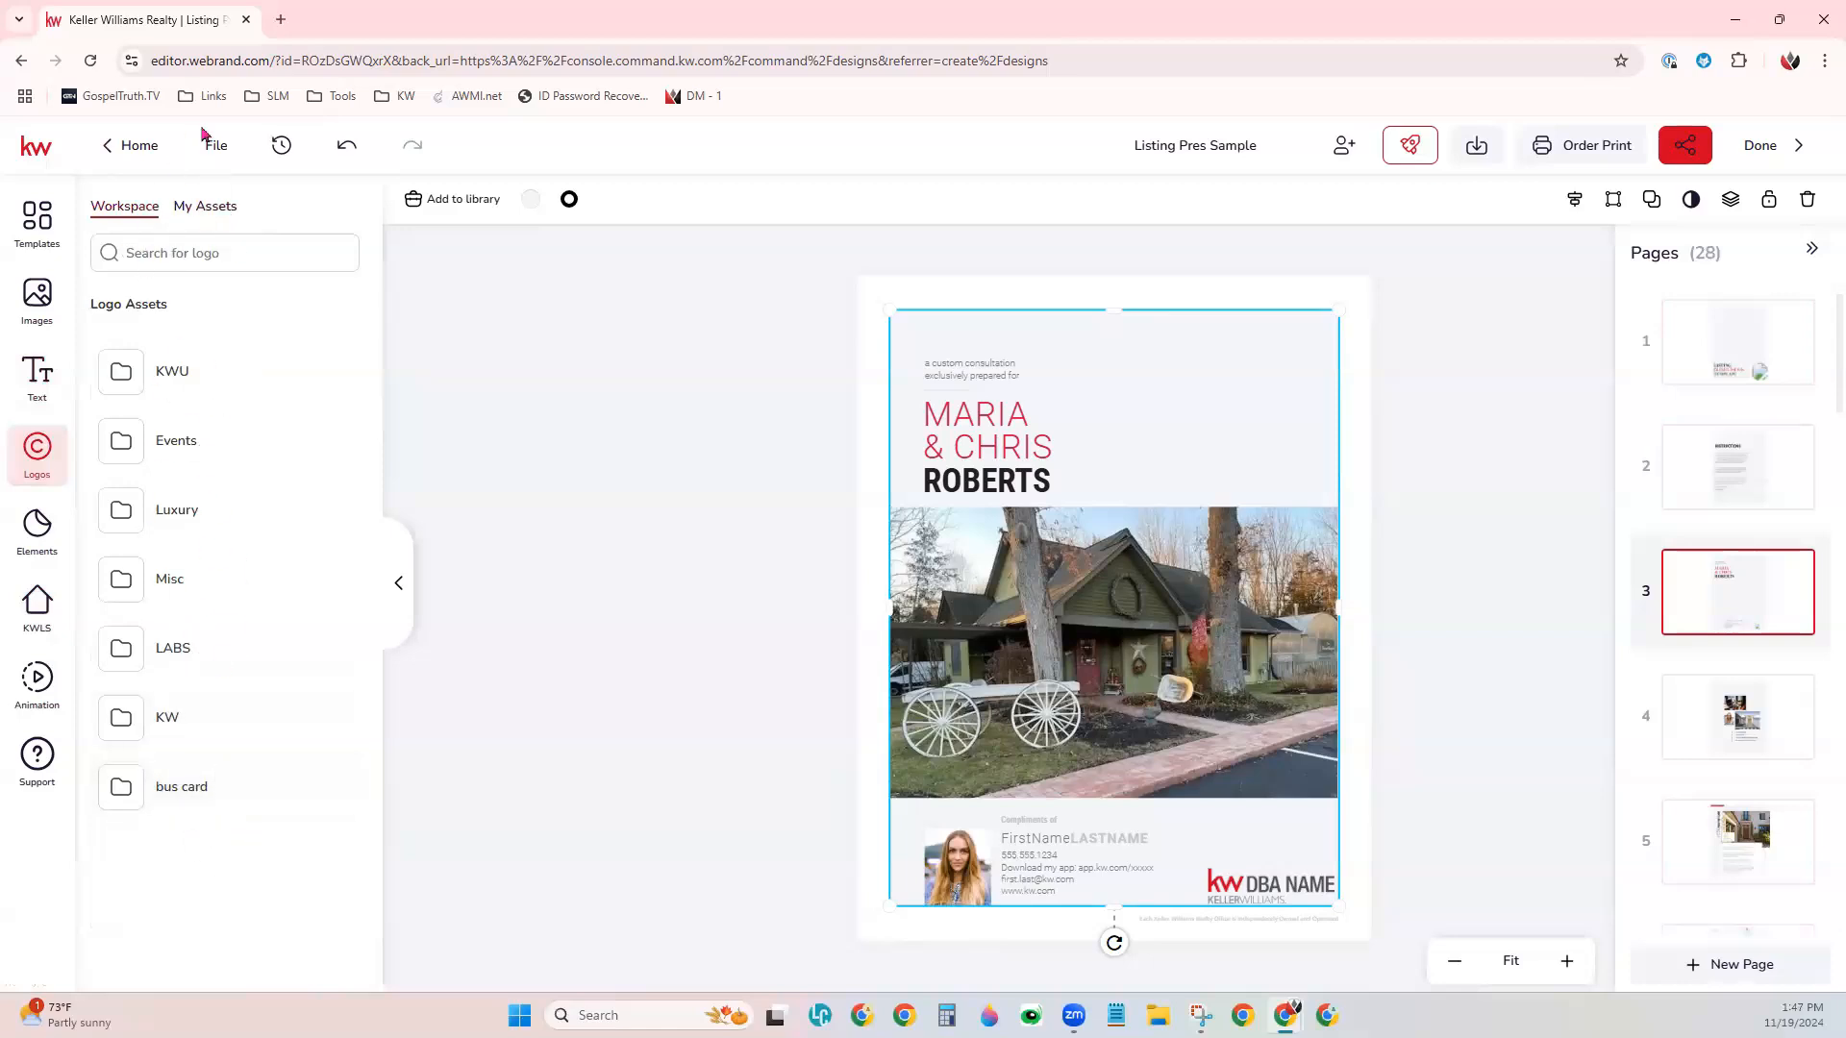
click(196, 208)
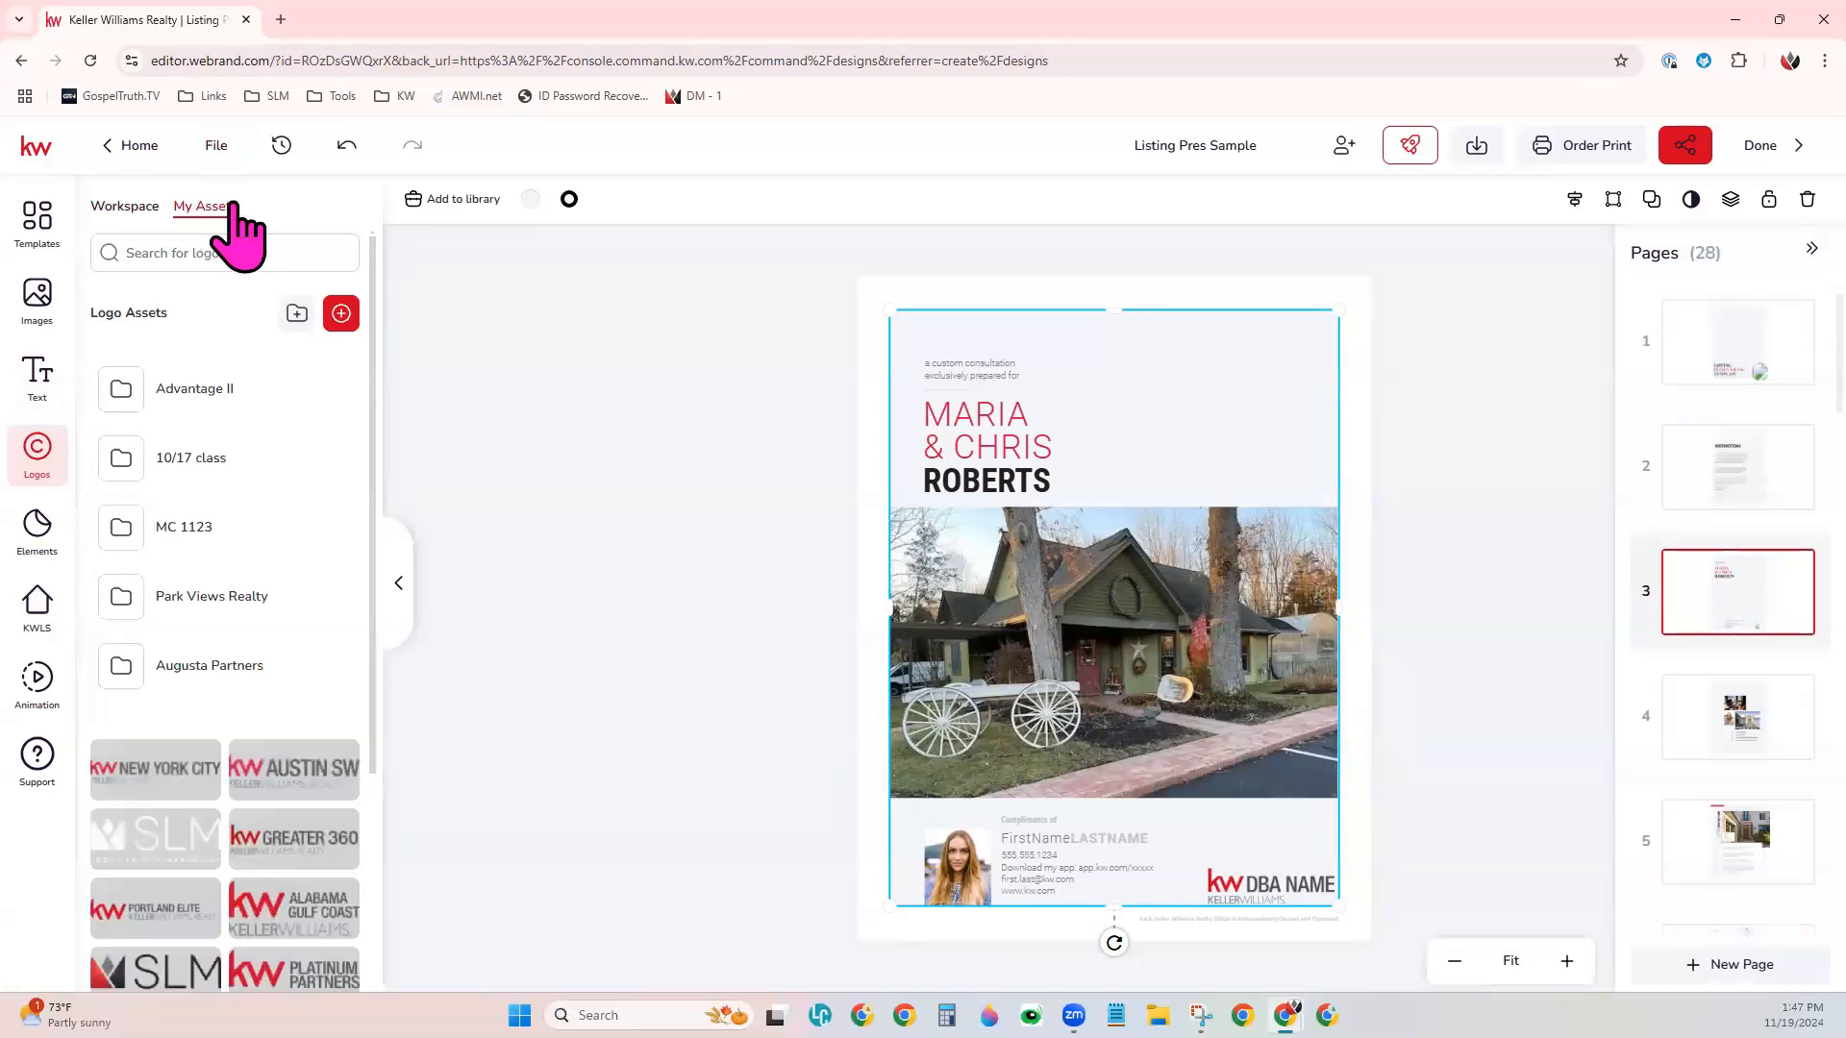
scroll(317, 846, down, 3)
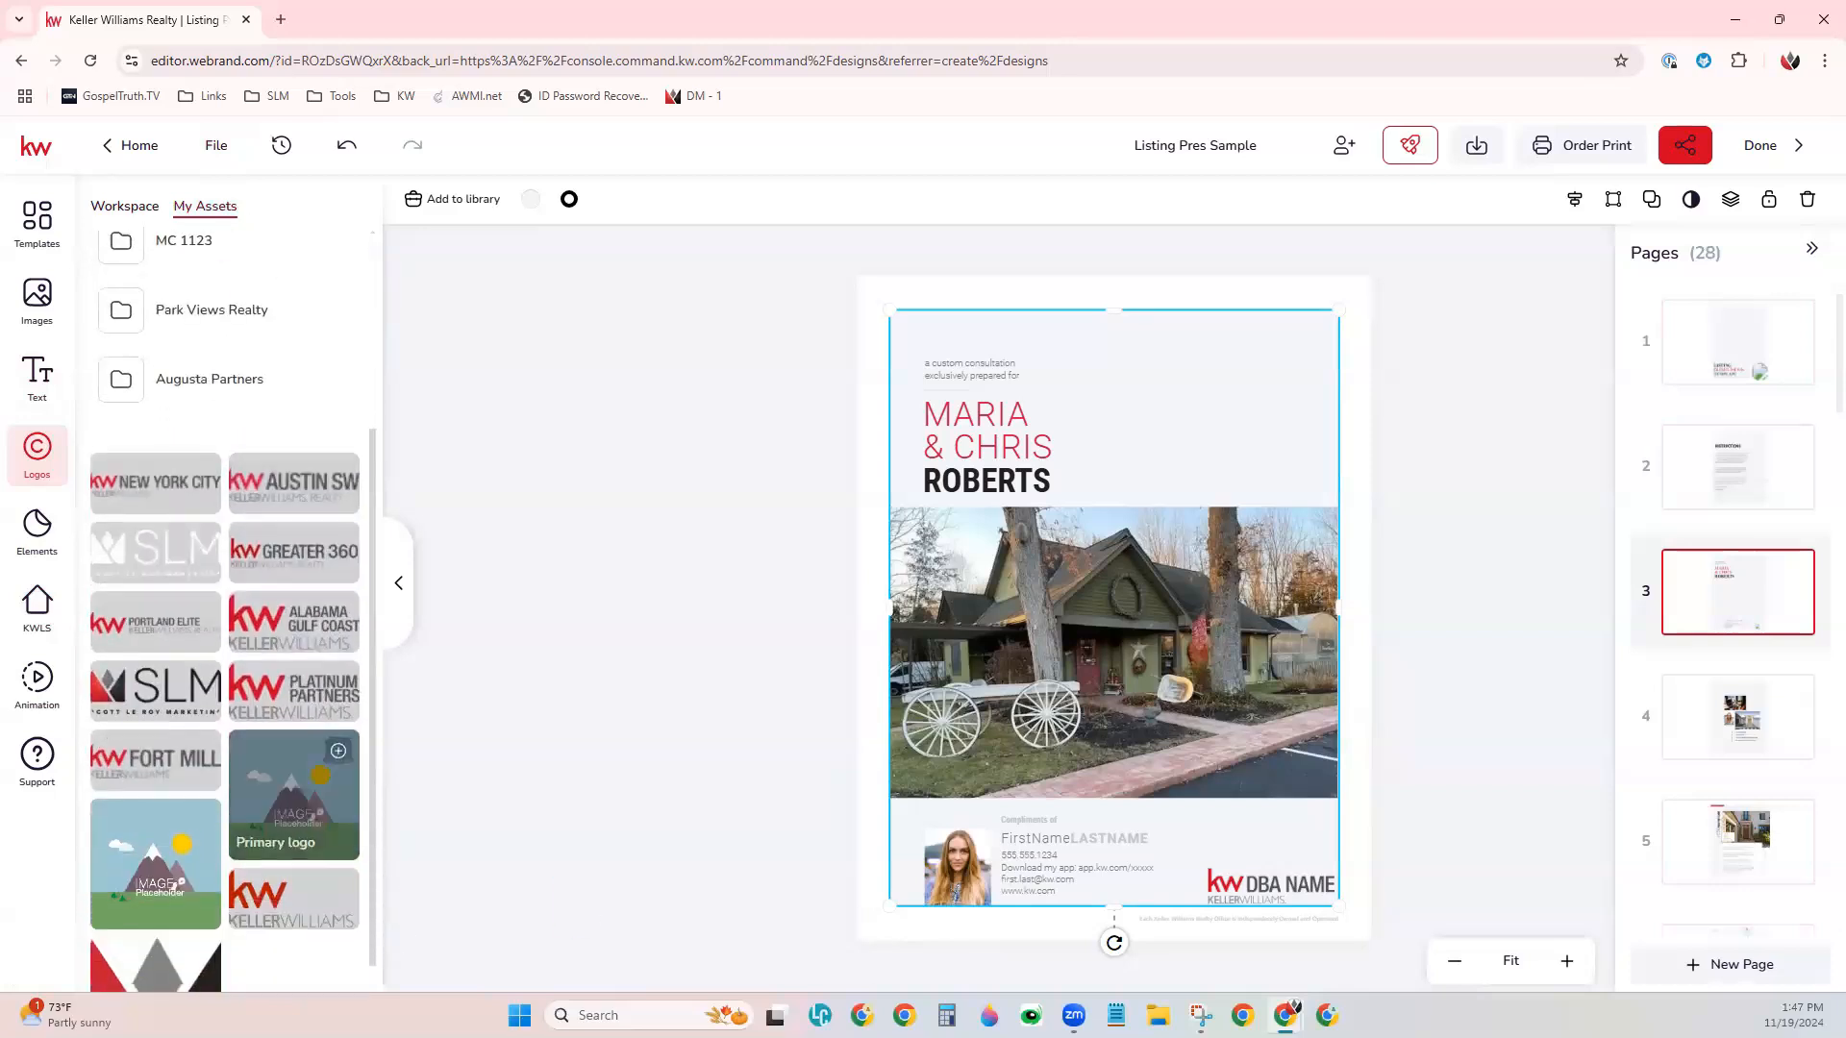
click(1280, 884)
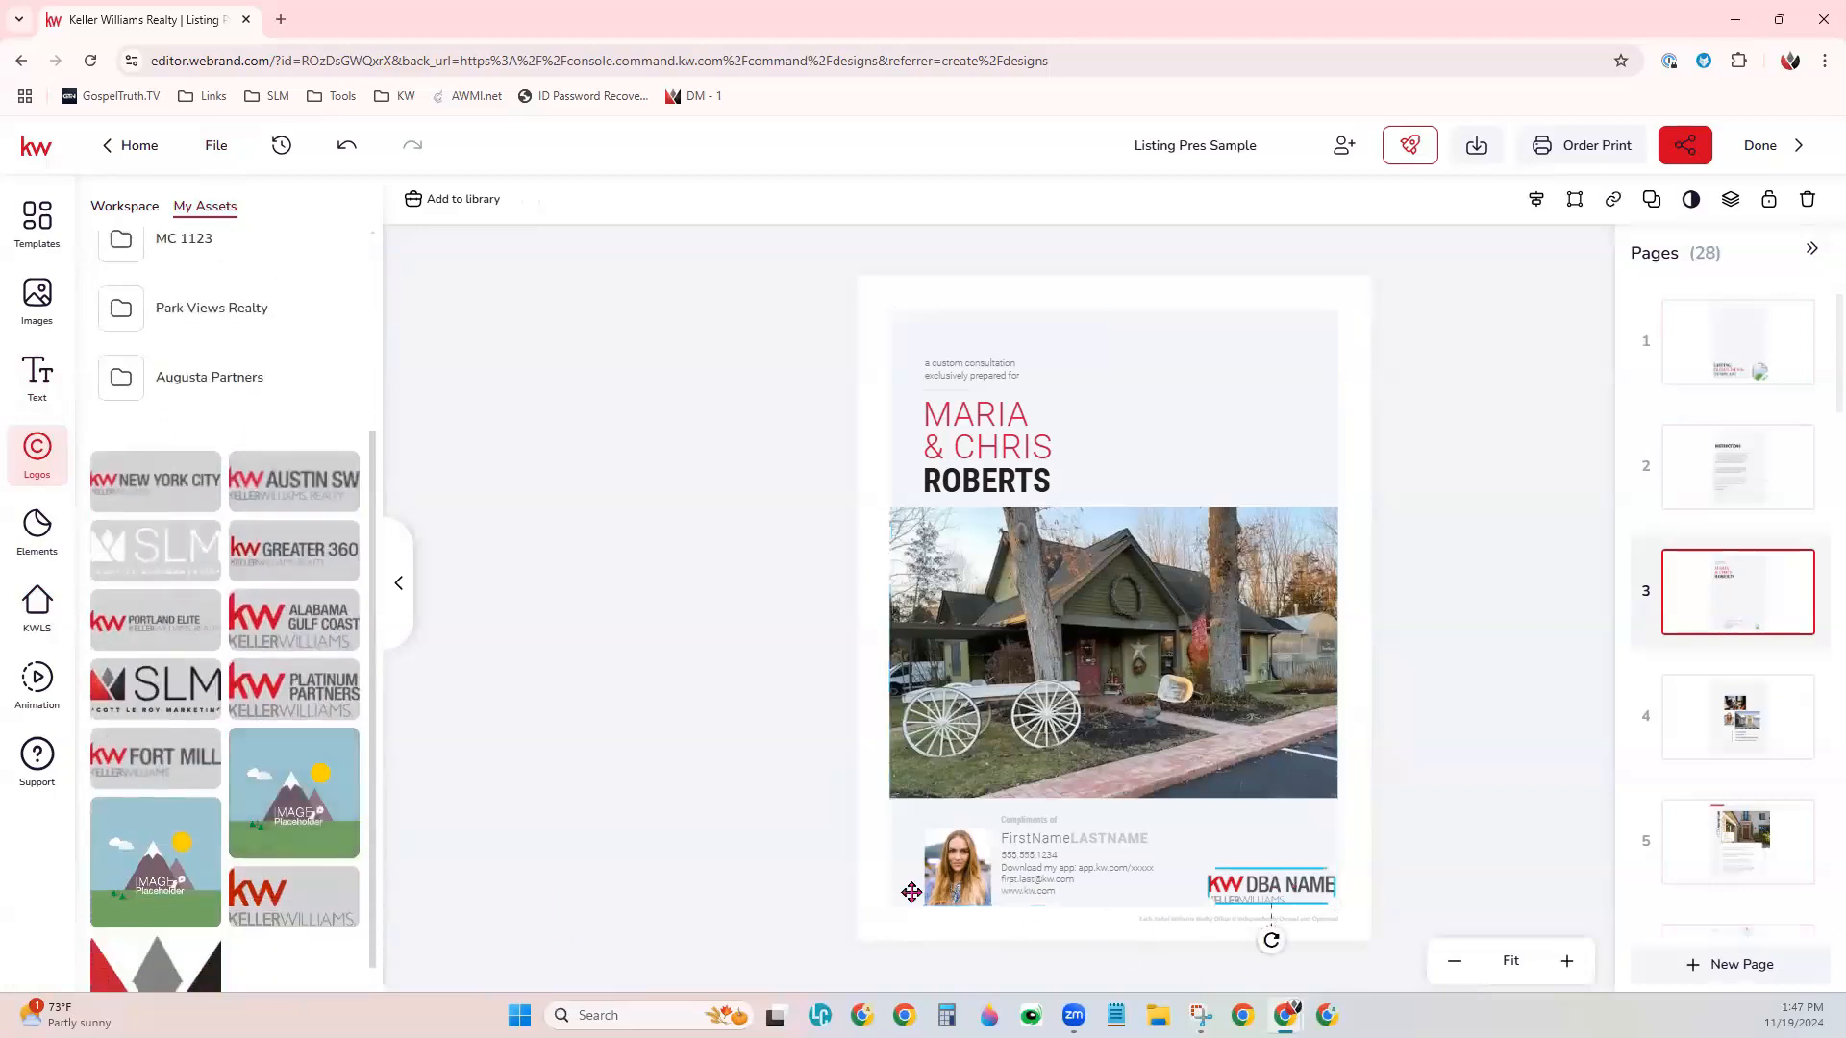
click(197, 570)
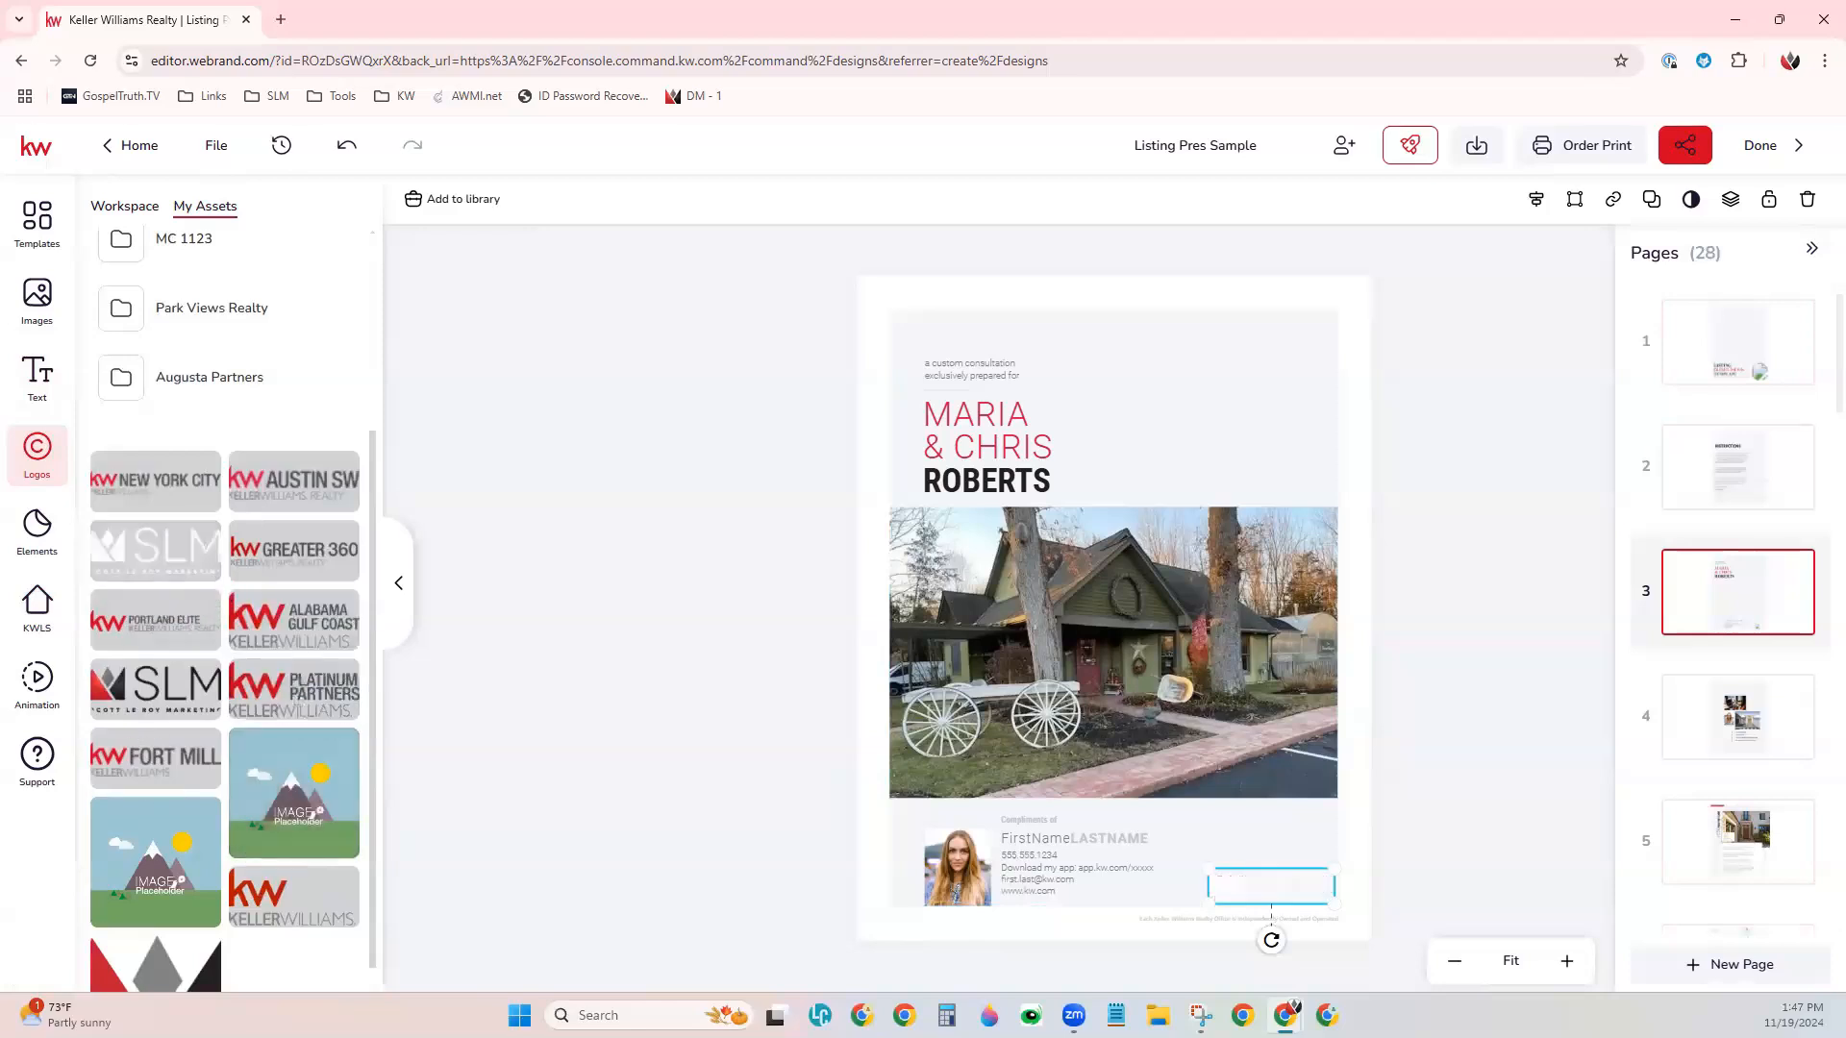
drag(1209, 869, 1170, 813)
- Replace the placeholder headshot in page 3's contact block with the agent photo from the personal image assets
click(956, 860)
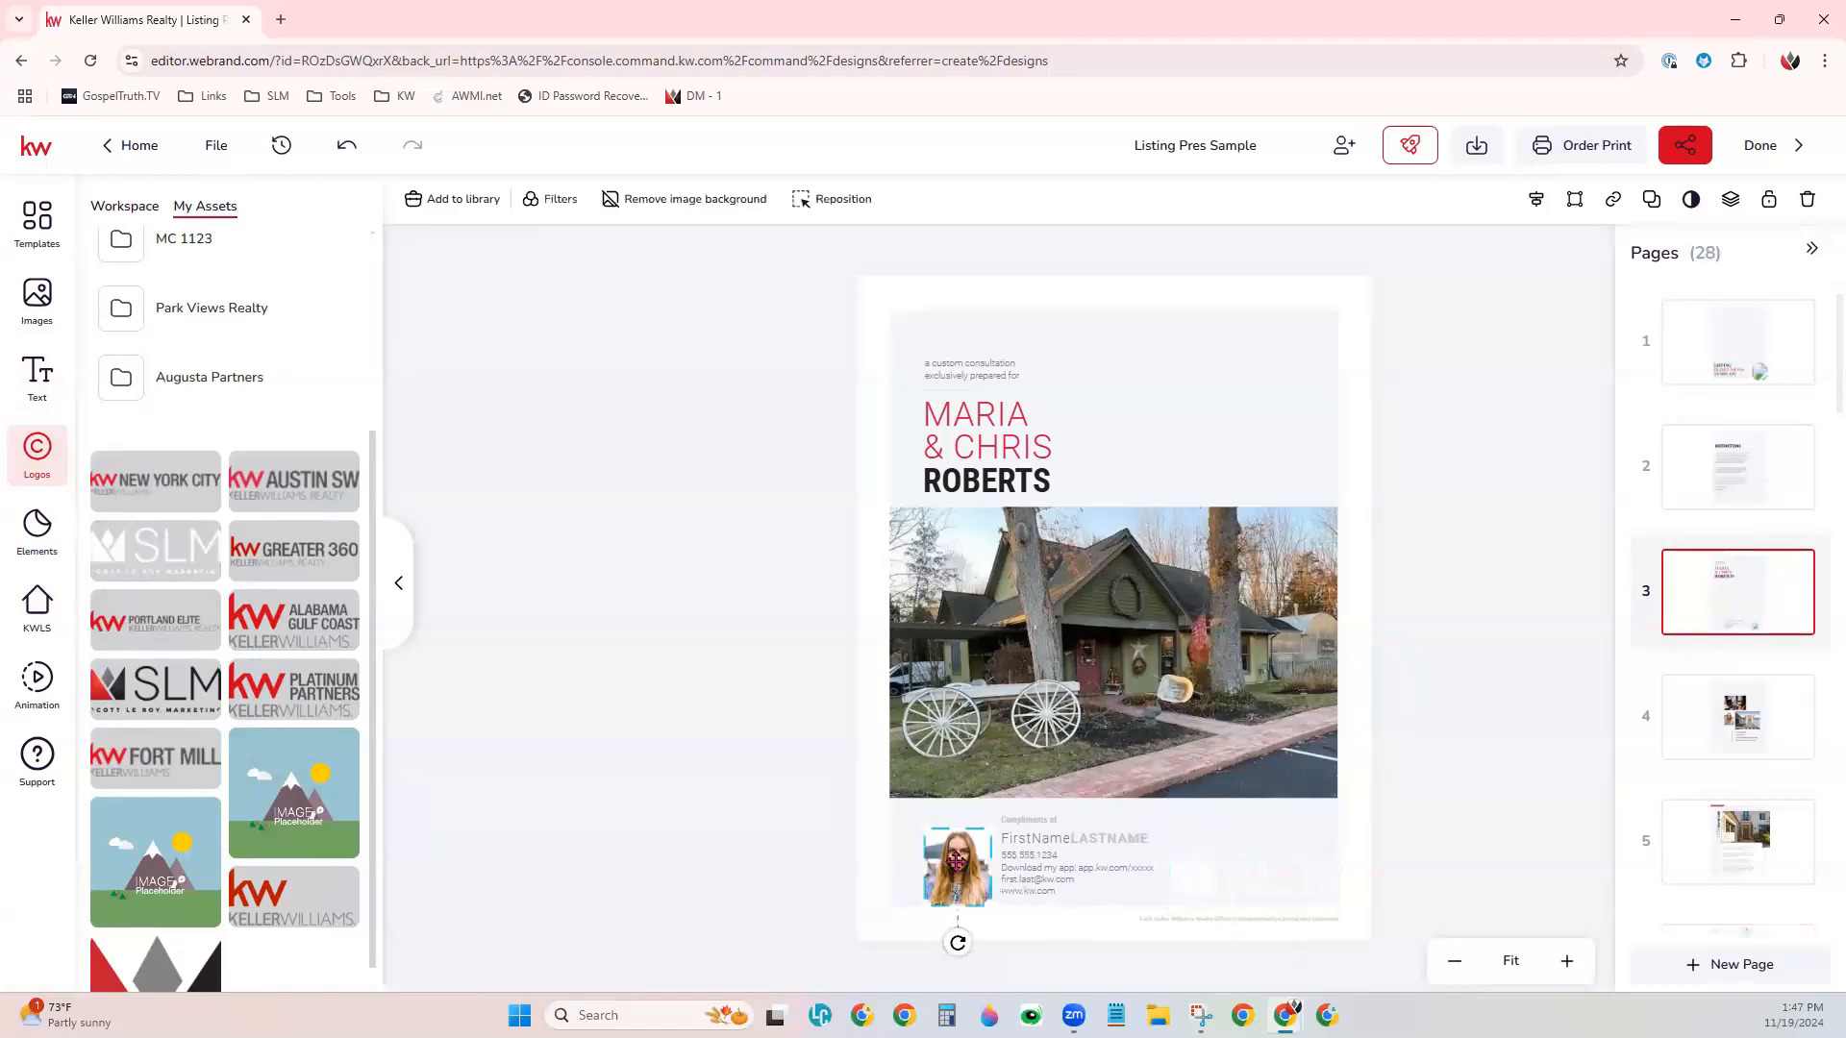
click(33, 306)
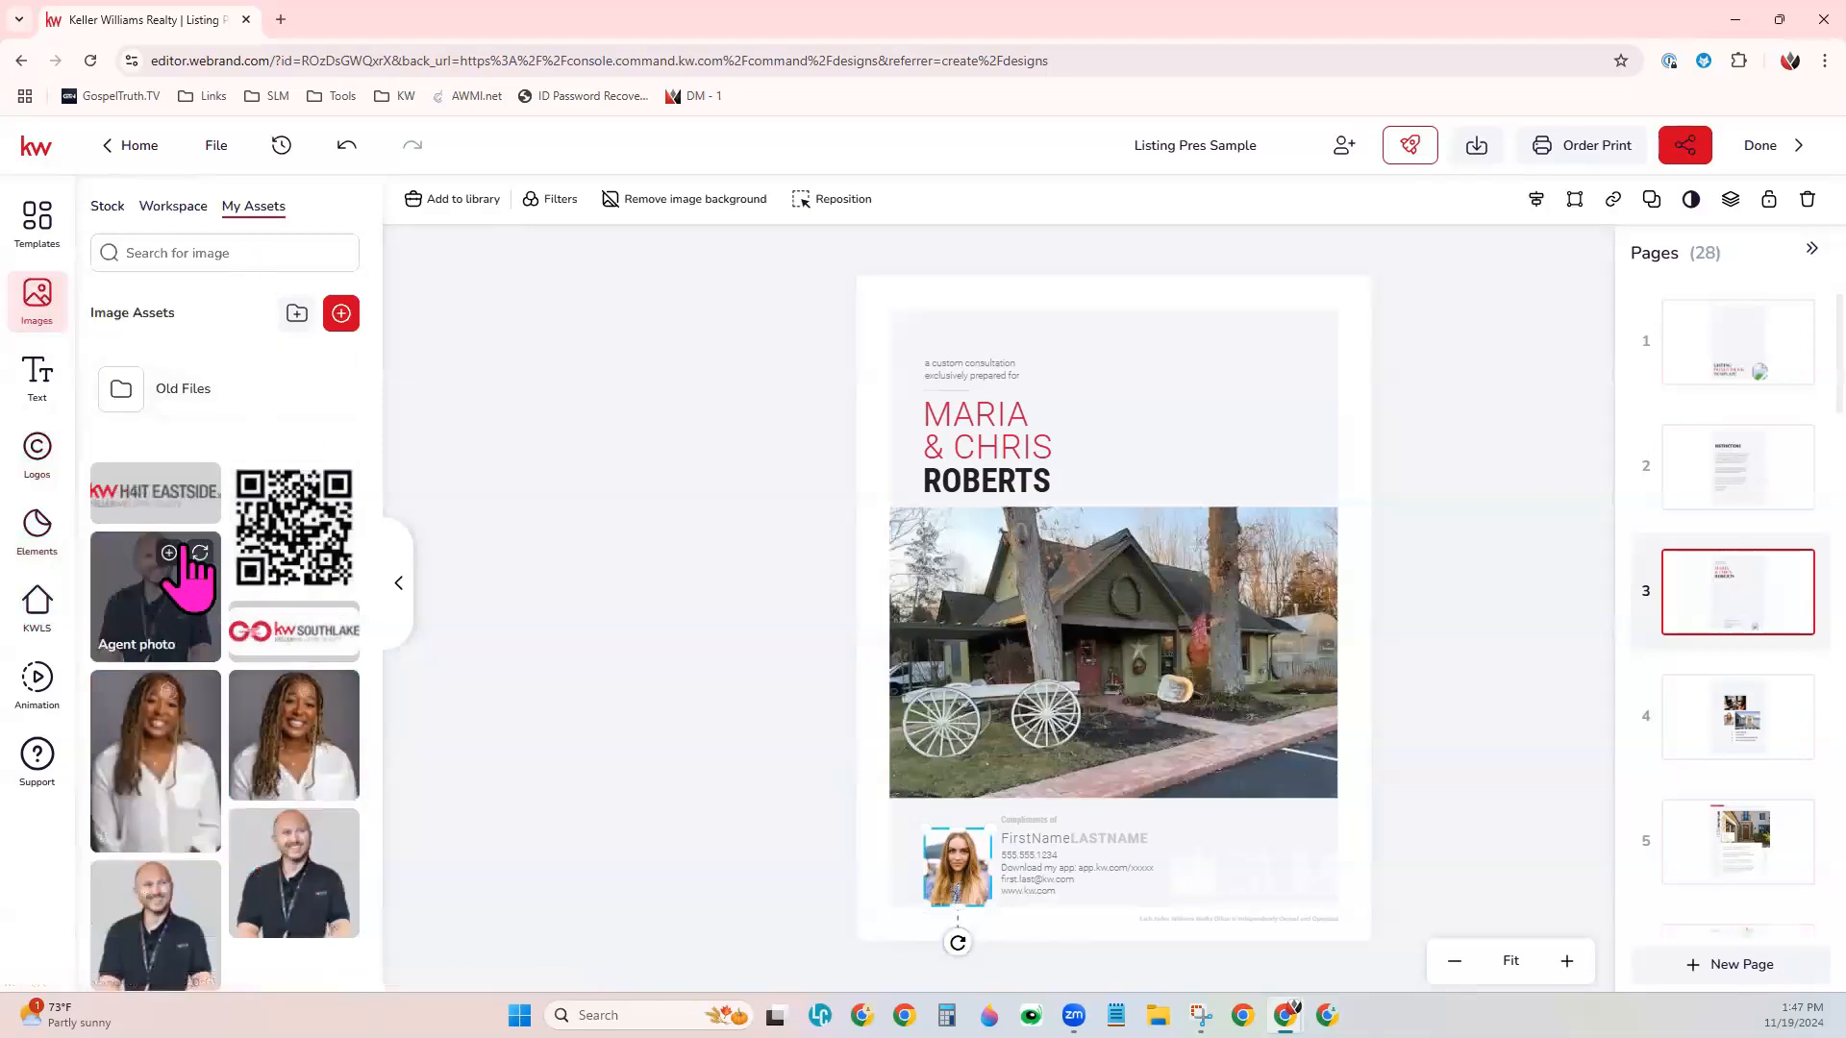
click(197, 554)
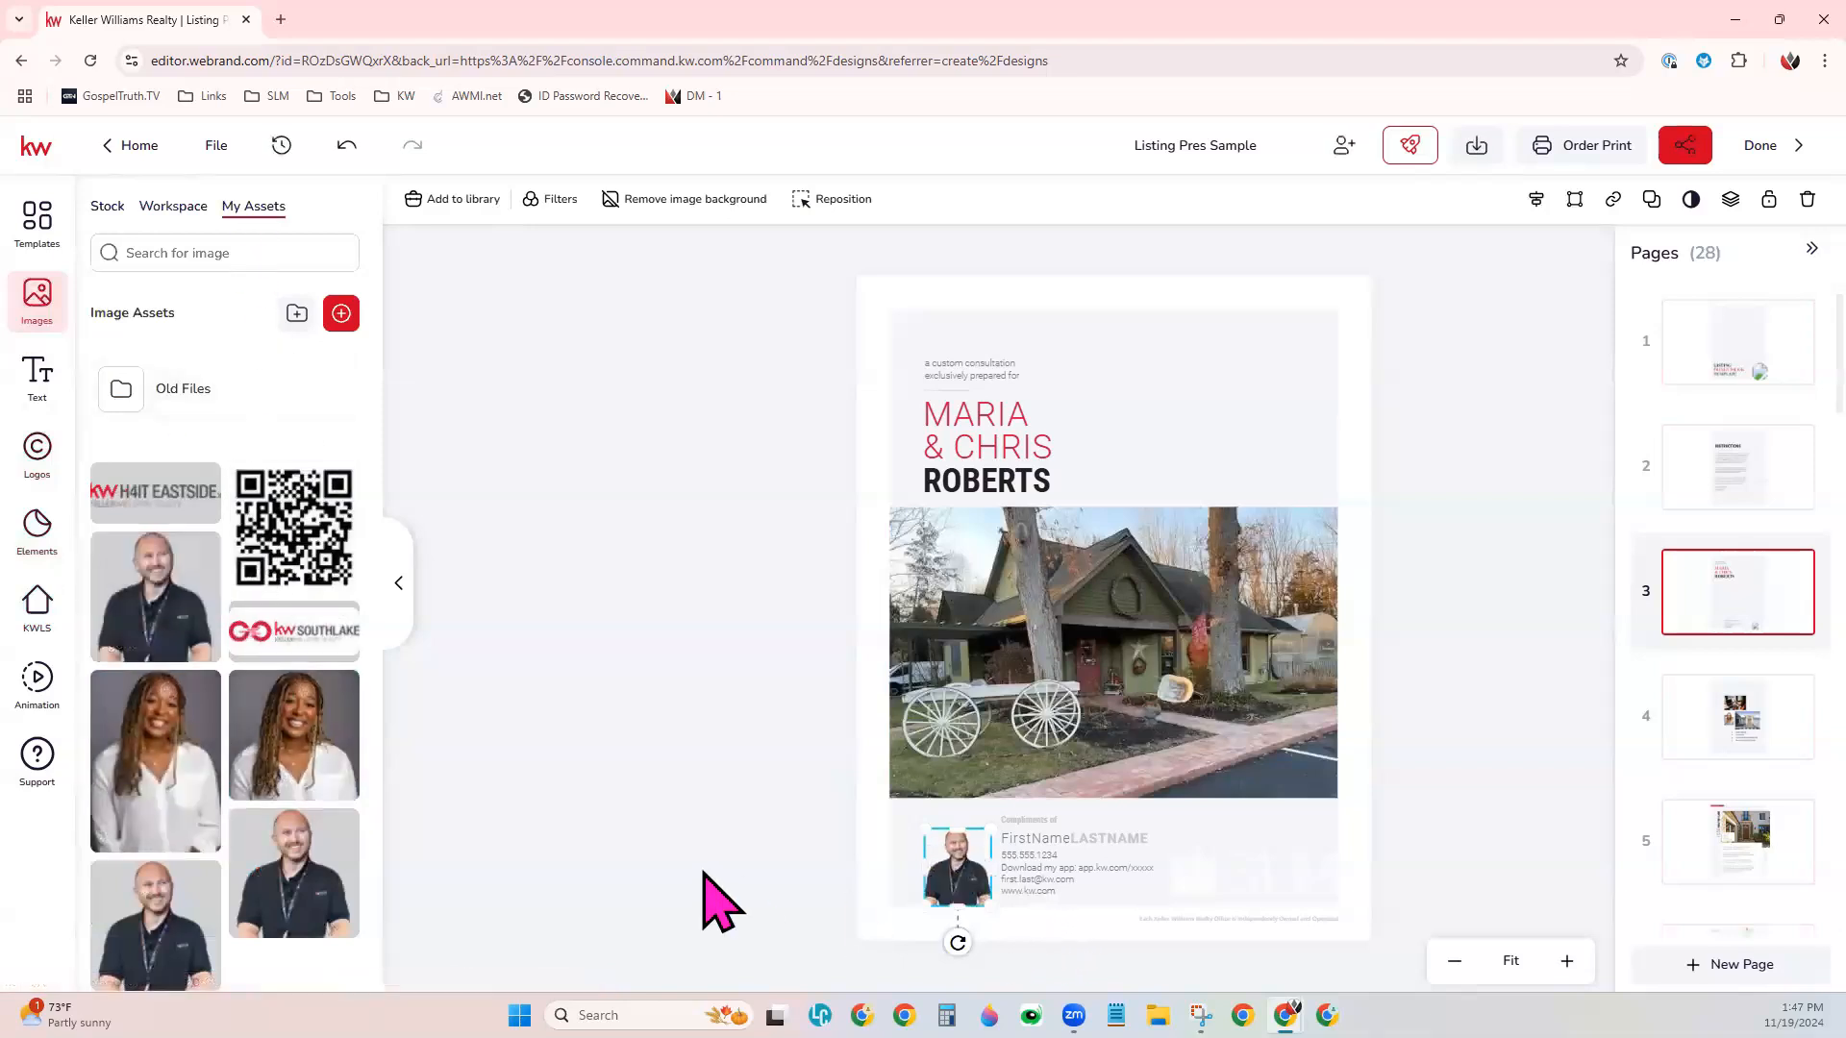
- Replace the FirstName and LASTNAME placeholders in page 3's contact block with the agent's first and last name
click(1072, 843)
click(1071, 837)
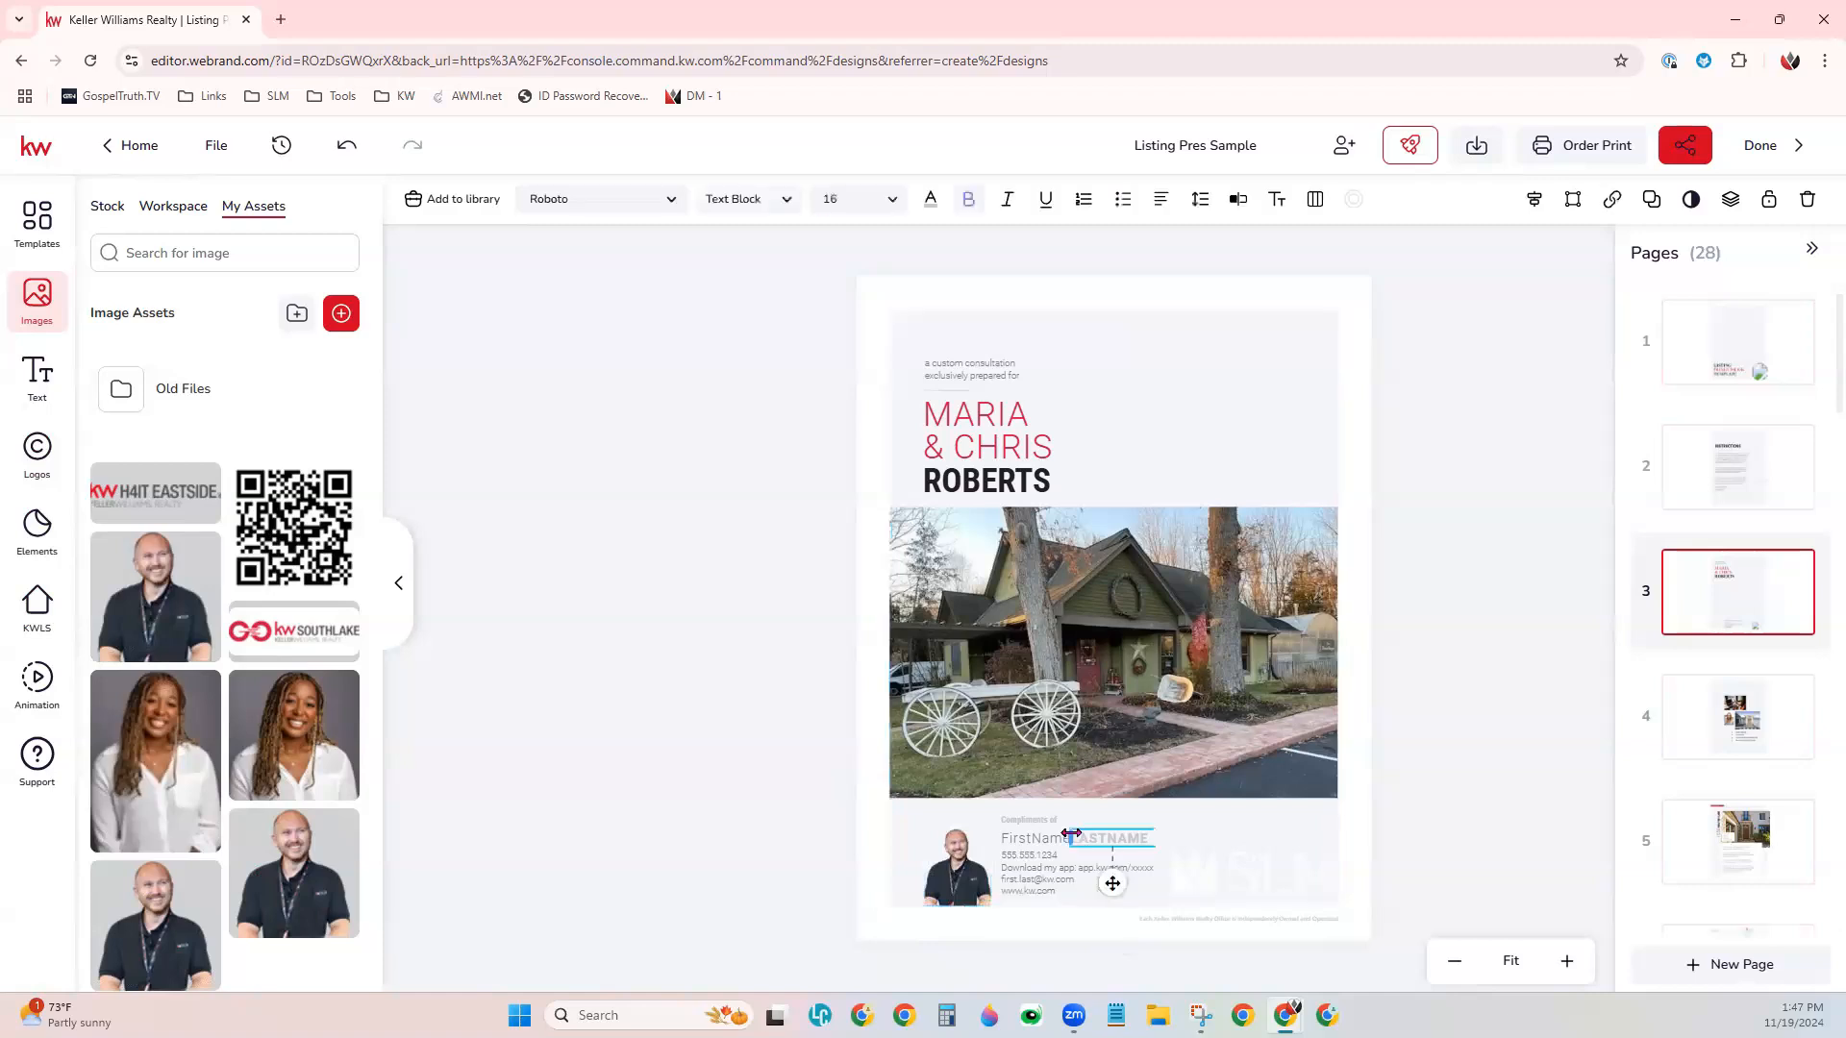
double_click(1051, 840)
text(Scott)
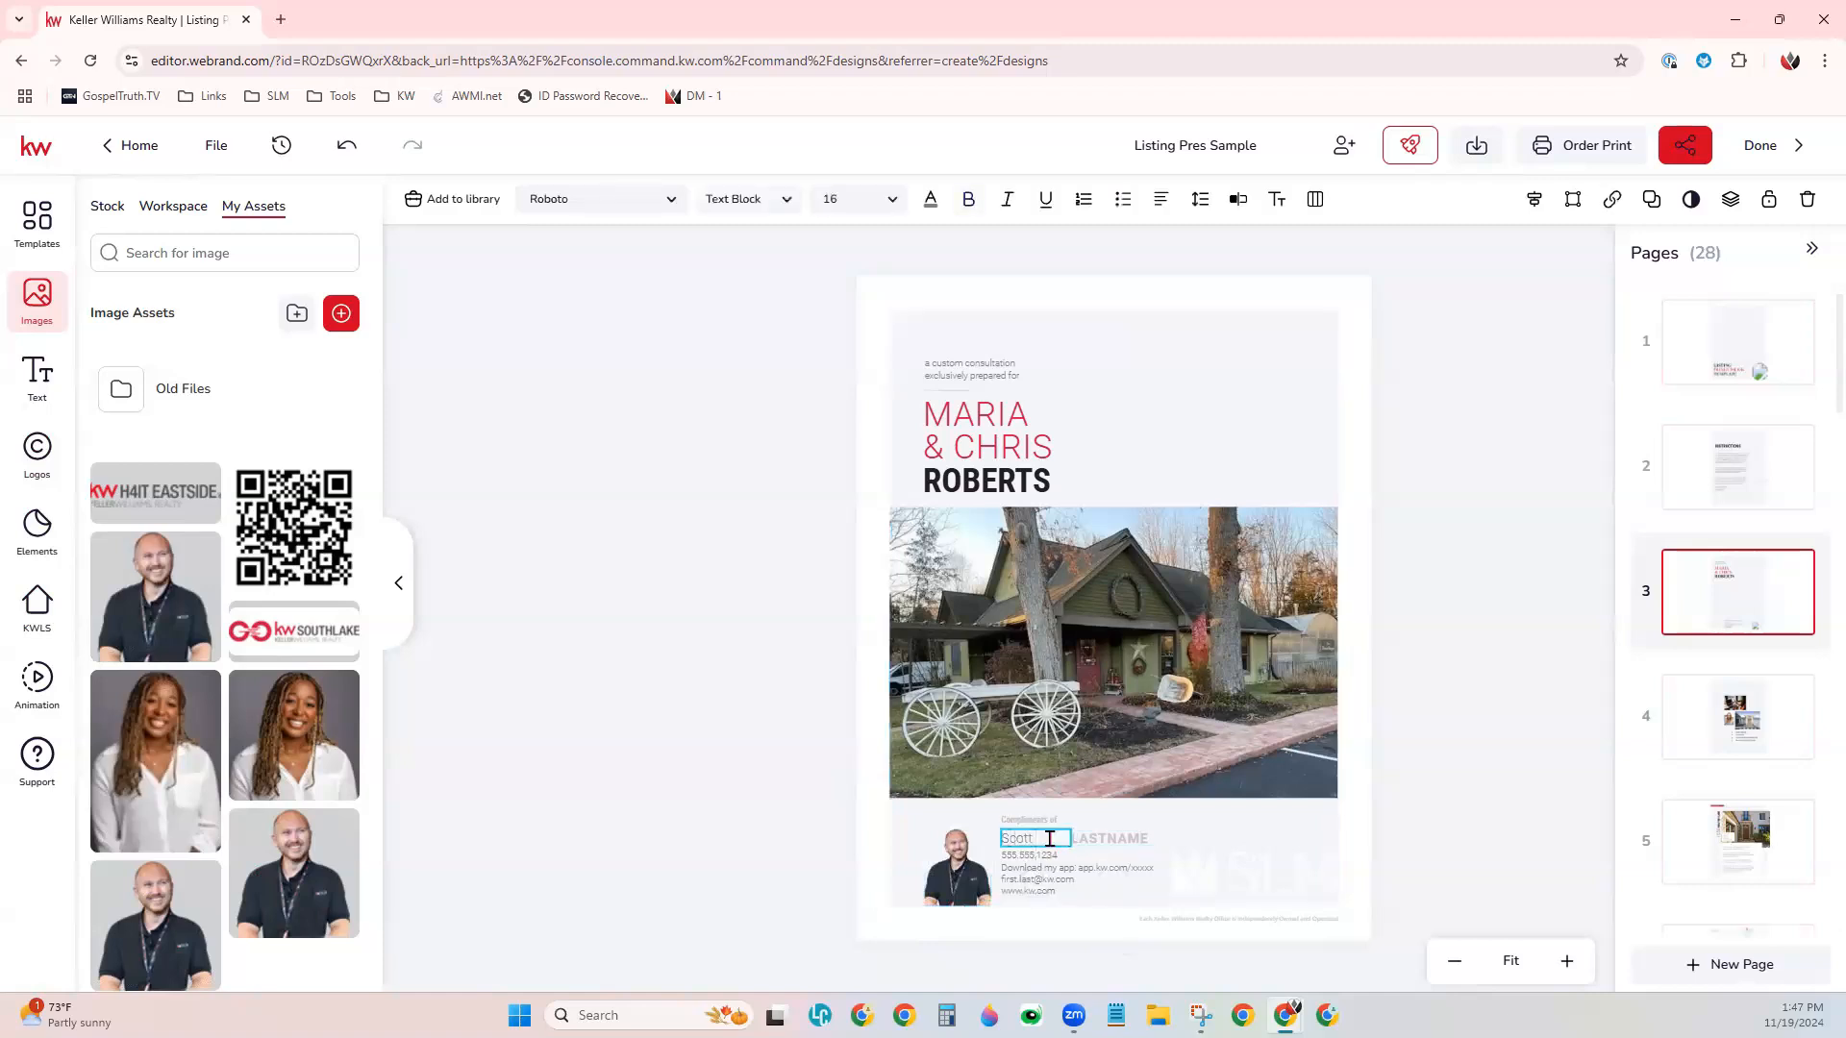
double_click(1106, 840)
text(Le Roy)
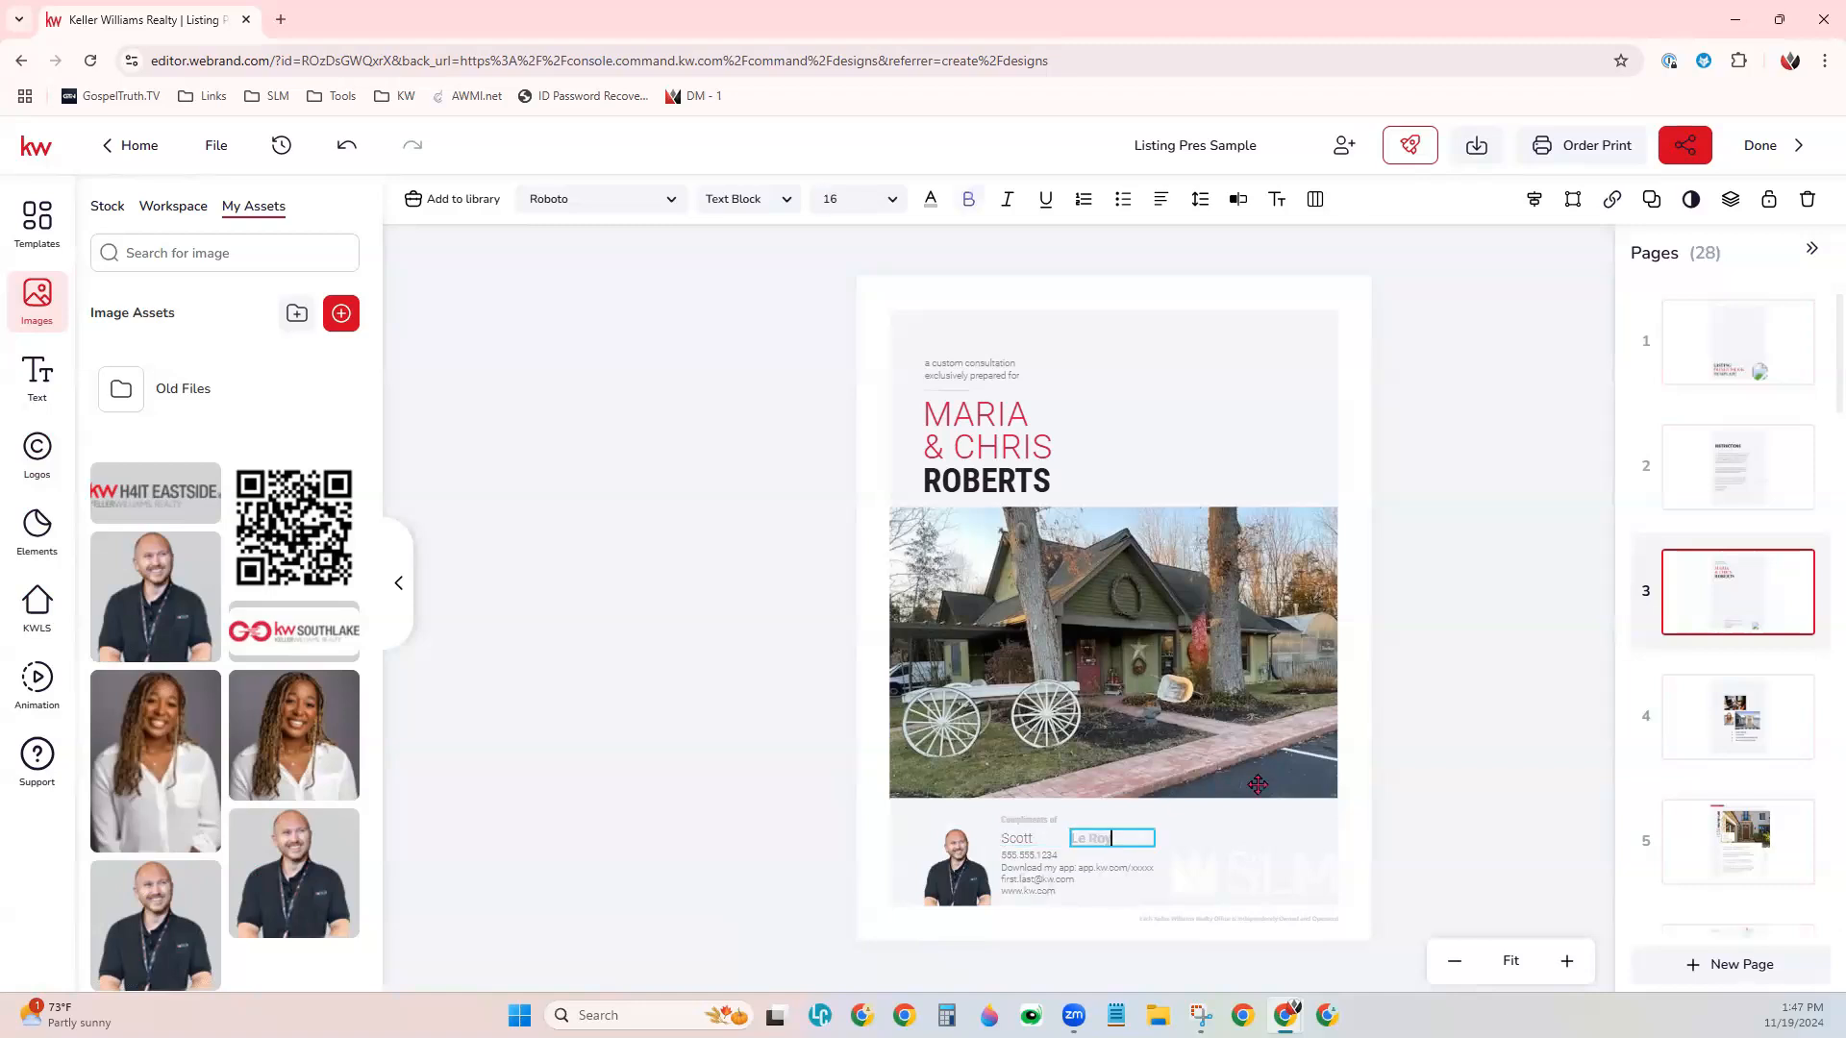
click(1203, 416)
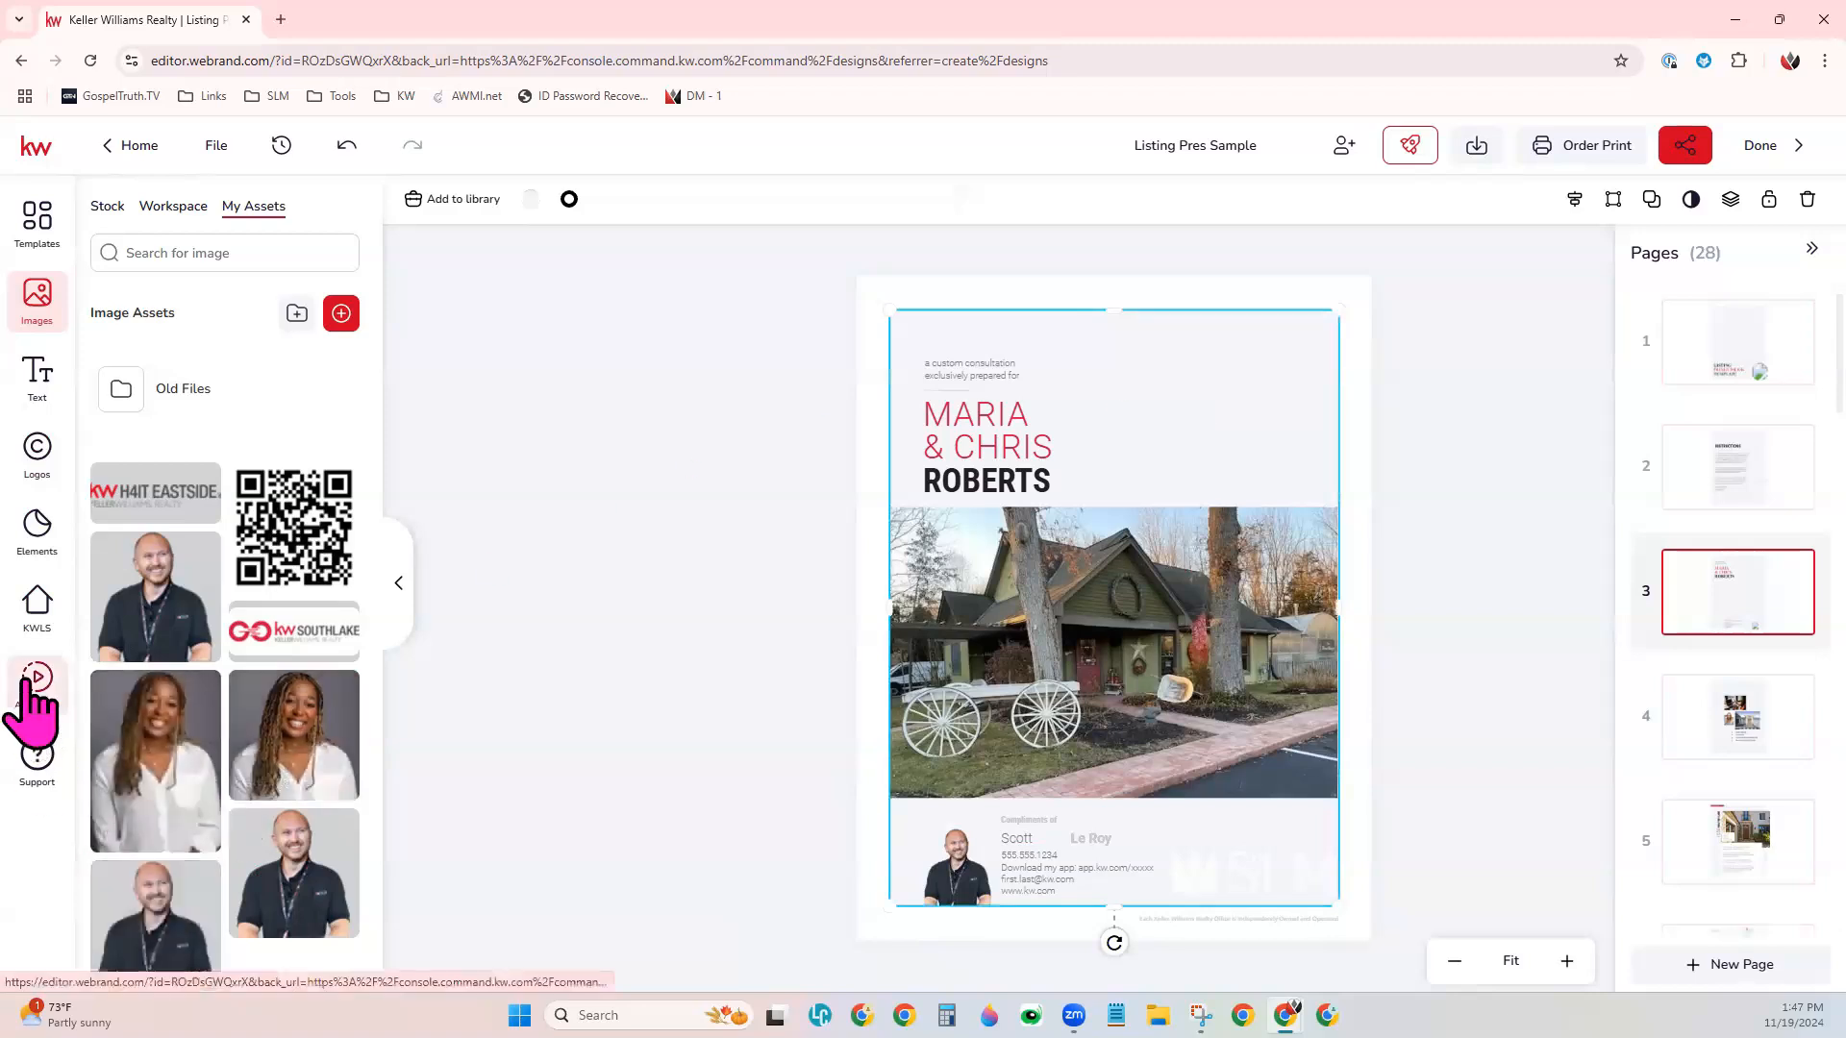
click(1485, 586)
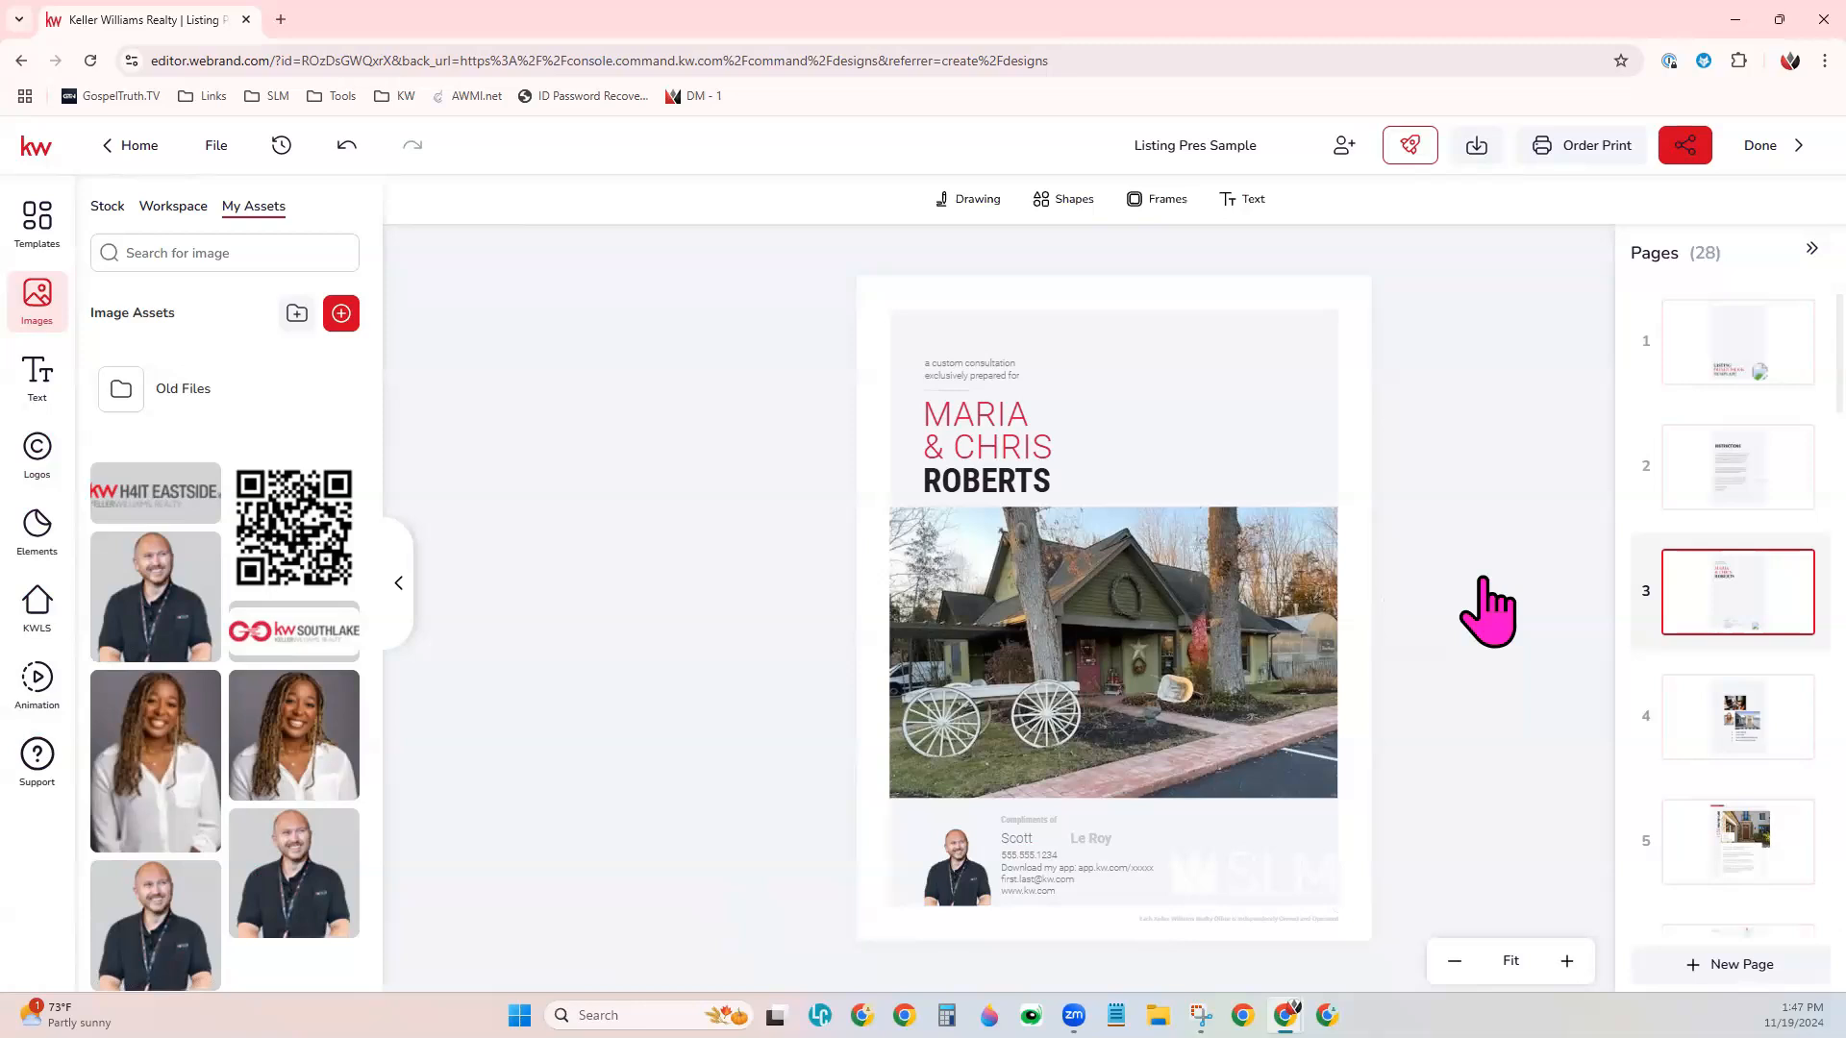
- Examine the download options for the design, including the available file types and page selection
click(1480, 158)
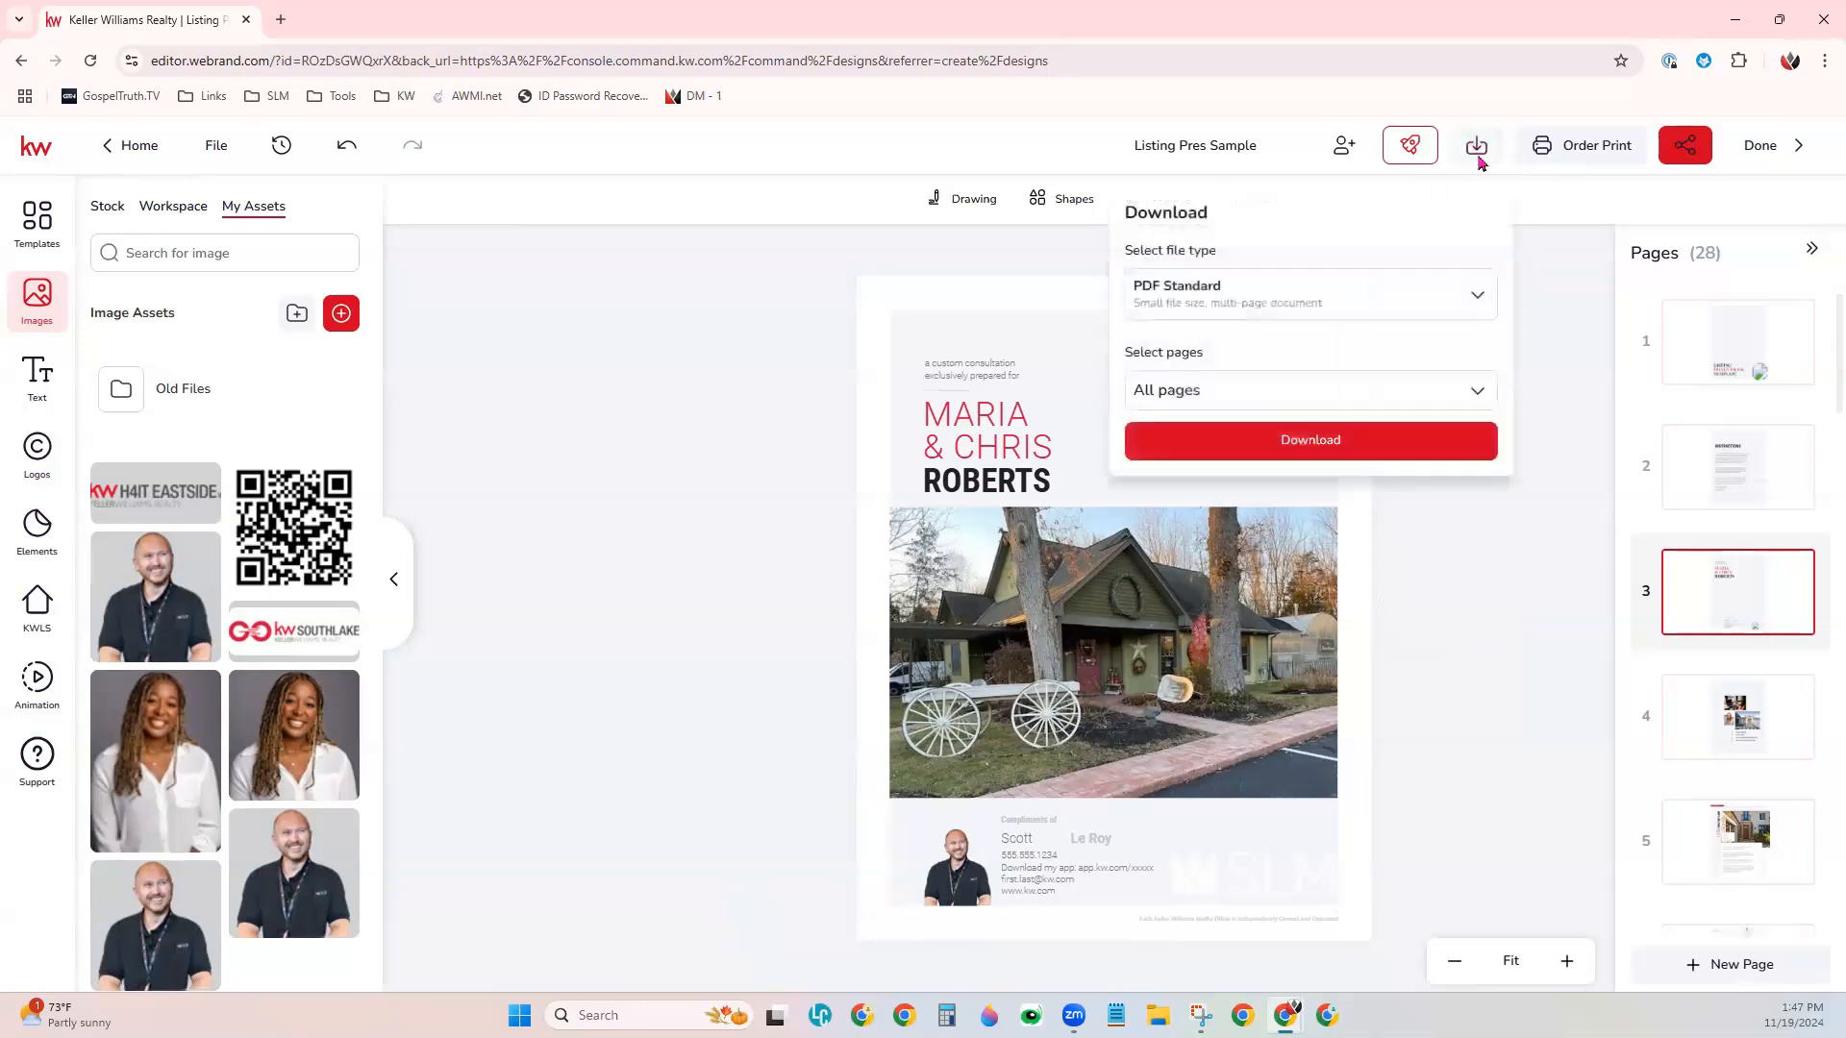
click(1465, 306)
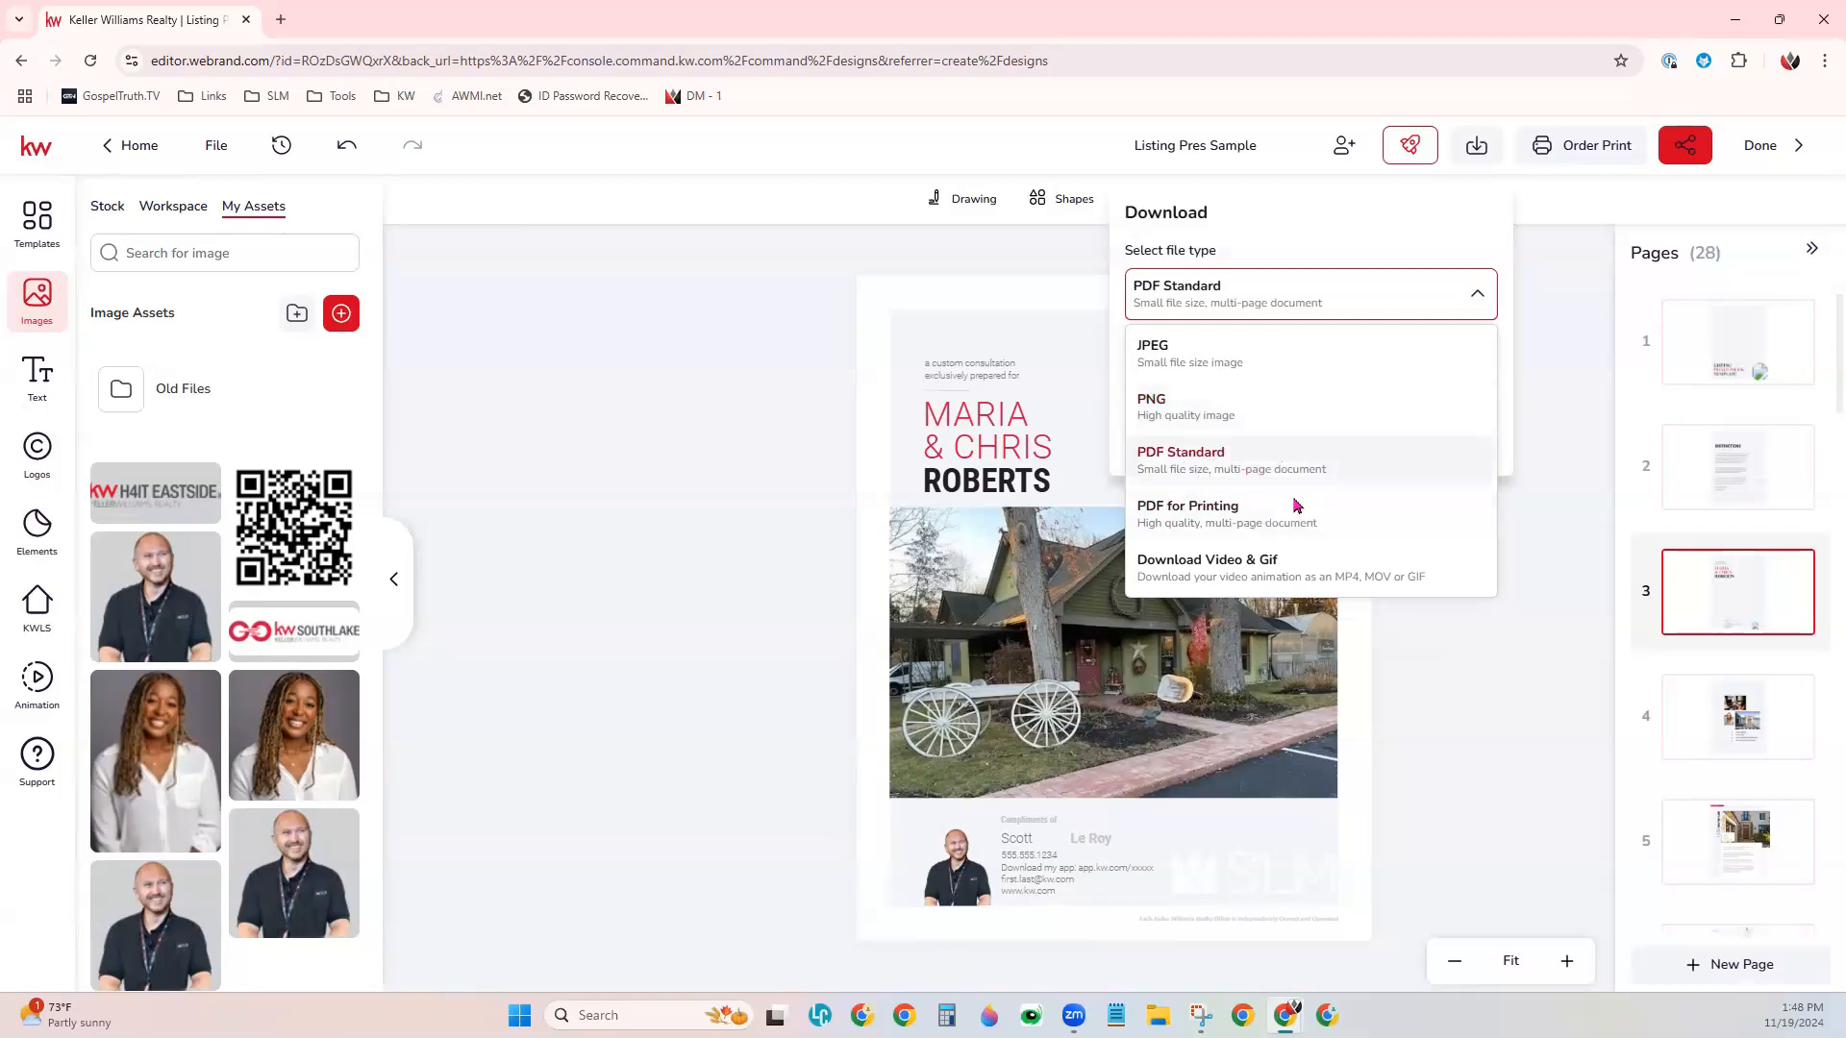
click(1539, 480)
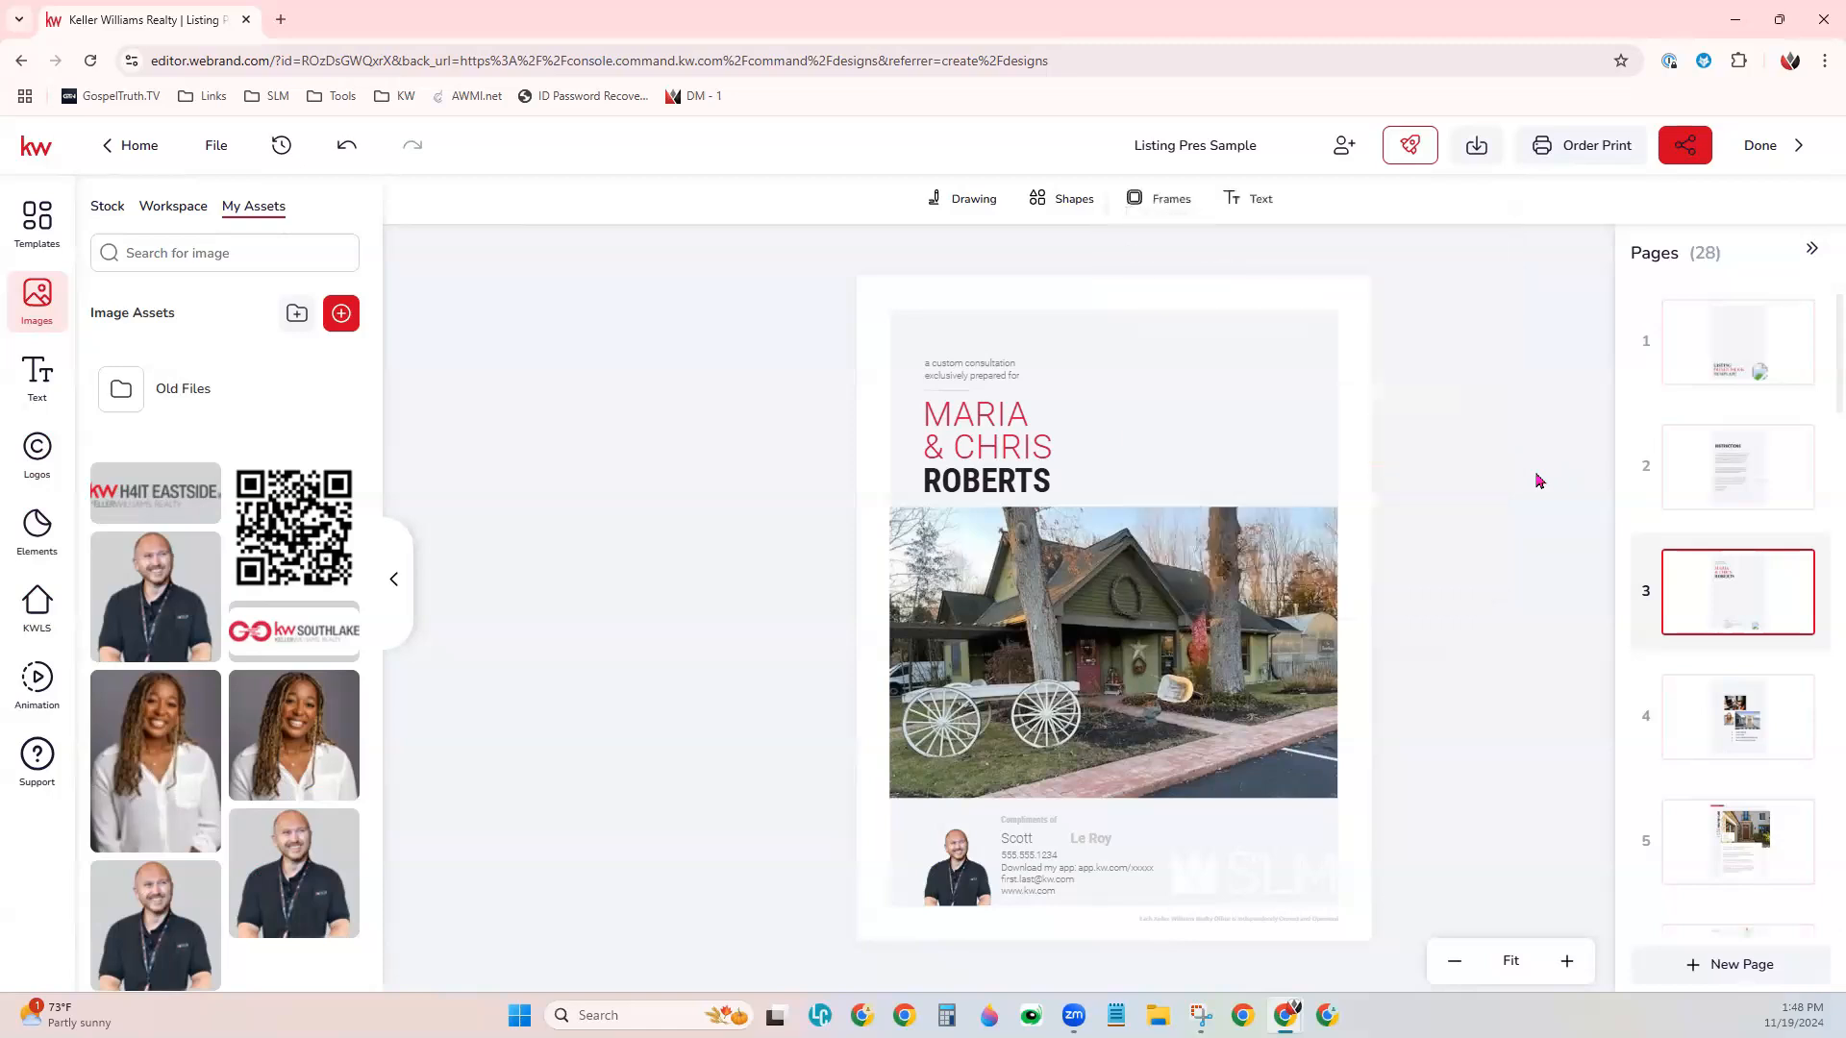
click(1475, 148)
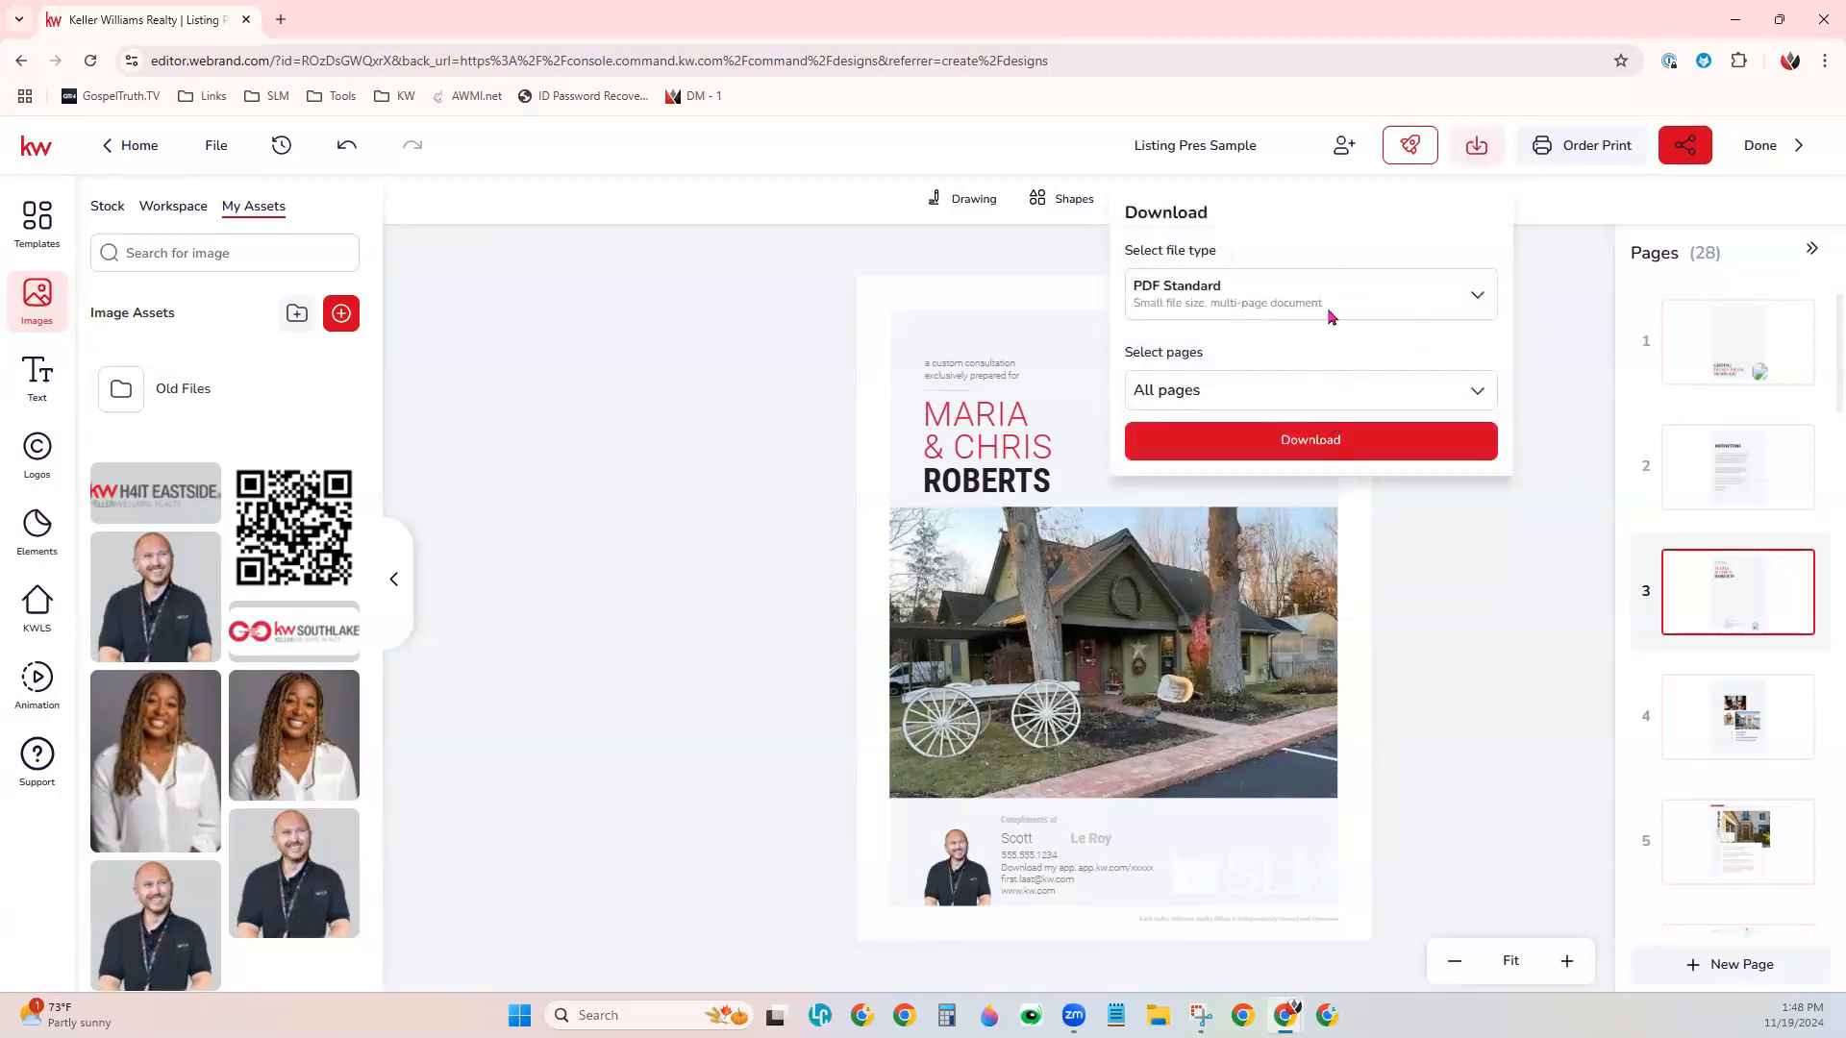
click(1419, 316)
click(1564, 332)
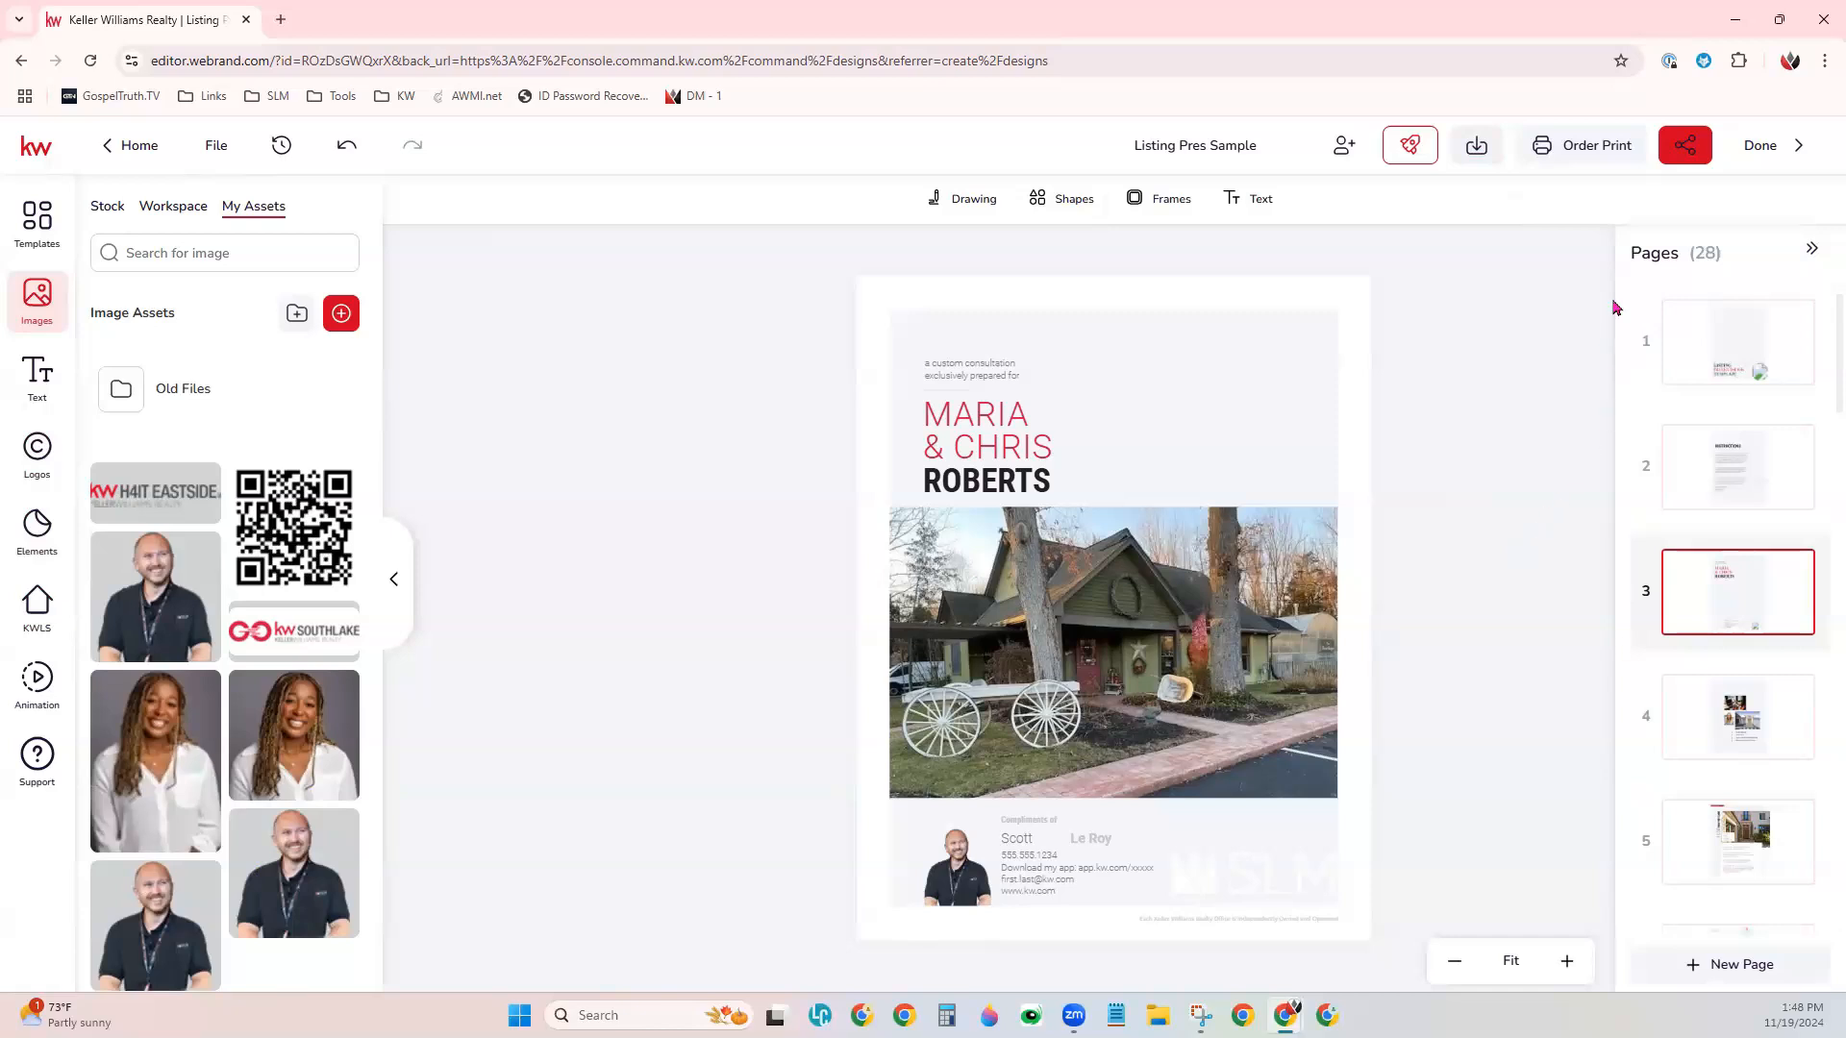
- Preview the first three pages in the project's sharing view, return to the cover, and copy the link that anyone can open
click(1685, 147)
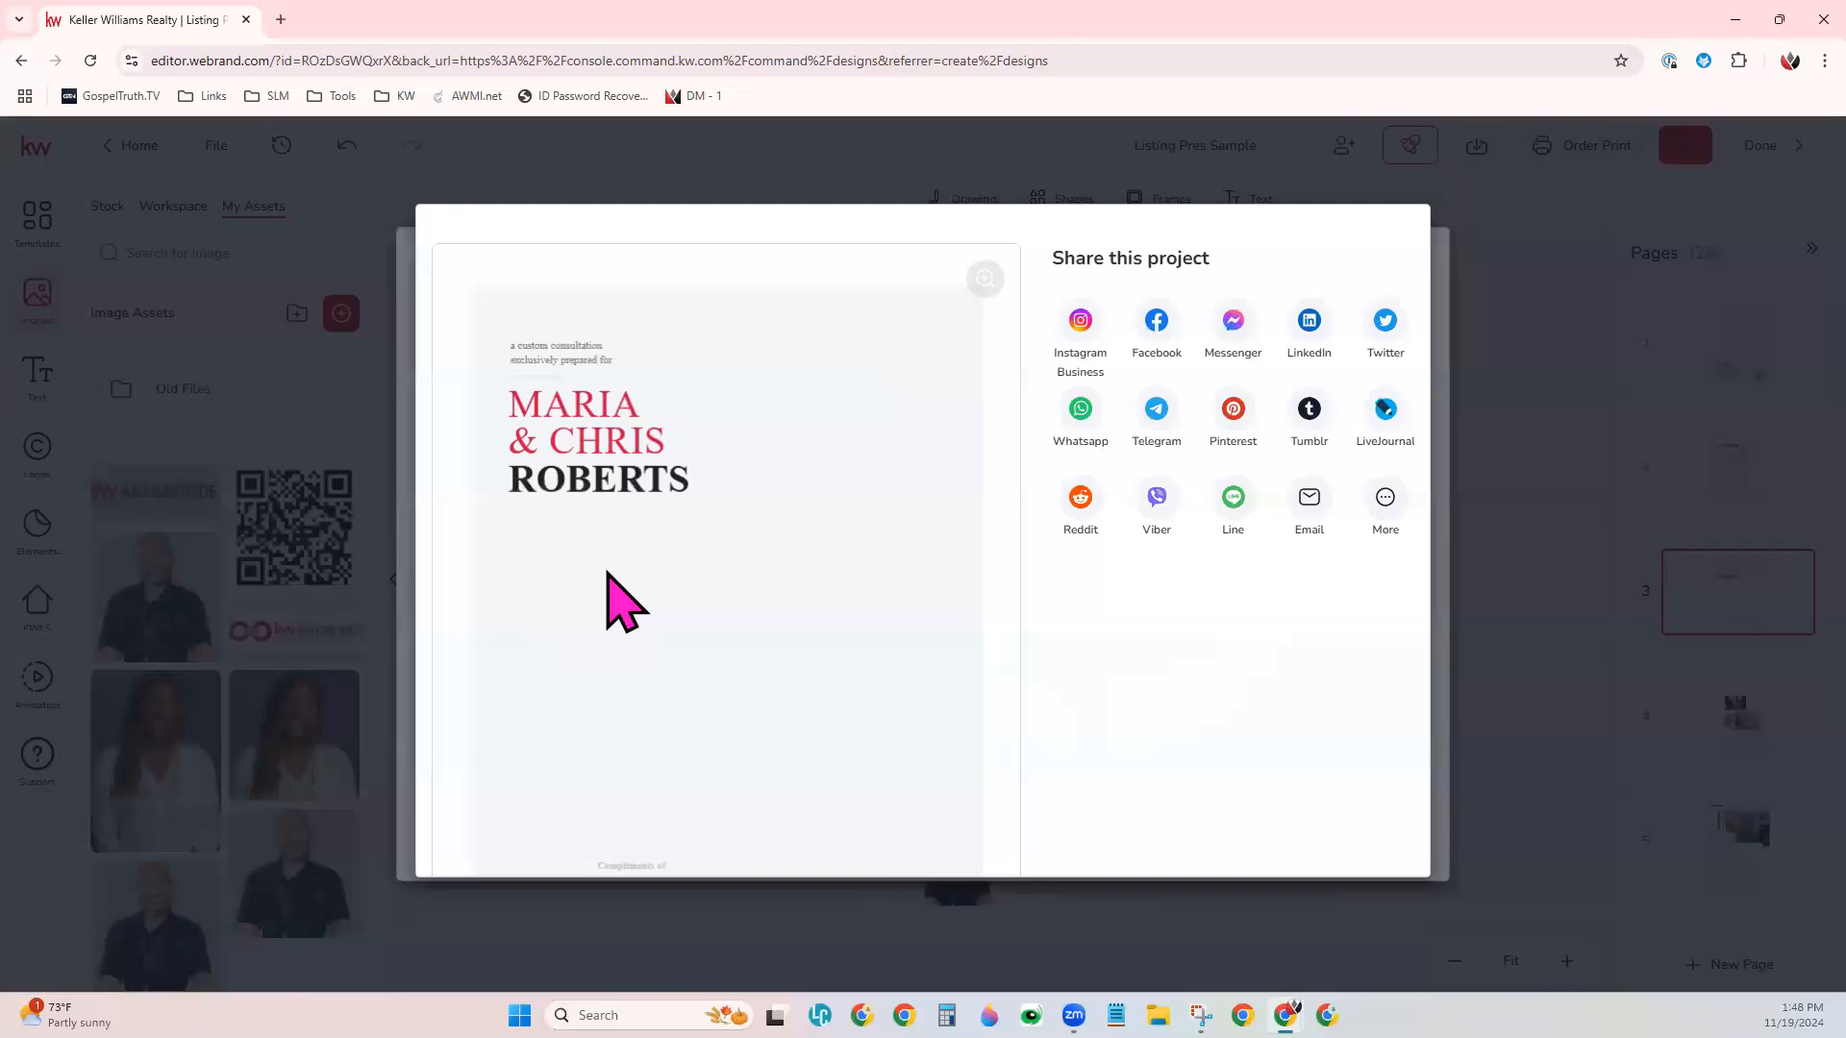
scroll(722, 538, down, 3)
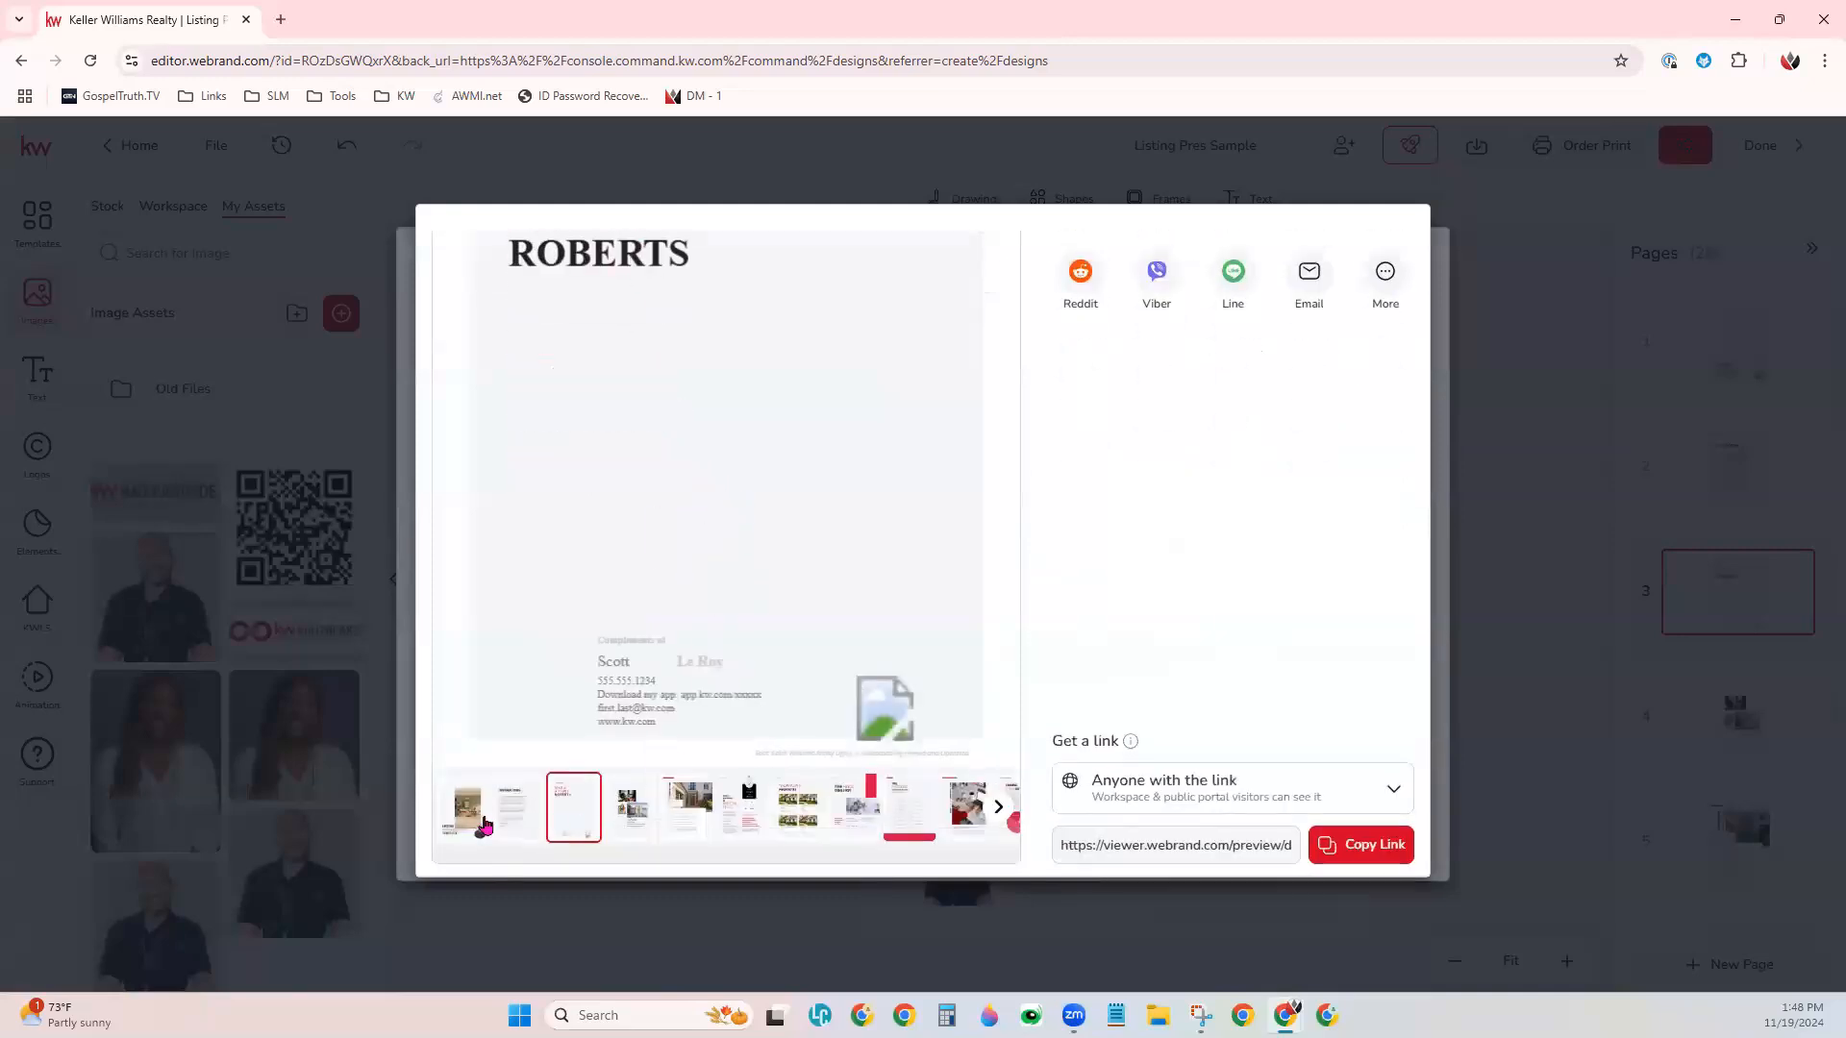
click(480, 822)
click(522, 828)
click(581, 832)
click(471, 827)
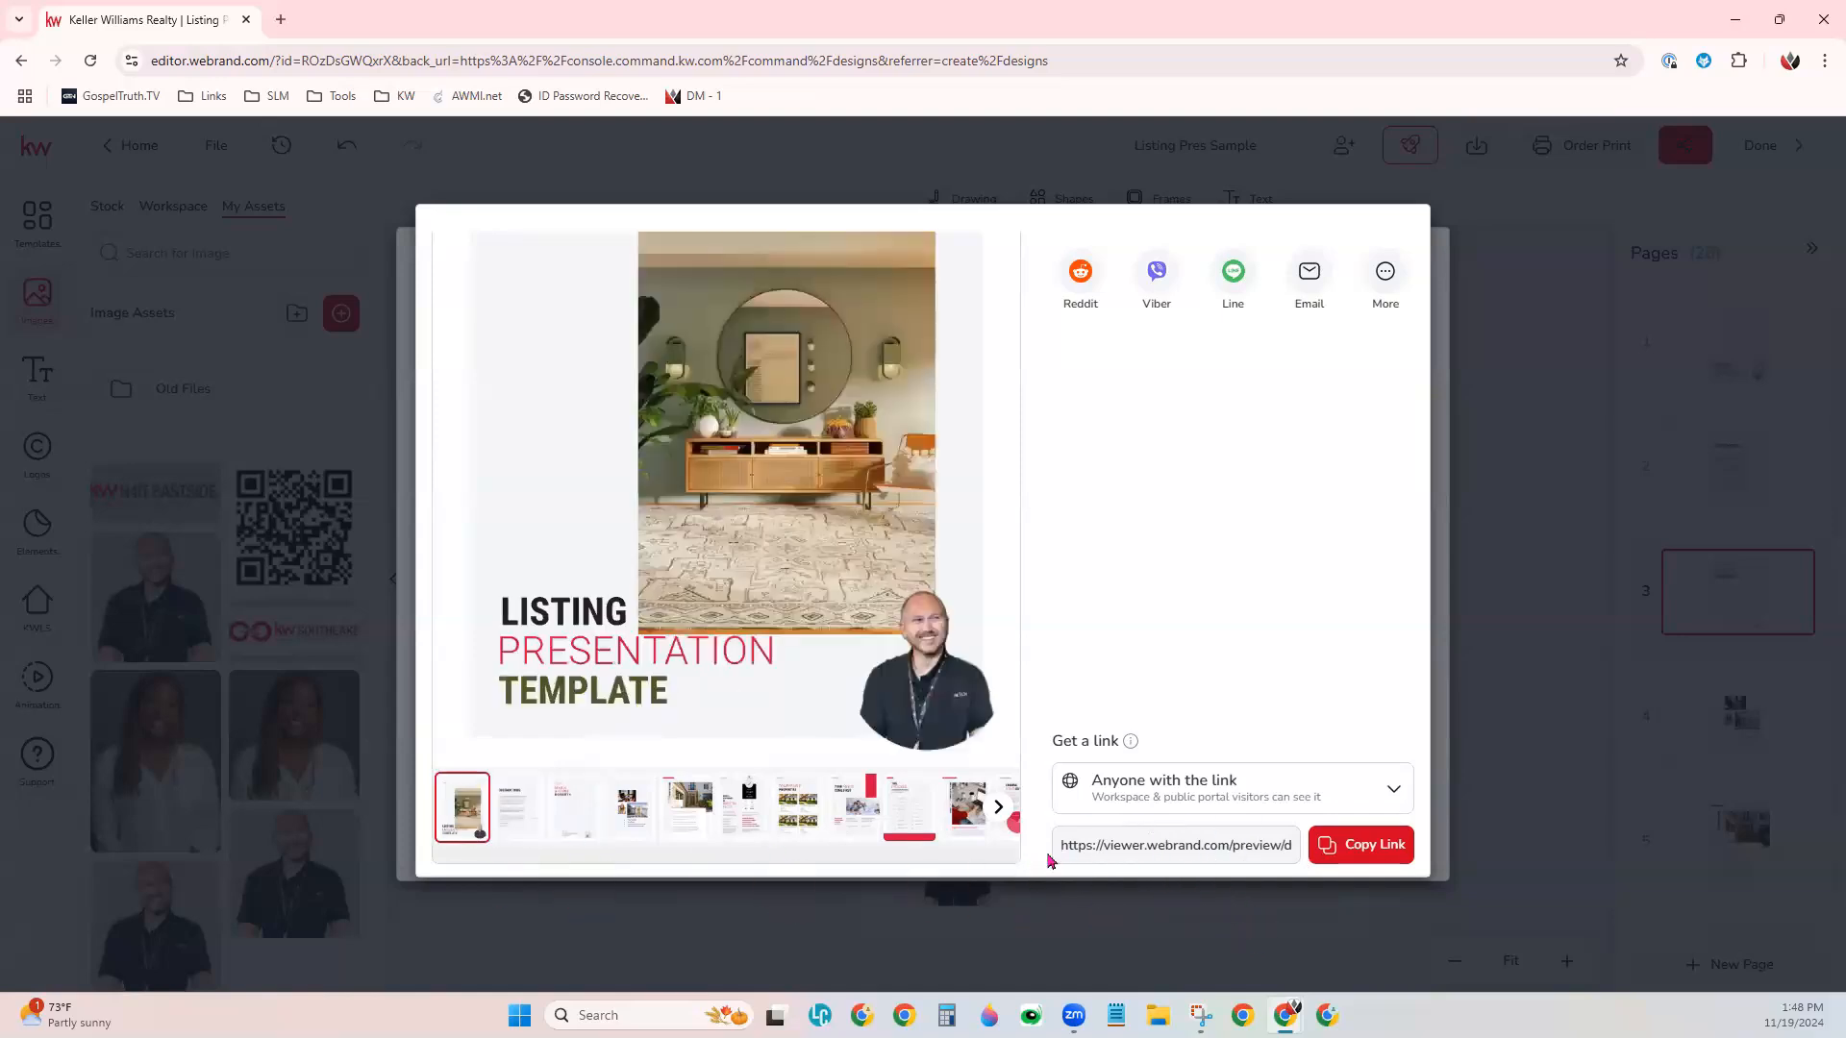
click(1362, 853)
scroll(743, 794, up, 1)
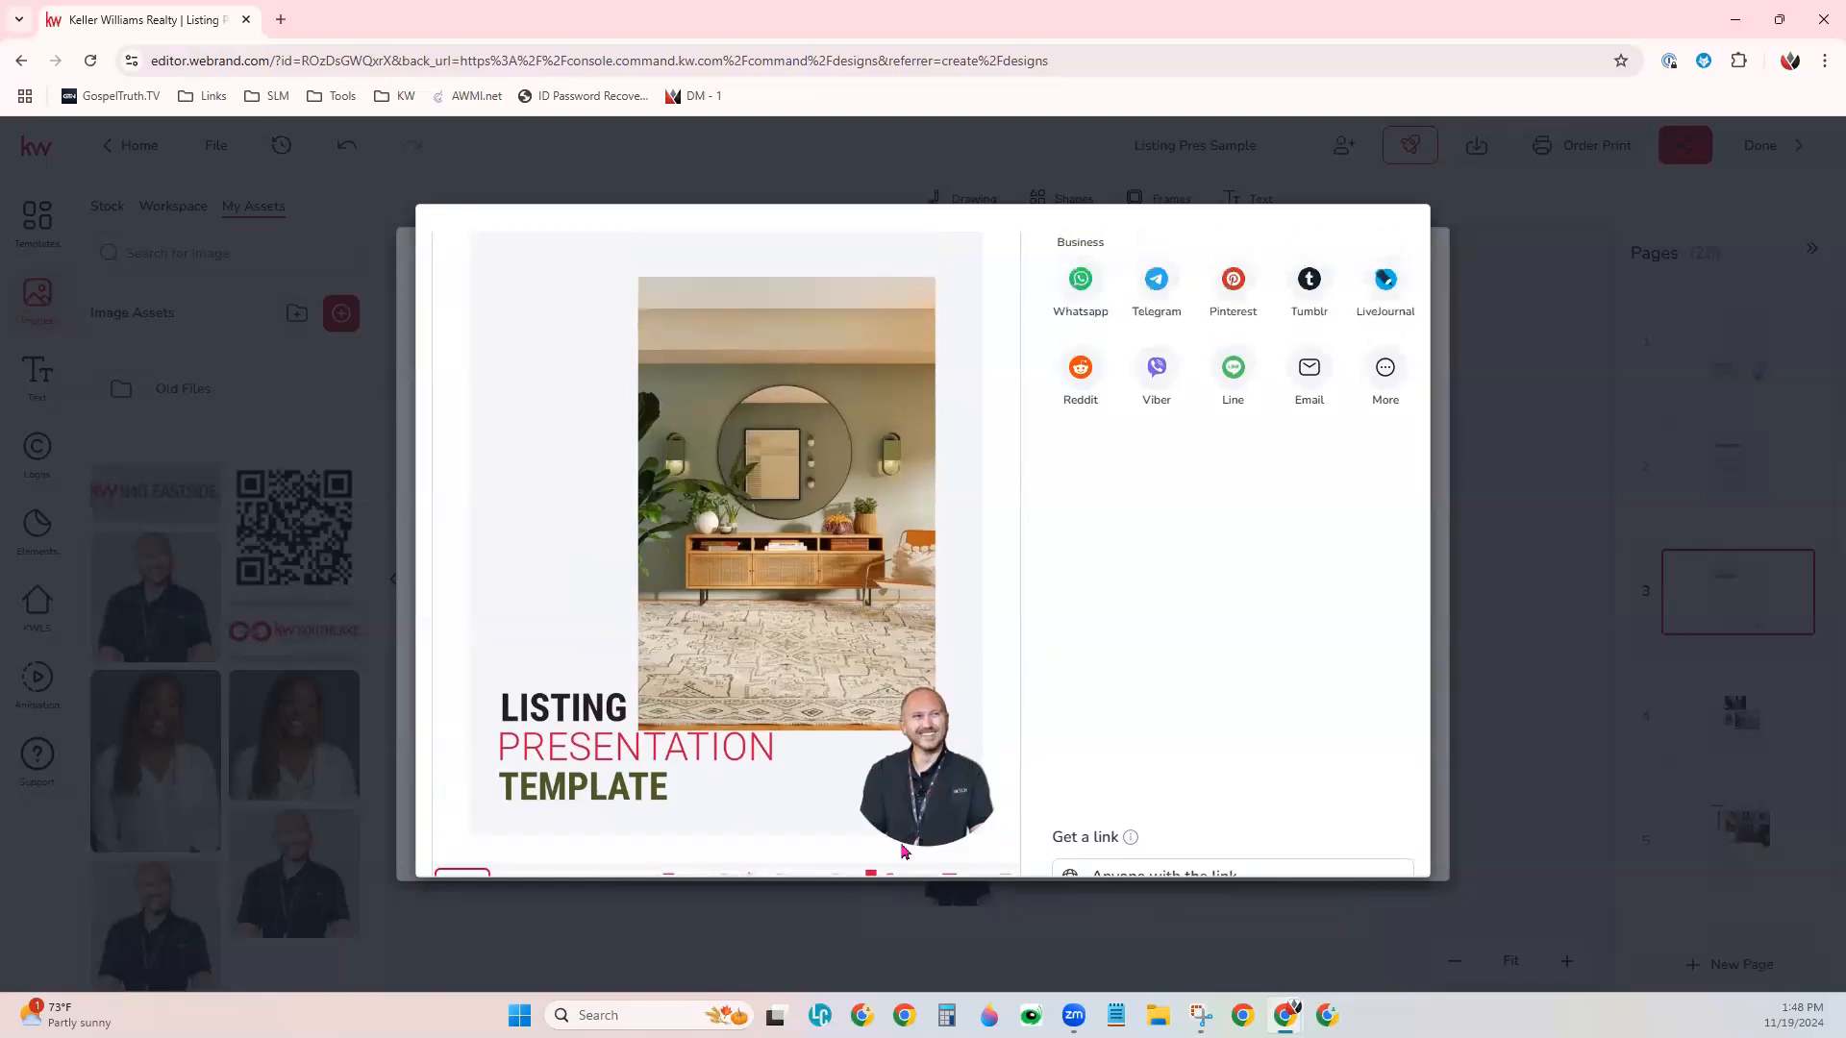
- Open the copied link to the listing presentation in a new browser tab
scroll(1088, 857, down, 1)
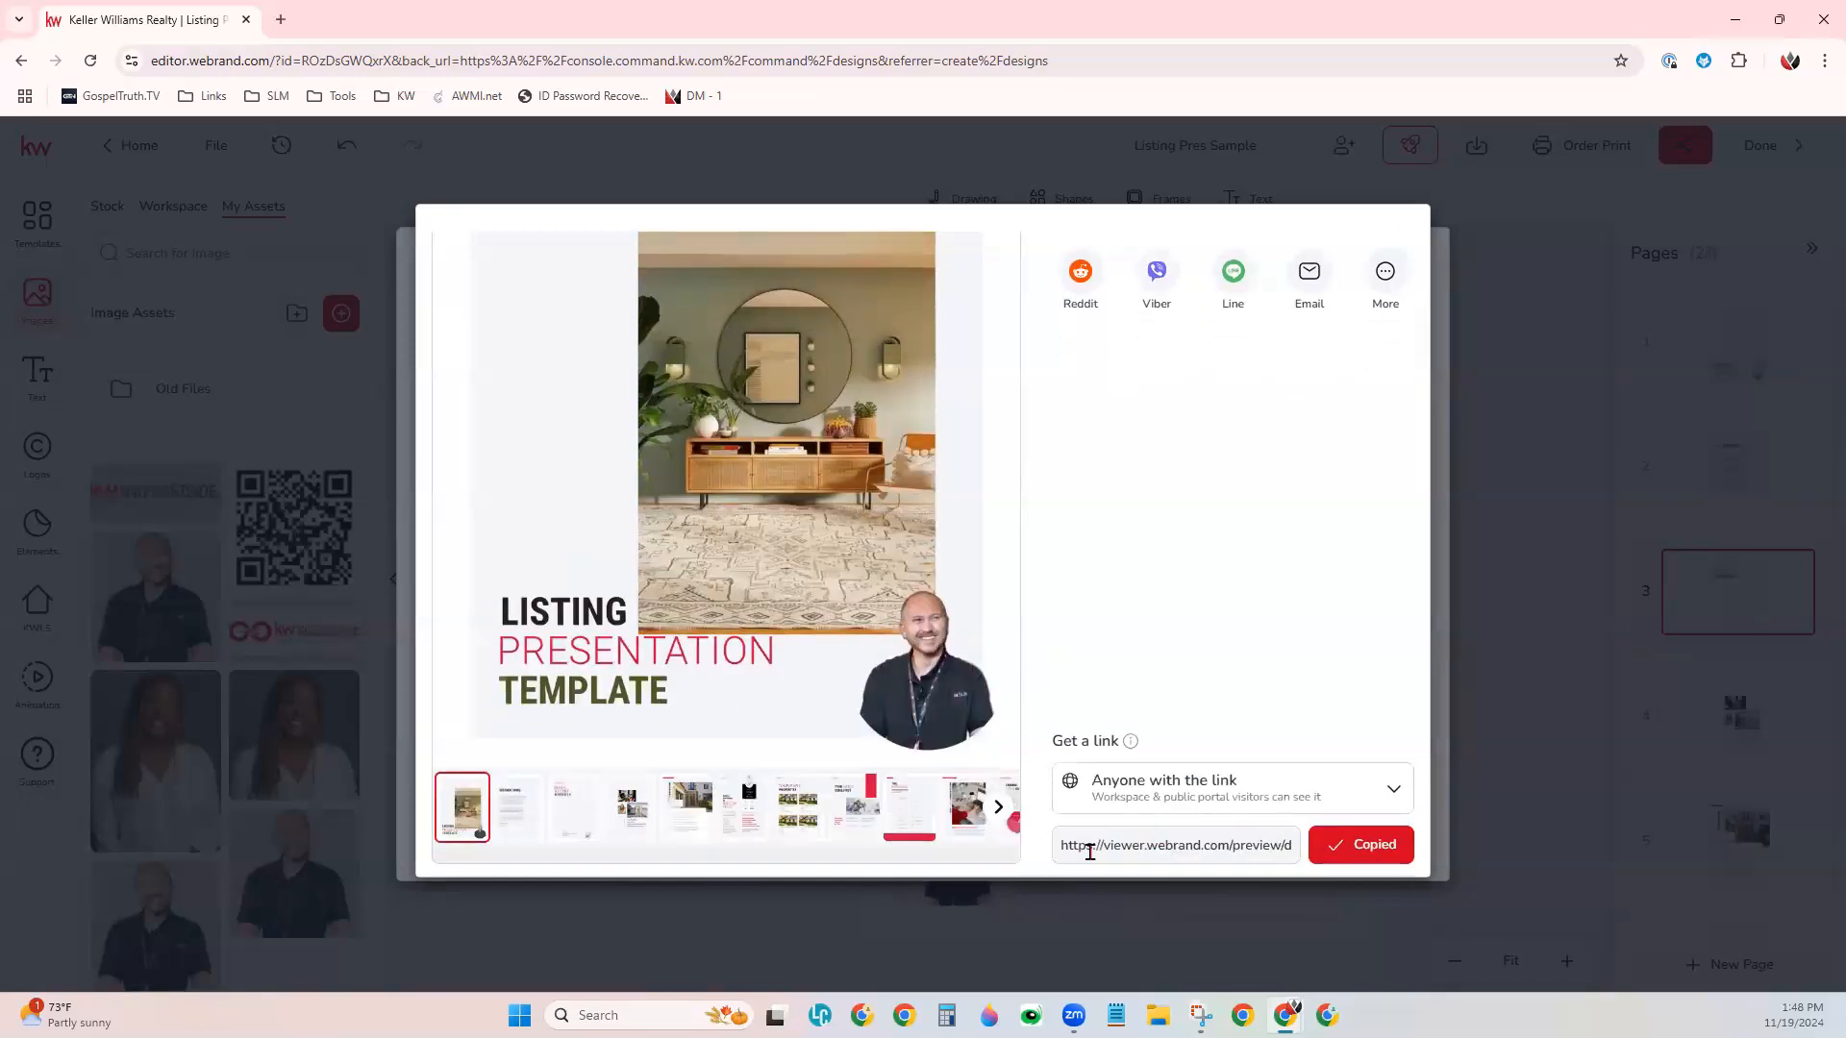
click(281, 19)
key(ctrl+v)
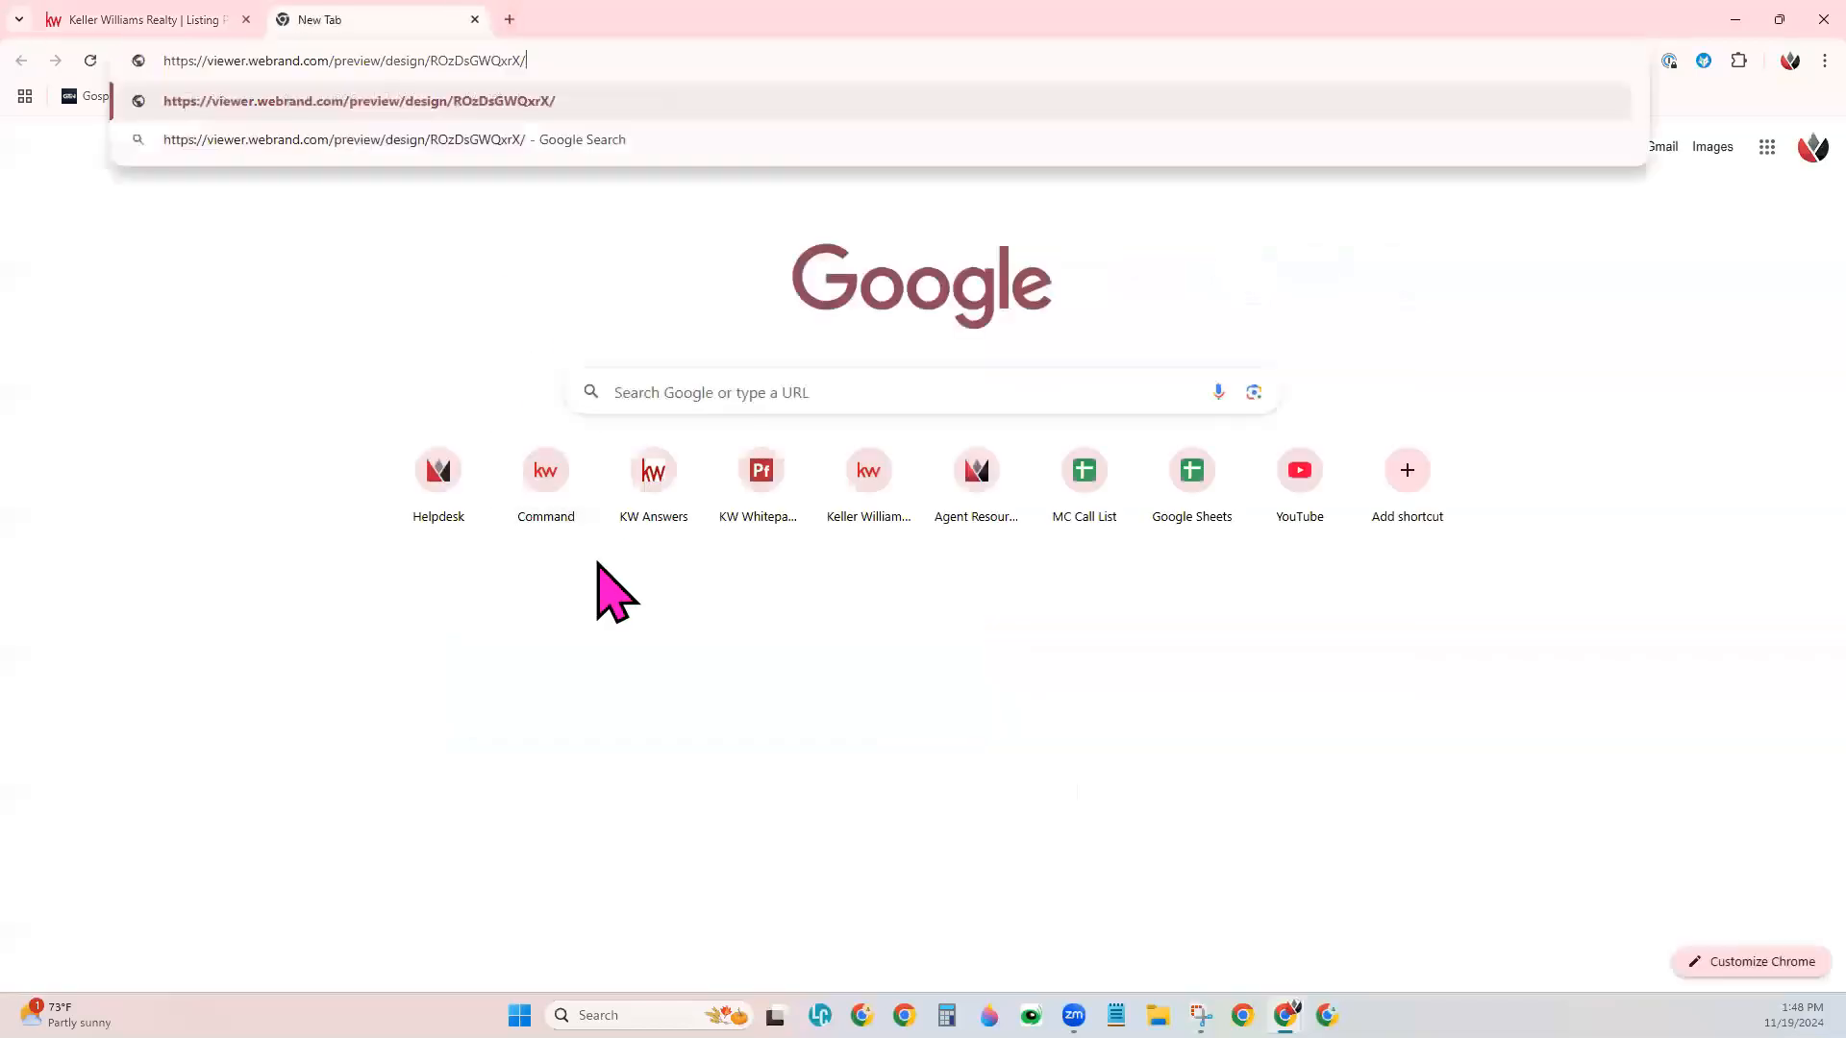
key(Return)
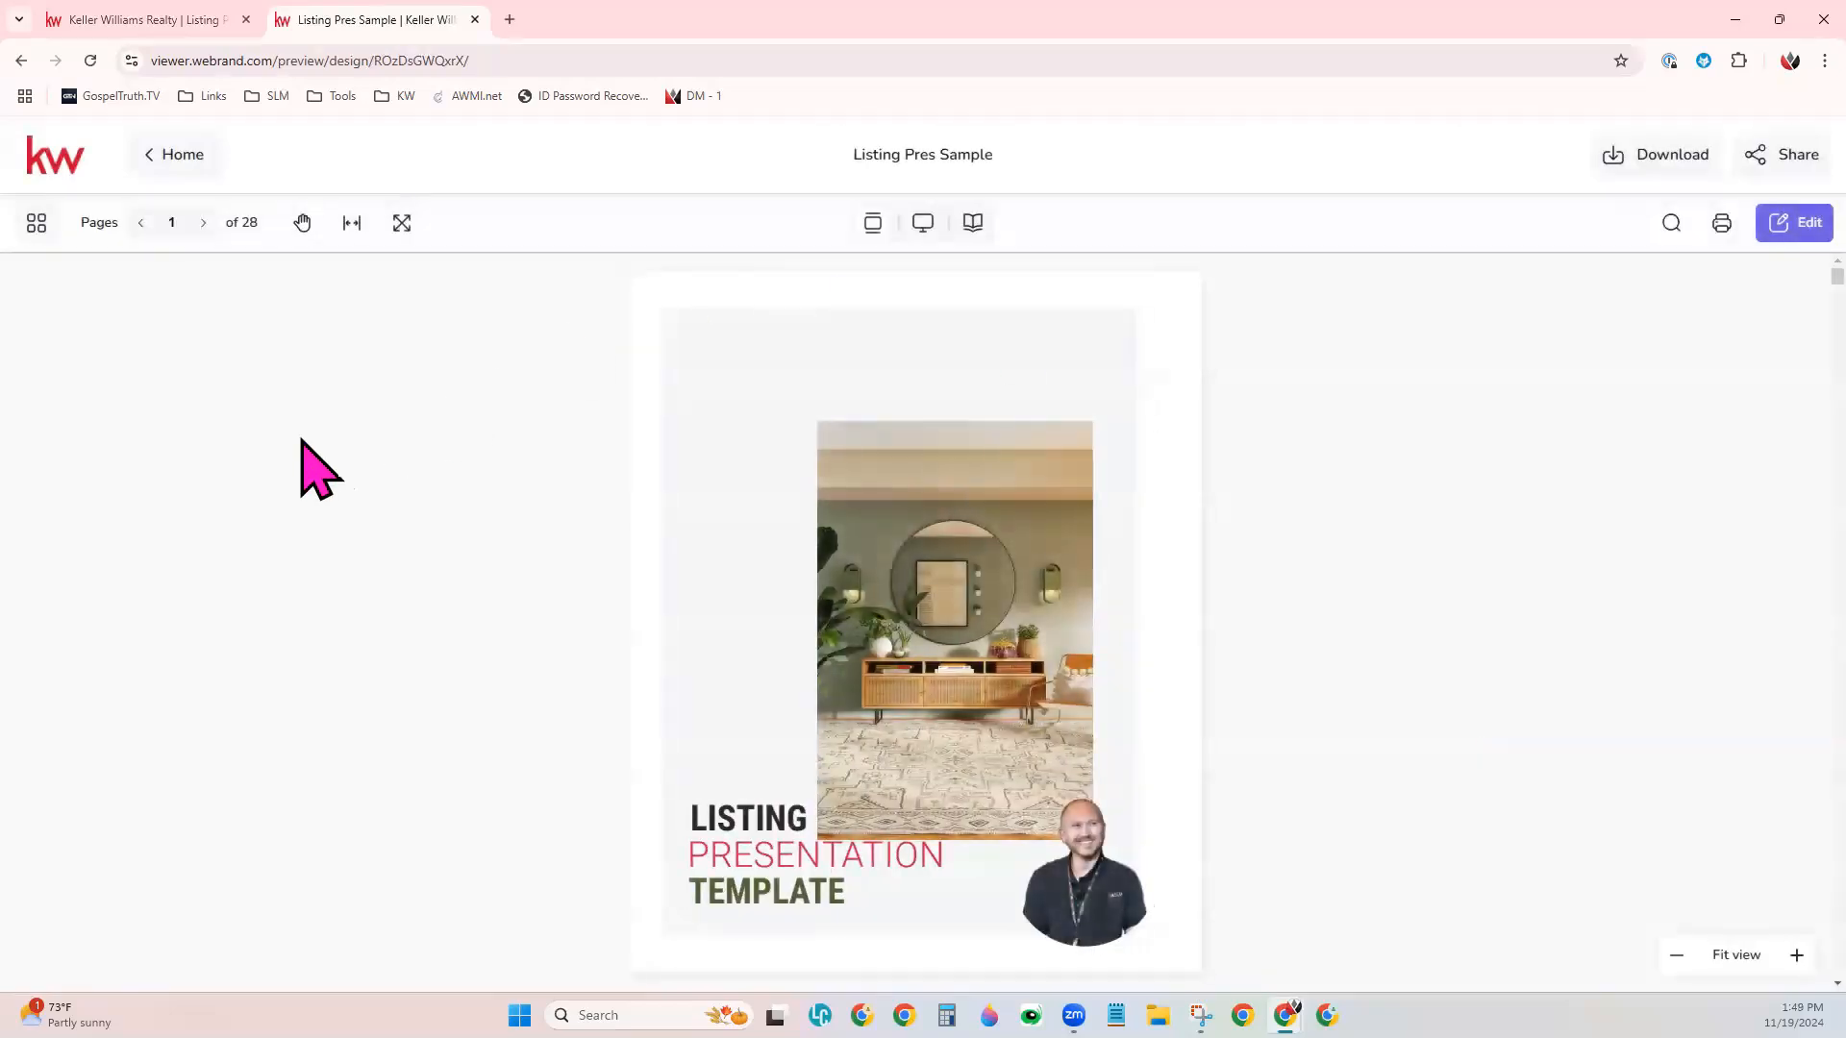
- Page through the shared presentation from the cover to page 7
click(202, 223)
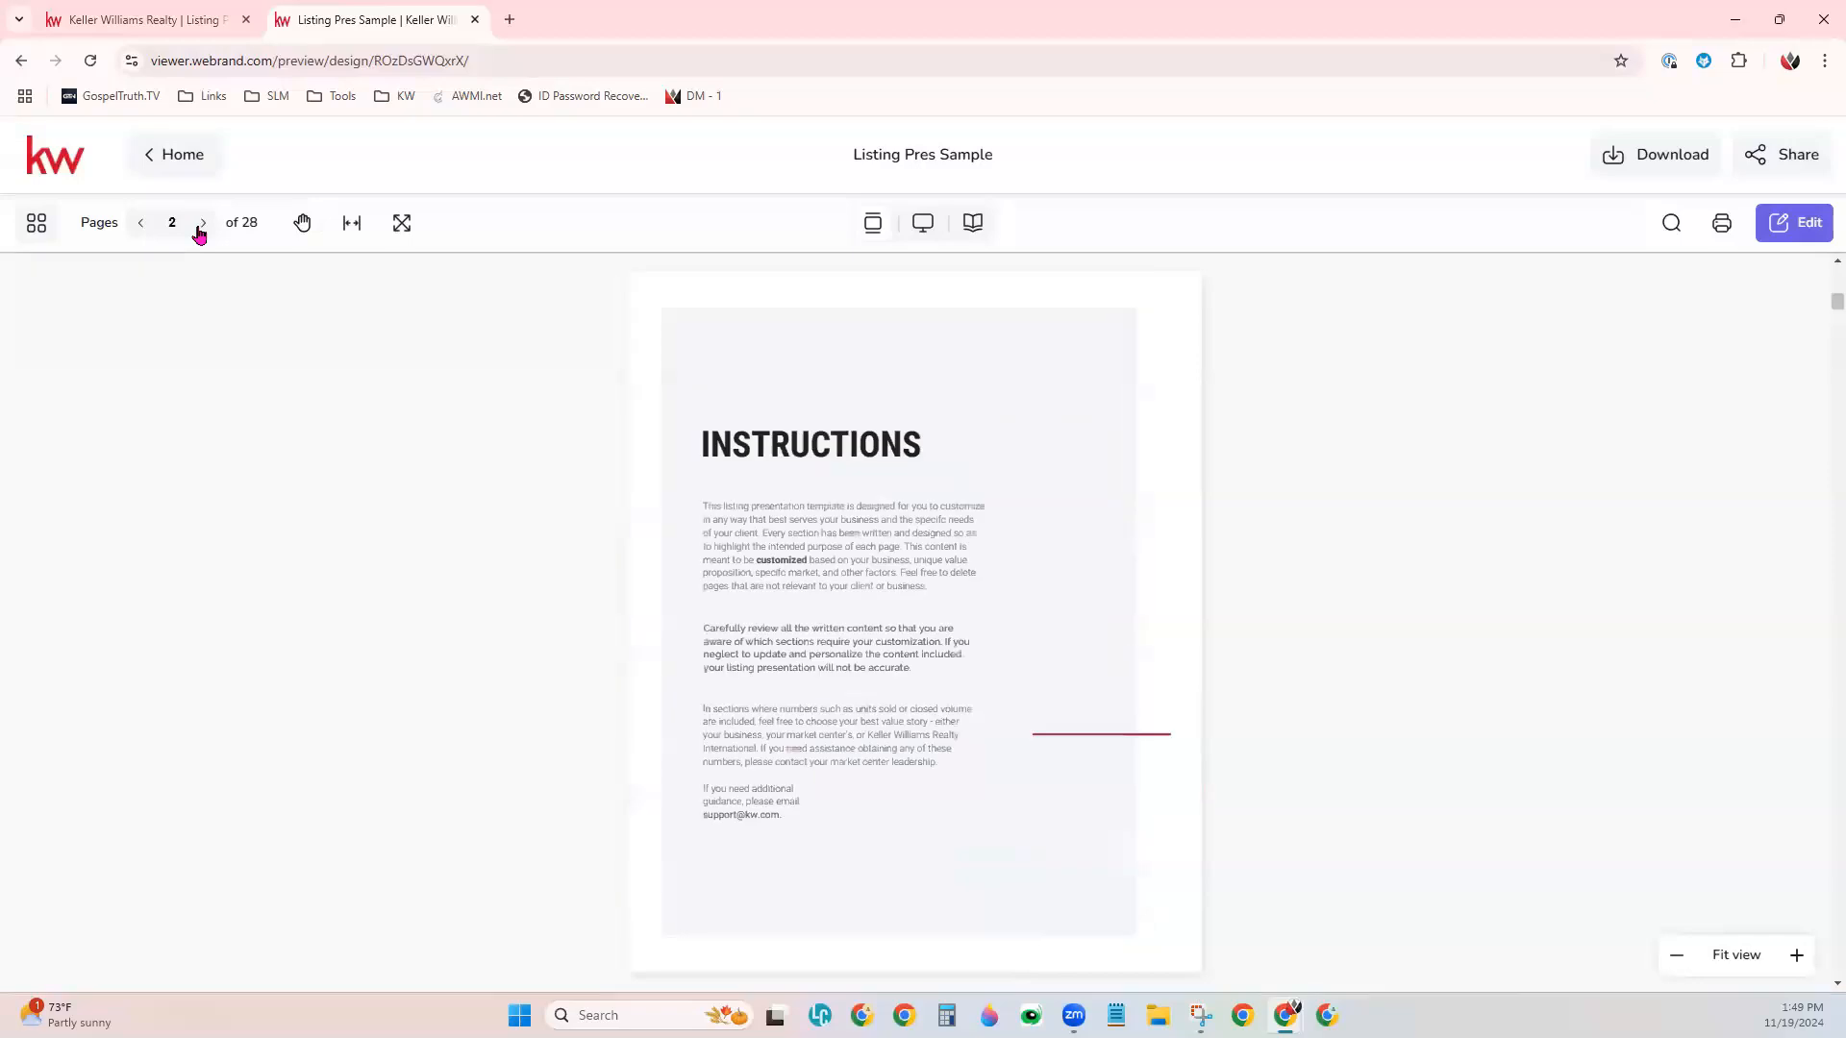
click(202, 223)
click(202, 223)
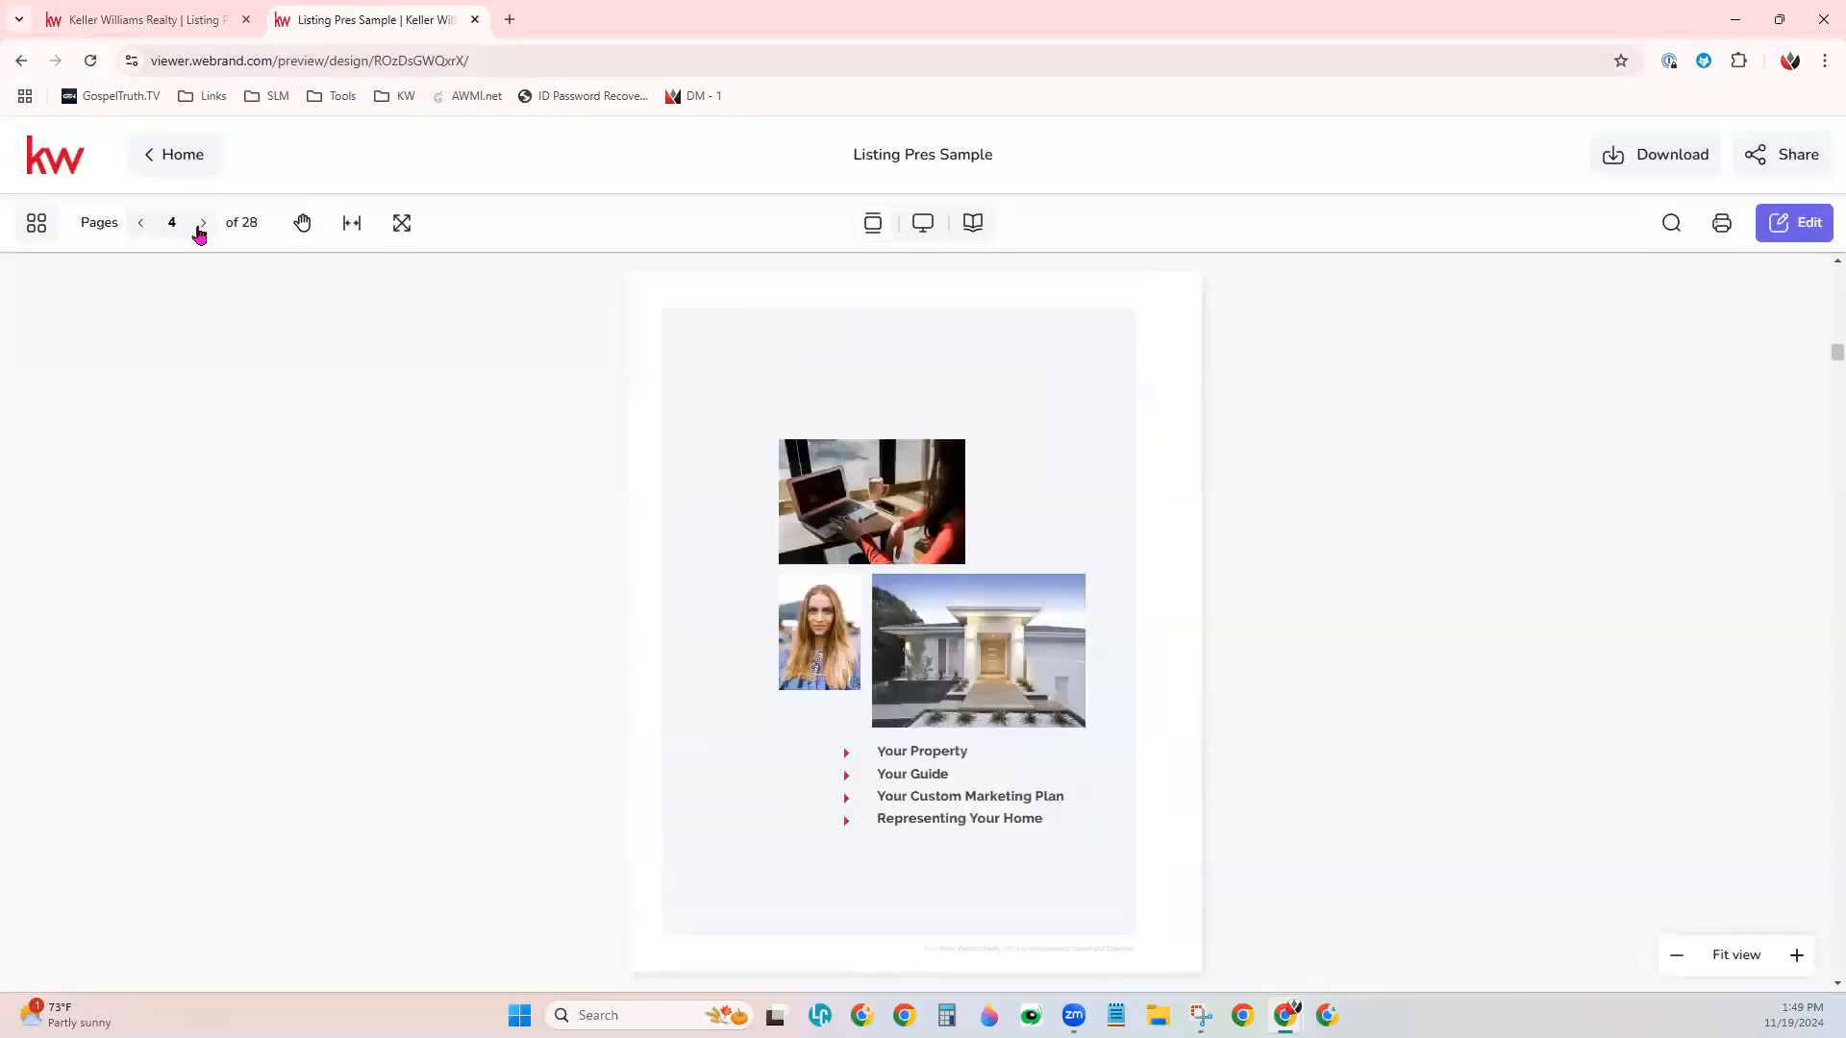
click(202, 223)
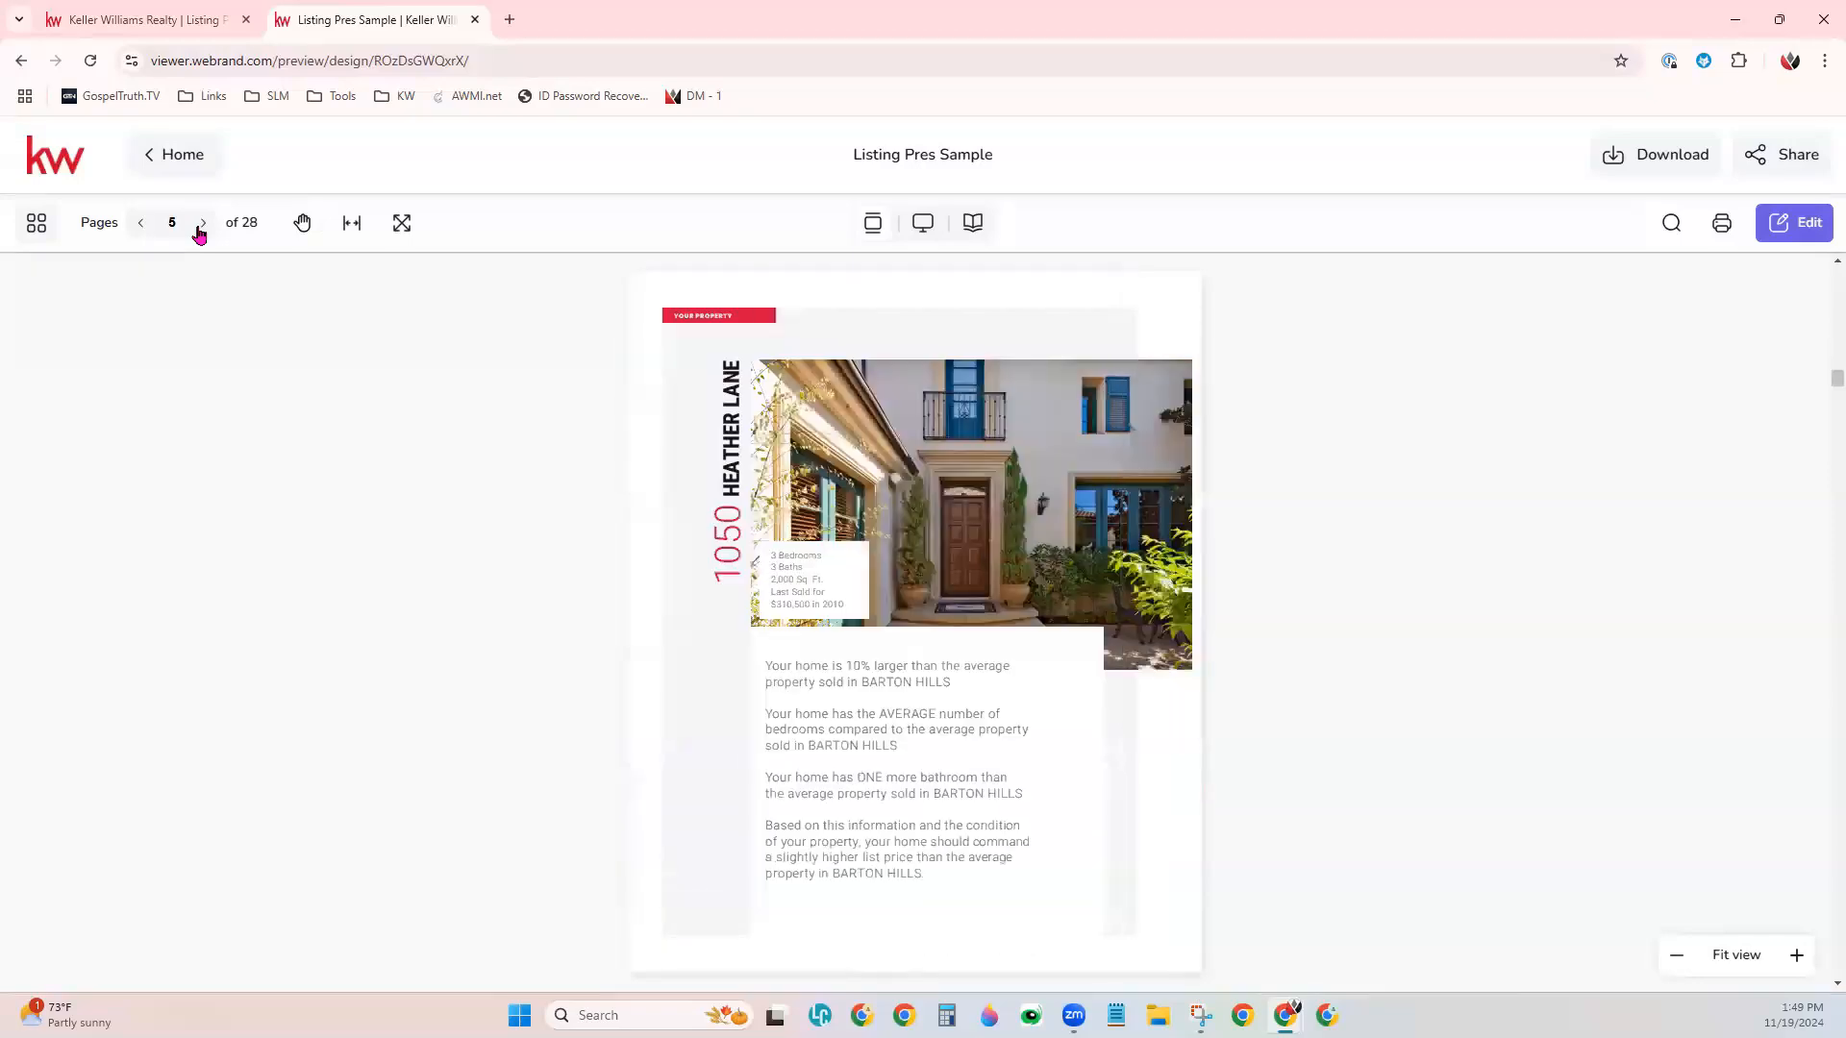
click(201, 223)
click(202, 224)
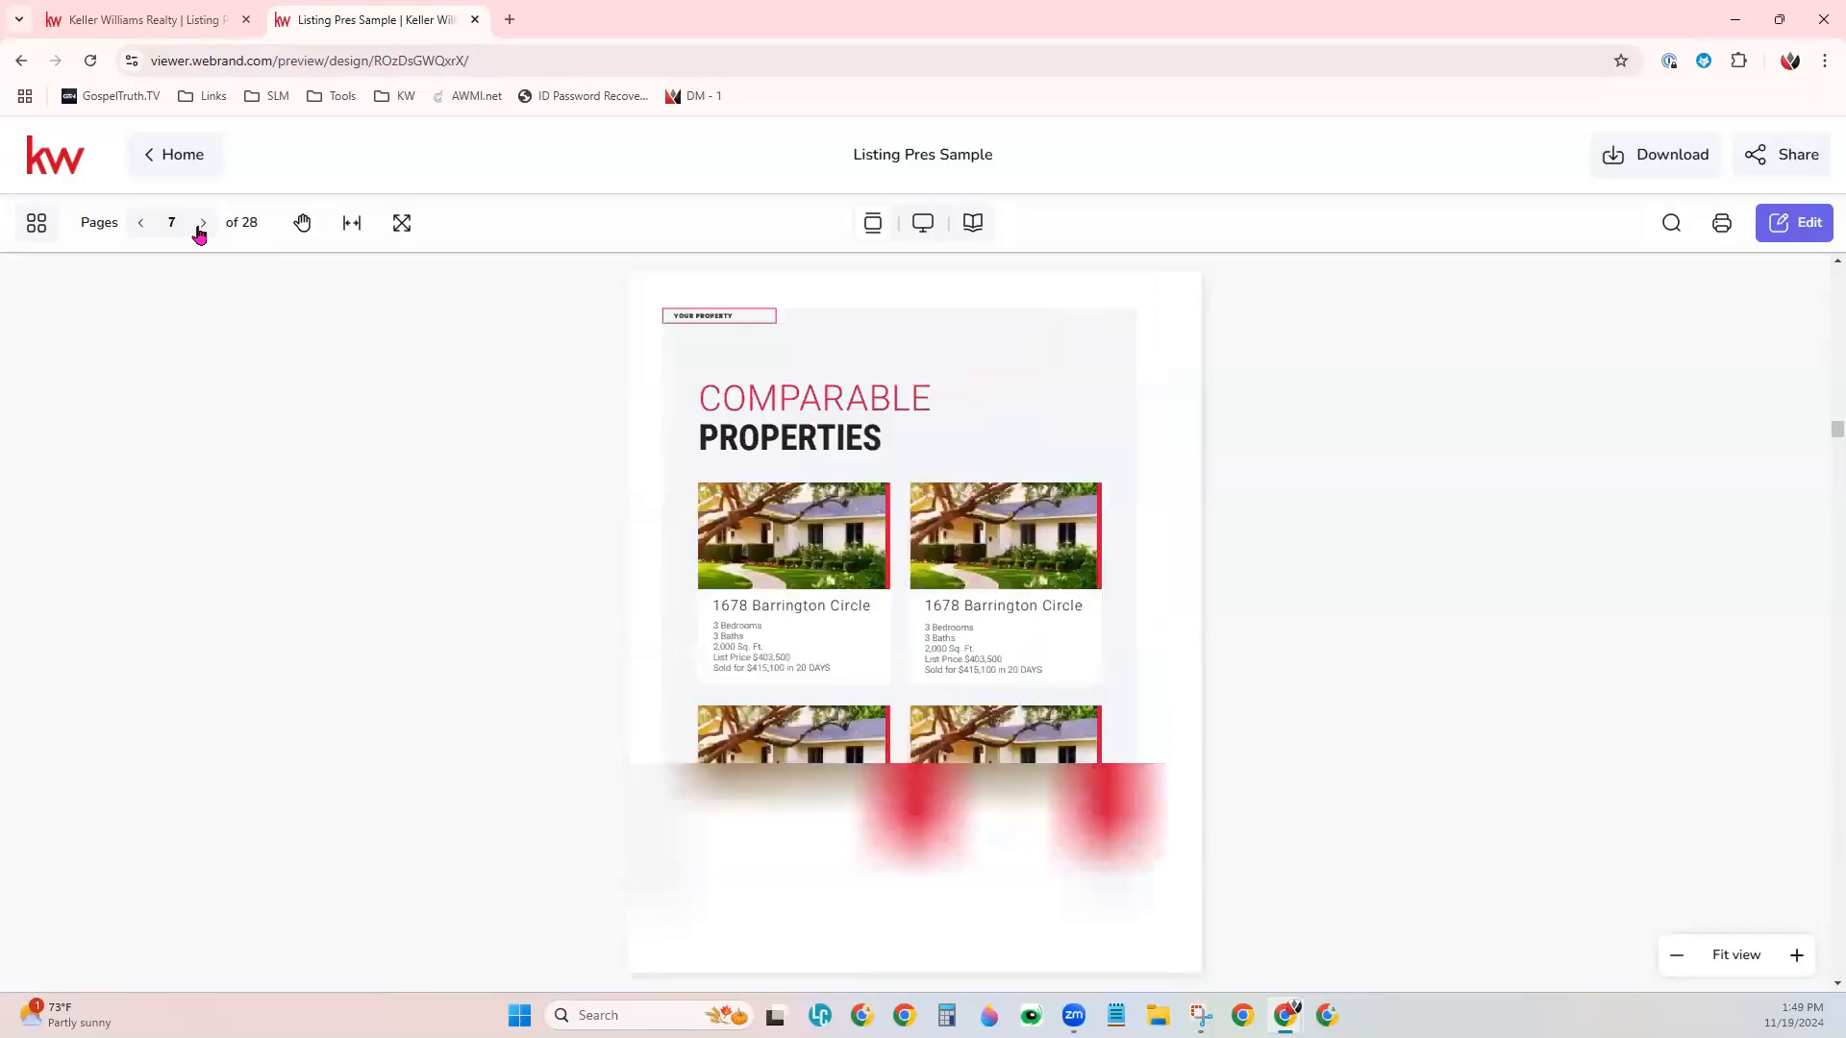
- Switch the shared presentation to Magazine mode and go to page 2 using the page thumbnails
click(974, 226)
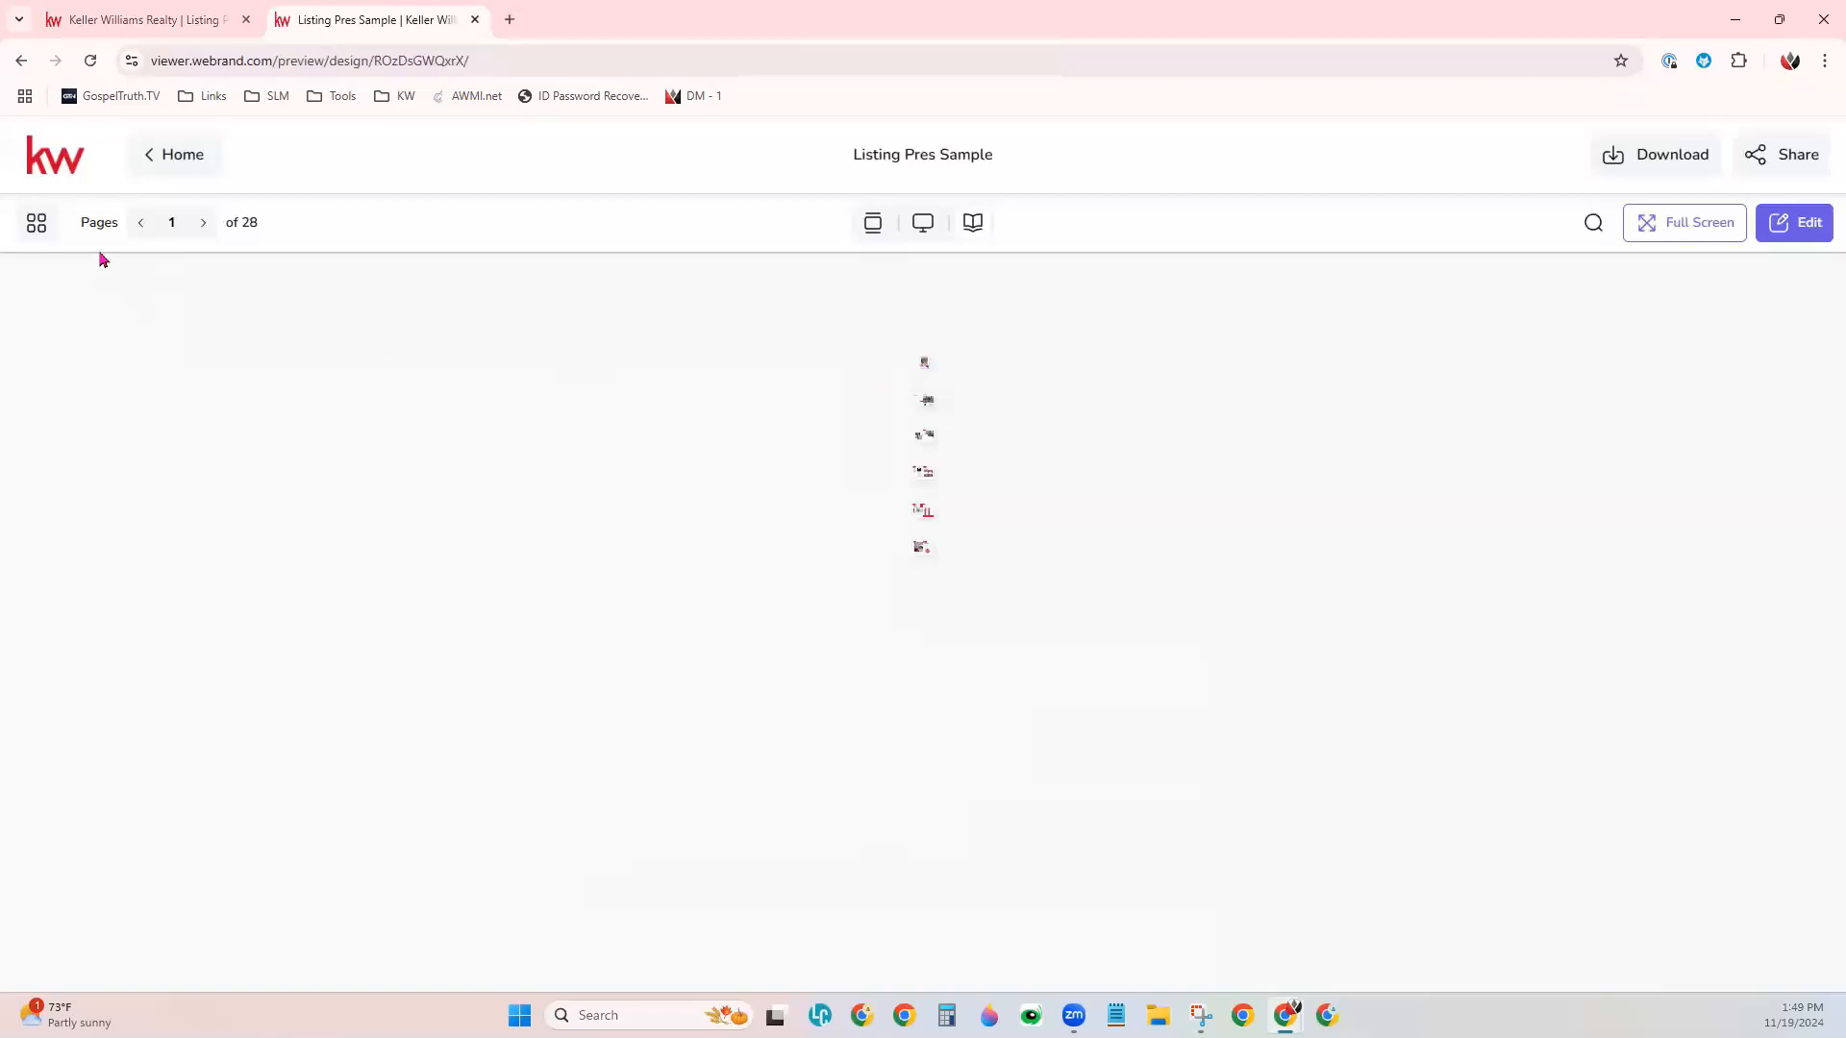
click(37, 225)
click(132, 667)
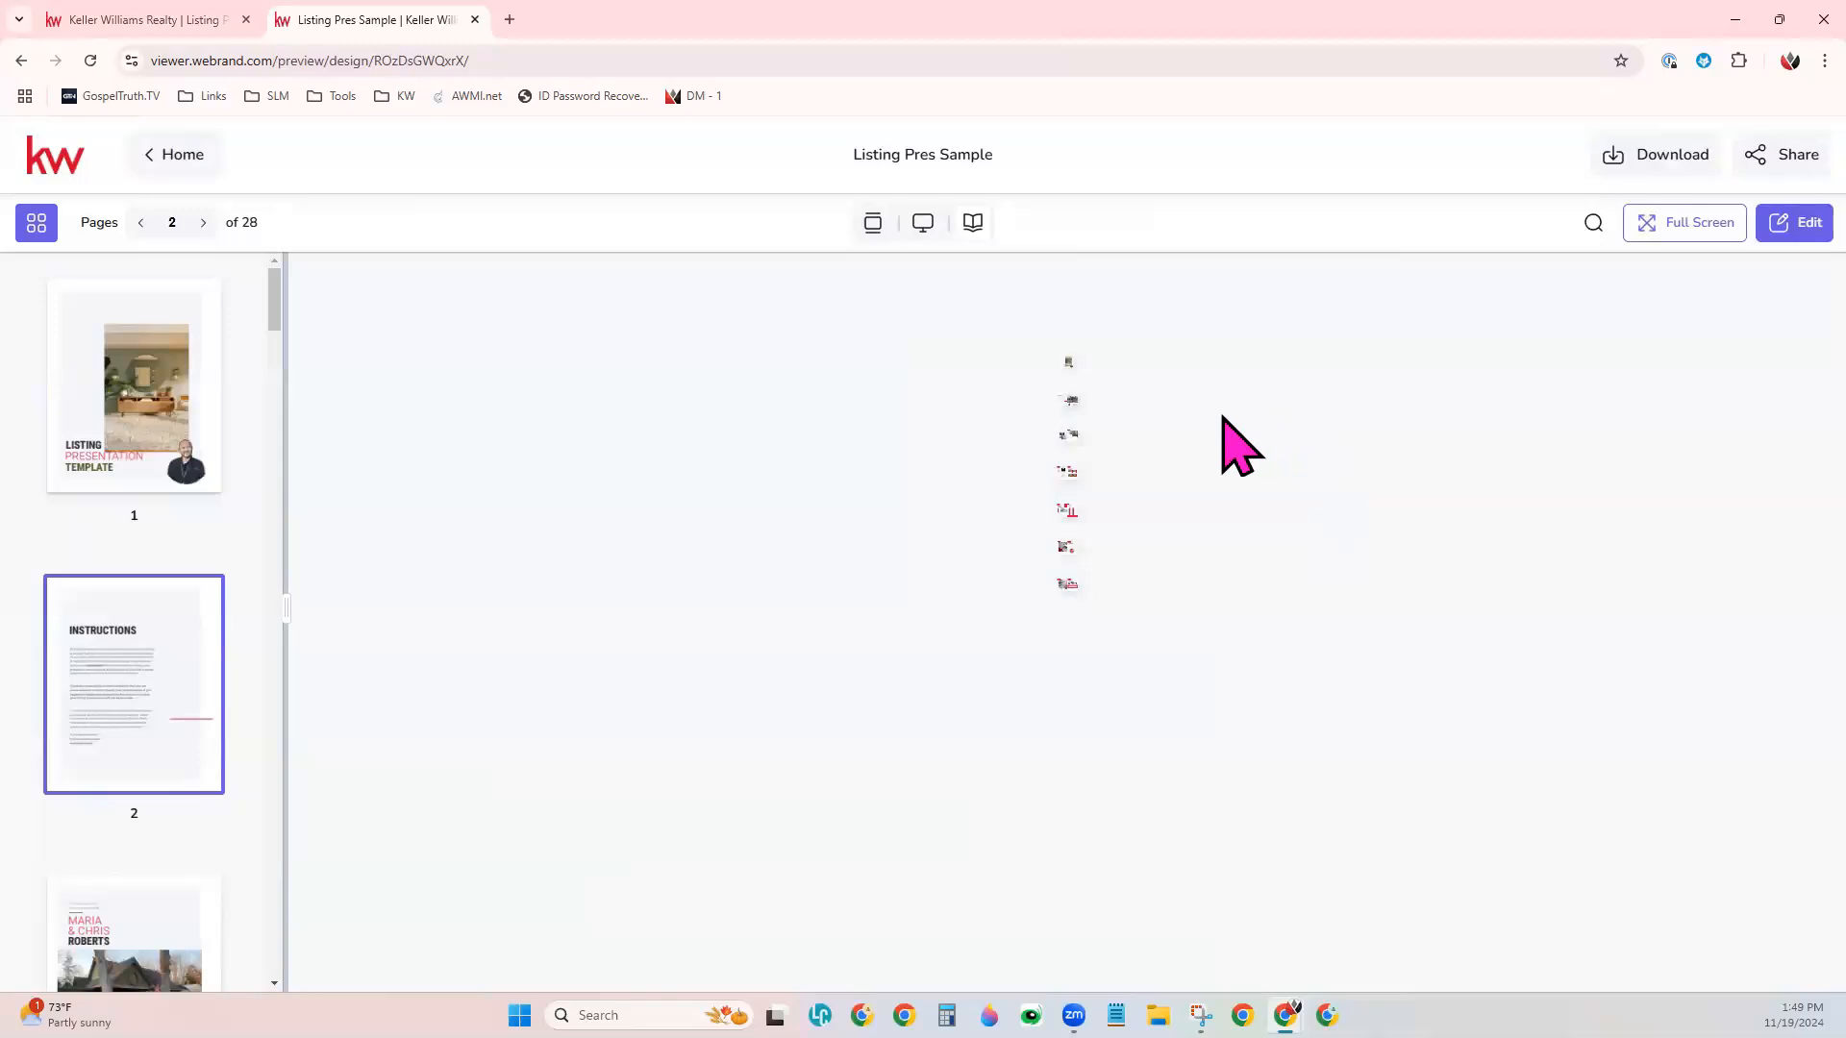
- View the shared presentation in full screen, exit full screen, and return to the cover page
click(1717, 229)
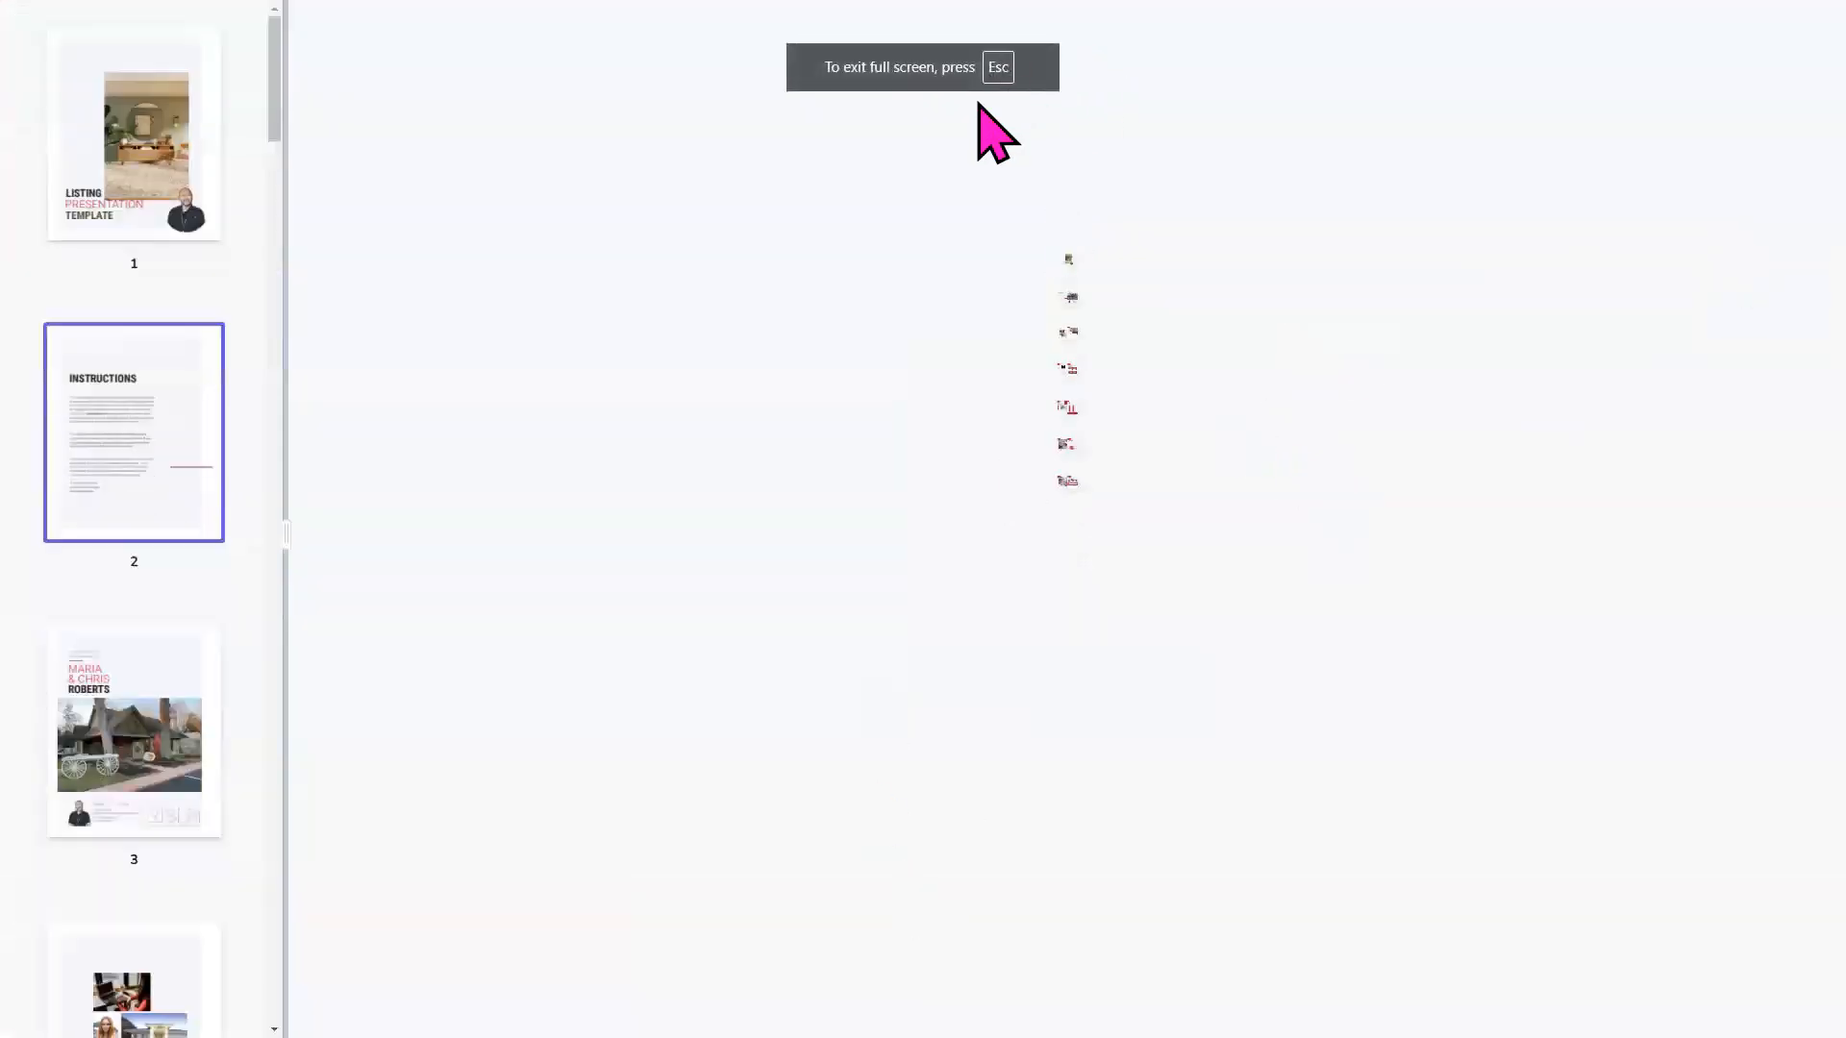
key(Escape)
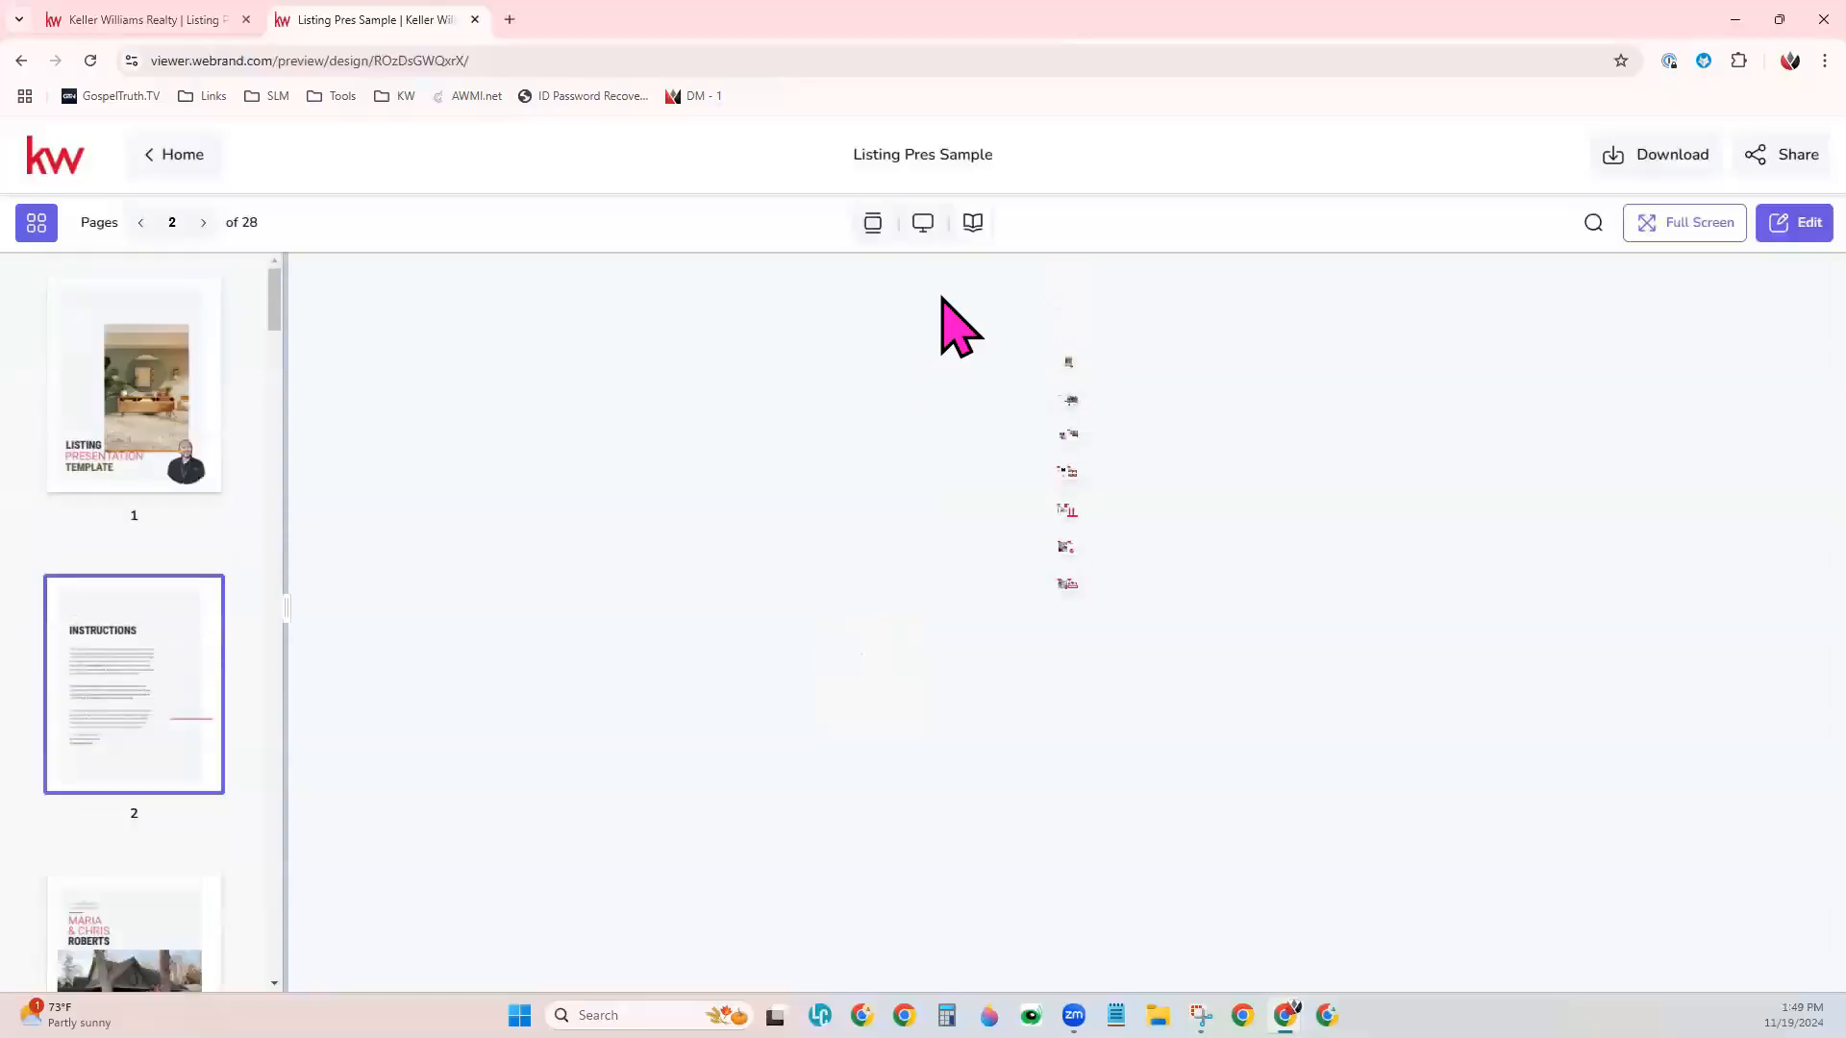
click(136, 445)
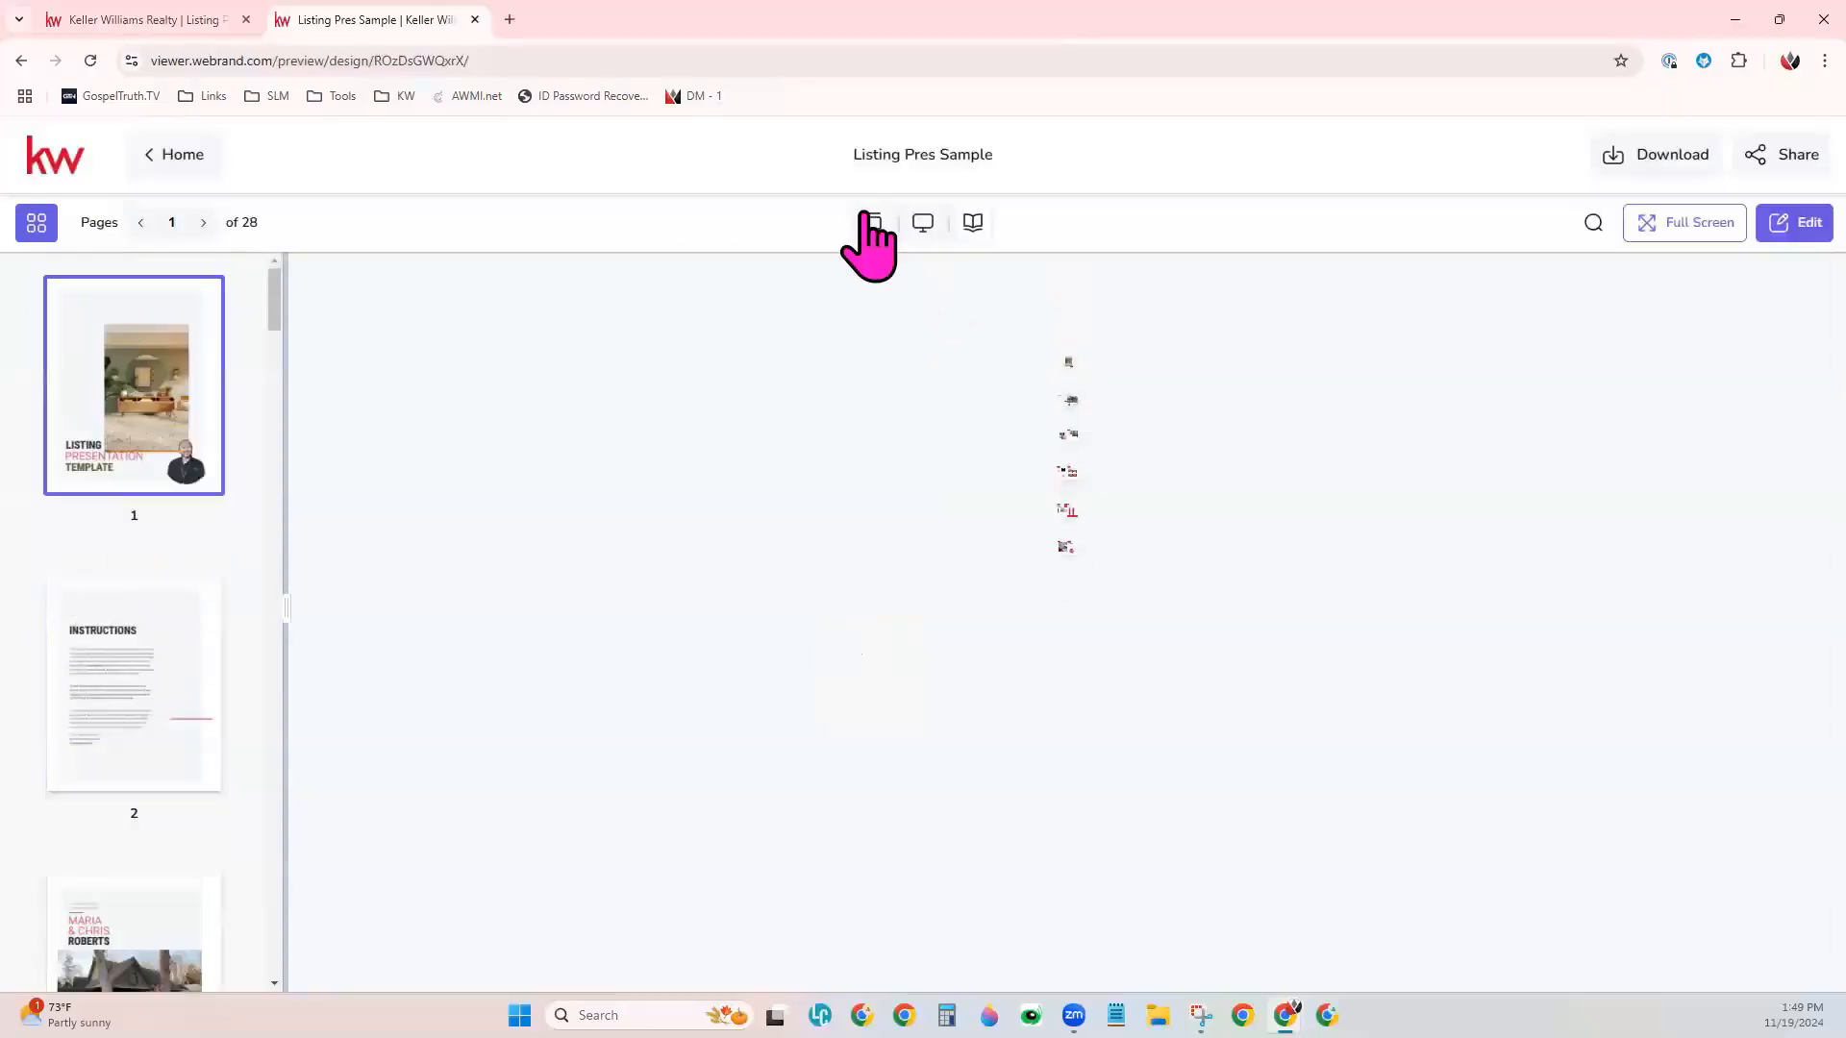
- Switch the viewer from Magazine mode to the screen display mode and check the document search option
click(937, 228)
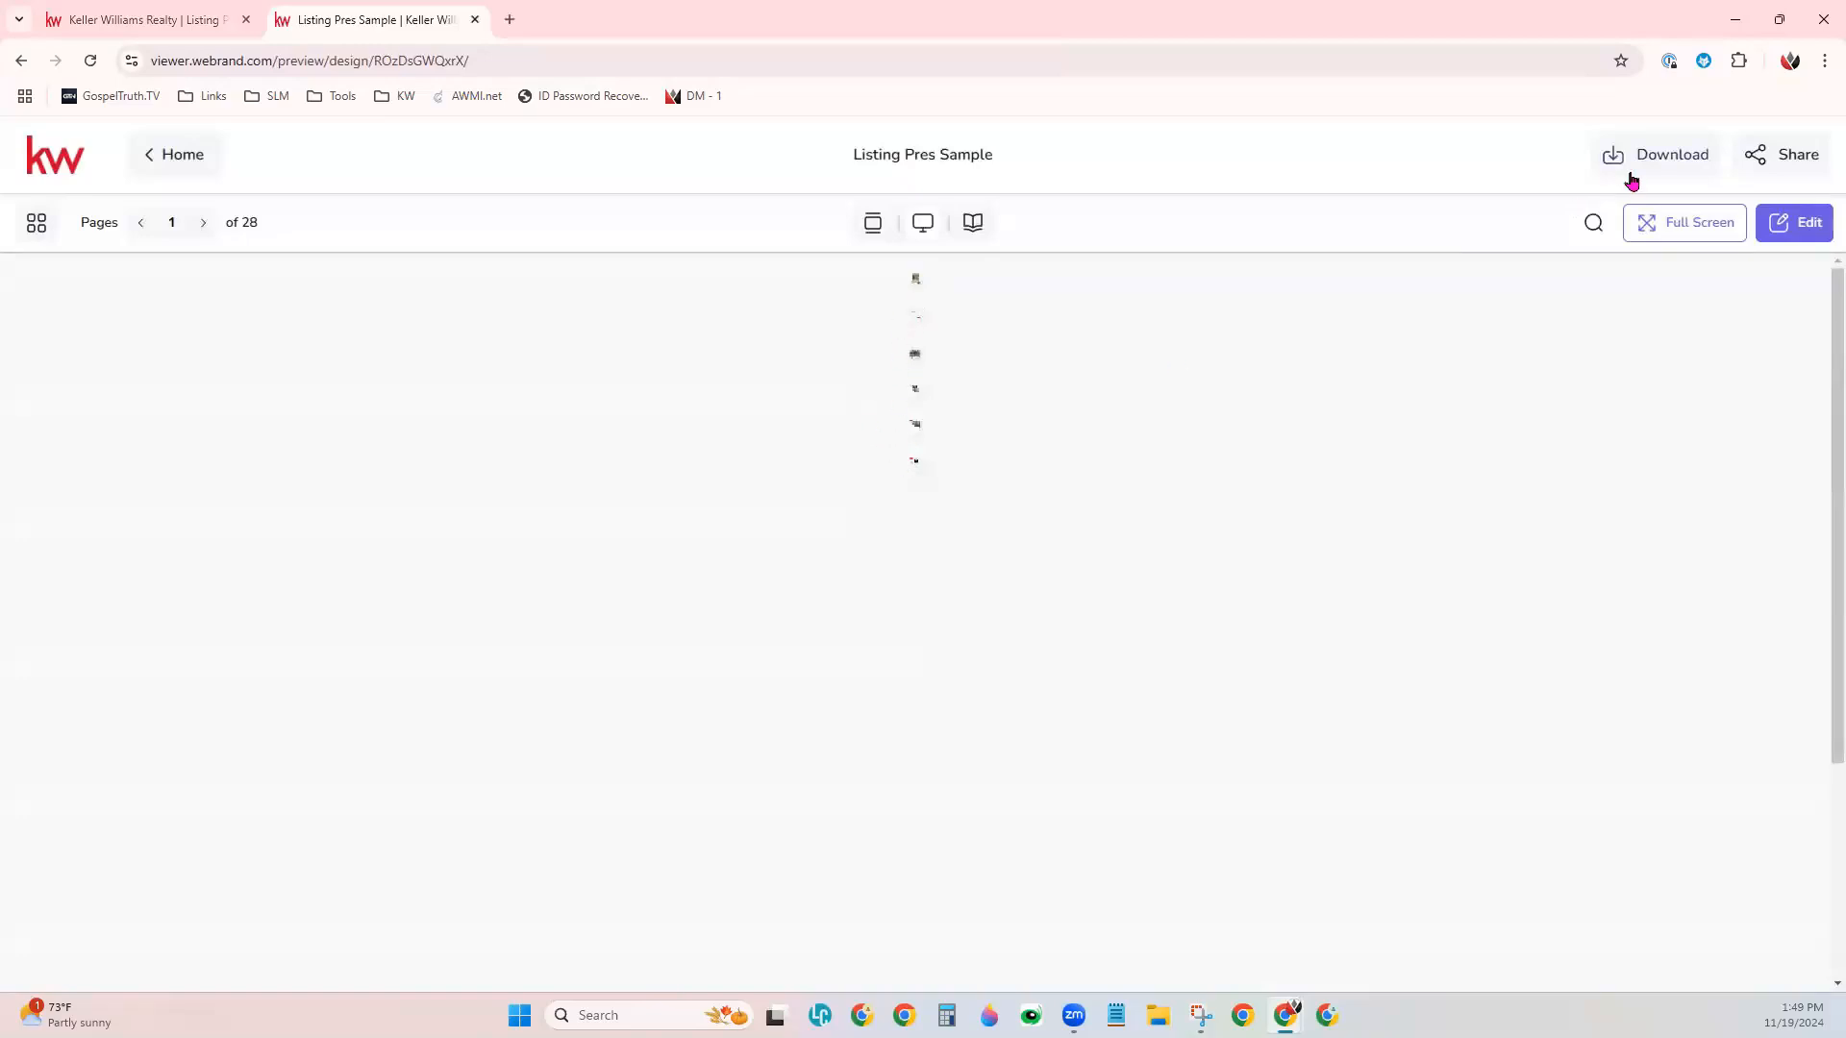
click(1593, 222)
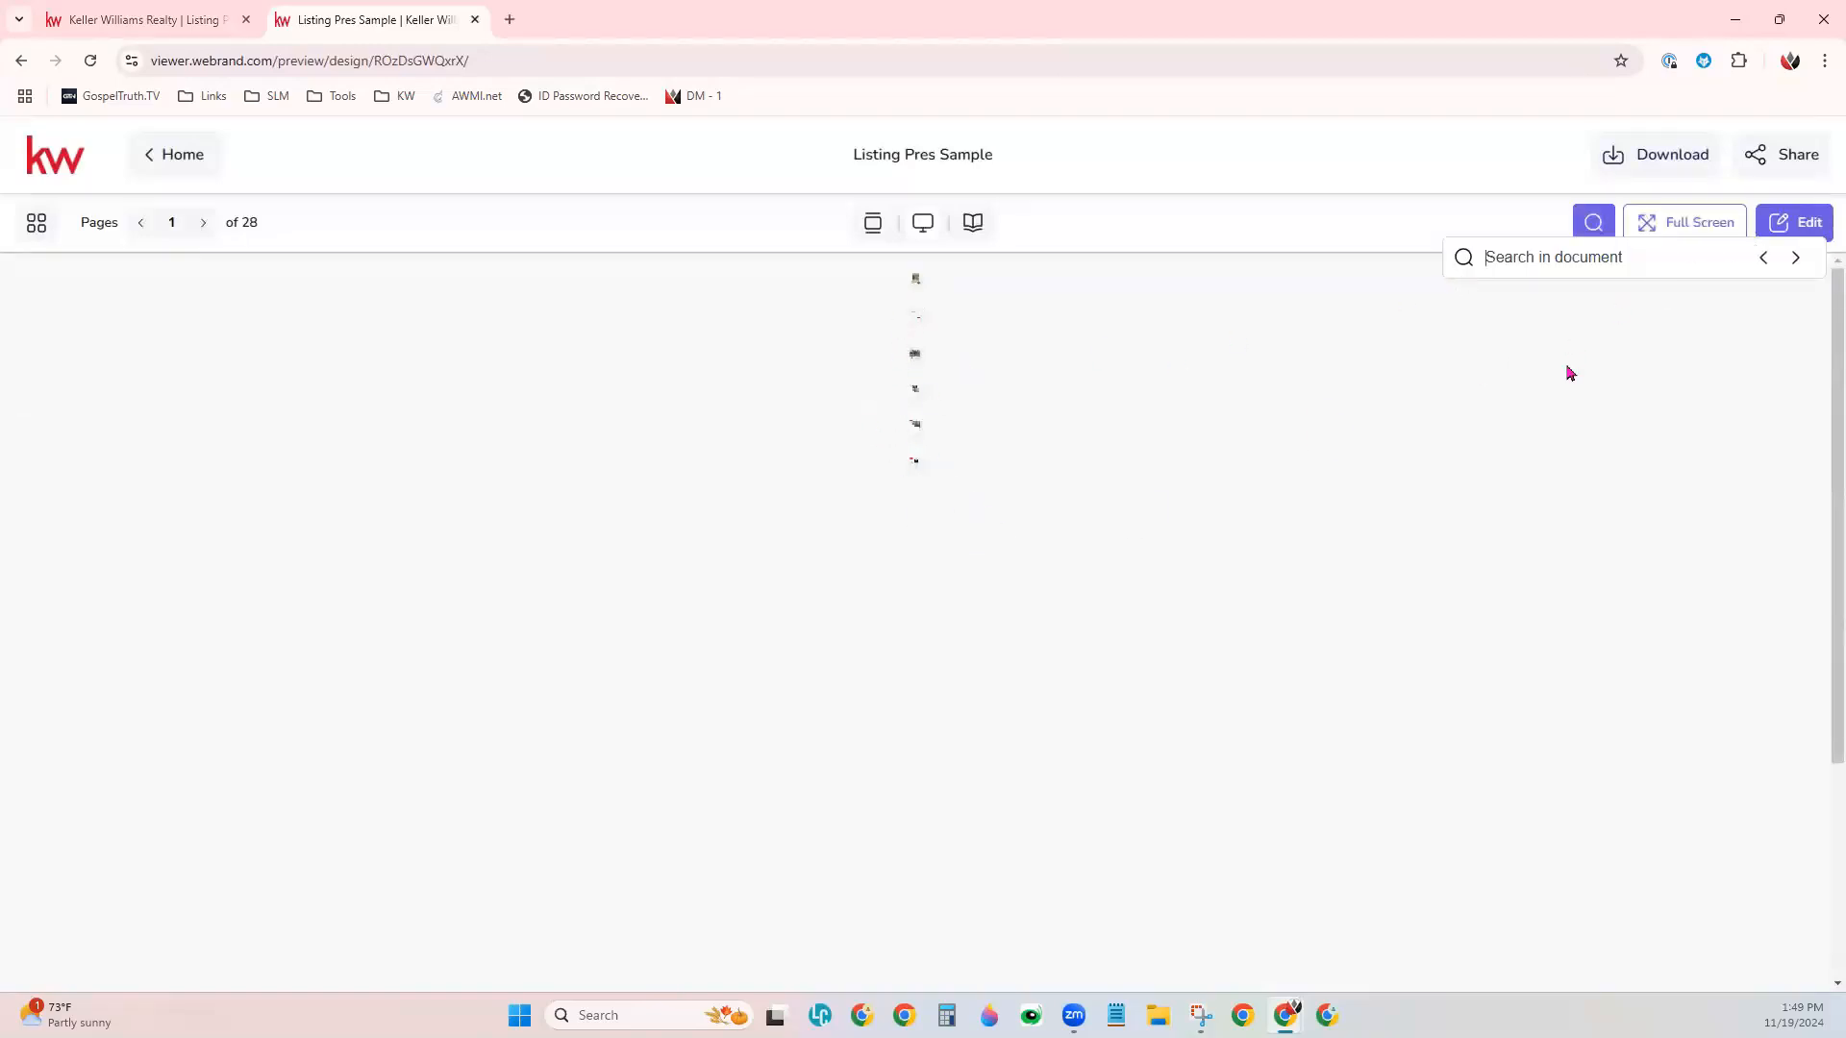
click(1590, 227)
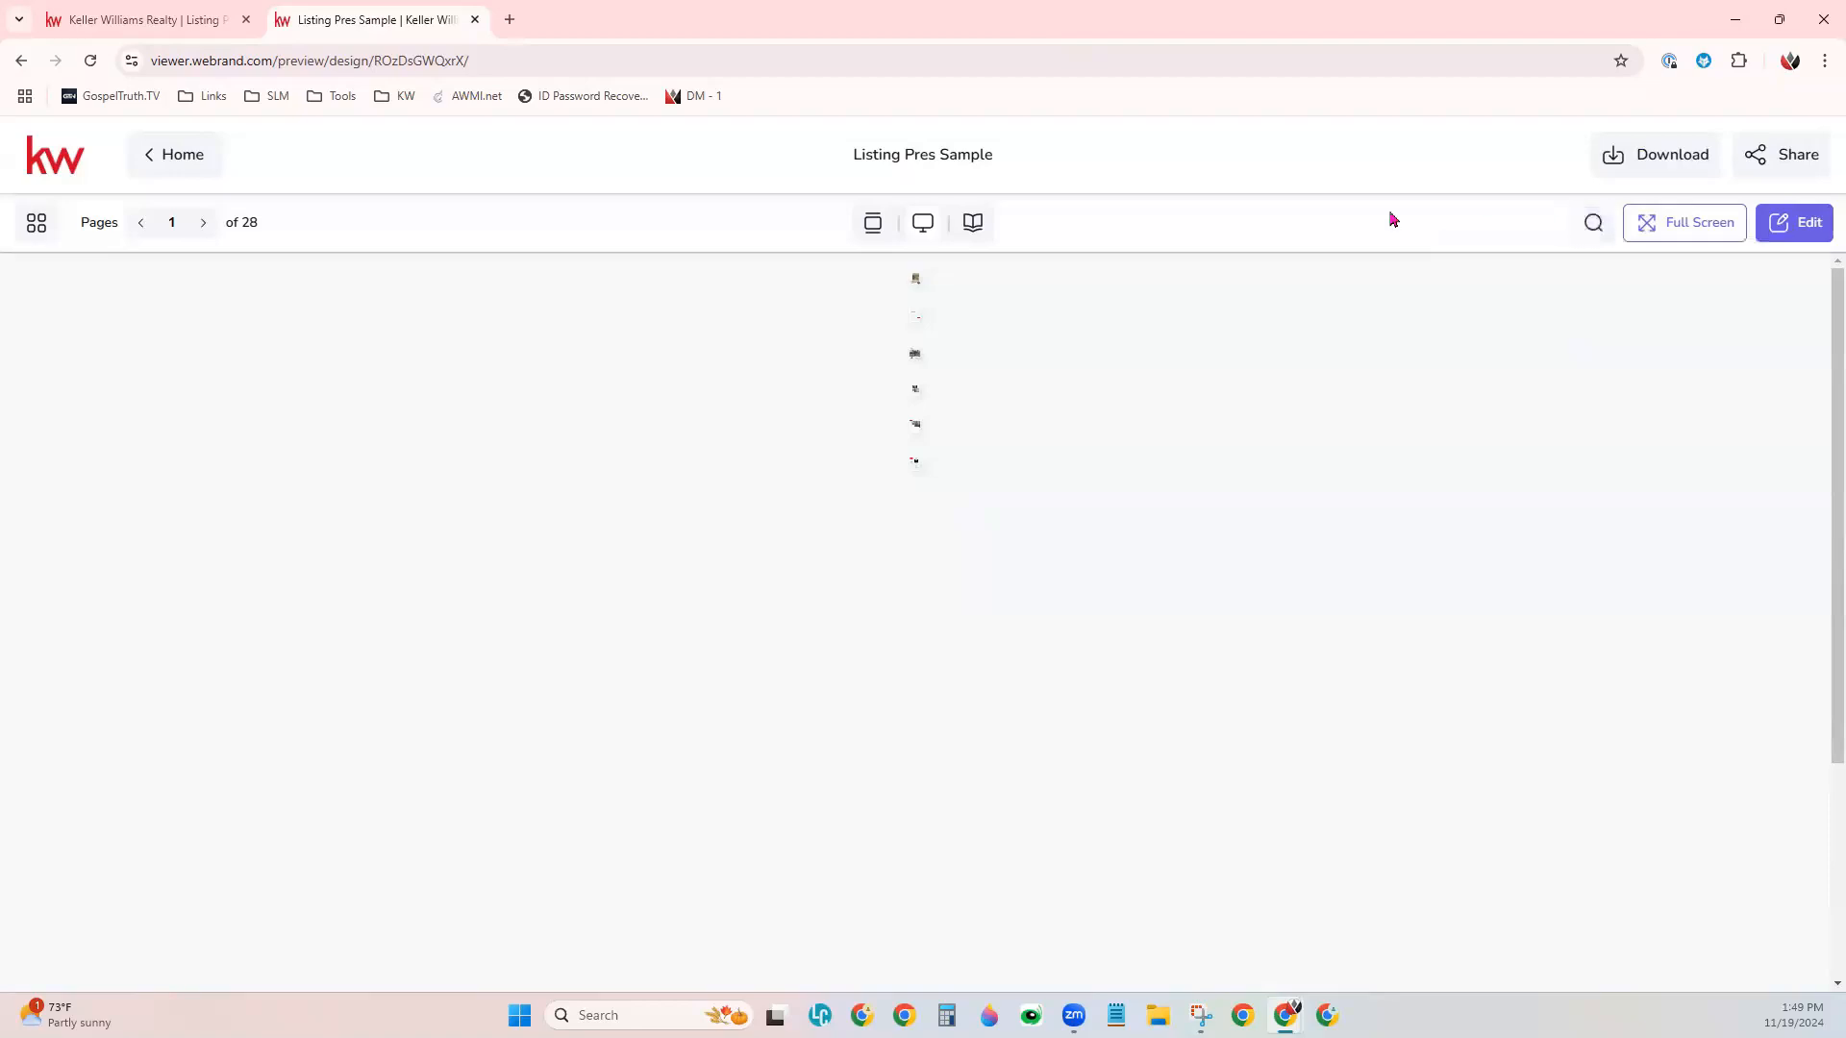
- Return to the design editor and close the project's sharing view
click(187, 19)
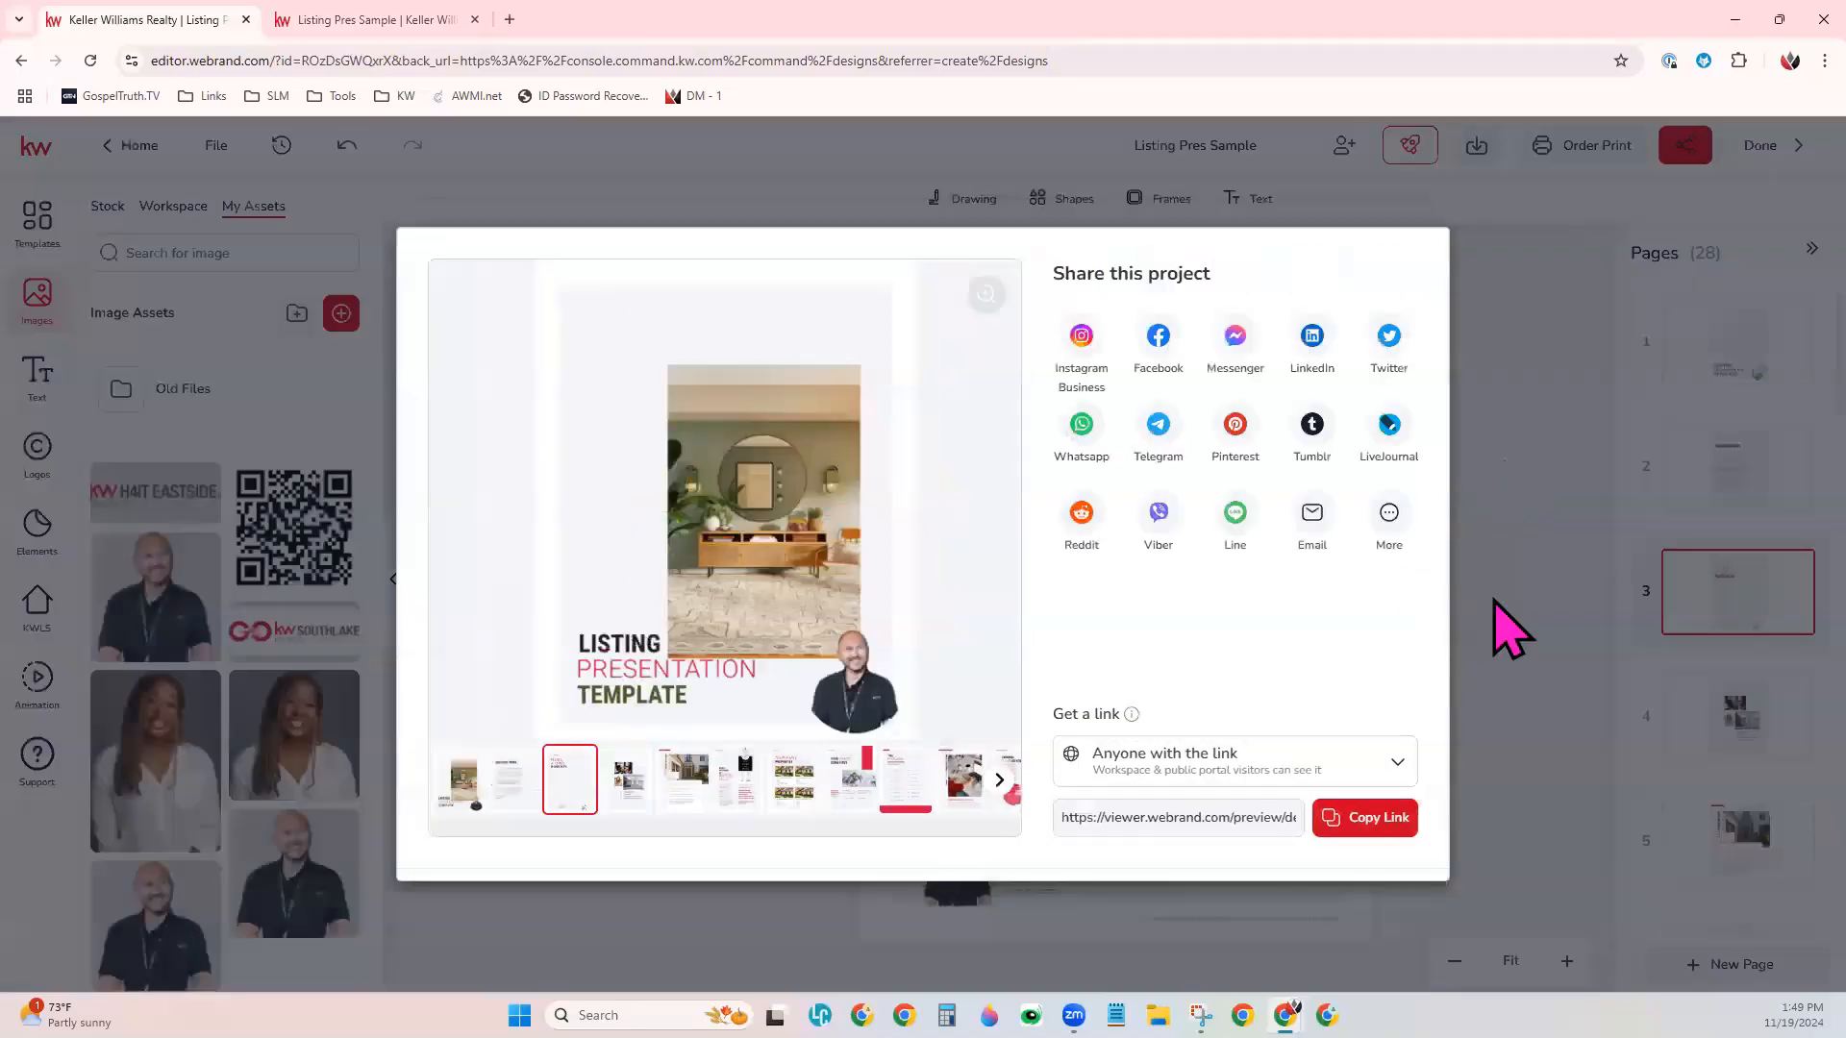
click(1500, 625)
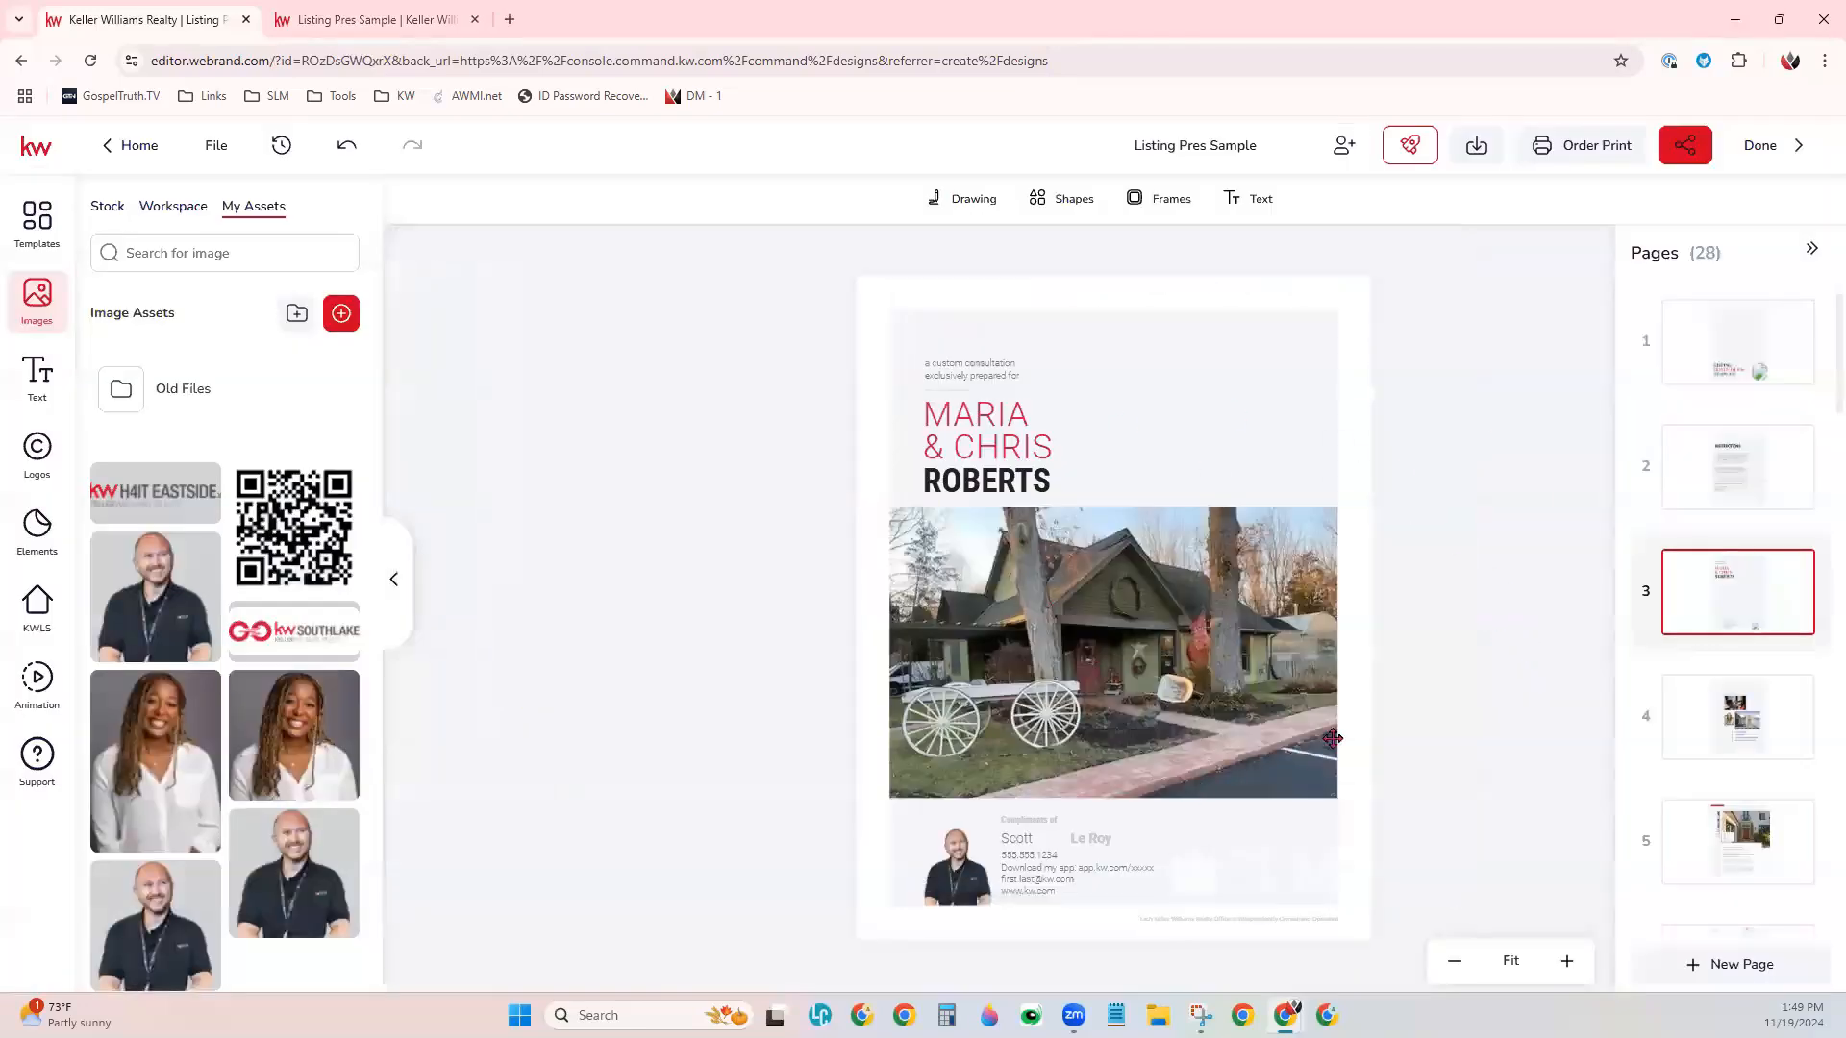